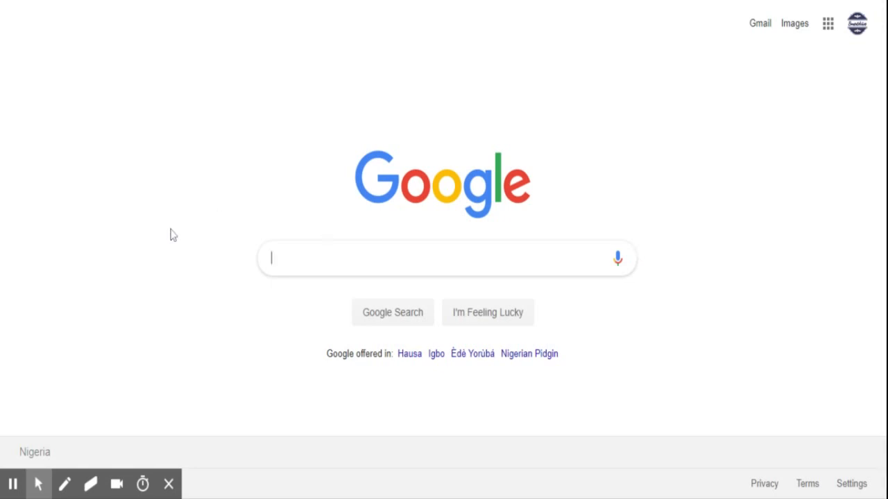
- Search Google for mypowersoft.com and open the MyPowerSoft Online Business Portal result
{"action": "type", "text": "mypowersoft"}
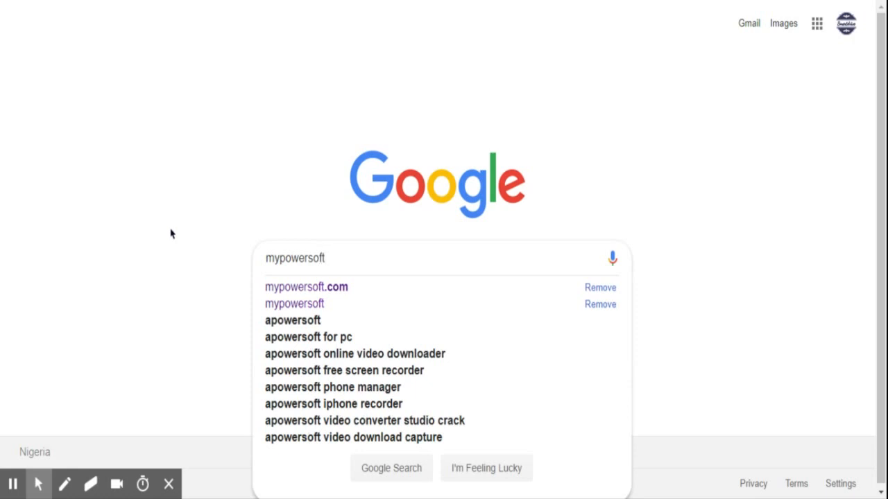
{"action": "type", "text": ".com"}
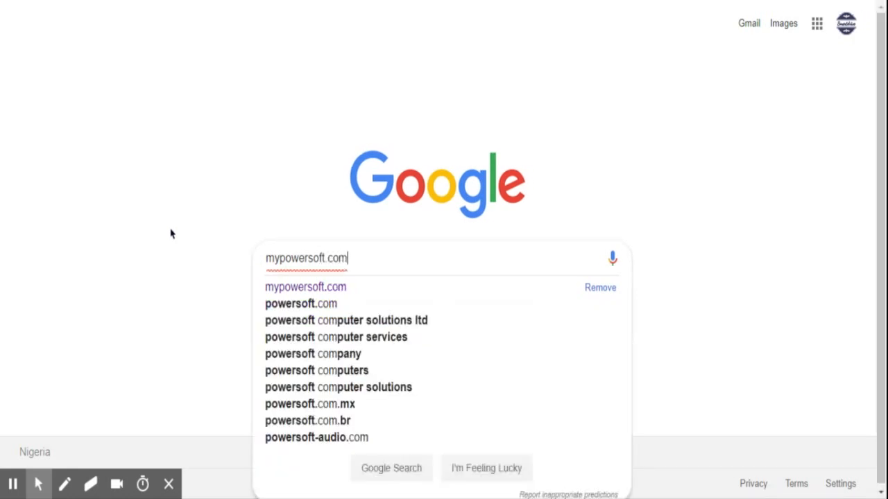
{"action": "key", "text": "Return"}
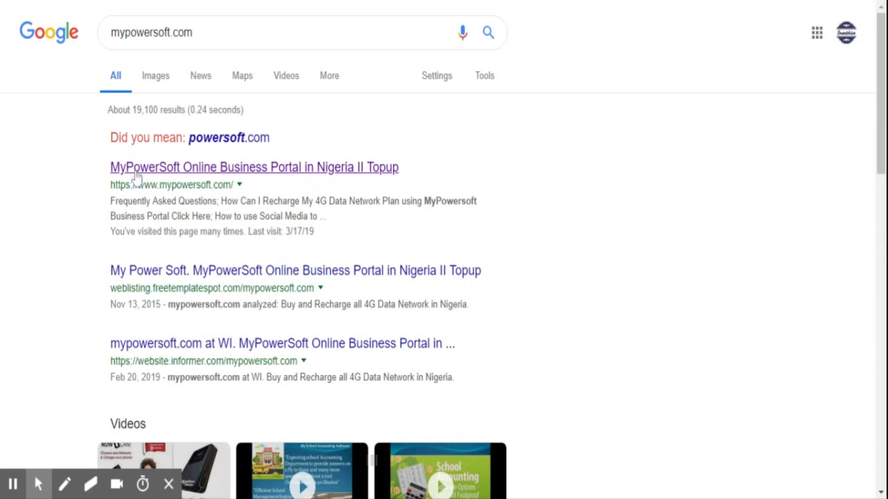
{"action": "left_click", "coordinate": [136, 175]}
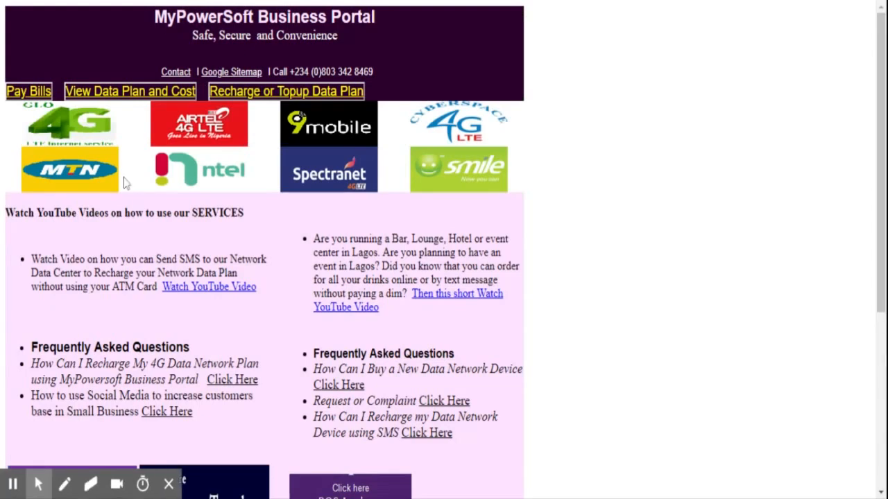
- Go from the portal homepage to the Smartdrive Business Application Suite page via the school accounting banner
{"action": "scroll", "coordinate": [496, 377], "scroll_direction": "down", "scroll_amount": 4}
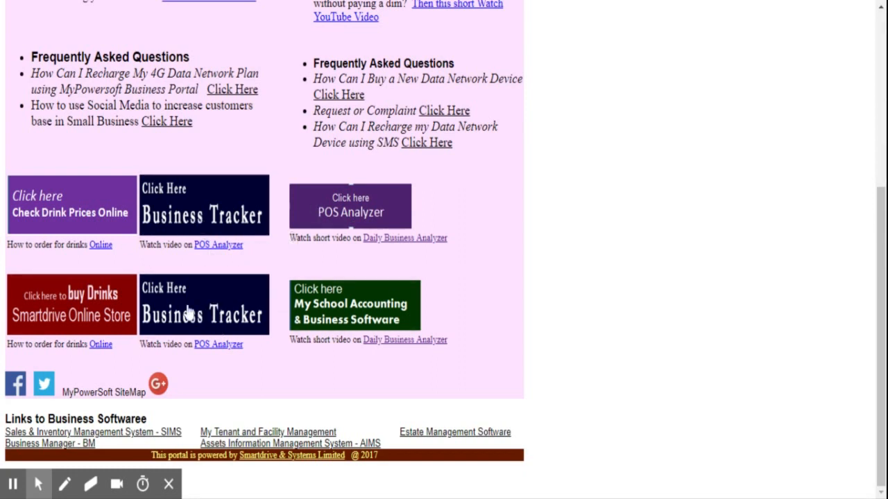
{"action": "left_click", "coordinate": [341, 321]}
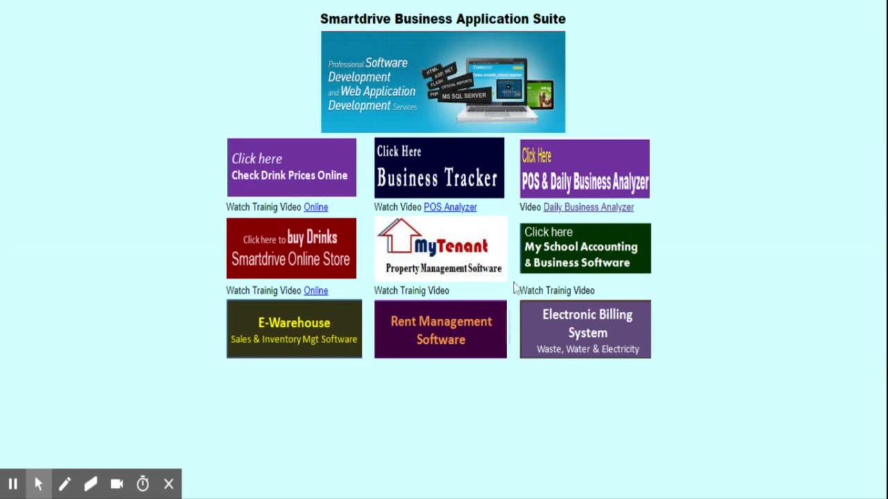
- Open the School Accounting login page and sign in with the account's username and password
{"action": "left_click", "coordinate": [561, 267]}
{"action": "left_click", "coordinate": [254, 200]}
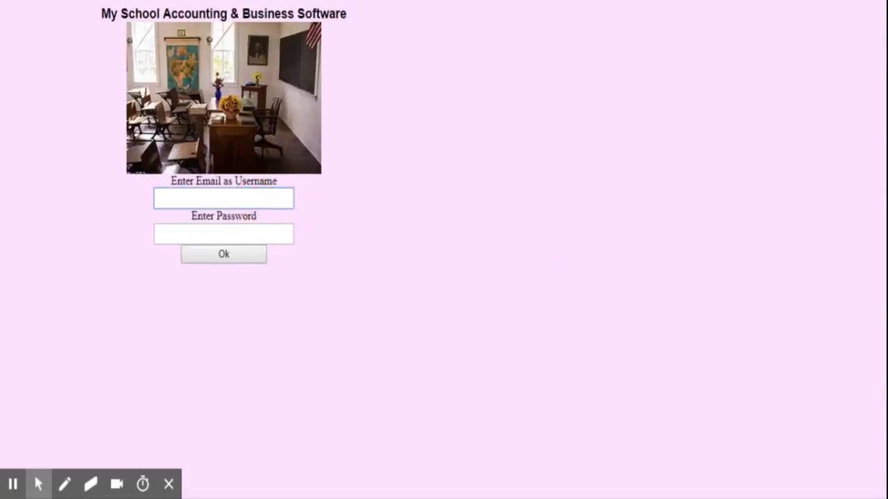
{"action": "left_click", "coordinate": [218, 225]}
{"action": "left_click", "coordinate": [219, 235]}
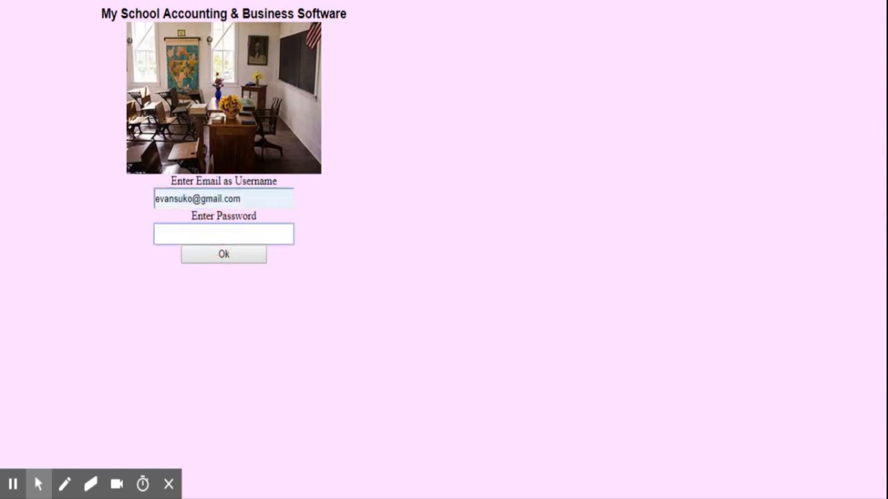
{"action": "type", "text": "•••••••"}
{"action": "left_click", "coordinate": [223, 258]}
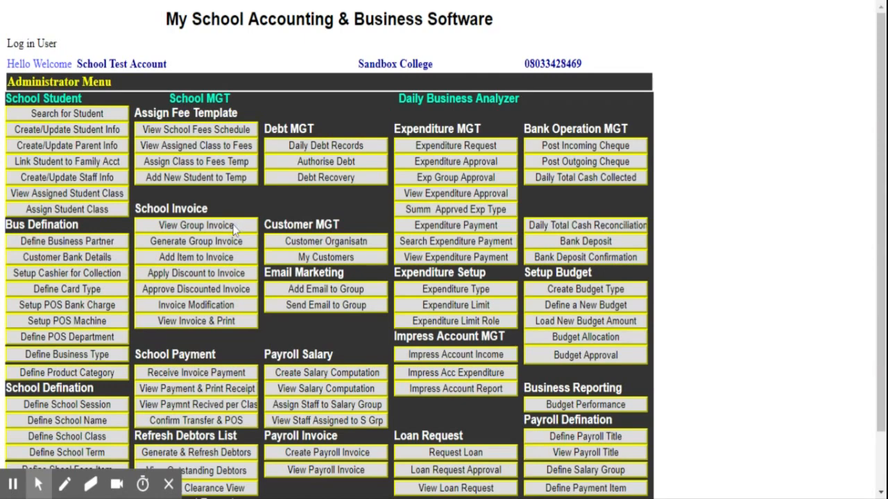
- Open Invoice Projections Report under Management Report on the Administrator Menu
{"action": "scroll", "coordinate": [236, 233], "scroll_direction": "down", "scroll_amount": 2}
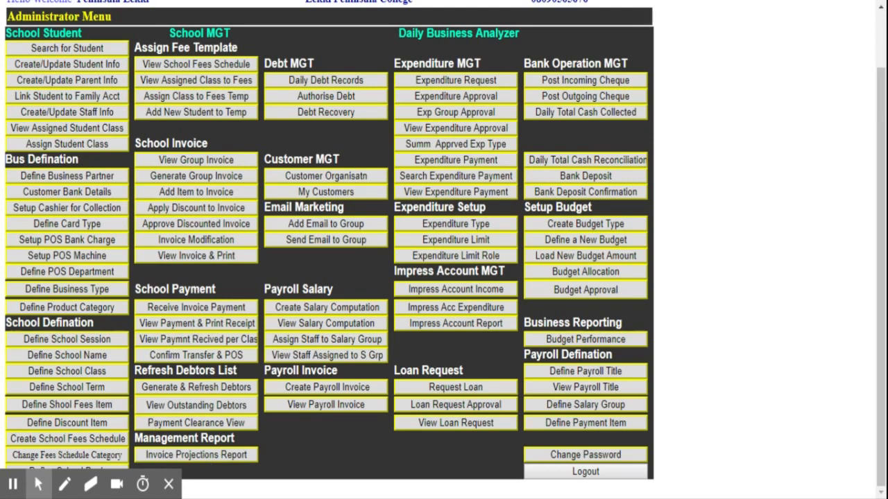
{"action": "left_click", "coordinate": [206, 458]}
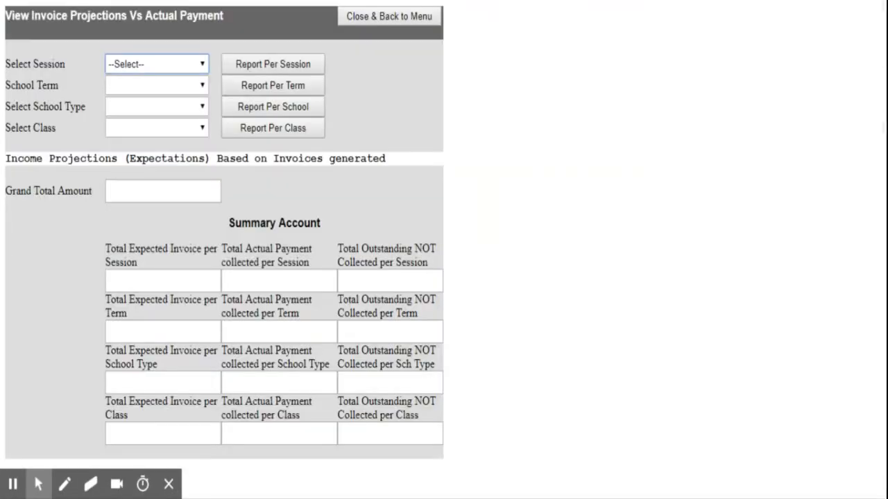
- Select the 2018/2019 Academic Session and run Report Per Session
{"action": "left_click", "coordinate": [168, 484]}
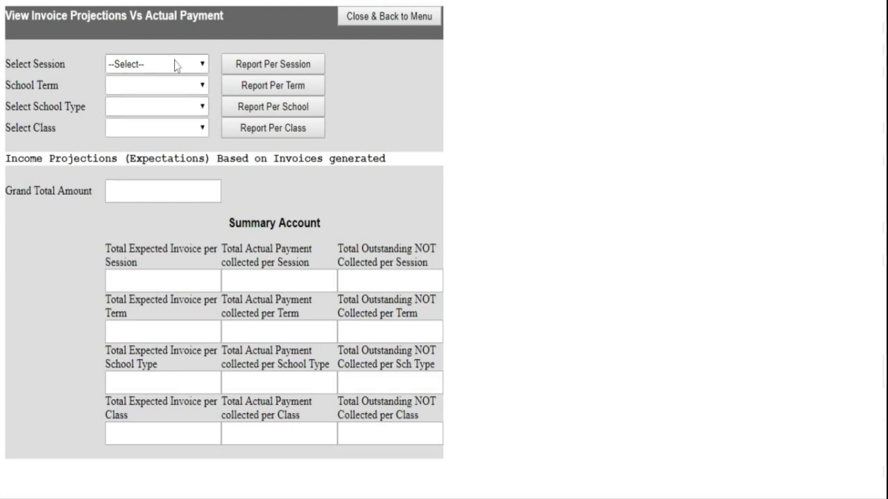
{"action": "left_click", "coordinate": [179, 66]}
{"action": "left_click", "coordinate": [160, 109]}
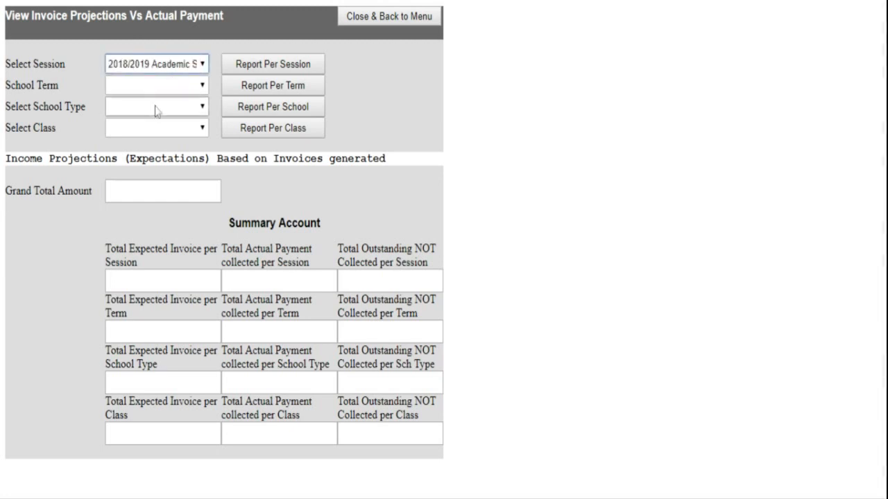
{"action": "left_click", "coordinate": [255, 69]}
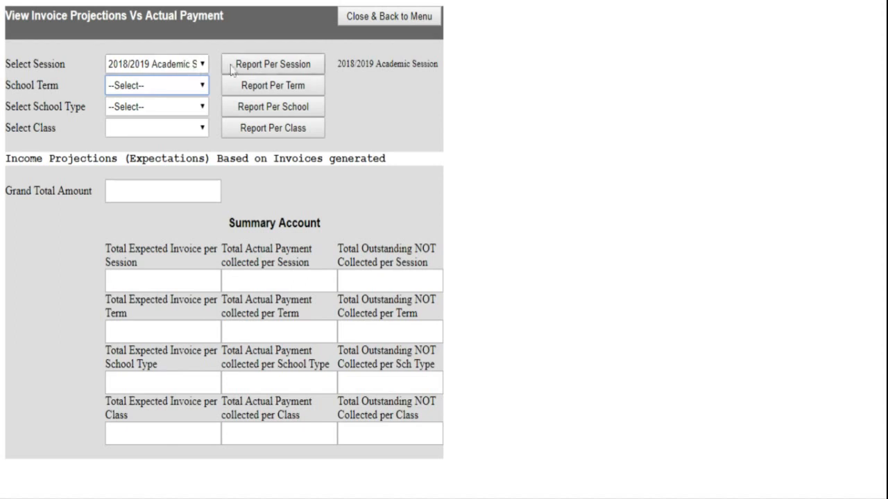
- Generate the 2018/2019 projection table and review its 43,453,180.00 Grand Total and Summary Account
{"action": "left_click", "coordinate": [262, 65]}
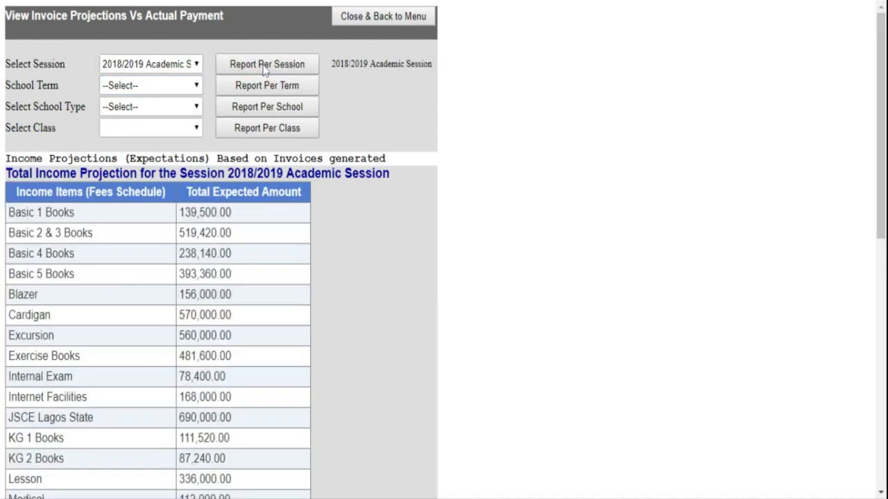
{"action": "scroll", "coordinate": [188, 255], "scroll_direction": "down", "scroll_amount": 5}
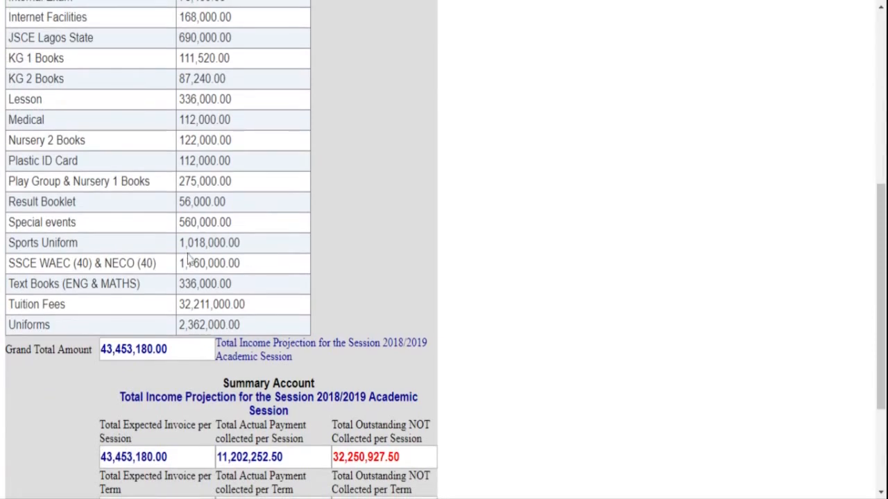
{"action": "scroll", "coordinate": [188, 261], "scroll_direction": "up", "scroll_amount": 3}
{"action": "scroll", "coordinate": [186, 261], "scroll_direction": "down", "scroll_amount": 3}
{"action": "scroll", "coordinate": [287, 152], "scroll_direction": "up", "scroll_amount": 4}
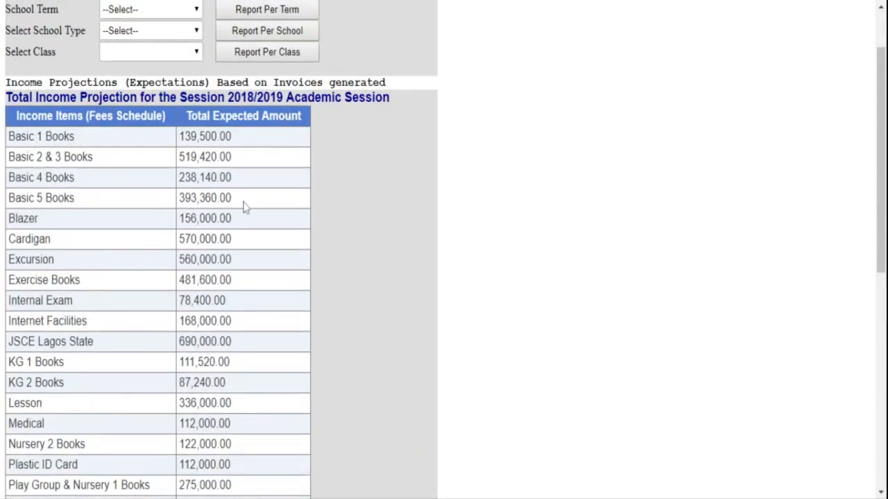
{"action": "scroll", "coordinate": [244, 206], "scroll_direction": "down", "scroll_amount": 4}
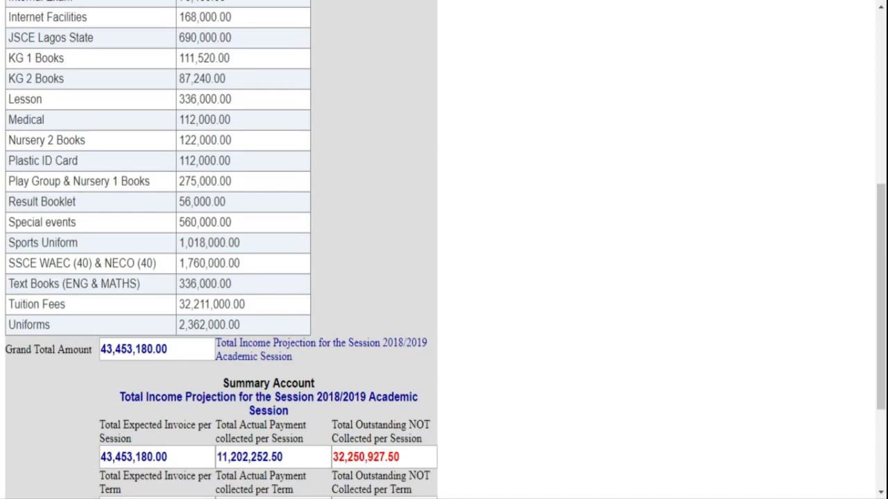
{"action": "scroll", "coordinate": [444, 250], "scroll_direction": "up", "scroll_amount": 2}
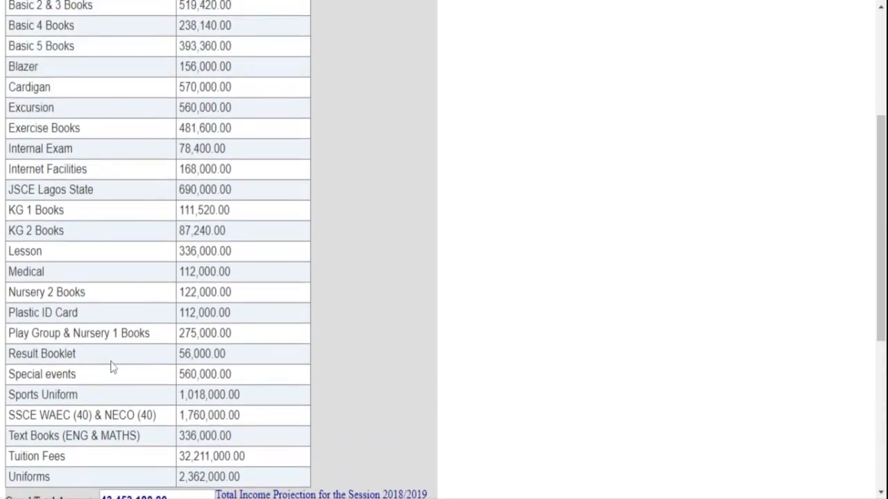
{"action": "scroll", "coordinate": [112, 367], "scroll_direction": "up", "scroll_amount": 2}
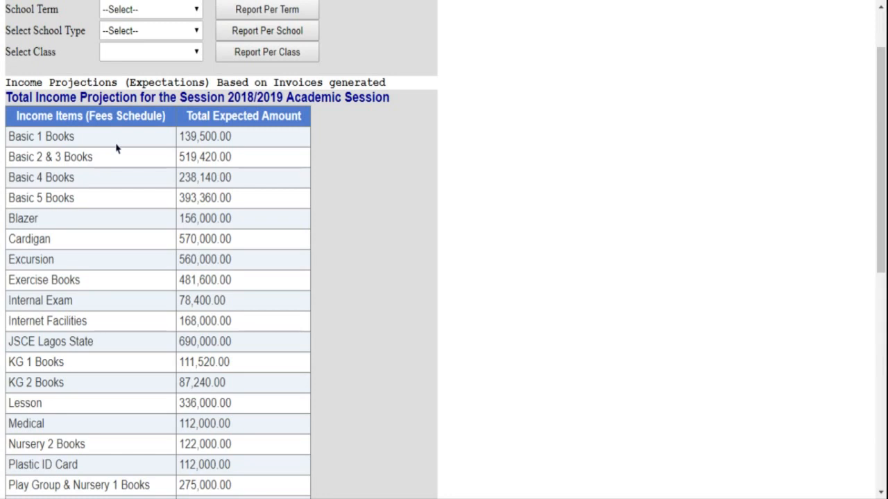
{"action": "scroll", "coordinate": [143, 271], "scroll_direction": "down", "scroll_amount": 3}
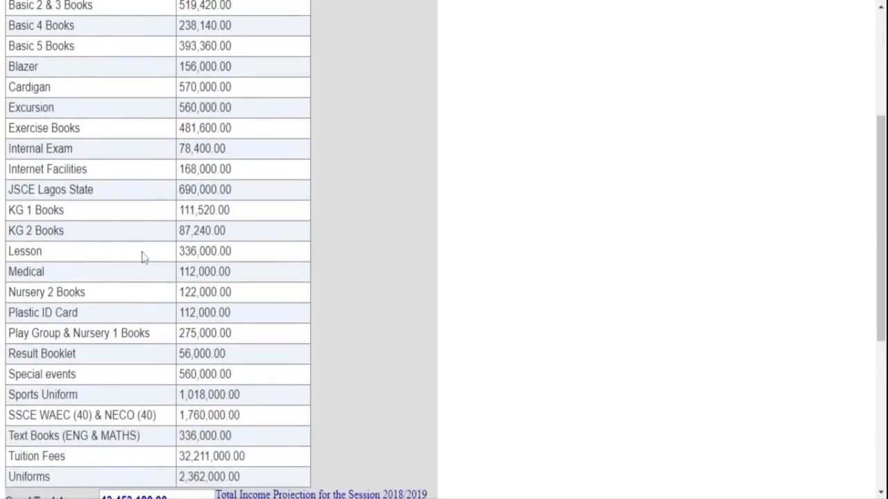
{"action": "scroll", "coordinate": [145, 254], "scroll_direction": "down", "scroll_amount": 3}
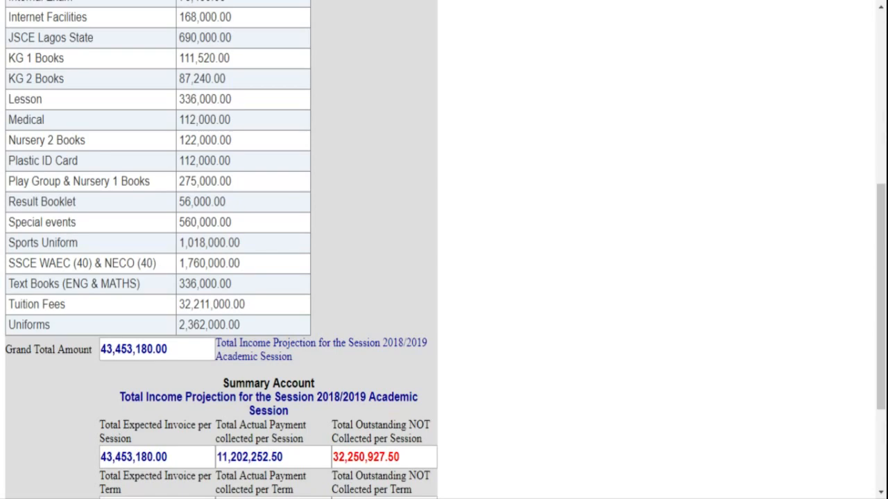
{"action": "scroll", "coordinate": [122, 357], "scroll_direction": "up", "scroll_amount": 5}
{"action": "scroll", "coordinate": [122, 357], "scroll_direction": "down", "scroll_amount": 5}
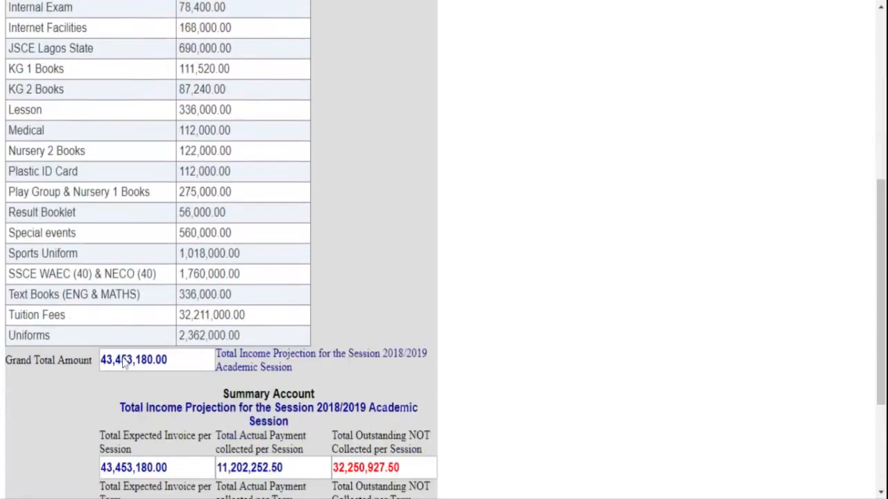
{"action": "scroll", "coordinate": [122, 357], "scroll_direction": "up", "scroll_amount": 5}
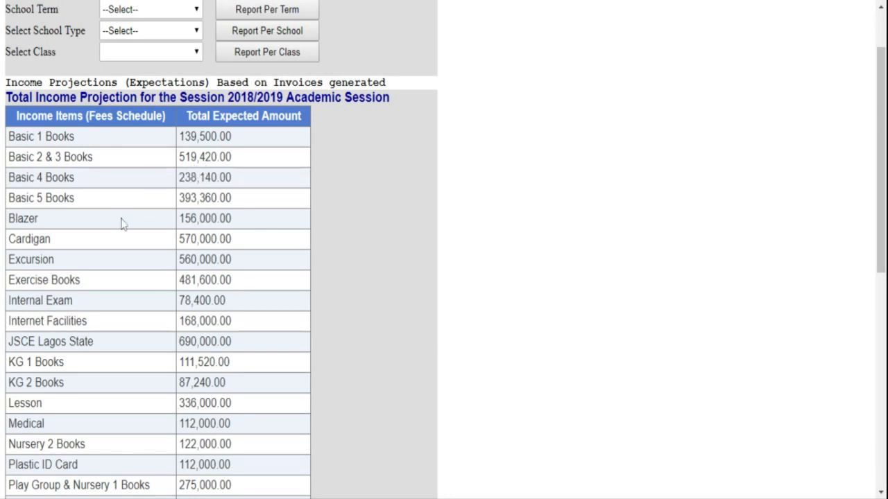
{"action": "scroll", "coordinate": [124, 229], "scroll_direction": "down", "scroll_amount": 2}
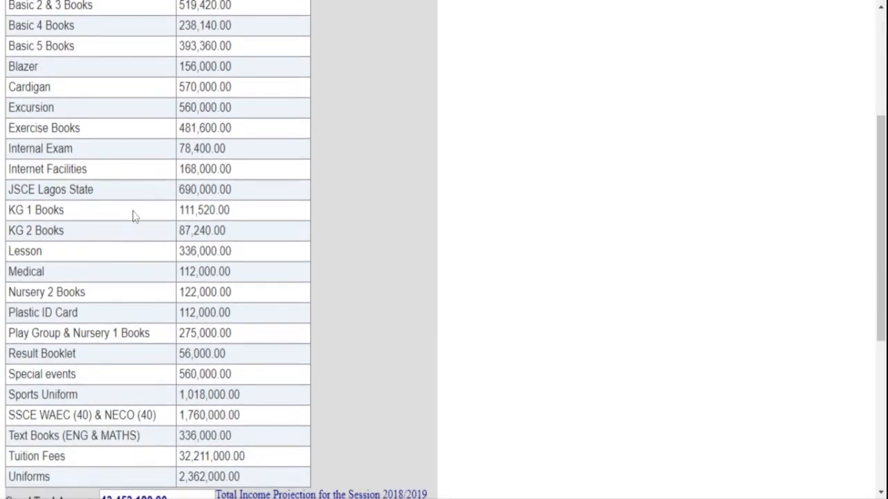
{"action": "scroll", "coordinate": [125, 240], "scroll_direction": "down", "scroll_amount": 2}
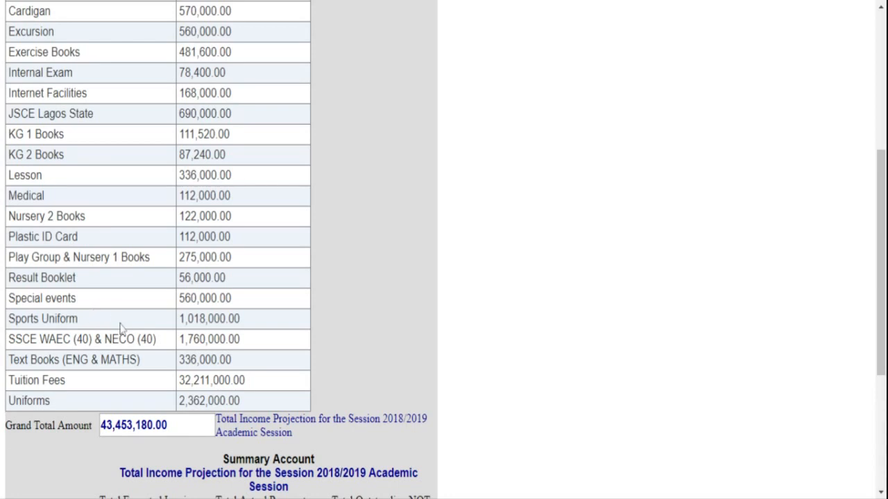
{"action": "scroll", "coordinate": [120, 327], "scroll_direction": "down", "scroll_amount": 3}
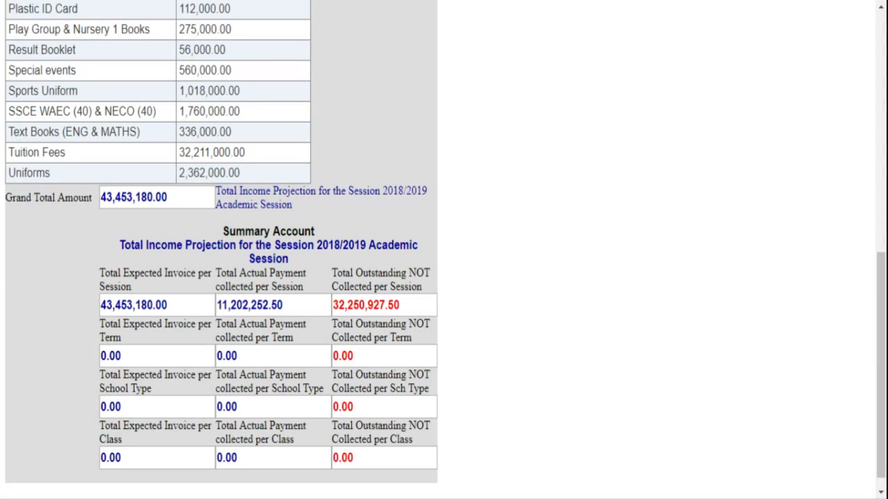
{"action": "scroll", "coordinate": [351, 312], "scroll_direction": "up", "scroll_amount": 5}
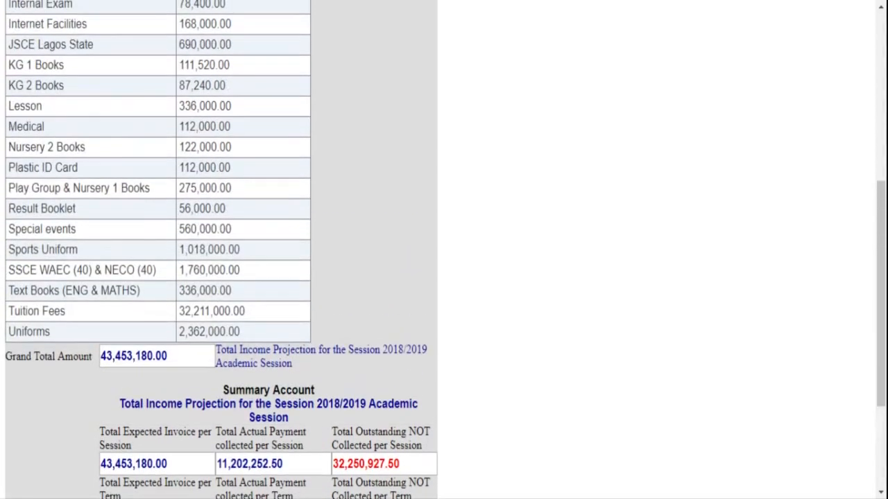
{"action": "scroll", "coordinate": [351, 309], "scroll_direction": "up", "scroll_amount": 3}
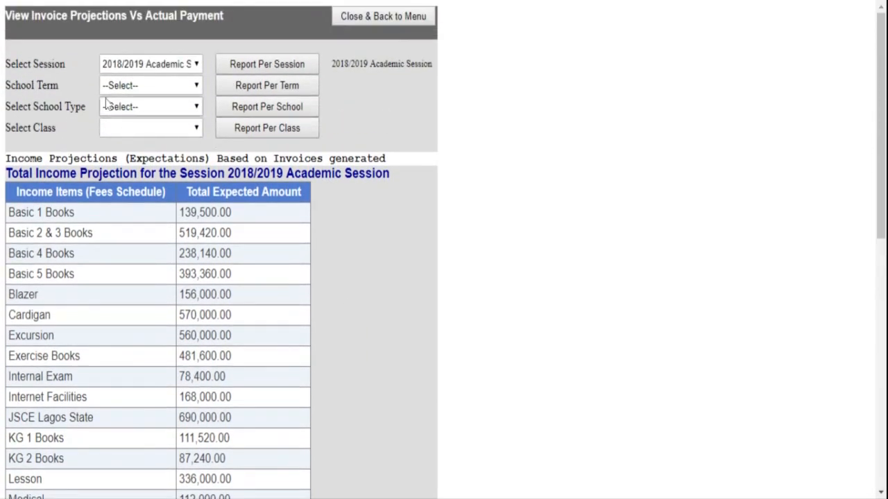
{"action": "left_click", "coordinate": [148, 87]}
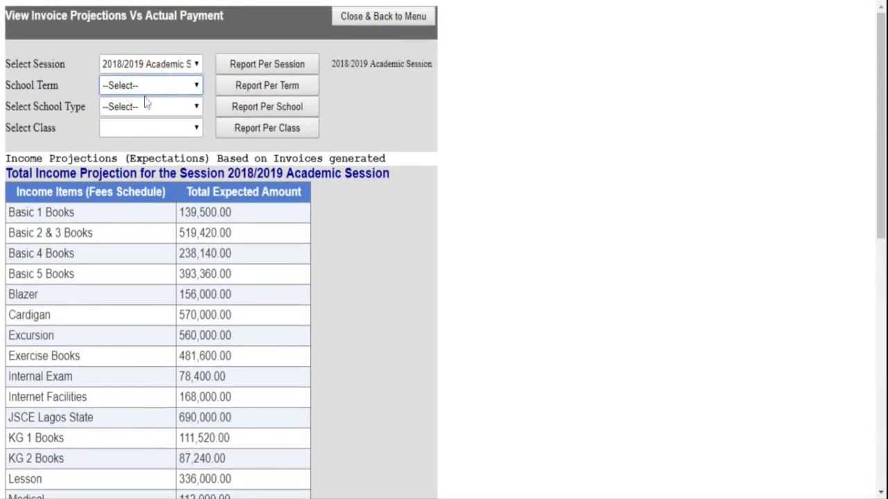
{"action": "left_click", "coordinate": [147, 101]}
{"action": "left_click", "coordinate": [239, 93]}
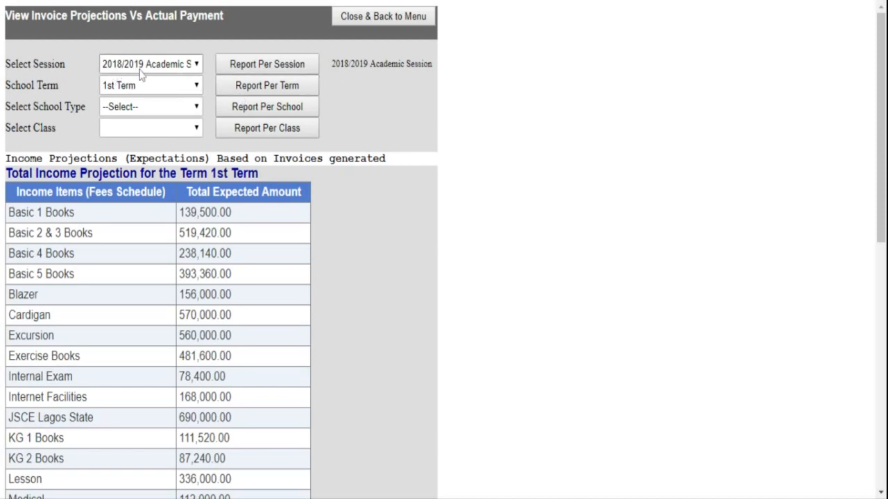
{"action": "scroll", "coordinate": [138, 75], "scroll_direction": "down", "scroll_amount": 4}
{"action": "scroll", "coordinate": [228, 339], "scroll_direction": "up", "scroll_amount": 3}
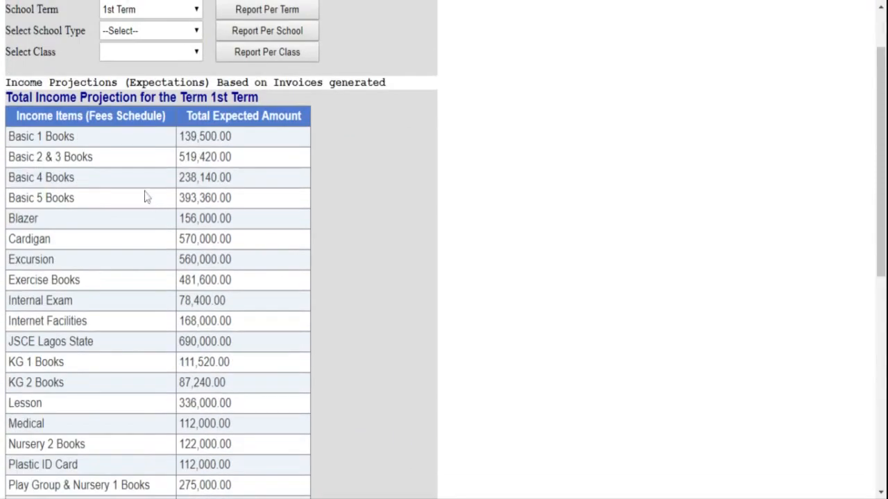
{"action": "scroll", "coordinate": [135, 208], "scroll_direction": "down", "scroll_amount": 4}
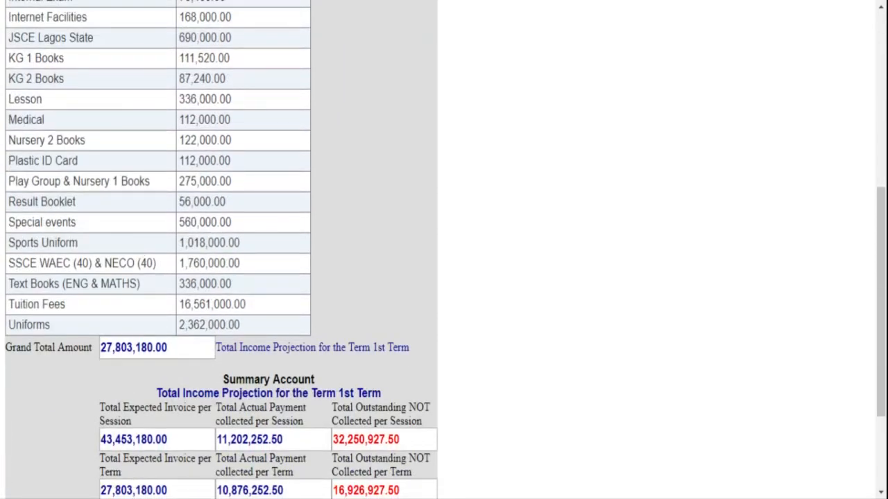
{"action": "scroll", "coordinate": [136, 303], "scroll_direction": "up", "scroll_amount": 2}
{"action": "scroll", "coordinate": [136, 304], "scroll_direction": "up", "scroll_amount": 2}
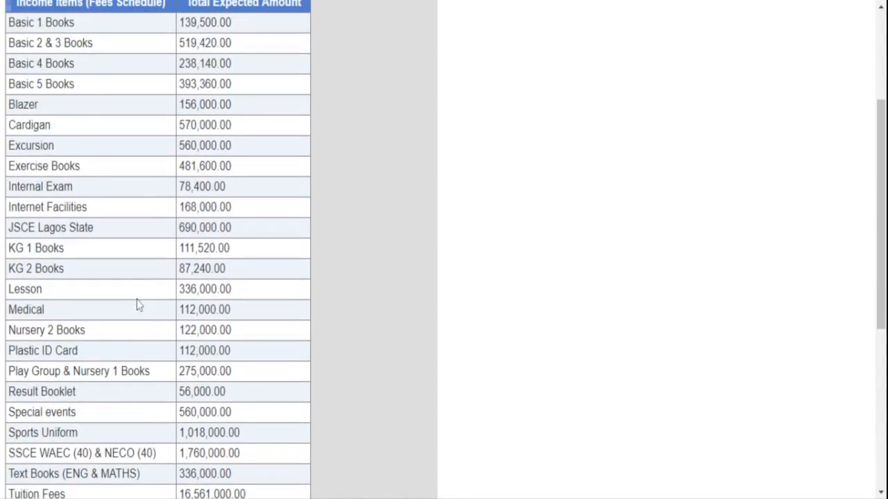
{"action": "scroll", "coordinate": [150, 253], "scroll_direction": "down", "scroll_amount": 4}
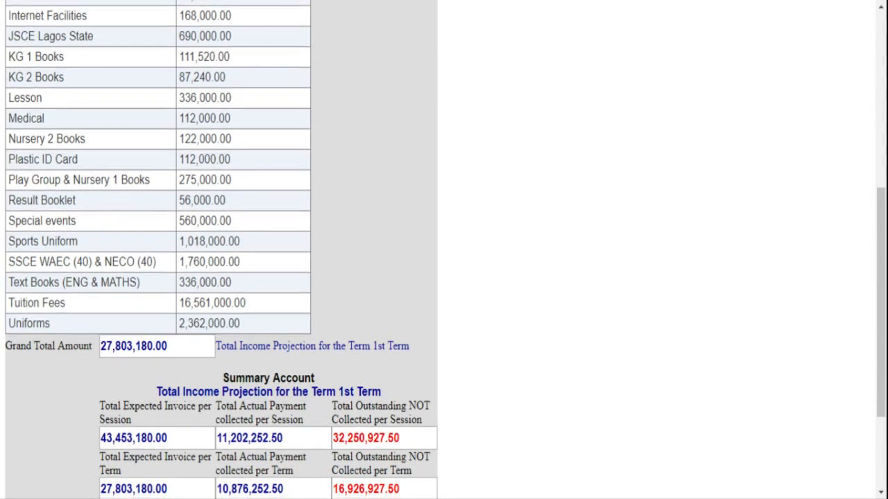
{"action": "scroll", "coordinate": [221, 250], "scroll_direction": "down", "scroll_amount": 2}
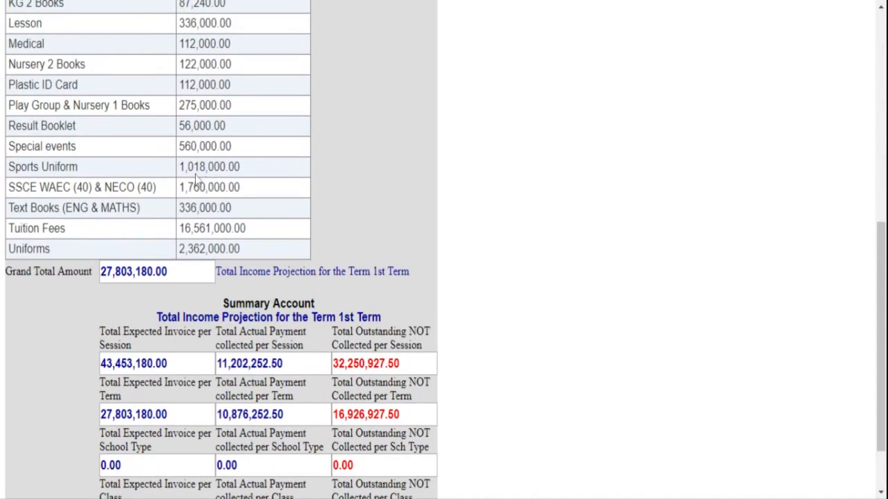
{"action": "scroll", "coordinate": [258, 300], "scroll_direction": "down", "scroll_amount": 2}
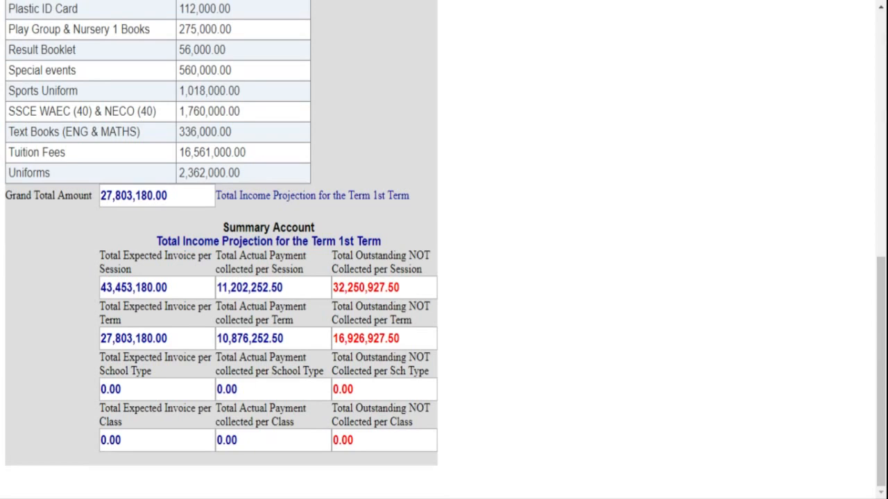
{"action": "scroll", "coordinate": [348, 340], "scroll_direction": "up", "scroll_amount": 8}
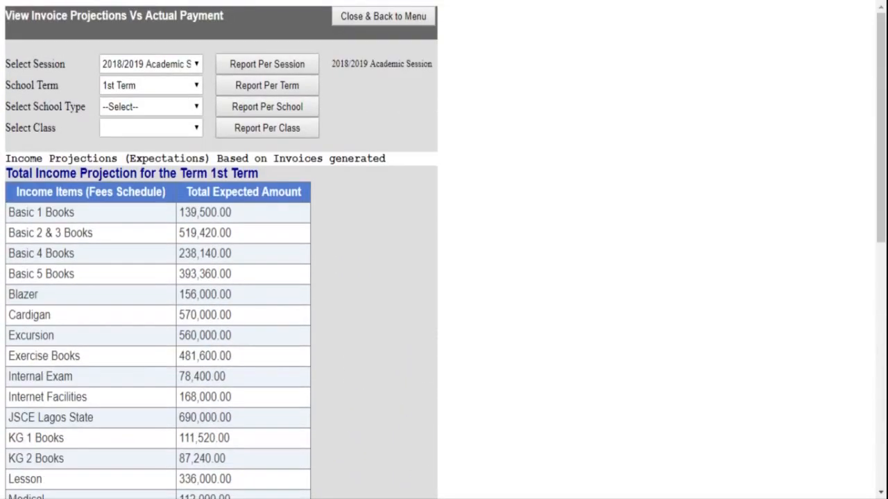
- Run Report Per School for Junior School and review the 7,770,000.00 grand total
{"action": "left_click", "coordinate": [199, 108]}
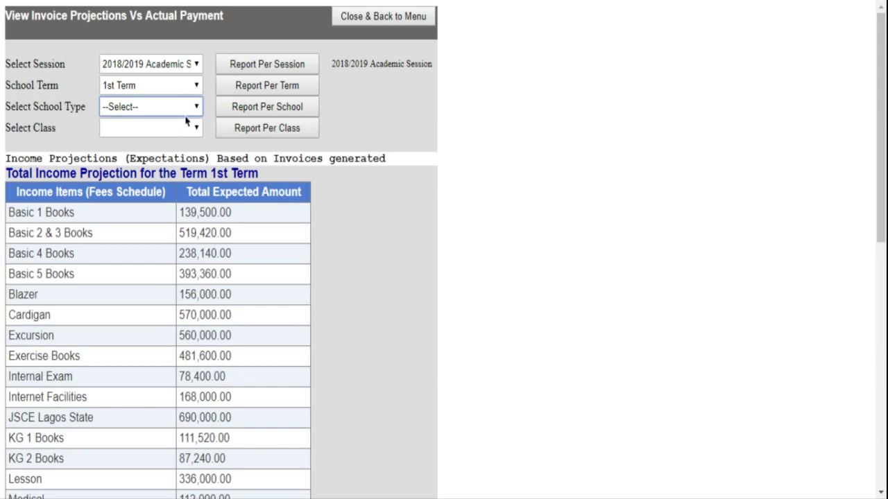
{"action": "left_click", "coordinate": [186, 121]}
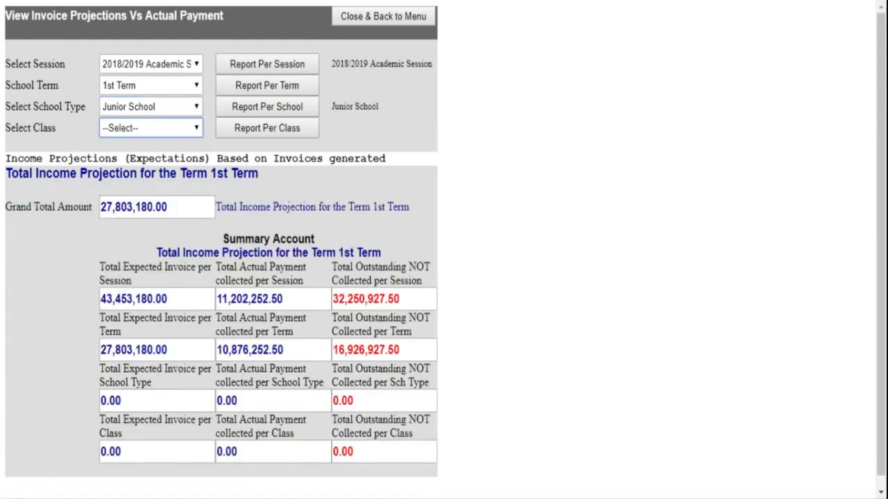
{"action": "left_click", "coordinate": [267, 112]}
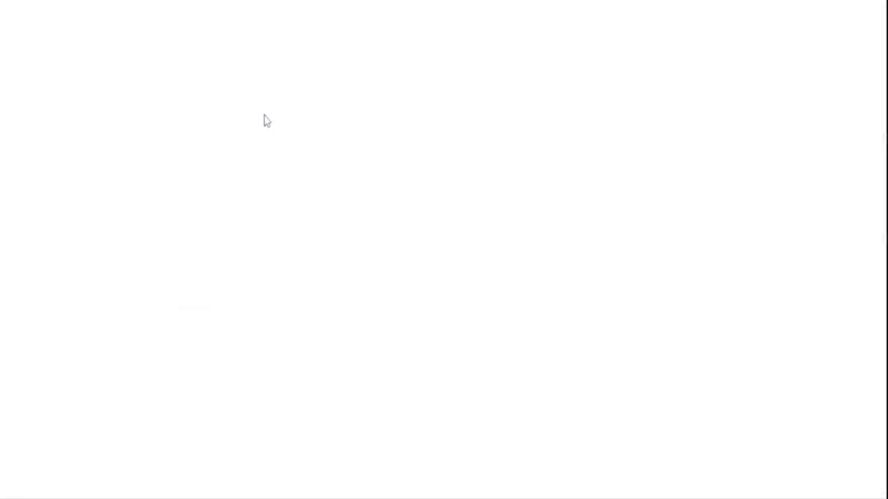
{"action": "scroll", "coordinate": [240, 270], "scroll_direction": "down", "scroll_amount": 2}
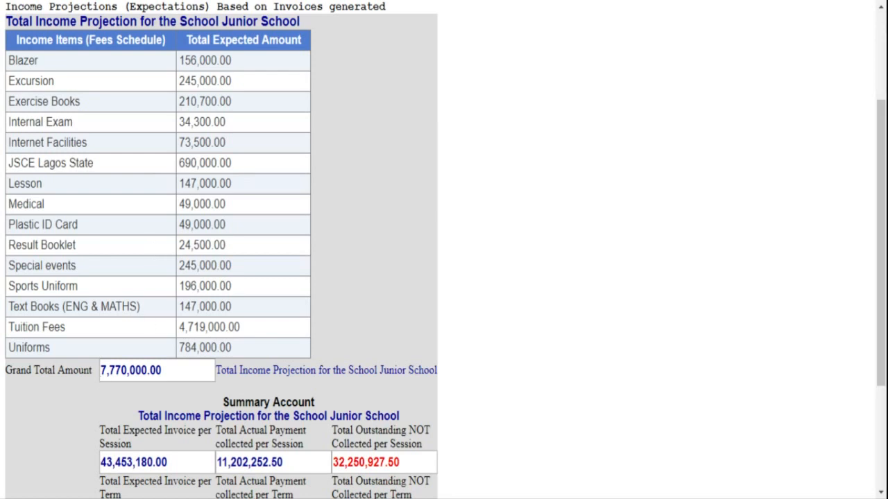
{"action": "scroll", "coordinate": [444, 250], "scroll_direction": "down", "scroll_amount": 3}
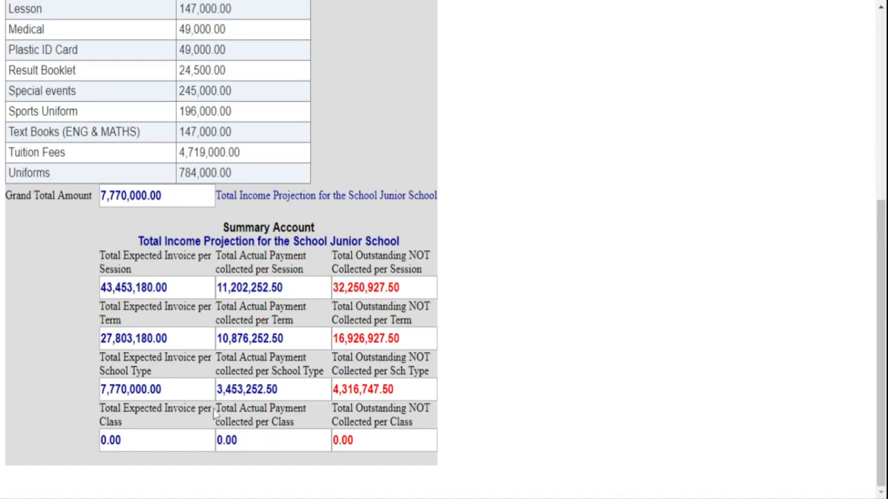
{"action": "scroll", "coordinate": [235, 272], "scroll_direction": "up", "scroll_amount": 5}
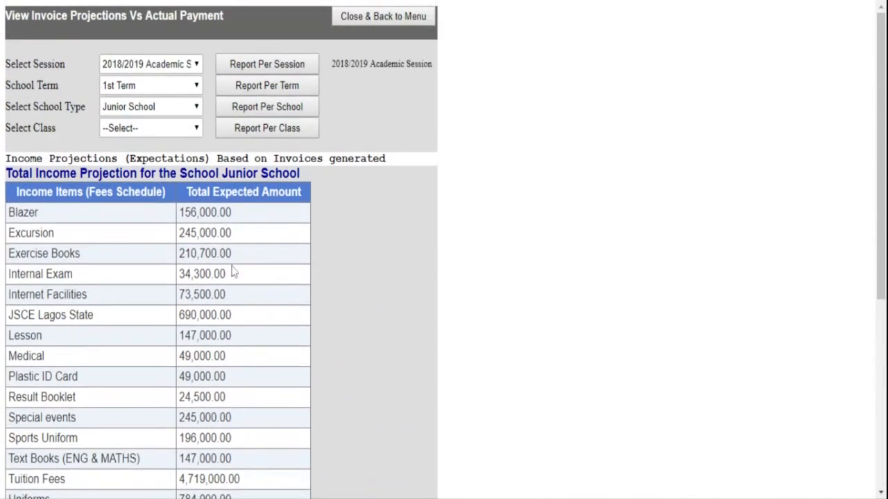
- Run Report Per Class for JS 1 and review 1,032,000.00 expected, 848,900.00 outstanding
{"action": "left_click", "coordinate": [198, 131]}
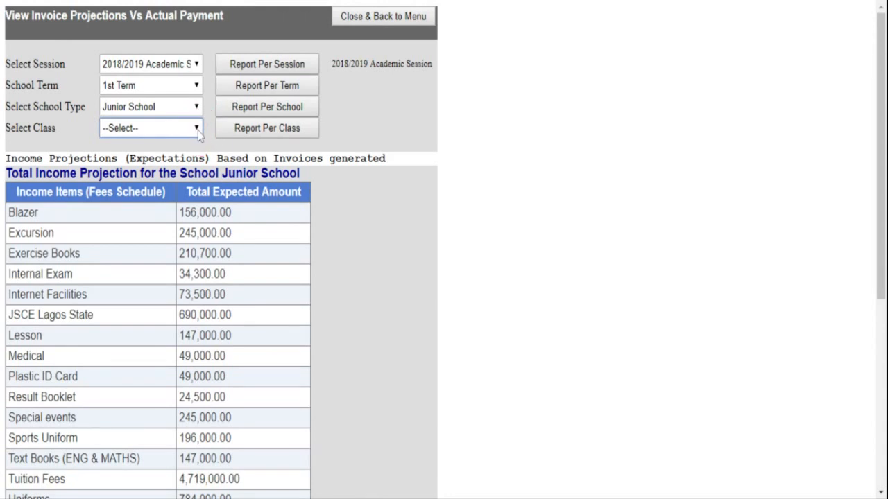
{"action": "left_click", "coordinate": [186, 144]}
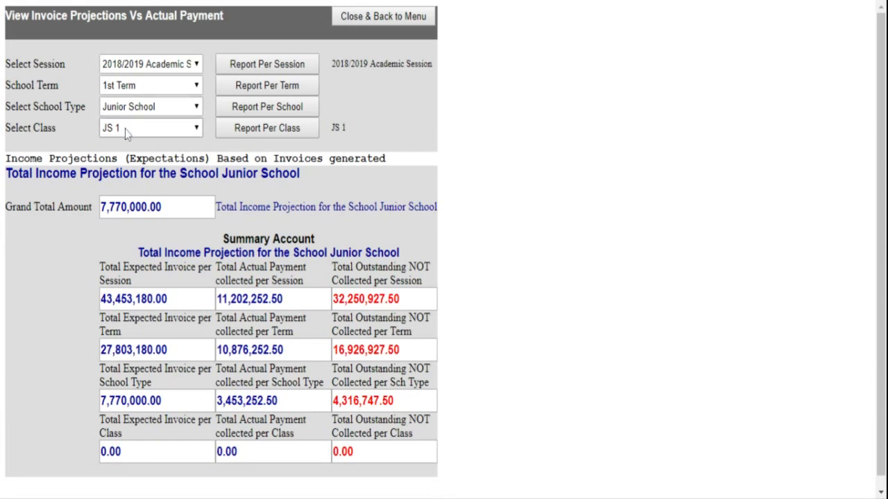
{"action": "left_click", "coordinate": [284, 133]}
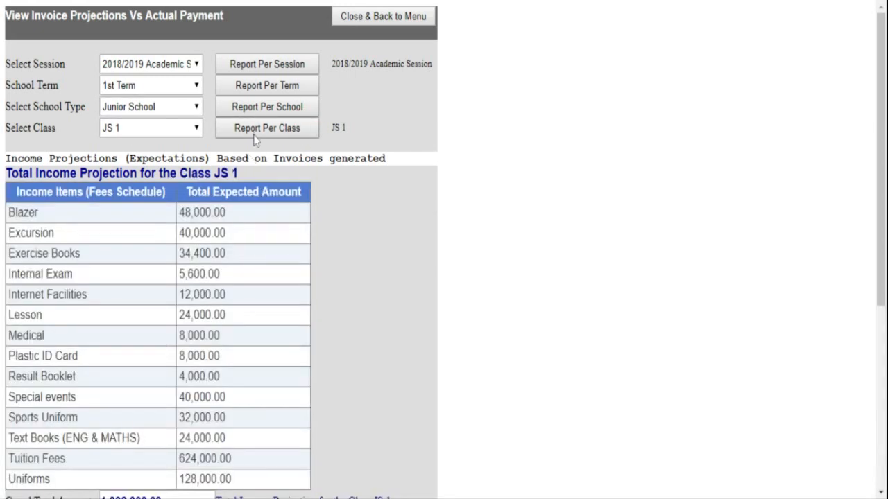
{"action": "scroll", "coordinate": [138, 208], "scroll_direction": "down", "scroll_amount": 4}
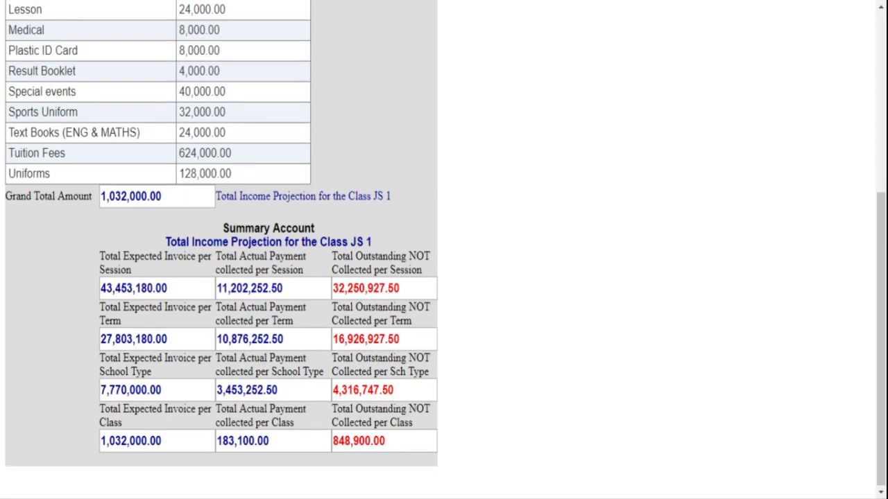
{"action": "scroll", "coordinate": [444, 250], "scroll_direction": "up", "scroll_amount": 4}
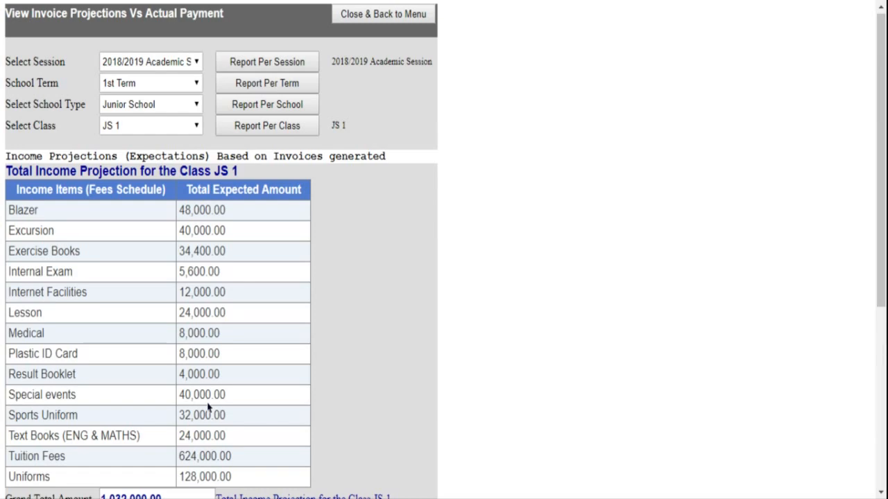
{"action": "scroll", "coordinate": [220, 249], "scroll_direction": "down", "scroll_amount": 4}
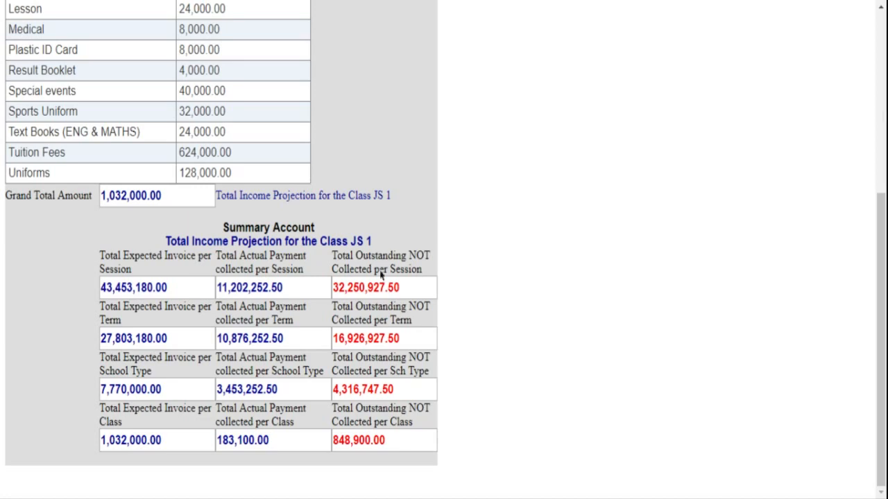
- Scroll back through the JS 1 class income report
{"action": "scroll", "coordinate": [371, 287], "scroll_direction": "up", "scroll_amount": 3}
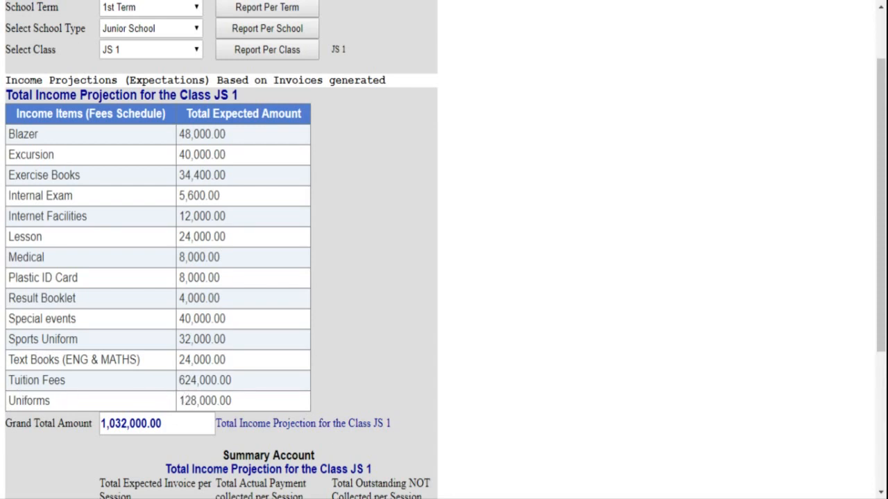
{"action": "scroll", "coordinate": [222, 277], "scroll_direction": "down", "scroll_amount": 1}
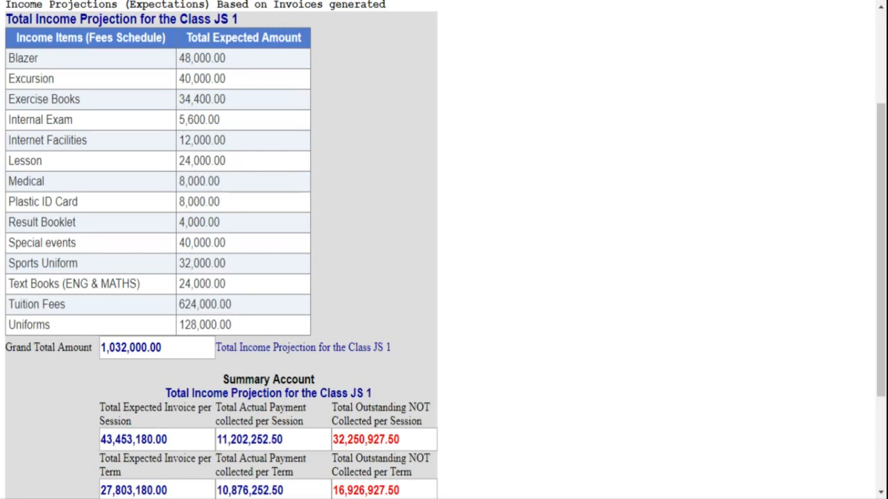
{"action": "scroll", "coordinate": [228, 321], "scroll_direction": "up", "scroll_amount": 2}
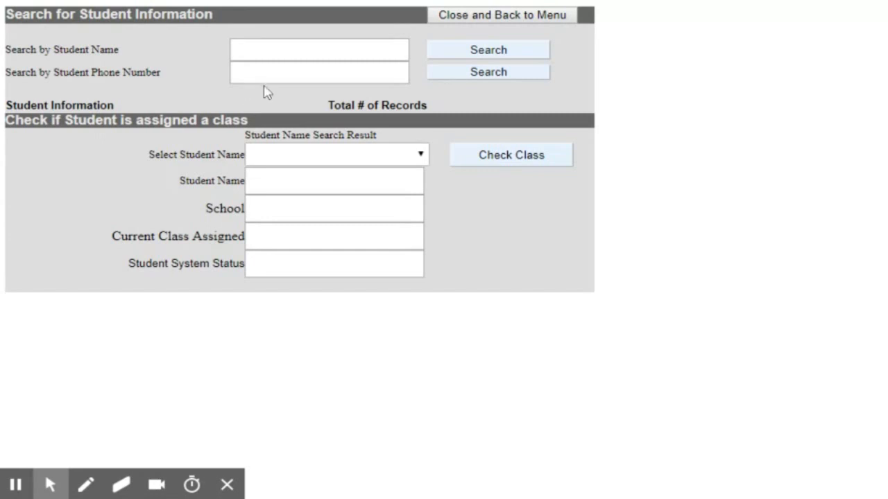
- Search student names for 'ima' and list the matching students
{"action": "left_click", "coordinate": [283, 51]}
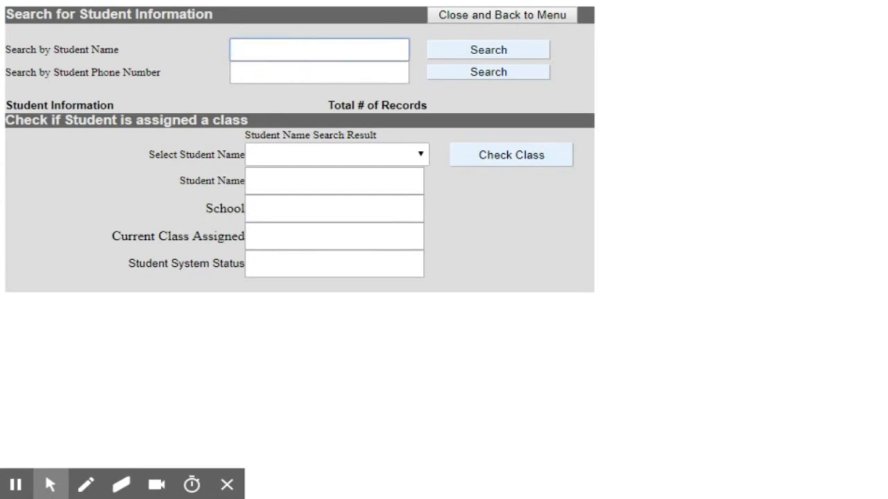
{"action": "type", "text": "ima"}
{"action": "left_click", "coordinate": [457, 55]}
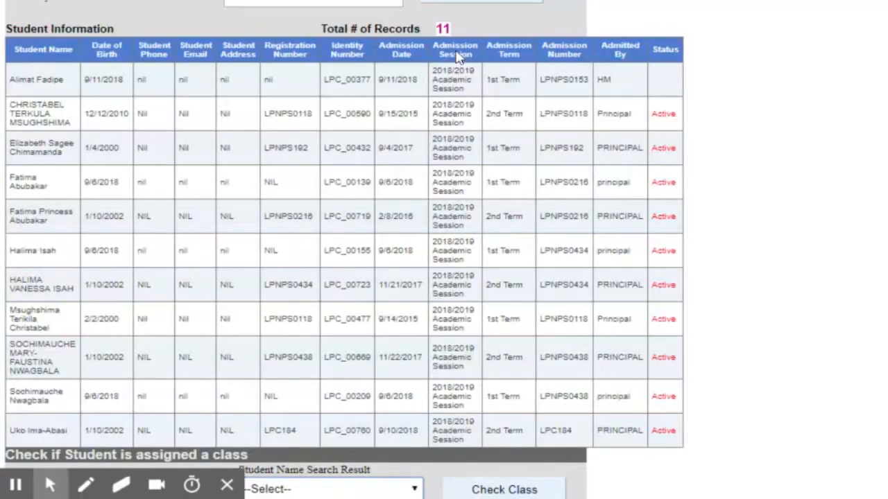
{"action": "scroll", "coordinate": [213, 204], "scroll_direction": "up", "scroll_amount": 2}
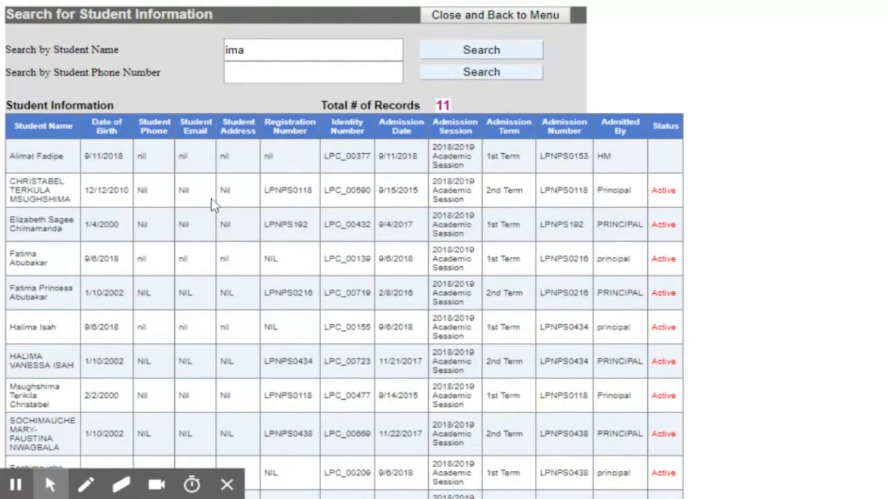
{"action": "scroll", "coordinate": [213, 202], "scroll_direction": "down", "scroll_amount": 5}
{"action": "scroll", "coordinate": [212, 203], "scroll_direction": "up", "scroll_amount": 5}
{"action": "scroll", "coordinate": [217, 219], "scroll_direction": "down", "scroll_amount": 4}
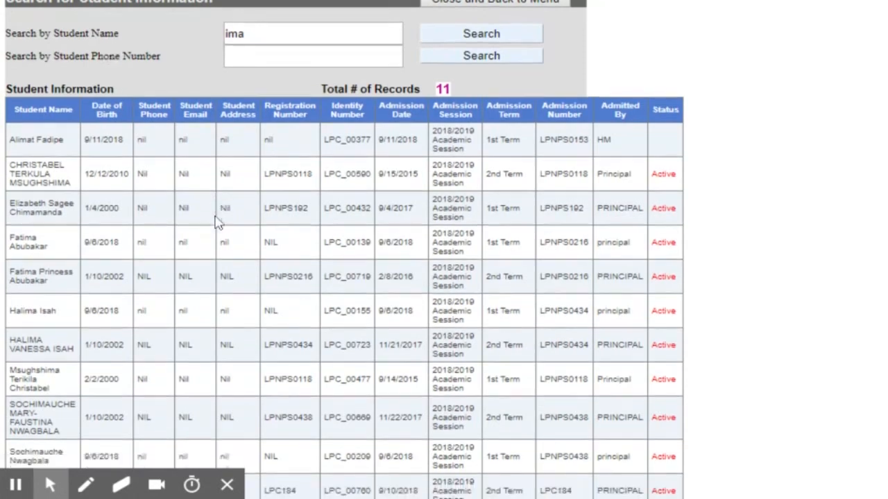
{"action": "scroll", "coordinate": [218, 222], "scroll_direction": "up", "scroll_amount": 4}
{"action": "scroll", "coordinate": [218, 220], "scroll_direction": "down", "scroll_amount": 4}
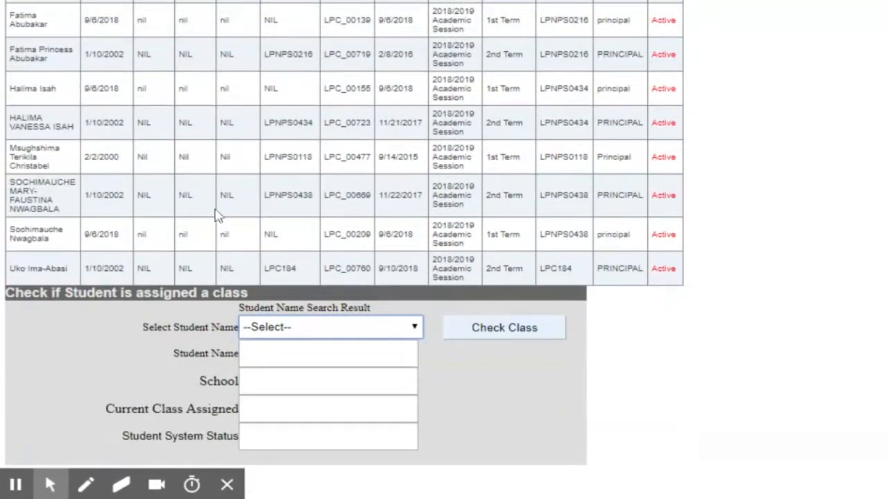
{"action": "scroll", "coordinate": [357, 340], "scroll_direction": "up", "scroll_amount": 4}
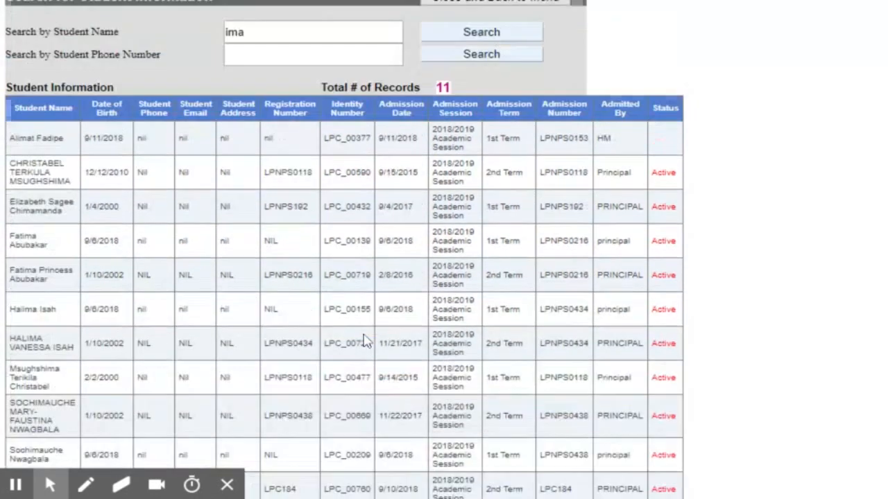
{"action": "scroll", "coordinate": [367, 337], "scroll_direction": "down", "scroll_amount": 4}
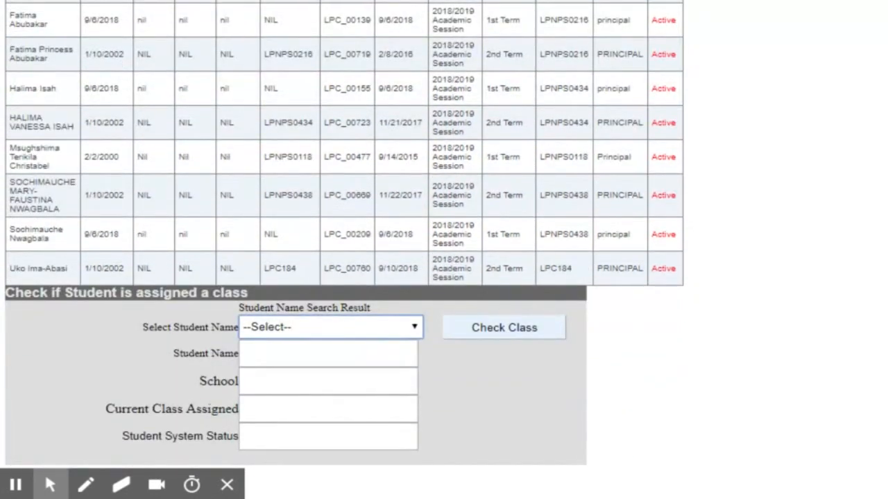
- Pick a matching student and check their class, Primary 3B
{"action": "left_click", "coordinate": [271, 333]}
{"action": "key", "text": "Down"}
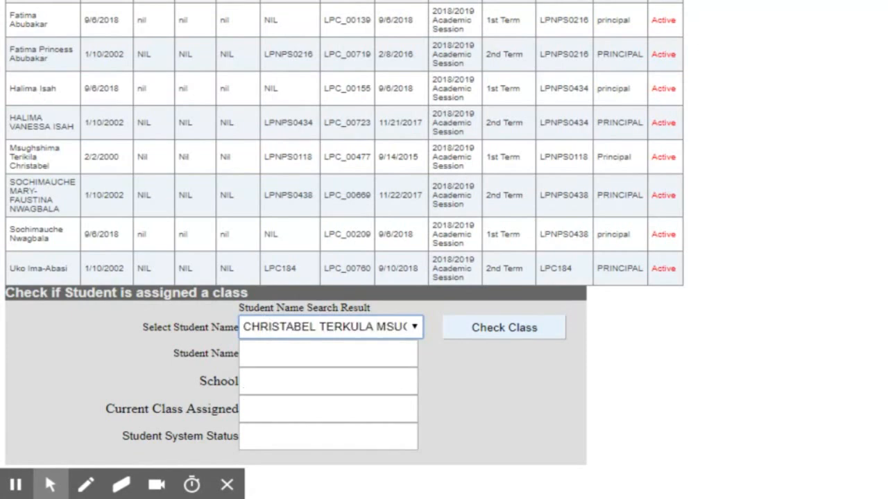
{"action": "left_click", "coordinate": [510, 332]}
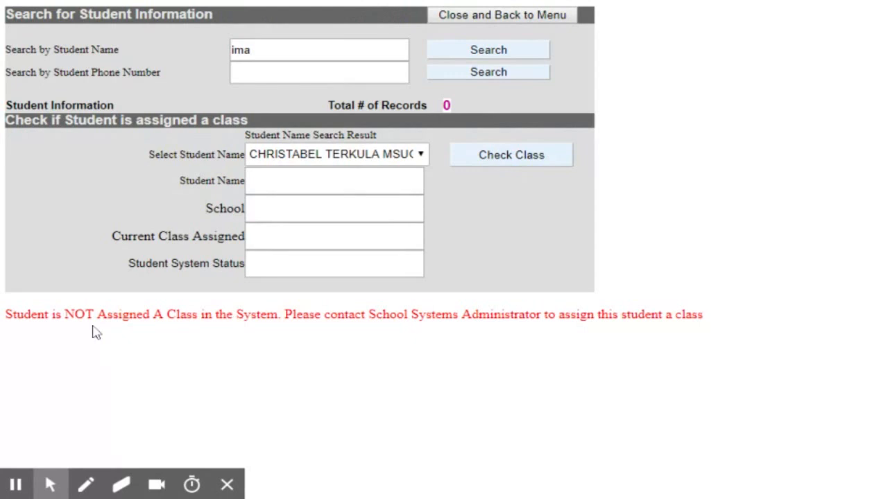
{"action": "left_click", "coordinate": [394, 157]}
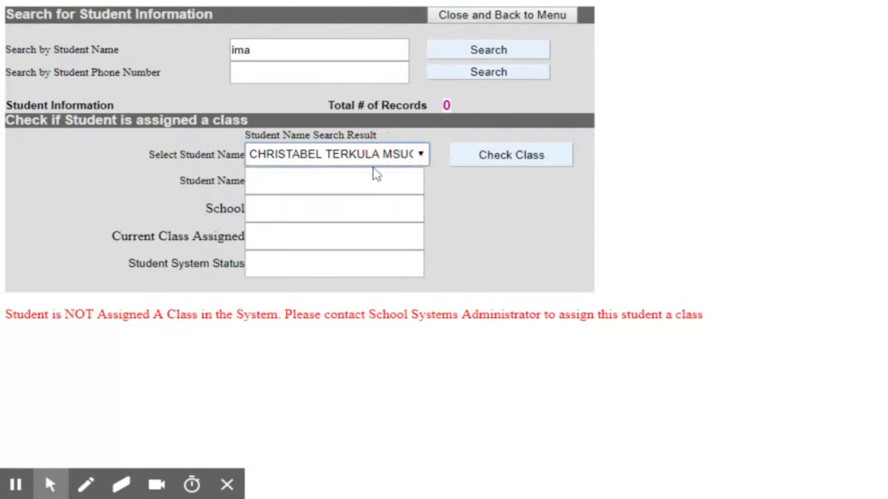
{"action": "left_click", "coordinate": [375, 172]}
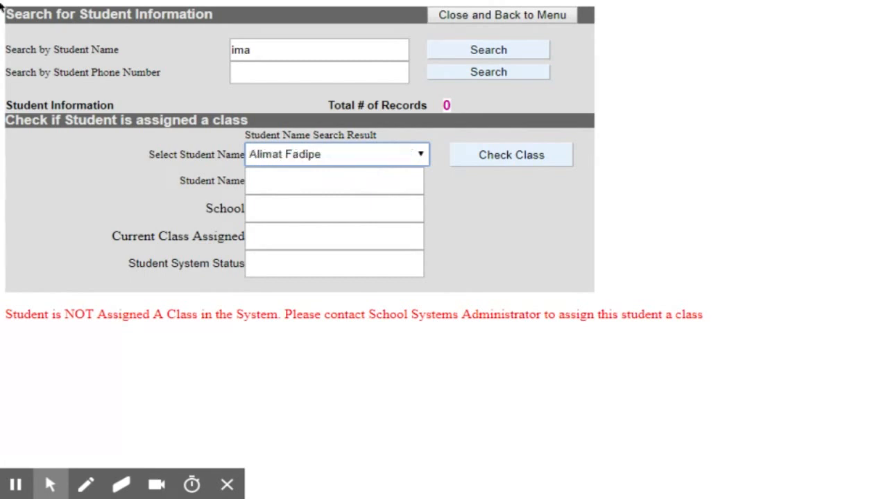
{"action": "left_click", "coordinate": [512, 157]}
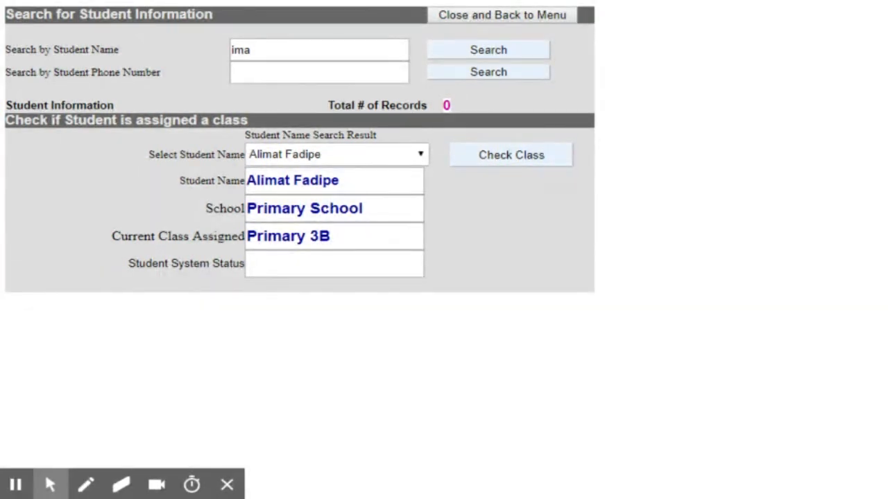
- Check the next matching student's class, Primary 4A Active, then return to the administrator menu
{"action": "left_click", "coordinate": [337, 154]}
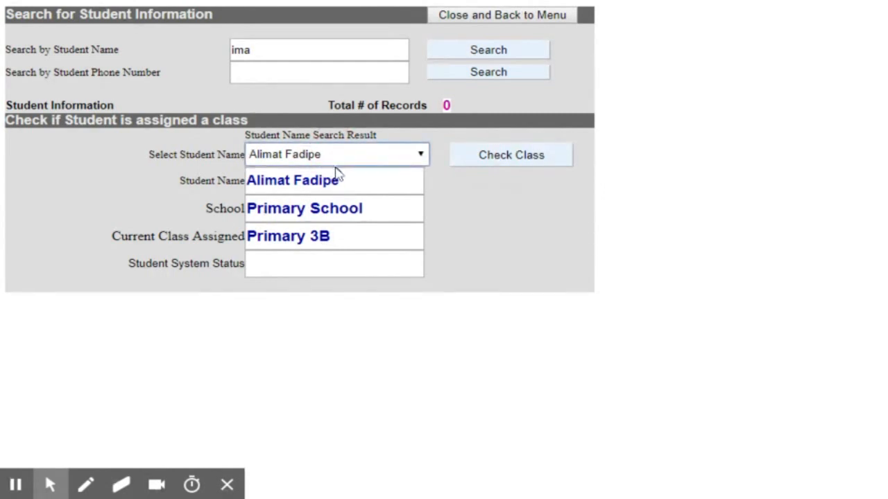
{"action": "key", "text": "Down"}
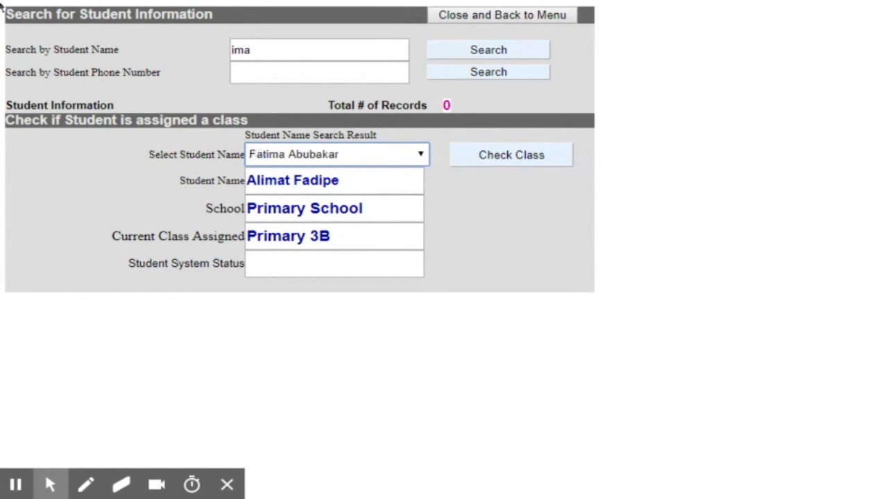
{"action": "left_click", "coordinate": [498, 163]}
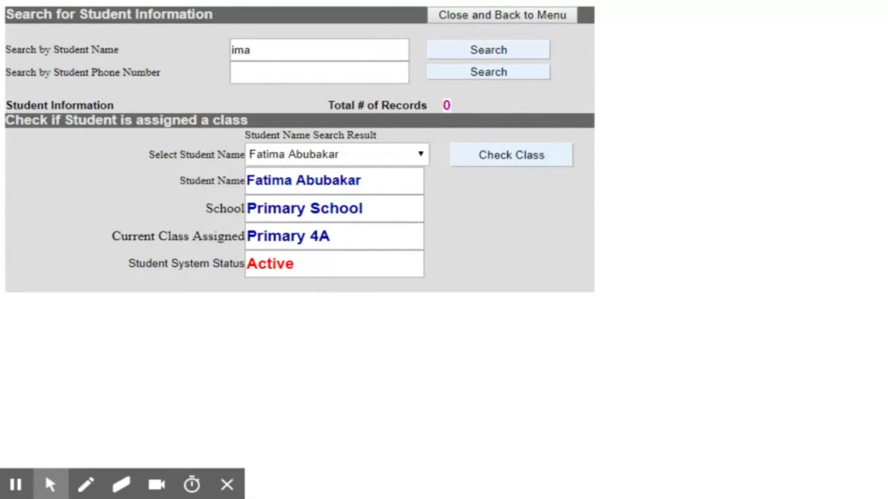
{"action": "left_click", "coordinate": [470, 21]}
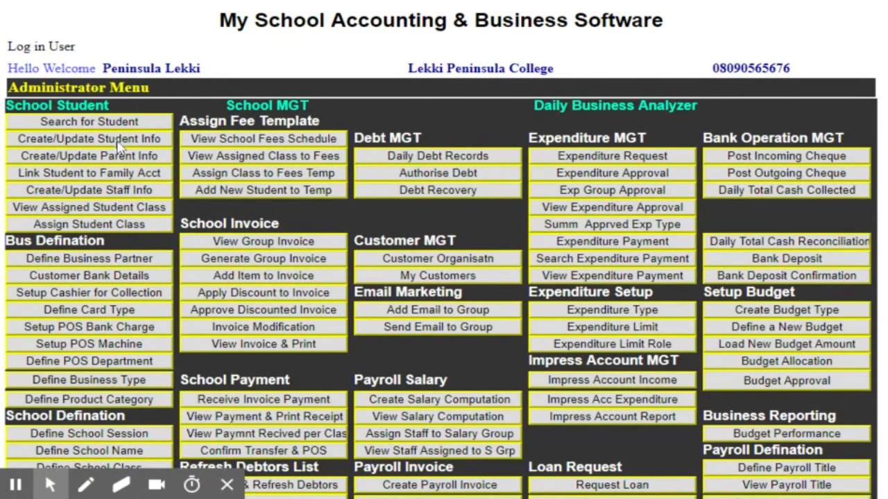
- Open Create/Update Student Info from the Administrator Menu and start a search in the 1-4 character box
{"action": "left_click", "coordinate": [118, 144]}
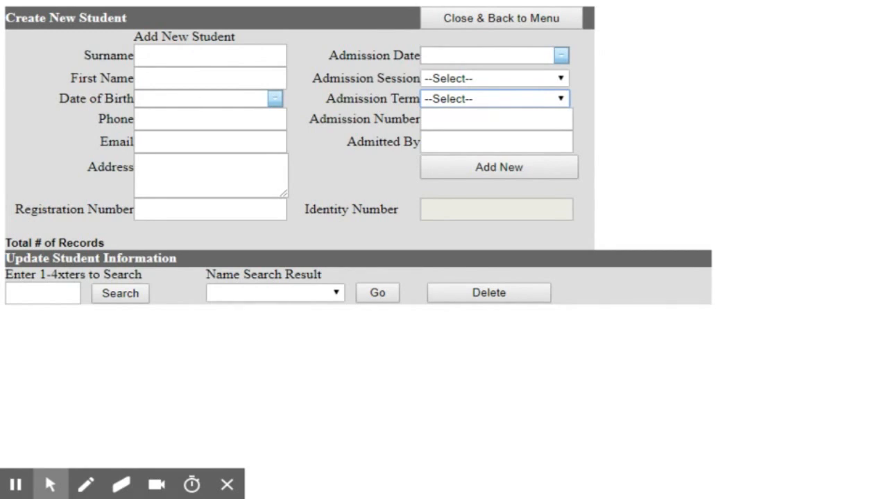
{"action": "left_click", "coordinate": [509, 82]}
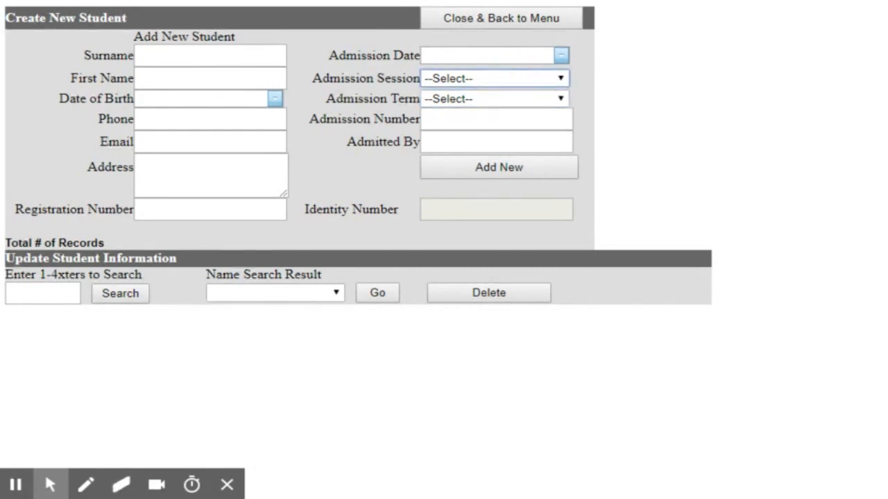
{"action": "left_click", "coordinate": [583, 81]}
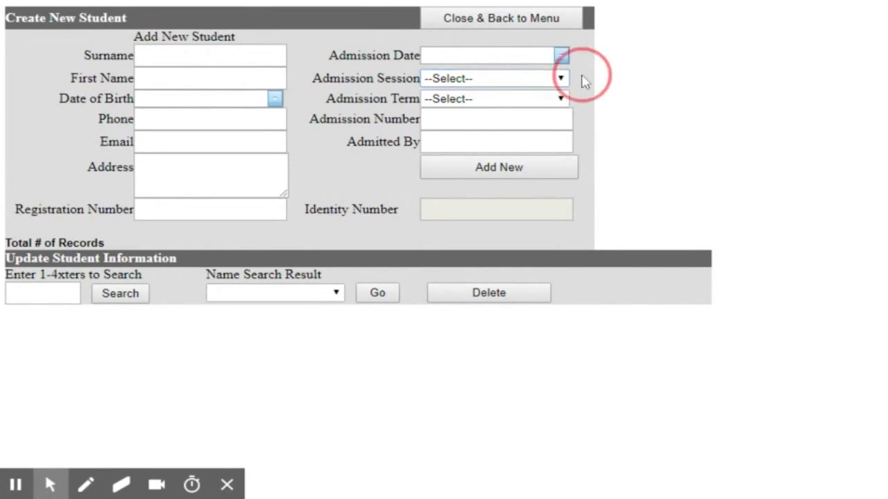
{"action": "left_click", "coordinate": [457, 104]}
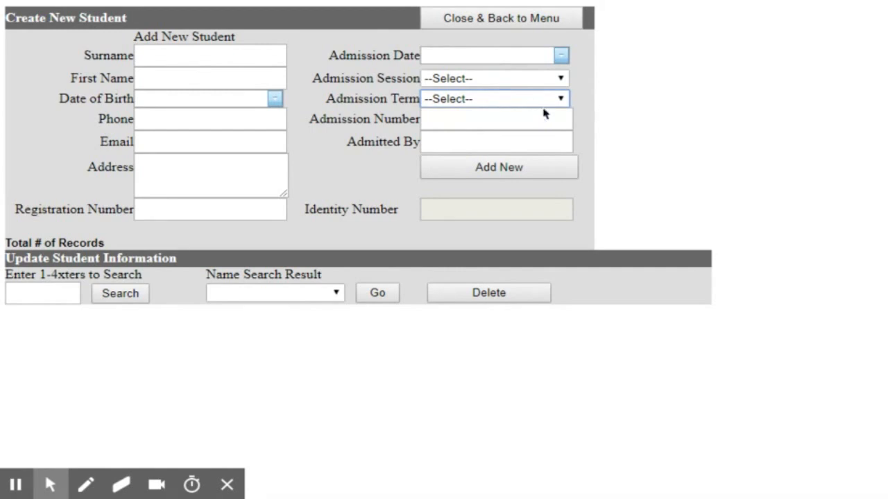
{"action": "left_click", "coordinate": [337, 168]}
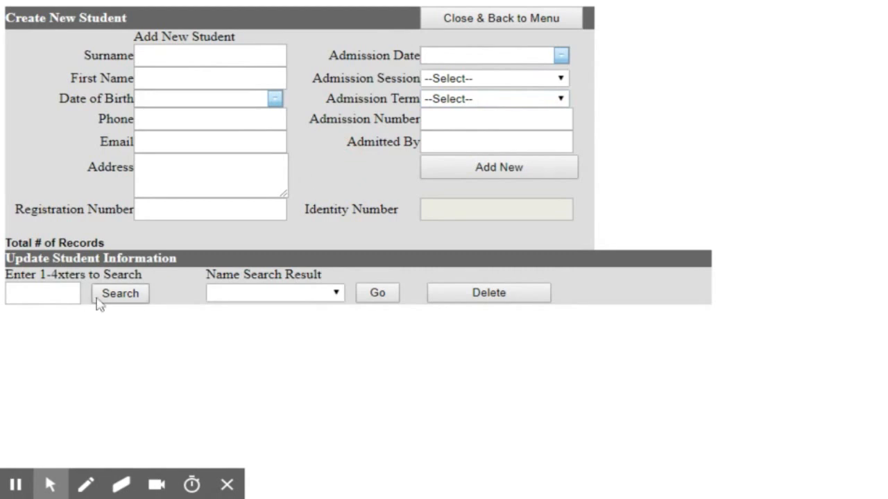
{"action": "left_click", "coordinate": [60, 295]}
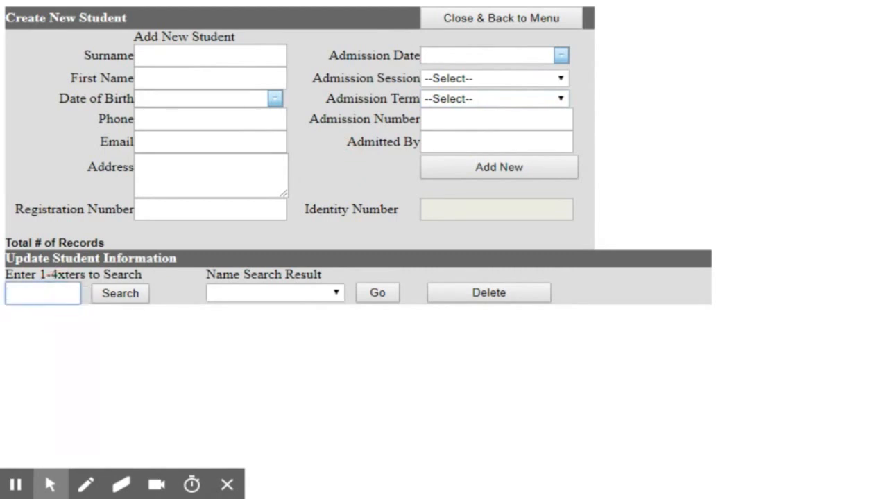
- Search students by a name fragment and load the first match's 2018/2019, 1st Term record
{"action": "type", "text": "ima"}
{"action": "left_click", "coordinate": [127, 303]}
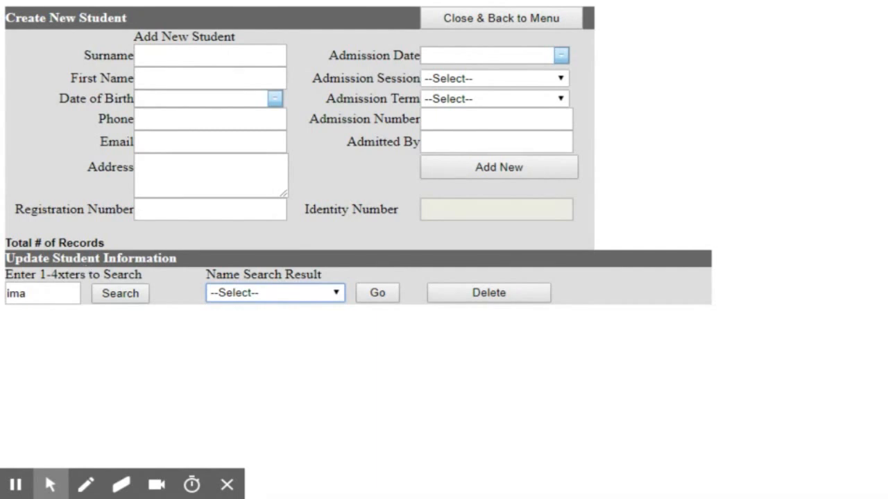
{"action": "left_click", "coordinate": [118, 297]}
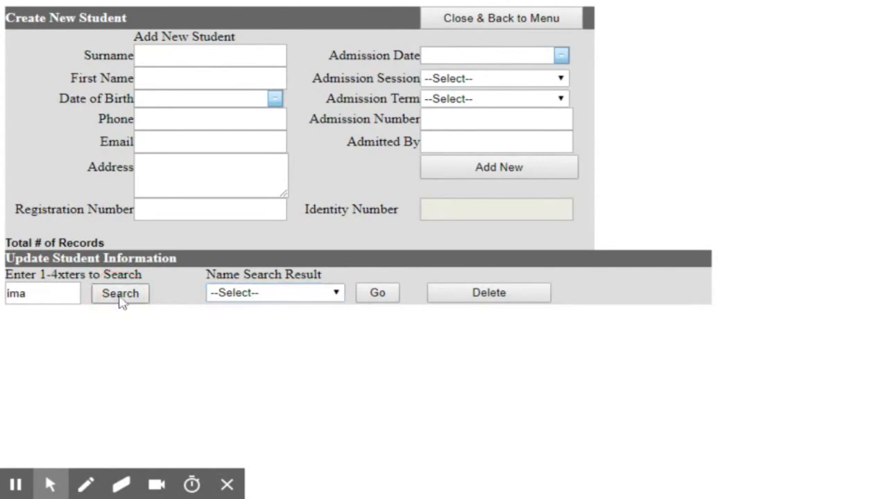
{"action": "left_click", "coordinate": [271, 292]}
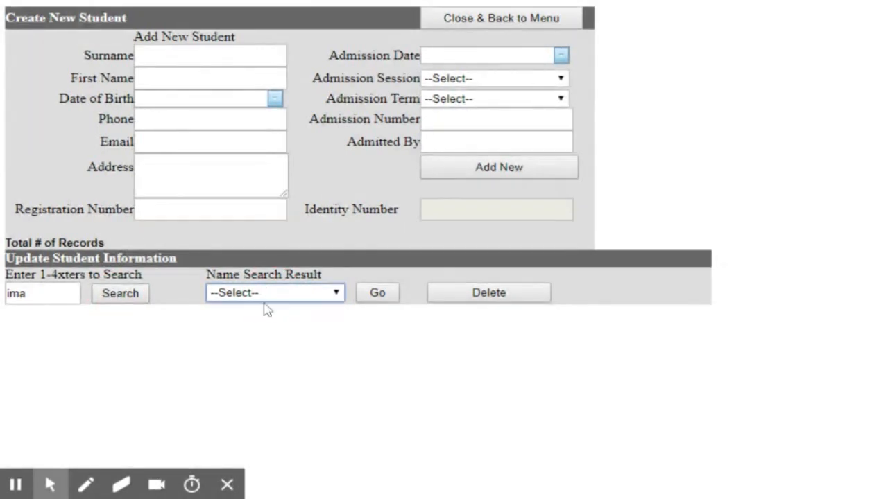
{"action": "left_click", "coordinate": [269, 316]}
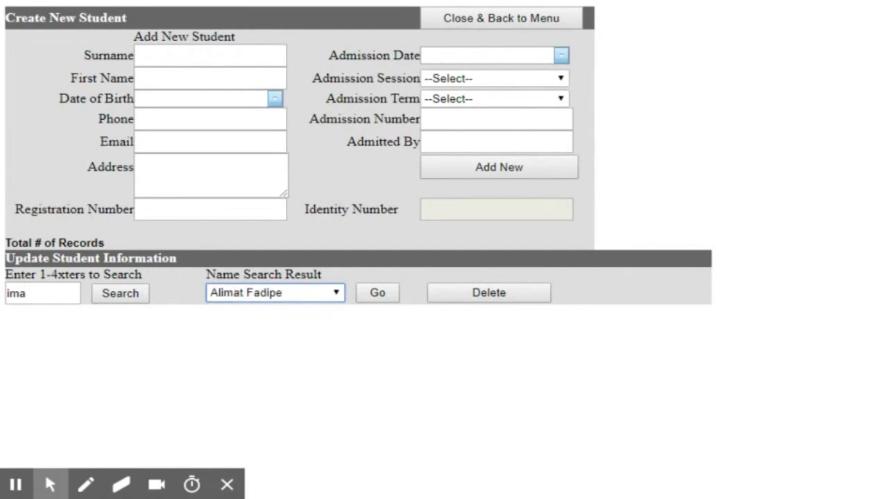
{"action": "left_click", "coordinate": [386, 301]}
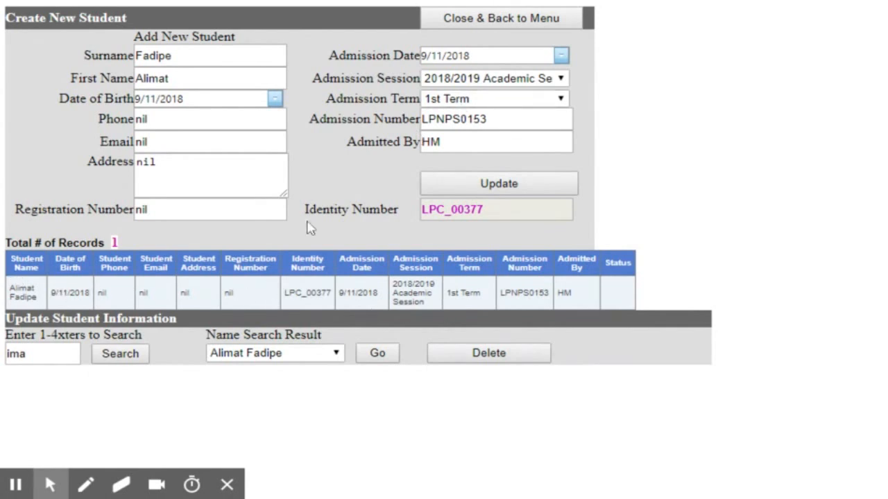
- Enter the student's new phone number, update the record, and return to the Administrator Menu
{"action": "double_click", "coordinate": [184, 120]}
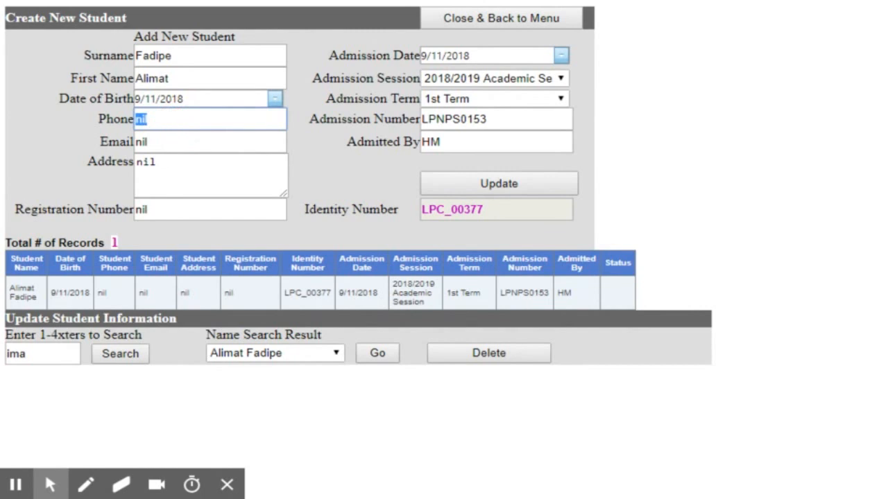
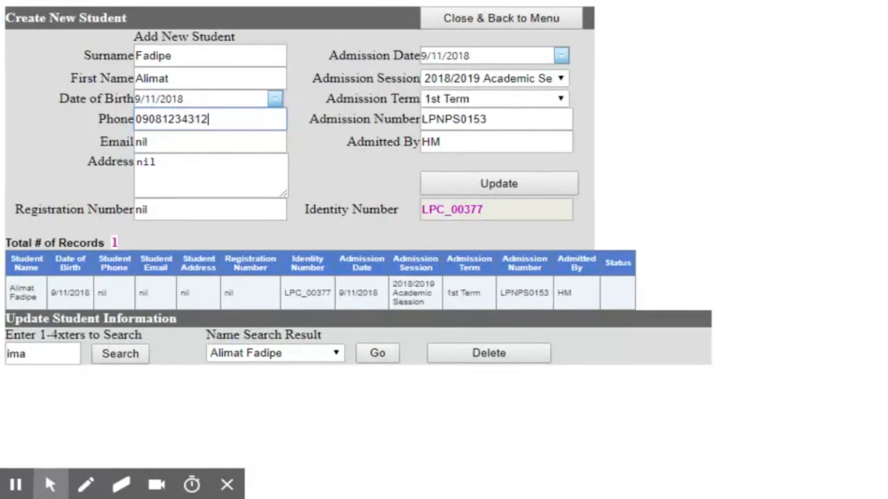
{"action": "left_click", "coordinate": [437, 186]}
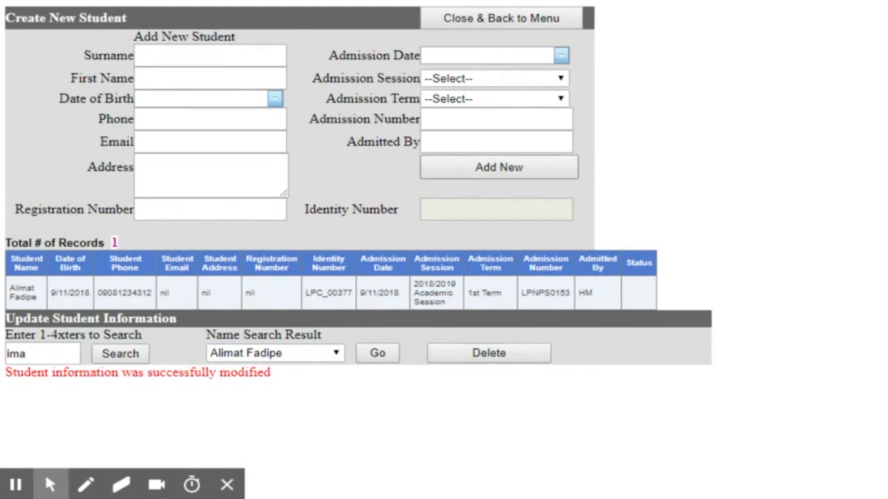
{"action": "left_click", "coordinate": [480, 21]}
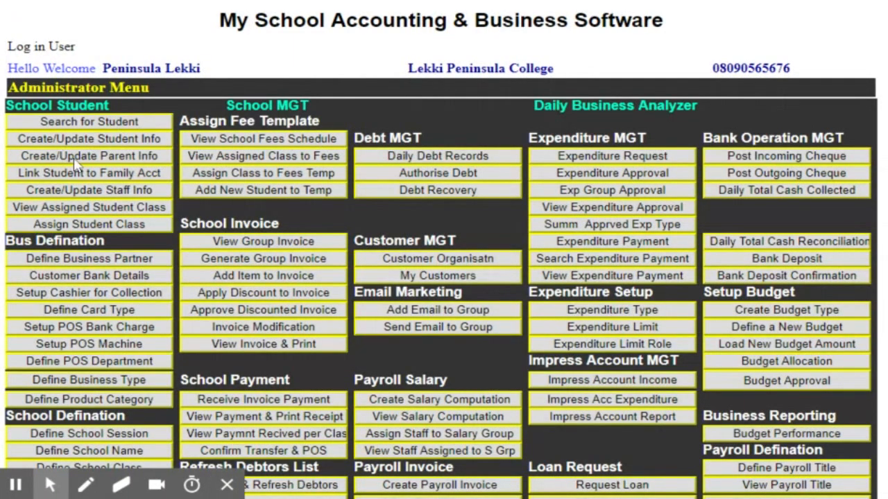
- Open Create/Update Parent Info and click into its family search box
{"action": "left_click", "coordinate": [75, 158]}
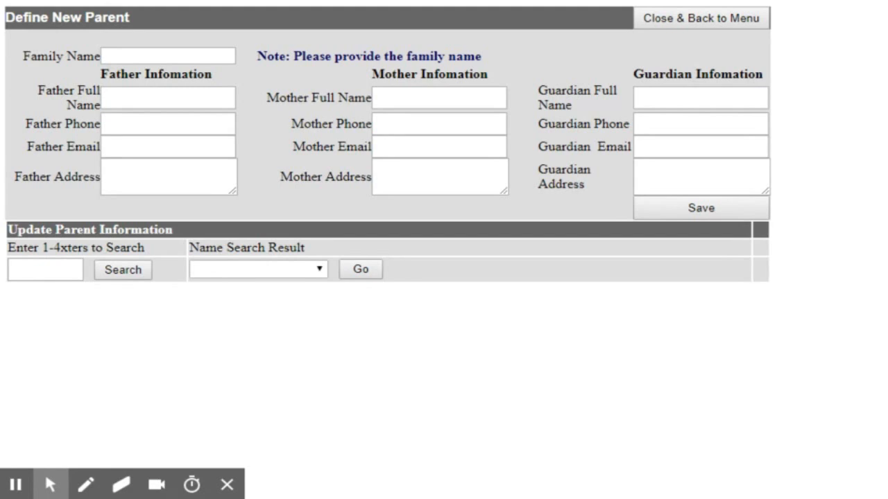
{"action": "left_click", "coordinate": [41, 270]}
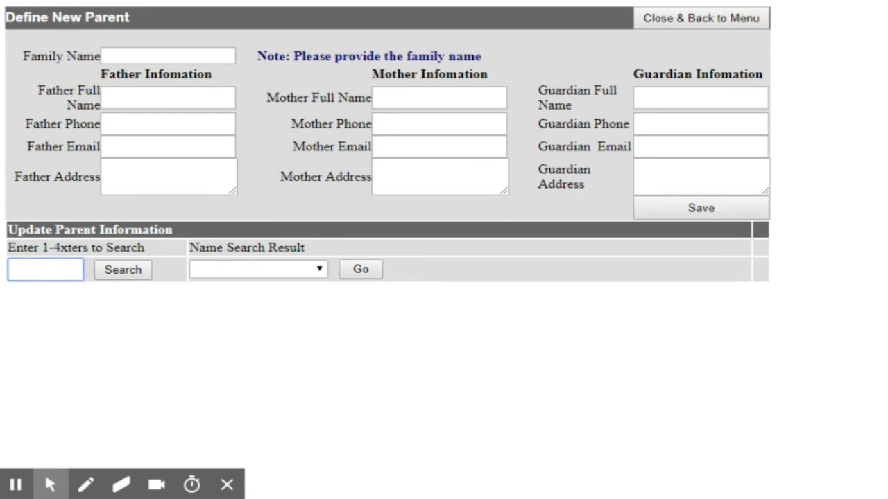
- Search families by a name fragment and load the matching family's parent details into the form
{"action": "type", "text": "uko"}
{"action": "left_click", "coordinate": [112, 274]}
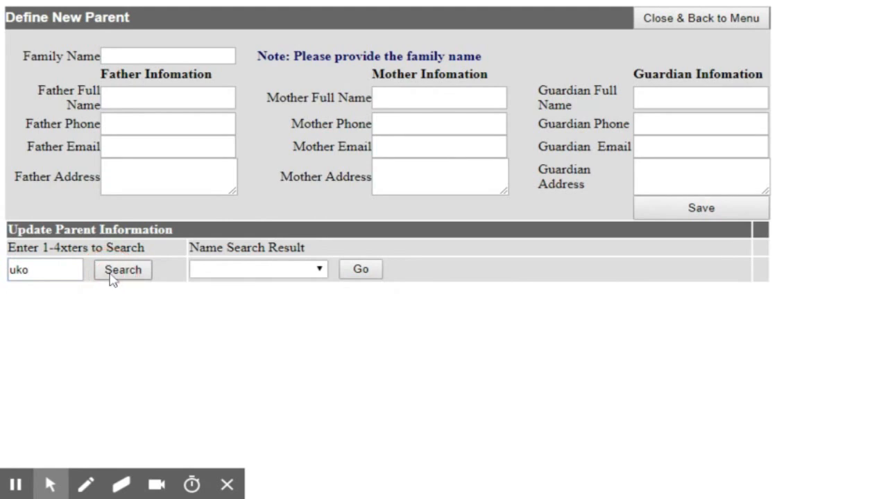
{"action": "left_click", "coordinate": [251, 273]}
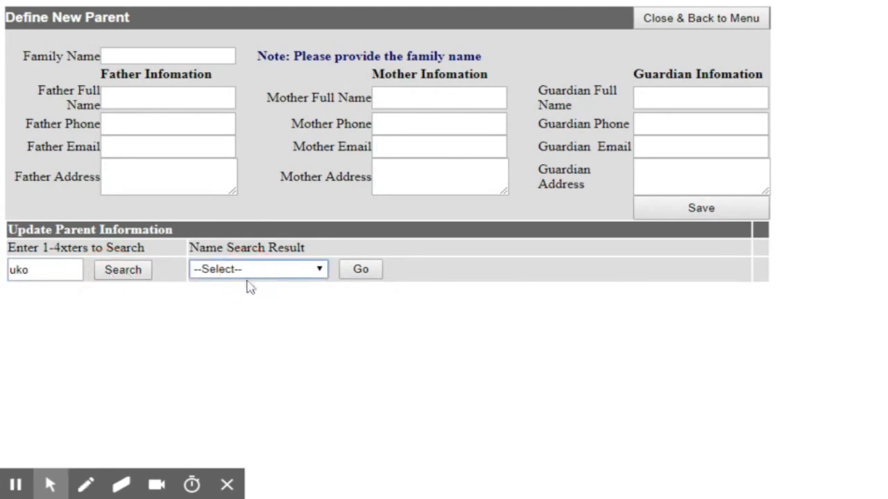
{"action": "left_click", "coordinate": [250, 286]}
{"action": "left_click", "coordinate": [361, 274]}
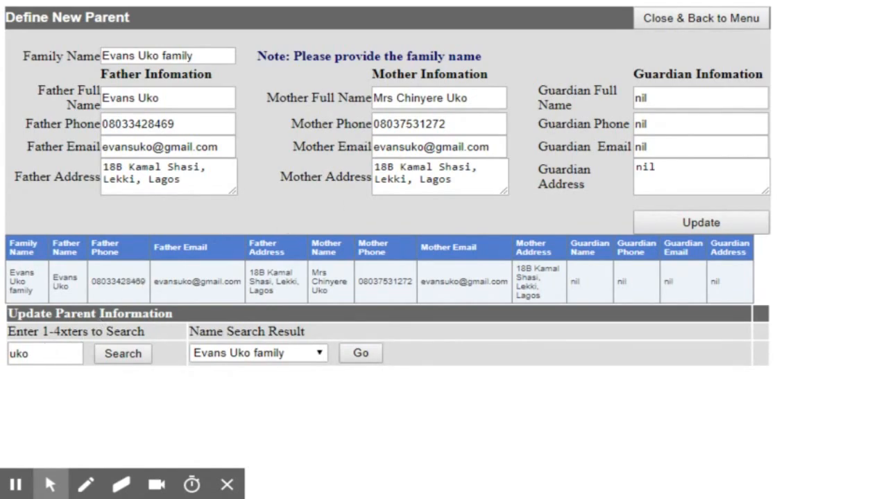
- Change the start of the Mother Email to the mother's own name, update, and return to the menu
{"action": "left_click_drag", "start_coordinate": [417, 147], "coordinate": [423, 147]}
{"action": "key", "text": "BackSpace"}
{"action": "key", "text": "BackSpace"}
{"action": "key", "text": "BackSpace"}
{"action": "key", "text": "BackSpace"}
{"action": "key", "text": "BackSpace"}
{"action": "key", "text": "BackSpace"}
{"action": "key", "text": "BackSpace"}
{"action": "key", "text": "BackSpace"}
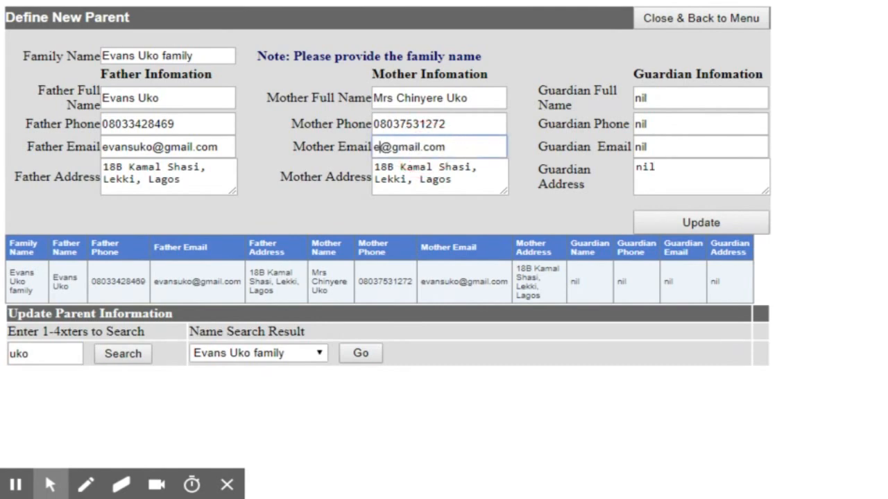
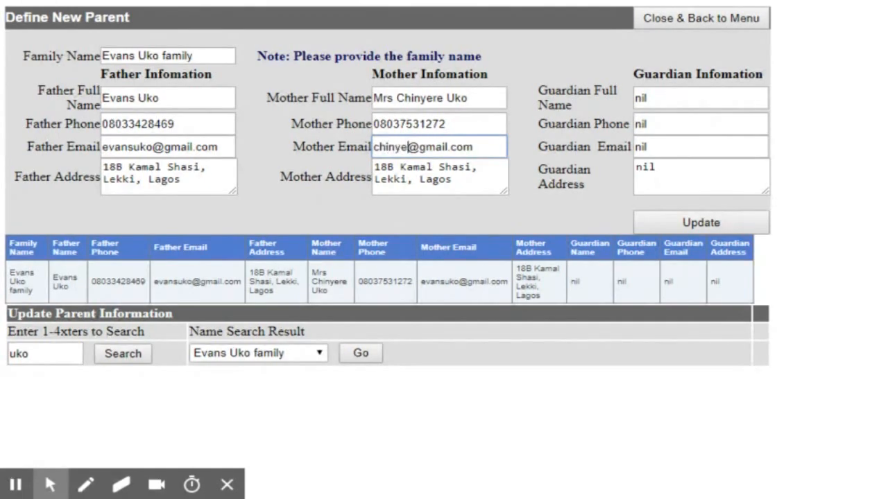
{"action": "left_click", "coordinate": [664, 221]}
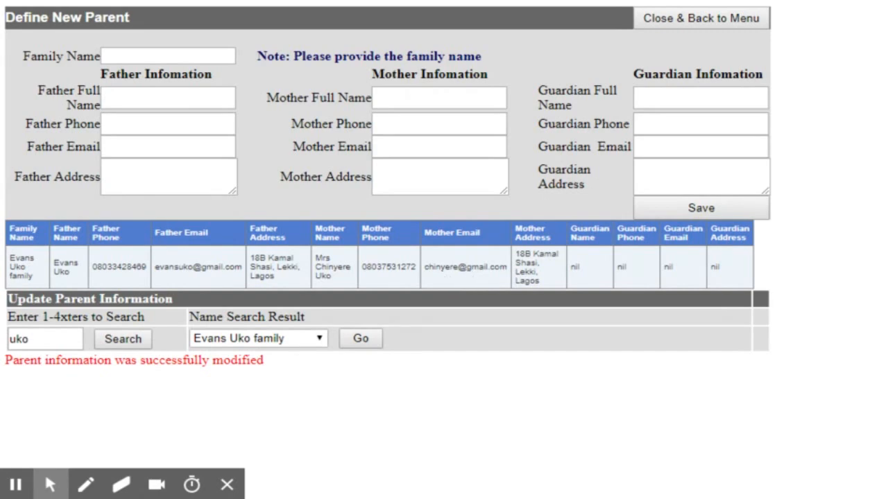
{"action": "left_click", "coordinate": [692, 21]}
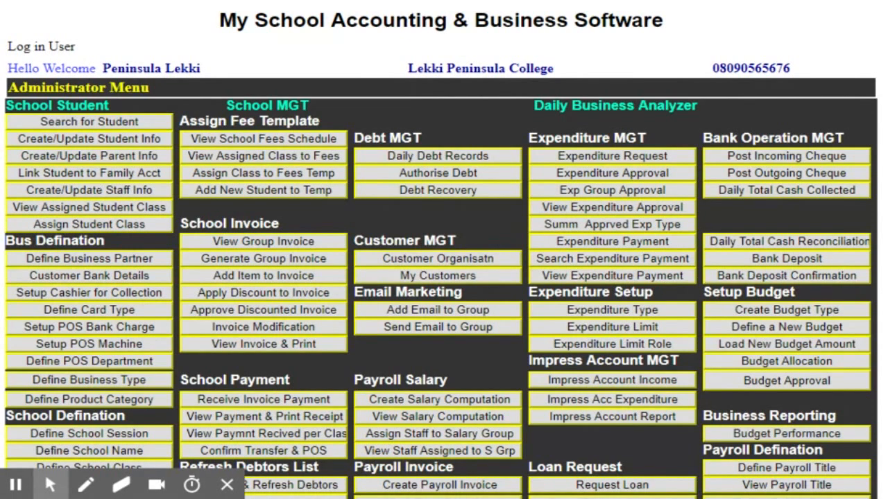
- On the link-student page, search the family by name fragment and load its account
{"action": "left_click", "coordinate": [63, 178]}
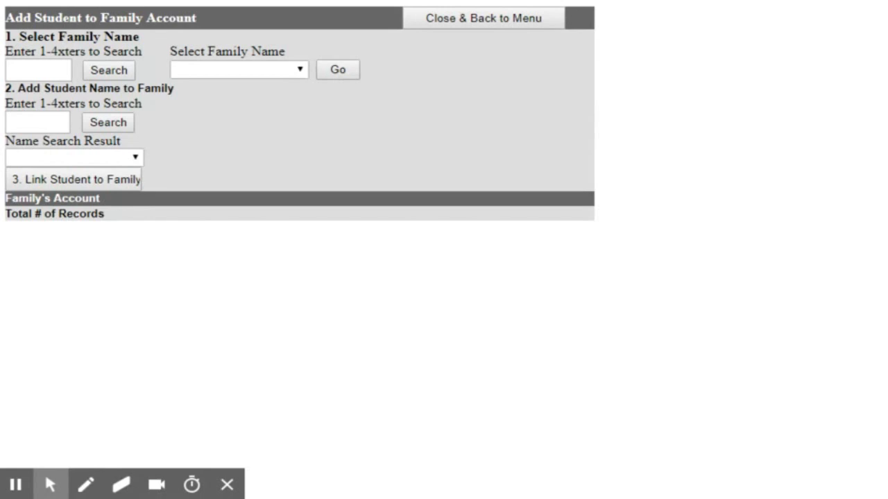
{"action": "left_click", "coordinate": [45, 70]}
{"action": "type", "text": "uko"}
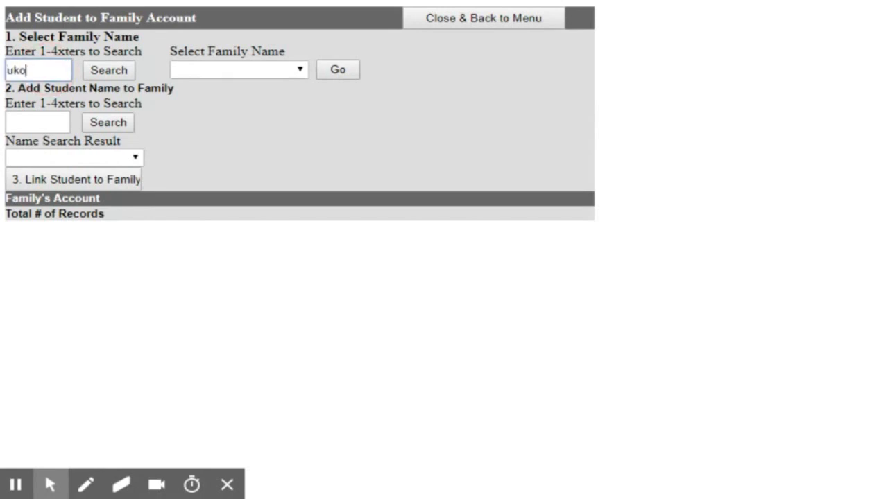
{"action": "left_click", "coordinate": [109, 70]}
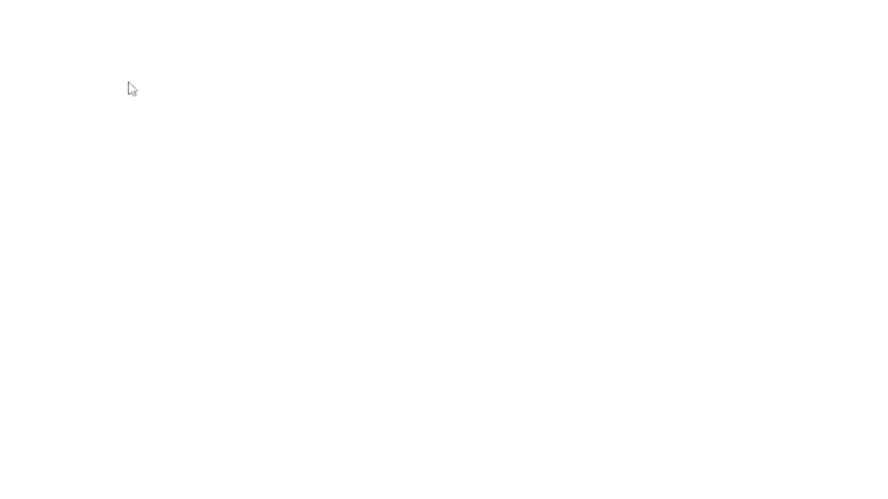
{"action": "left_click", "coordinate": [276, 72]}
{"action": "left_click", "coordinate": [271, 86]}
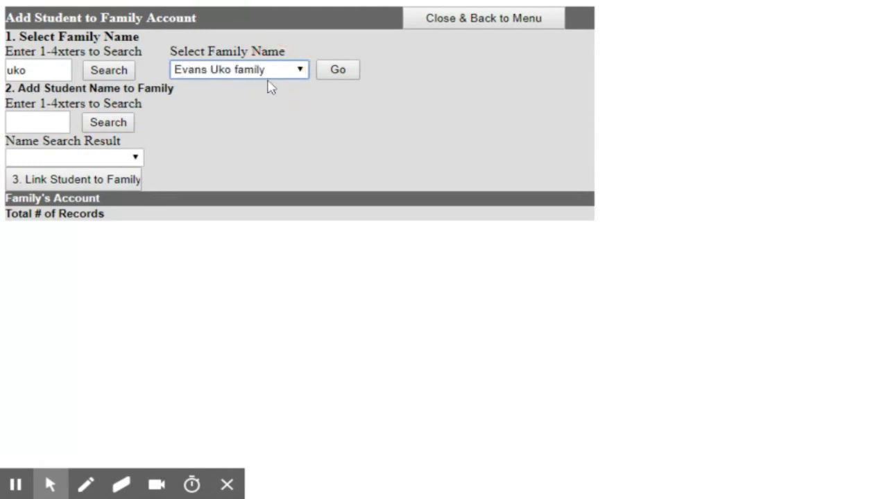
{"action": "left_click", "coordinate": [337, 74]}
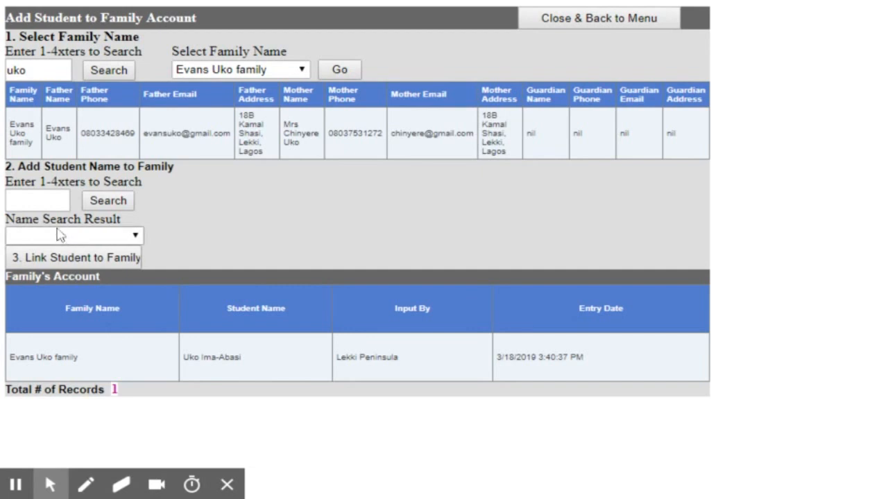
- Find the student by name, link them to the family, and return to the Administrator Menu
{"action": "left_click", "coordinate": [38, 201]}
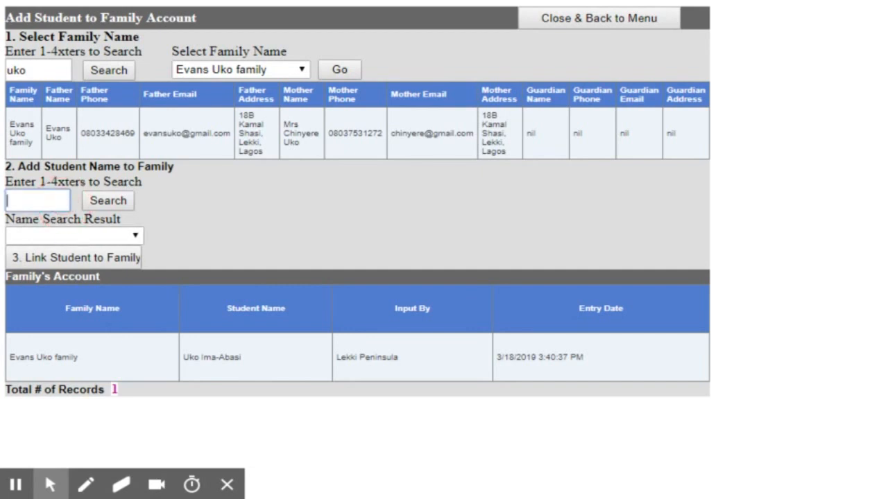
{"action": "type", "text": "uko"}
{"action": "left_click", "coordinate": [109, 200]}
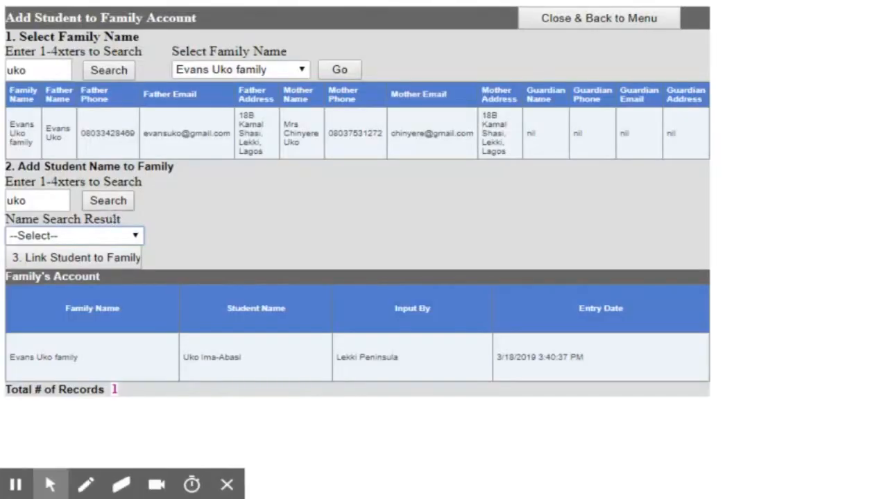
{"action": "left_click", "coordinate": [94, 238]}
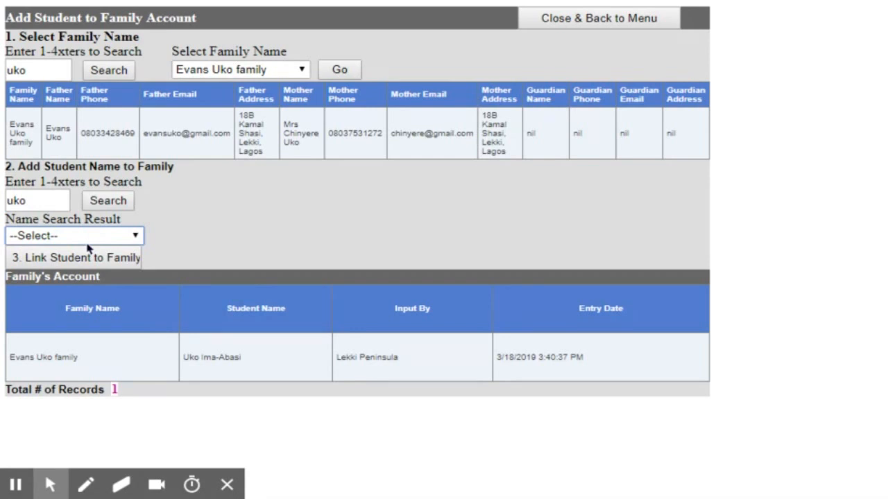
{"action": "key", "text": "Down"}
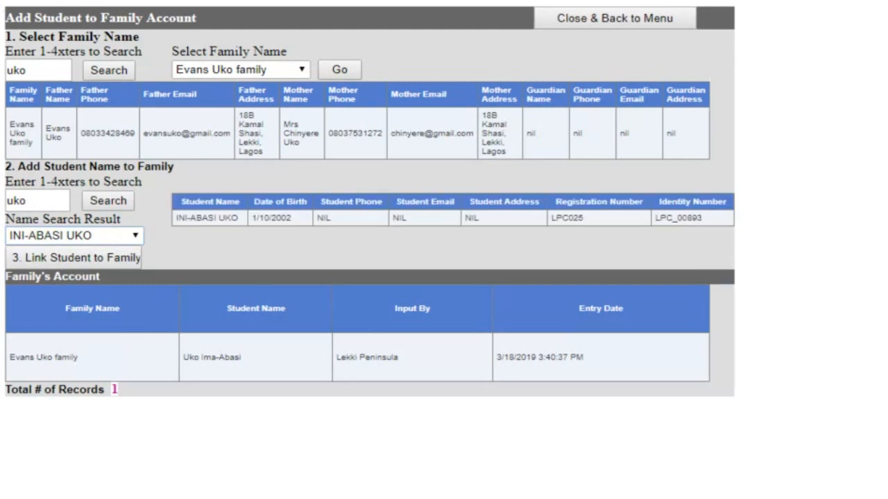
{"action": "left_click", "coordinate": [80, 262]}
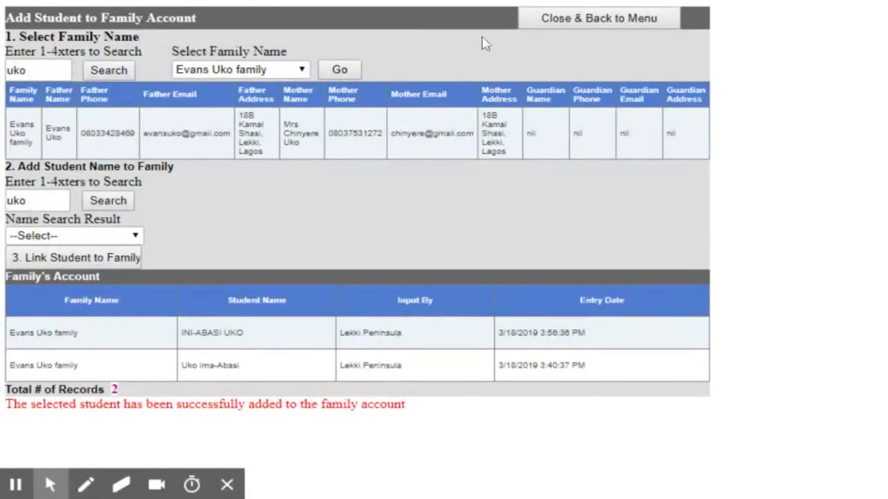
{"action": "left_click", "coordinate": [579, 24]}
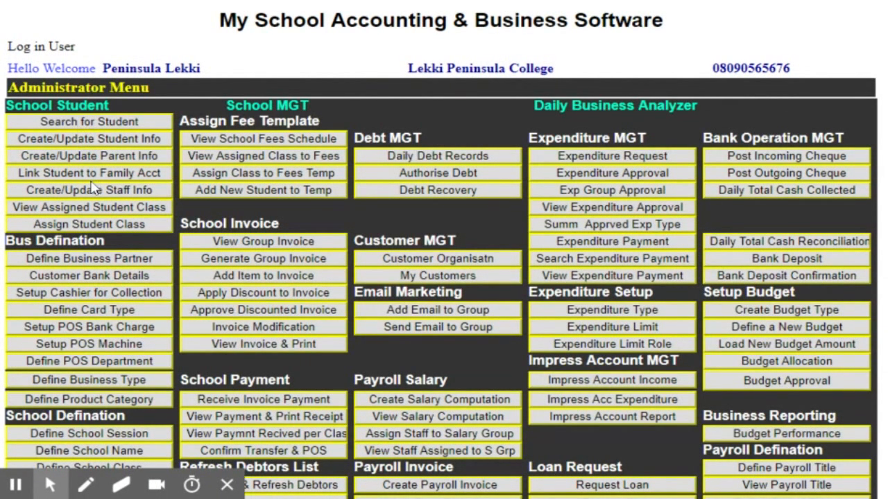
- On Create/Update Staff Info, switch the staff role from Cashier through Admin Staff to Driver
{"action": "left_click", "coordinate": [44, 196]}
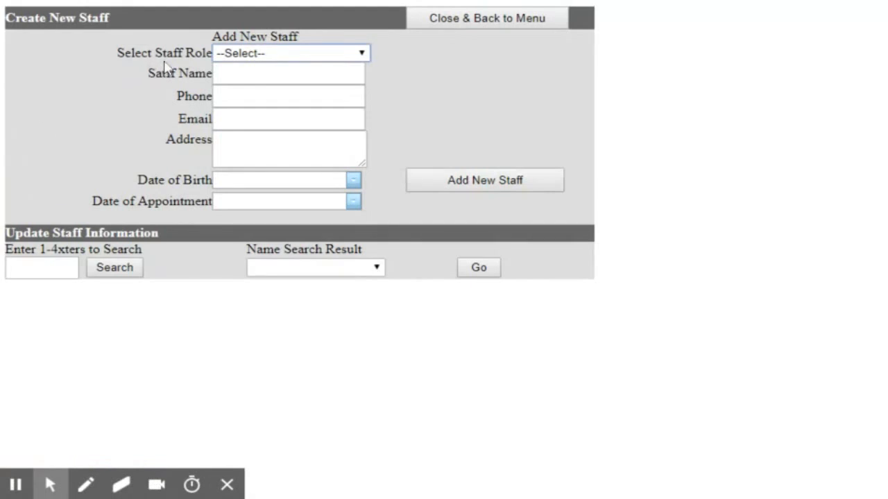
{"action": "left_click", "coordinate": [242, 60]}
{"action": "left_click", "coordinate": [242, 68]}
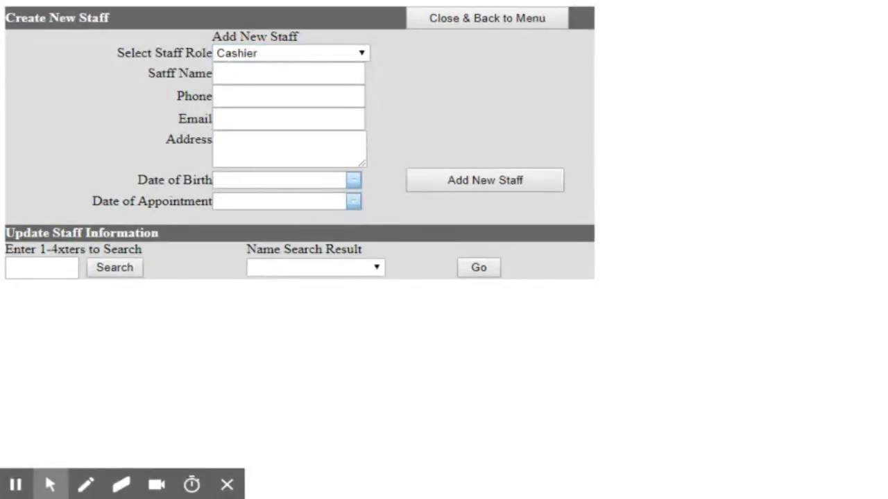
{"action": "left_click", "coordinate": [311, 53]}
{"action": "left_click", "coordinate": [294, 65]}
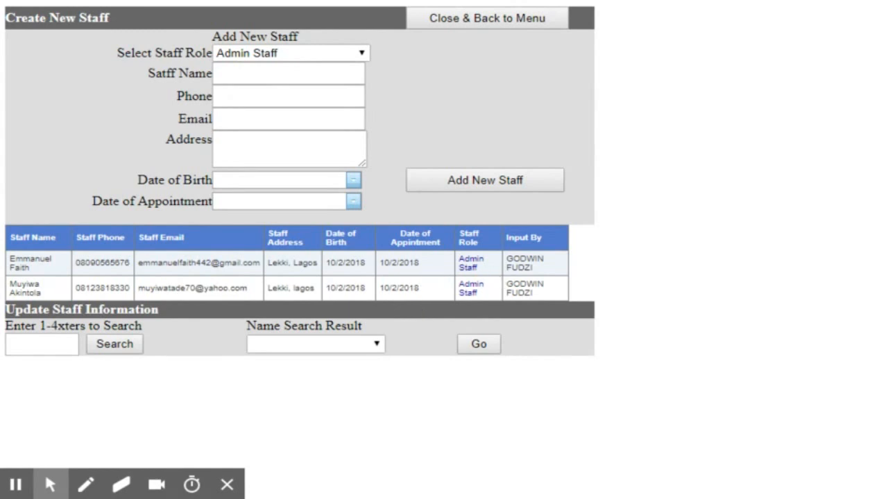
{"action": "left_click", "coordinate": [362, 54]}
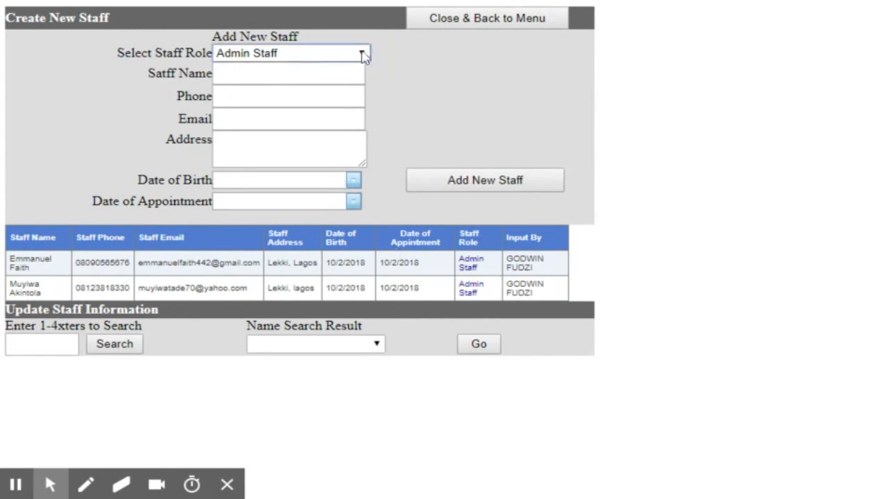
{"action": "key", "text": "Down"}
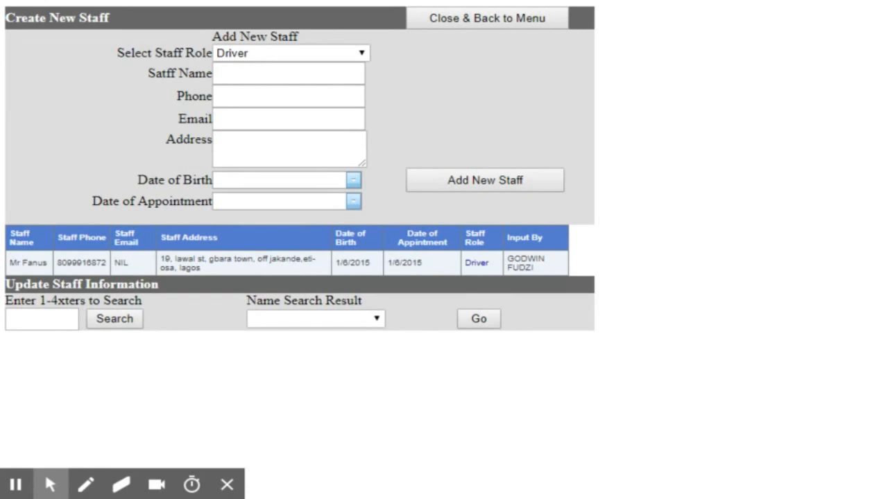
- Search staff by the letter 'a' and load a matching staff member's record
{"action": "left_click", "coordinate": [42, 319]}
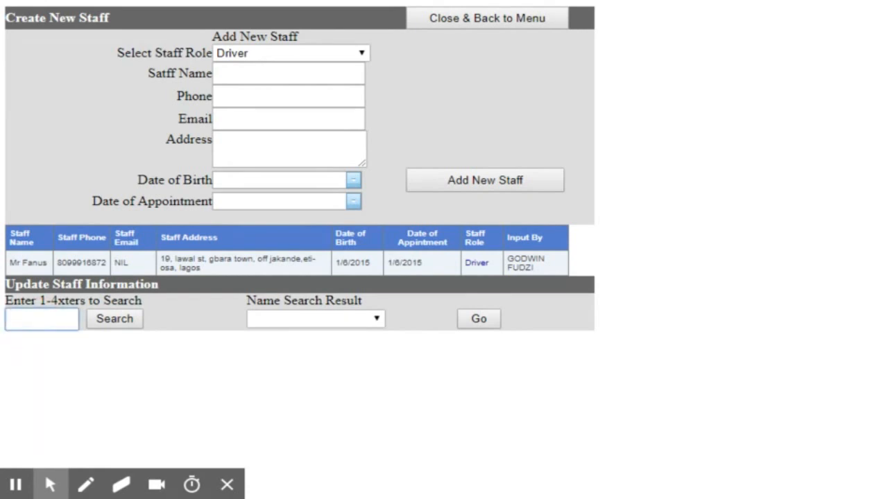
{"action": "type", "text": "a"}
{"action": "left_click", "coordinate": [108, 326]}
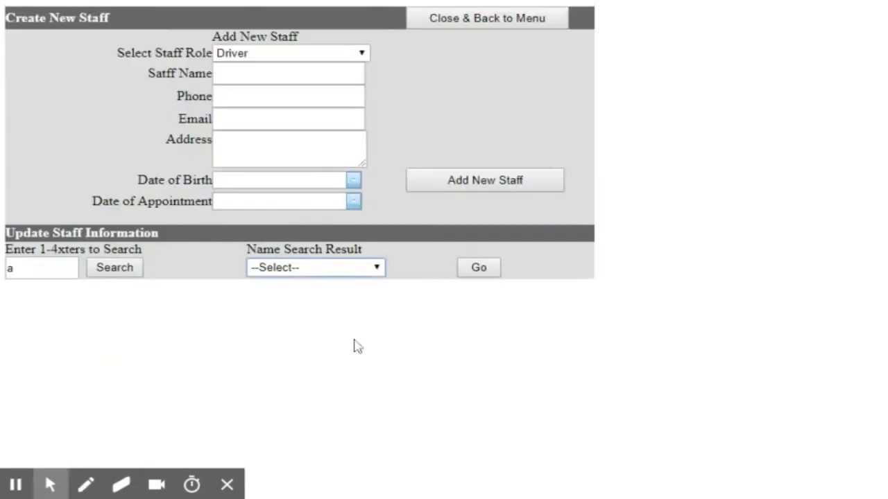
{"action": "left_click", "coordinate": [333, 273]}
{"action": "key", "text": "Down"}
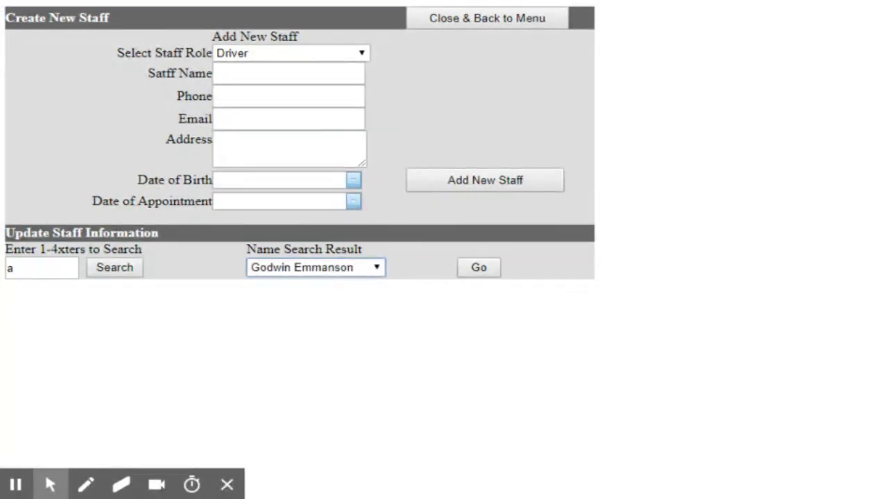
{"action": "left_click", "coordinate": [473, 277]}
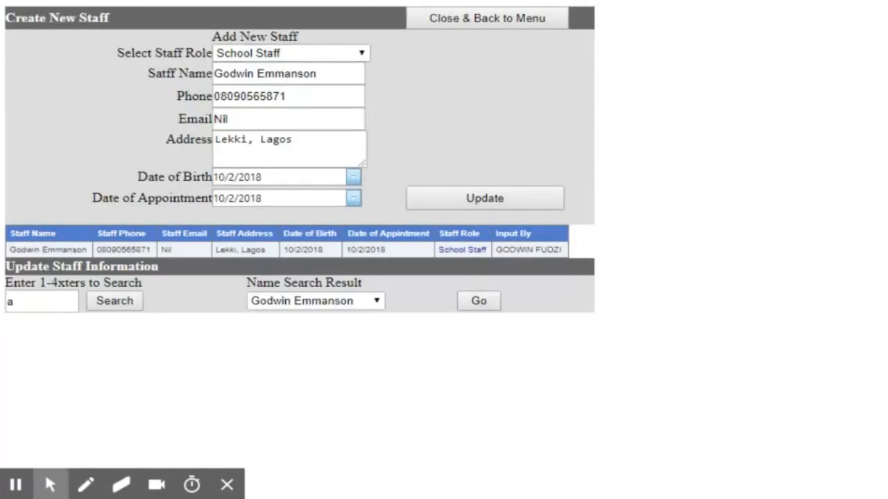
- Replace the Nil e-mail with the staff member's real address, update, and return to the menu
{"action": "left_click_drag", "start_coordinate": [266, 121], "coordinate": [152, 99]}
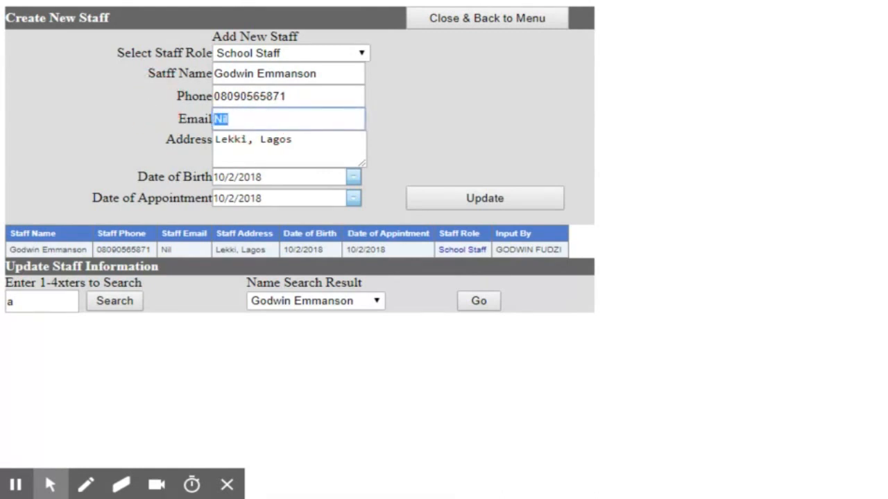
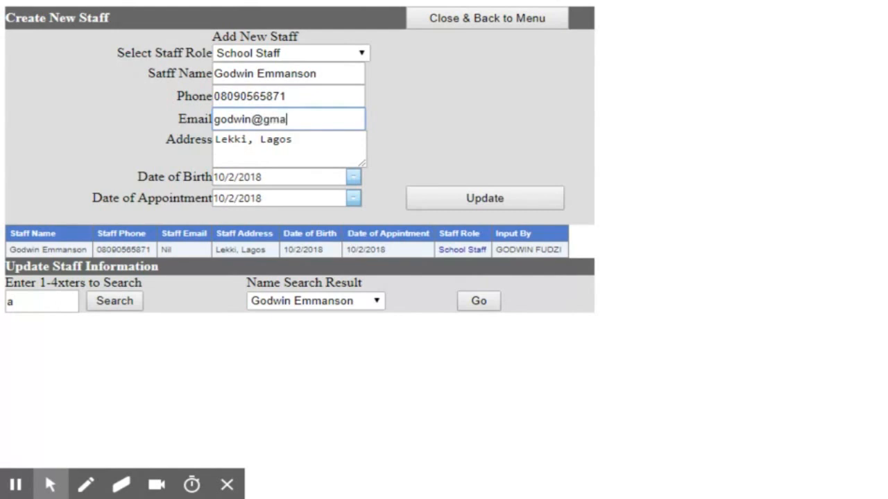
{"action": "left_click", "coordinate": [495, 207]}
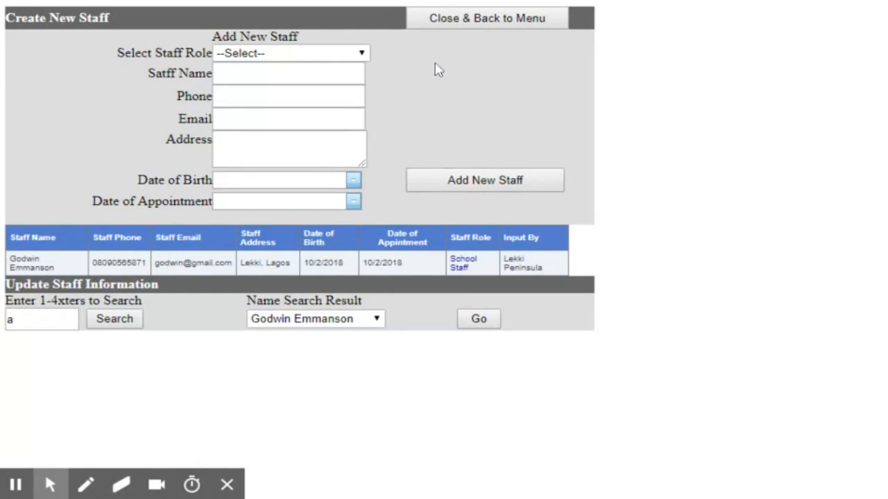
{"action": "left_click", "coordinate": [463, 28]}
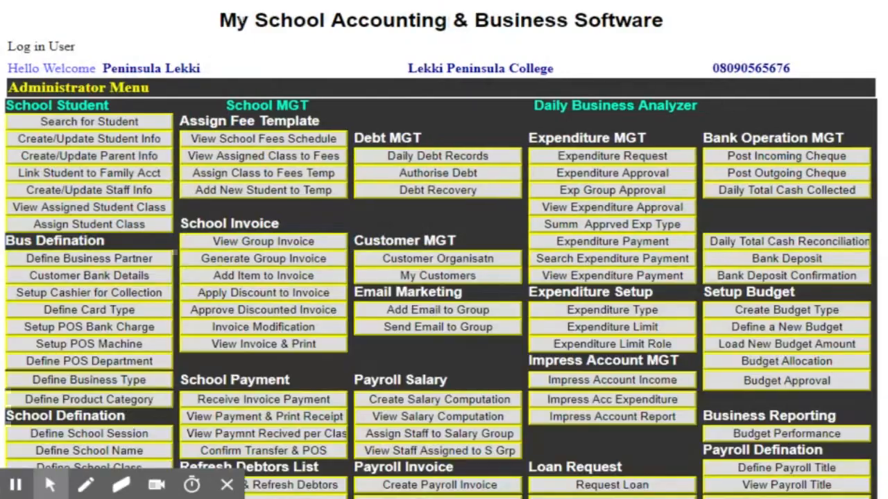
- Open View Assigned Student Class and select the 2018/2019 session
{"action": "left_click", "coordinate": [50, 209]}
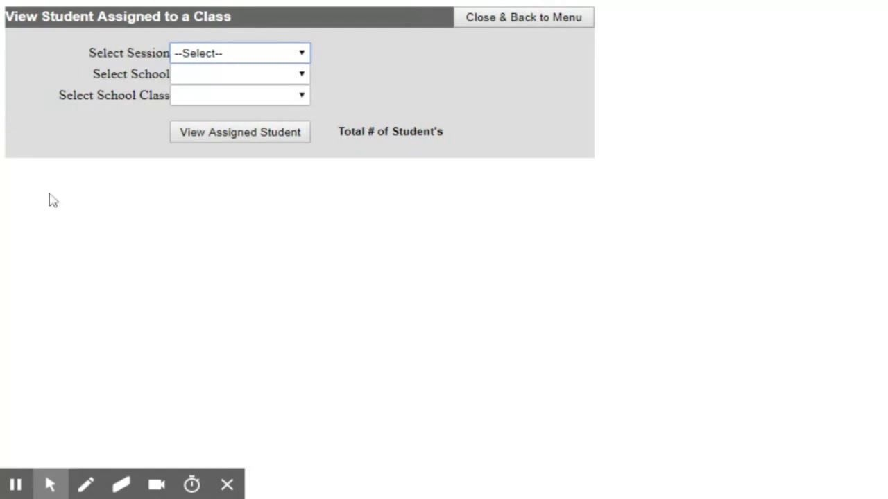
{"action": "left_click", "coordinate": [224, 60]}
{"action": "left_click", "coordinate": [187, 82]}
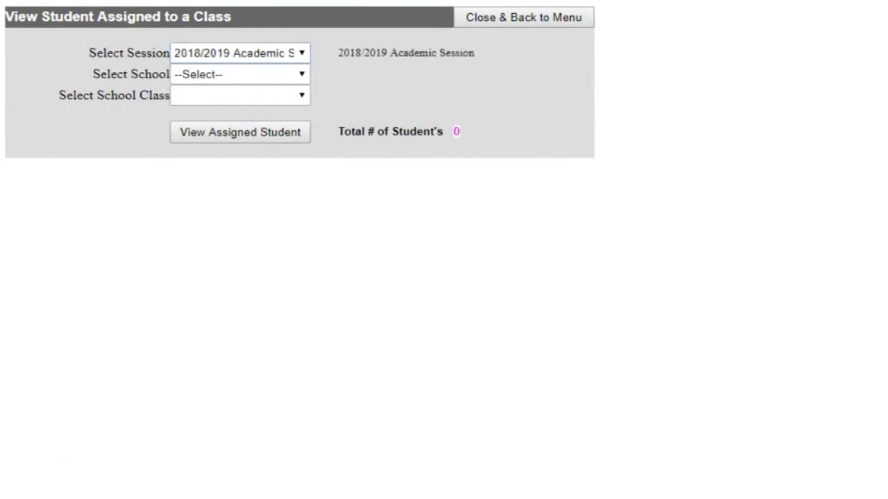
- Load Nursery School's classes, then switch to Junior School and list the students assigned to JS 1
{"action": "left_click", "coordinate": [200, 74]}
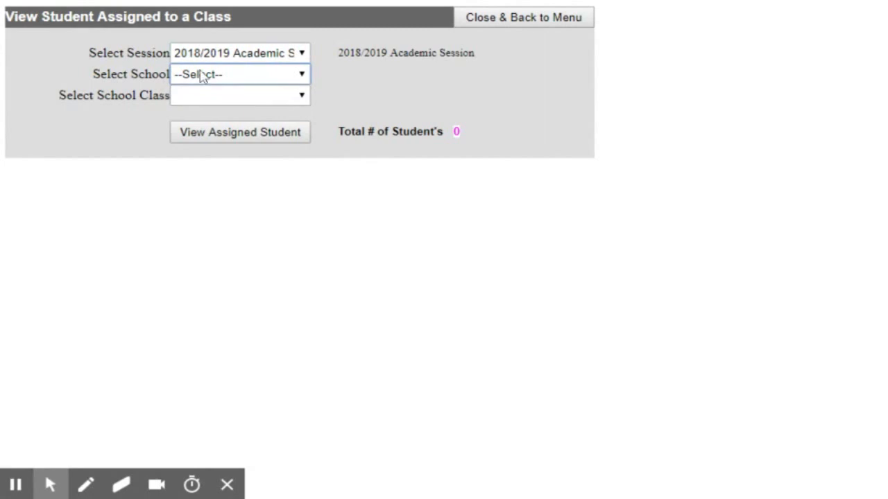
{"action": "left_click", "coordinate": [243, 75]}
{"action": "left_click", "coordinate": [231, 86]}
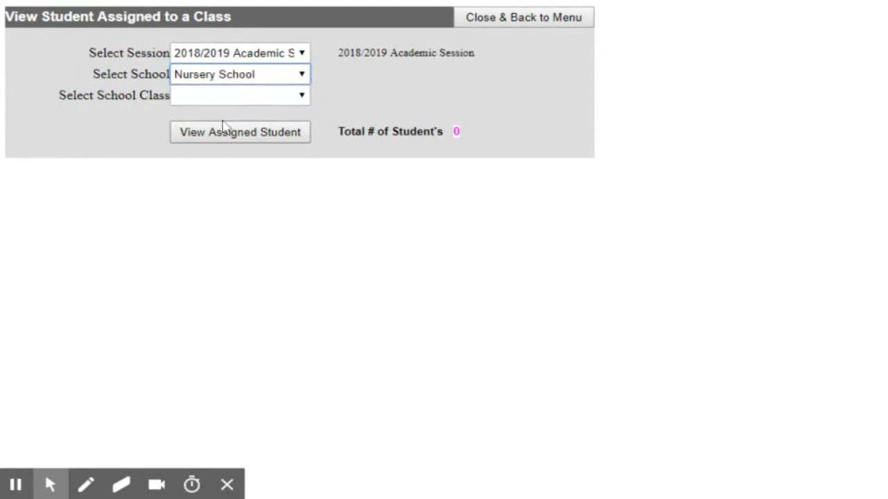
{"action": "left_click", "coordinate": [236, 101]}
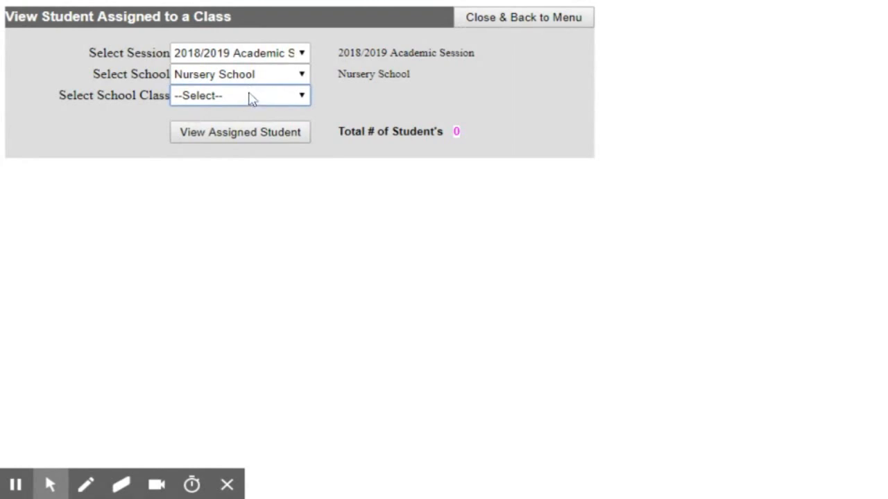
{"action": "left_click", "coordinate": [275, 78]}
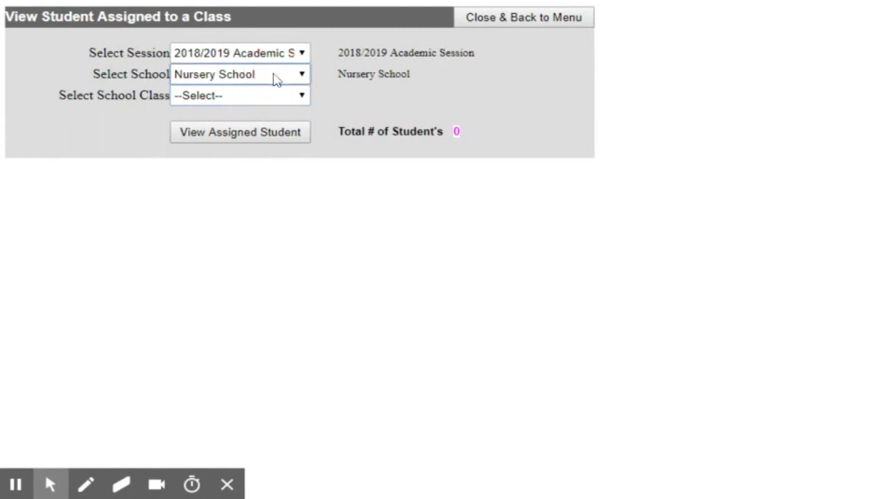
{"action": "left_click", "coordinate": [251, 91]}
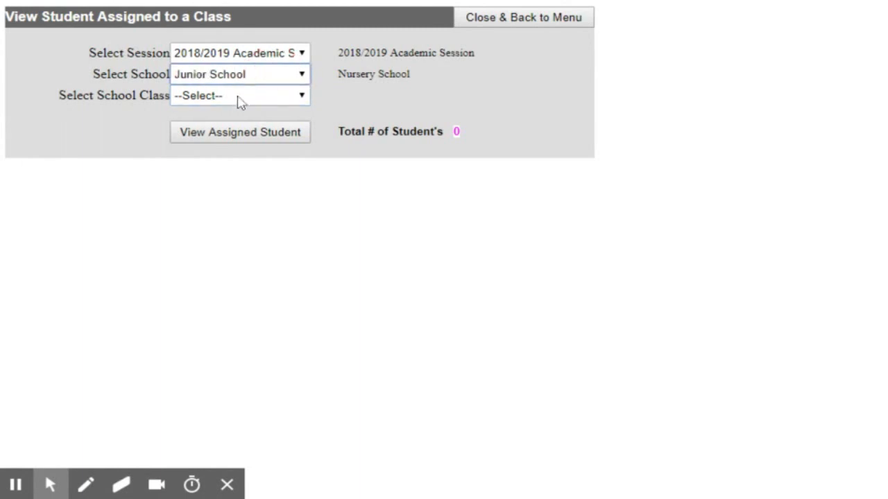
{"action": "left_click", "coordinate": [239, 97]}
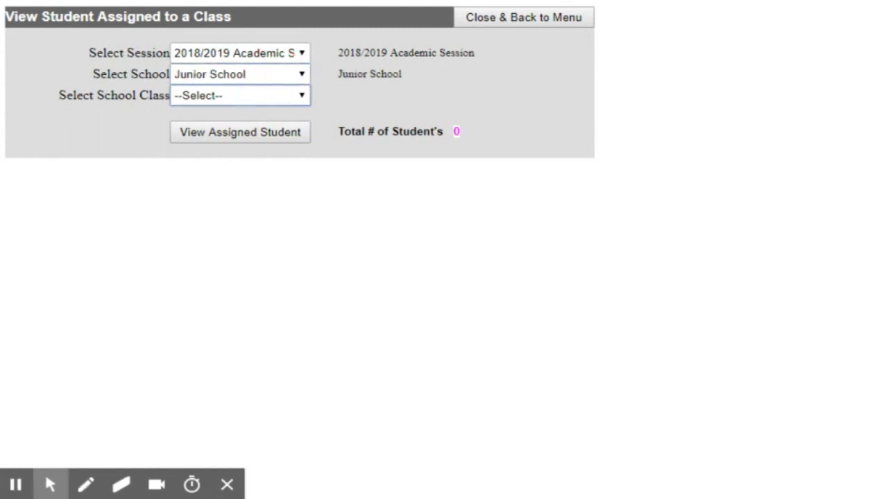
{"action": "left_click", "coordinate": [192, 110]}
{"action": "left_click", "coordinate": [201, 133]}
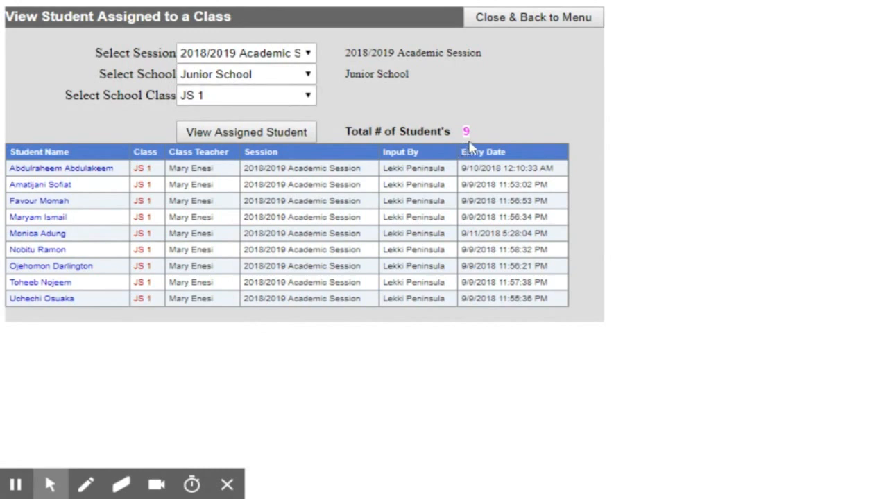
- Change the class to JS 2 and view its assigned students
{"action": "left_click", "coordinate": [208, 96]}
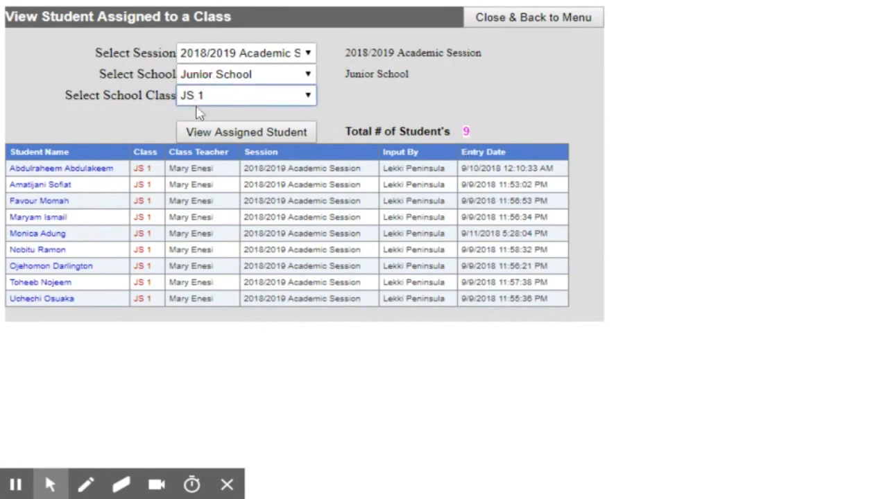
{"action": "left_click", "coordinate": [197, 118]}
{"action": "left_click", "coordinate": [201, 132]}
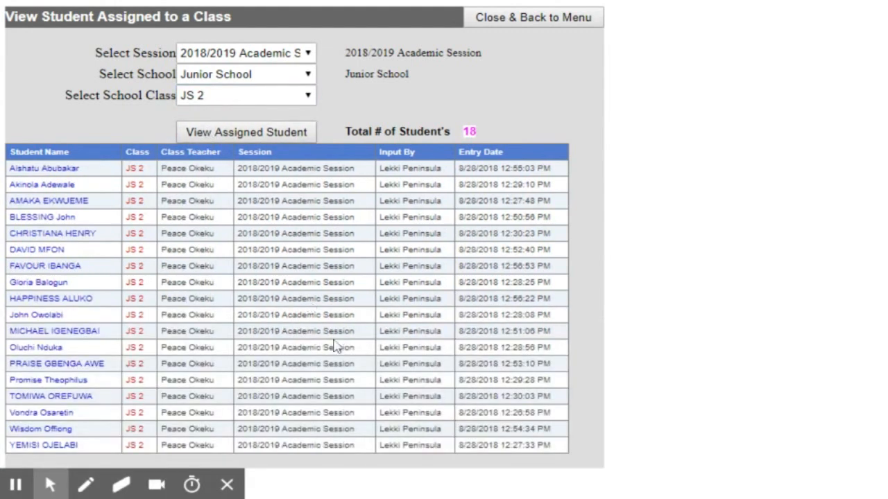
{"action": "scroll", "coordinate": [336, 342], "scroll_direction": "down", "scroll_amount": 1}
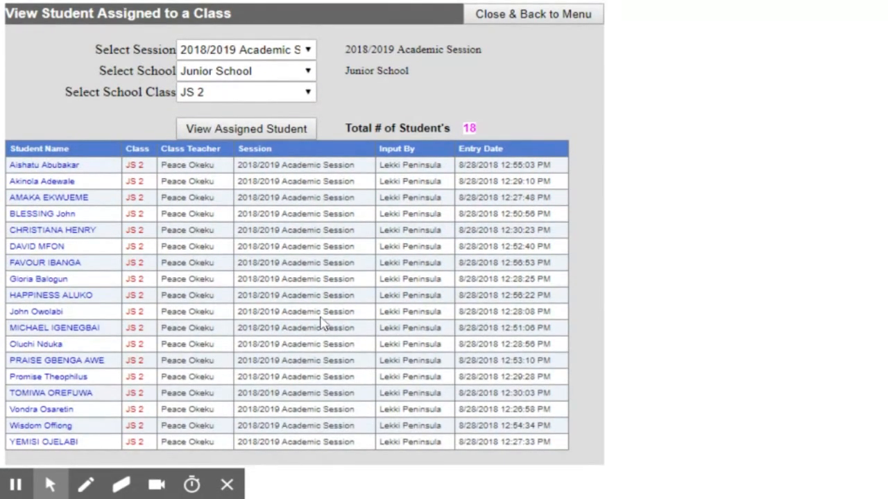
- Switch to JS 3 and review its 24 assigned students before leaving the list
{"action": "left_click", "coordinate": [234, 91]}
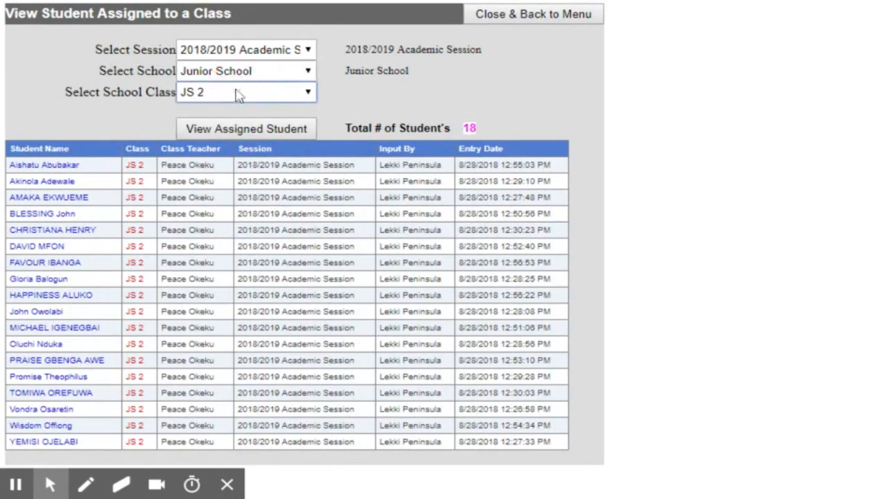
{"action": "key", "text": "Down"}
{"action": "left_click", "coordinate": [265, 136]}
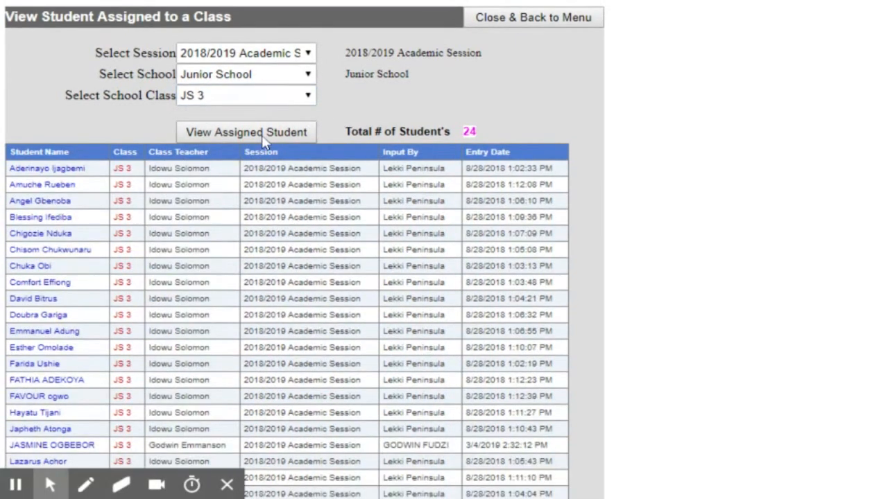
{"action": "scroll", "coordinate": [369, 237], "scroll_direction": "down", "scroll_amount": 3}
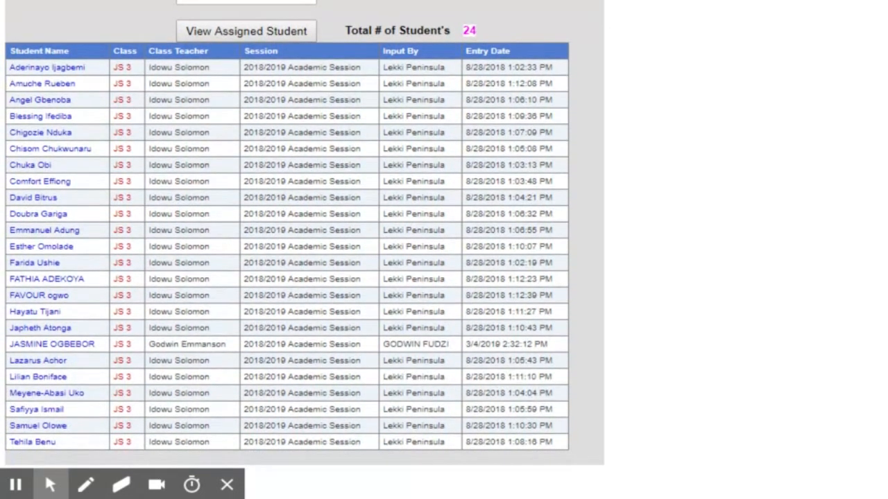
{"action": "scroll", "coordinate": [352, 232], "scroll_direction": "up", "scroll_amount": 3}
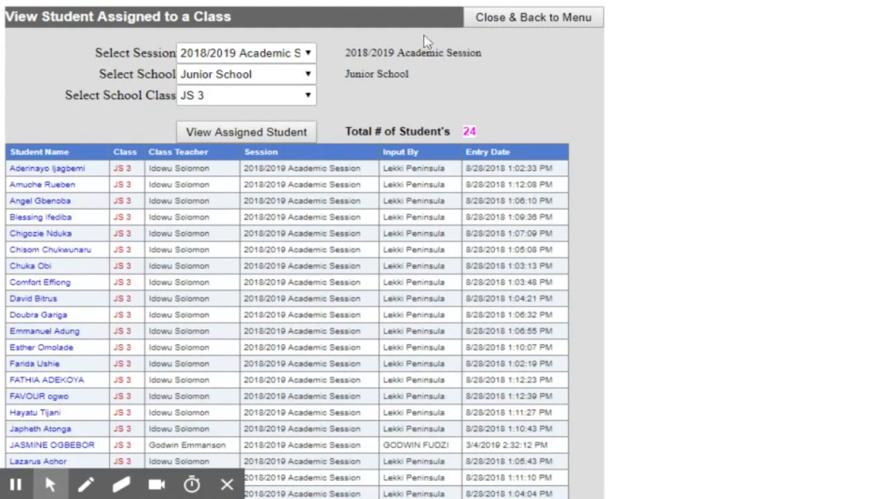
{"action": "left_click", "coordinate": [535, 21]}
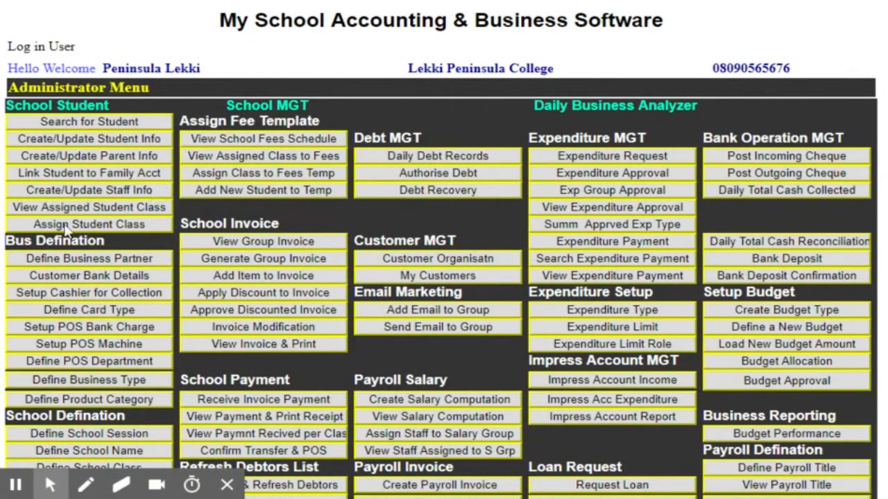
- On Assign Student Class, choose a class teacher, the 2018/2019 session, Play Group School and PG A
{"action": "left_click", "coordinate": [65, 229]}
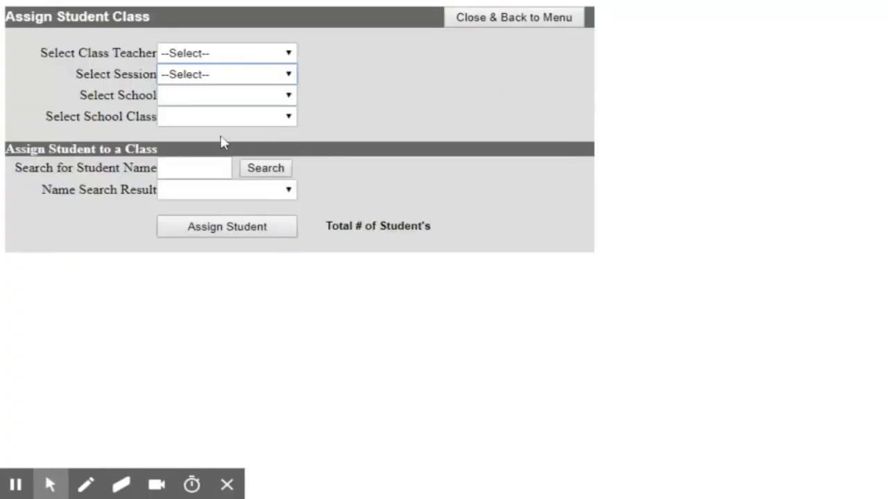
{"action": "left_click", "coordinate": [287, 55]}
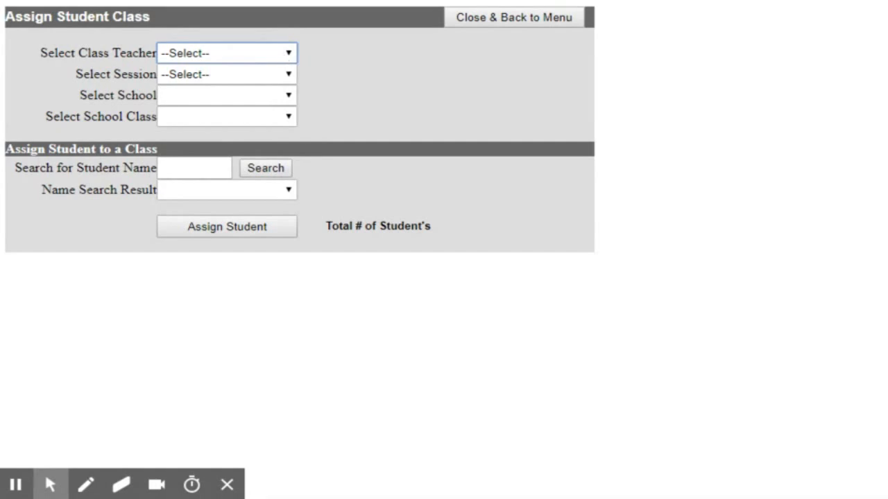
{"action": "left_click", "coordinate": [223, 65]}
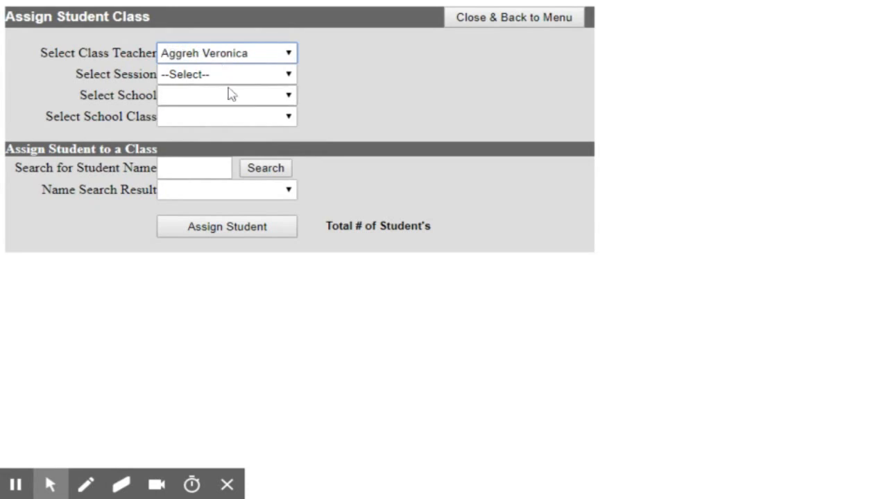
{"action": "left_click", "coordinate": [240, 83]}
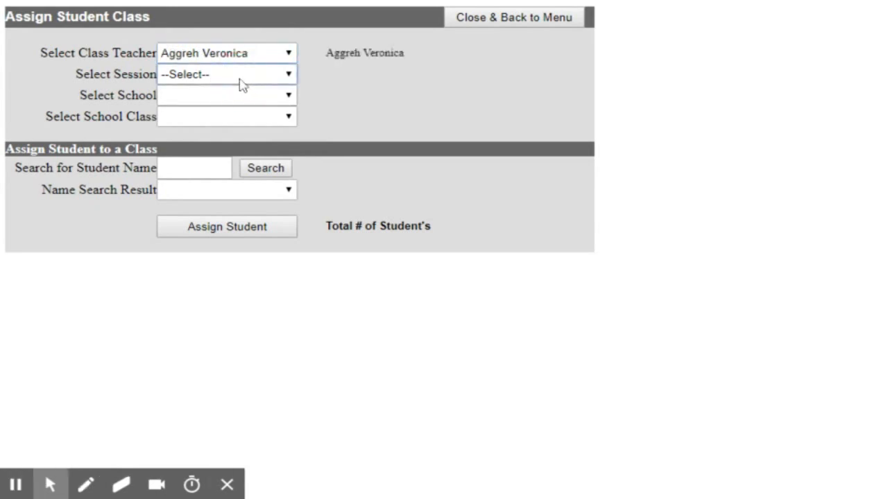
{"action": "left_click", "coordinate": [233, 96]}
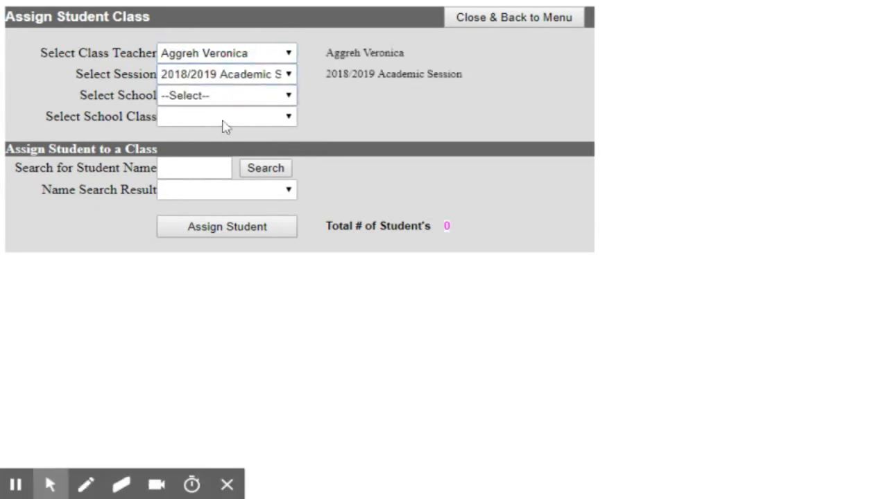
{"action": "left_click", "coordinate": [234, 101]}
{"action": "left_click", "coordinate": [232, 109]}
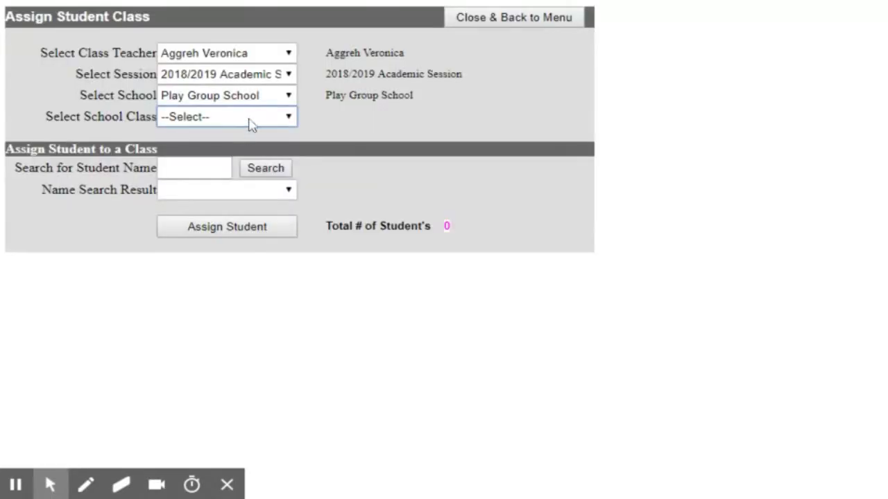
{"action": "left_click", "coordinate": [251, 121]}
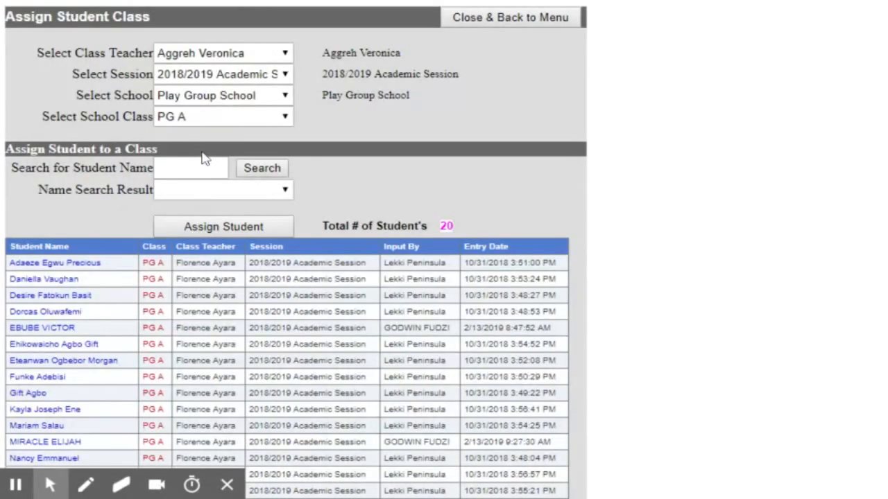
{"action": "scroll", "coordinate": [386, 288], "scroll_direction": "down", "scroll_amount": 2}
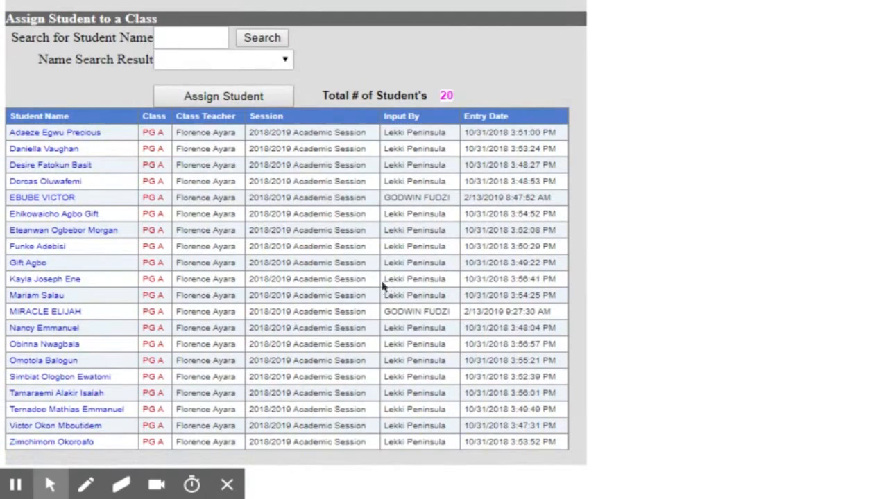
{"action": "scroll", "coordinate": [378, 286], "scroll_direction": "up", "scroll_amount": 2}
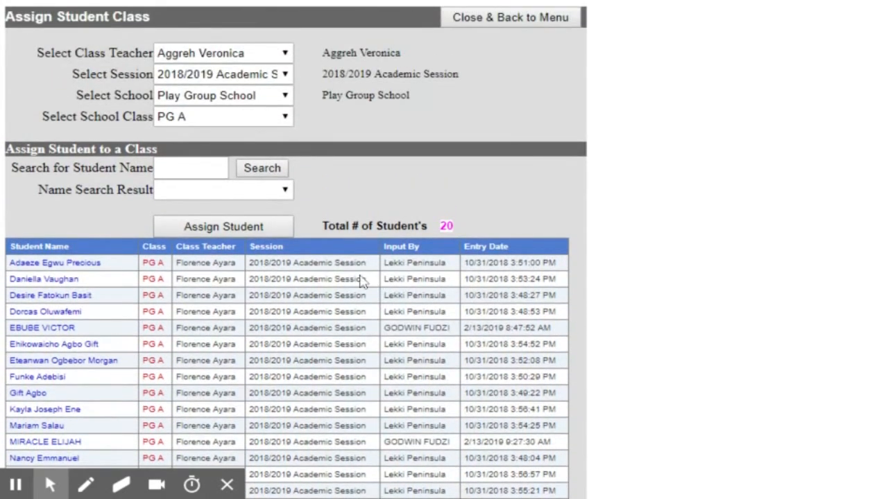
- Search student names for a first name and review the matching results
{"action": "left_click", "coordinate": [210, 169]}
{"action": "type", "text": "toyin"}
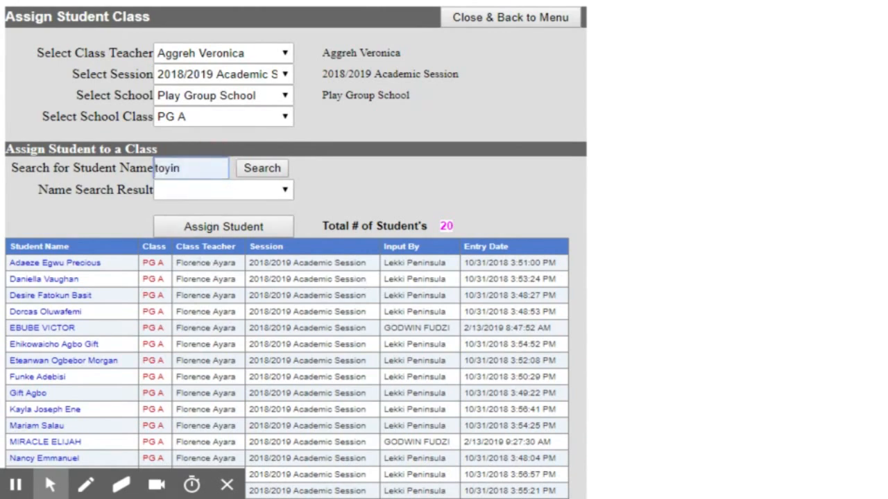
{"action": "left_click", "coordinate": [258, 175]}
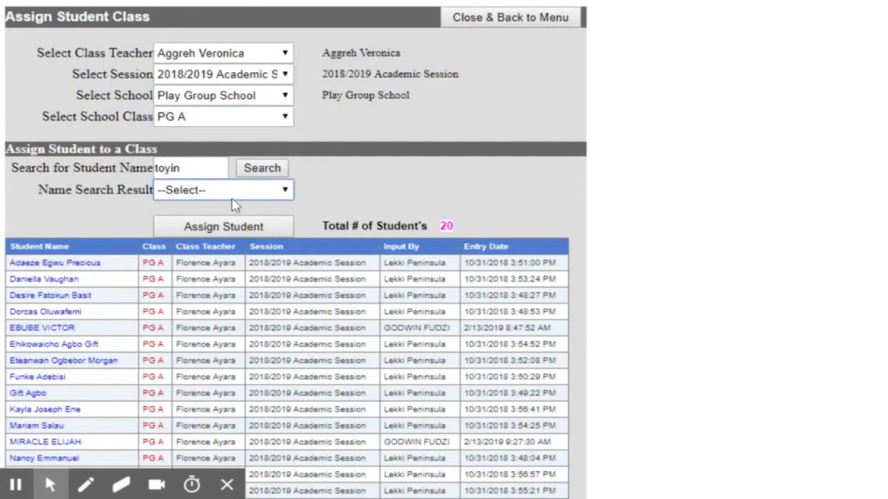
{"action": "left_click", "coordinate": [231, 194]}
- Search again with a partial name, choose the matching student, and close the form
{"action": "left_click", "coordinate": [207, 172]}
{"action": "key", "text": "ctrl+a"}
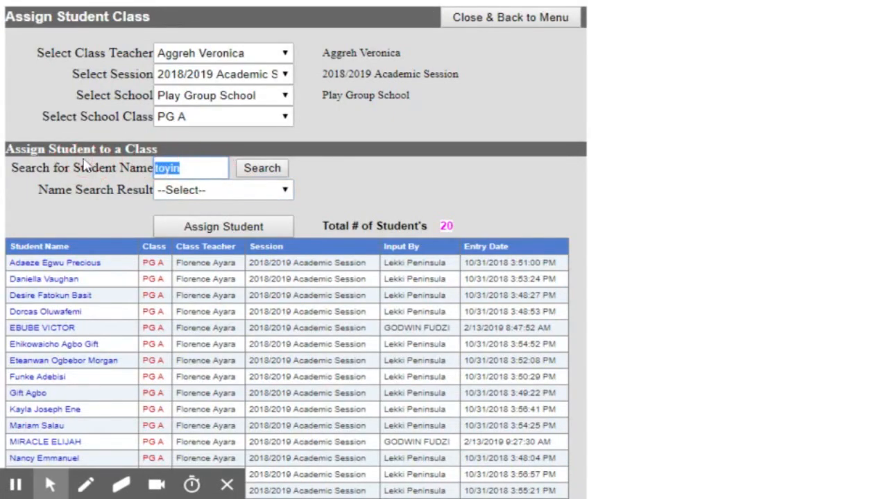
{"action": "type", "text": "ima"}
{"action": "left_click", "coordinate": [257, 172]}
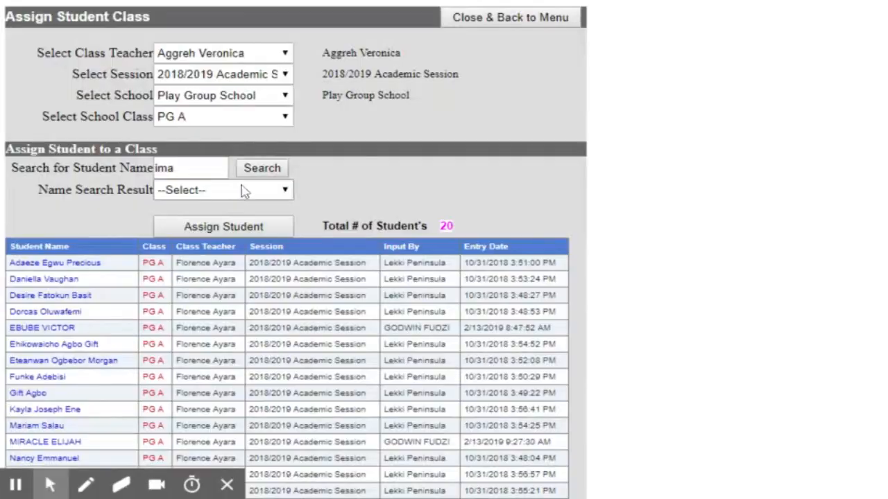
{"action": "left_click", "coordinate": [236, 193]}
{"action": "left_click", "coordinate": [235, 208]}
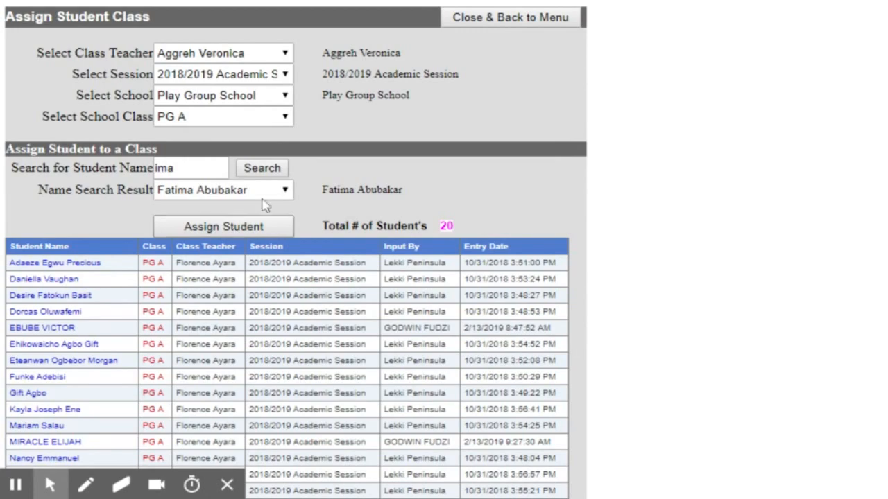
{"action": "left_click", "coordinate": [483, 26]}
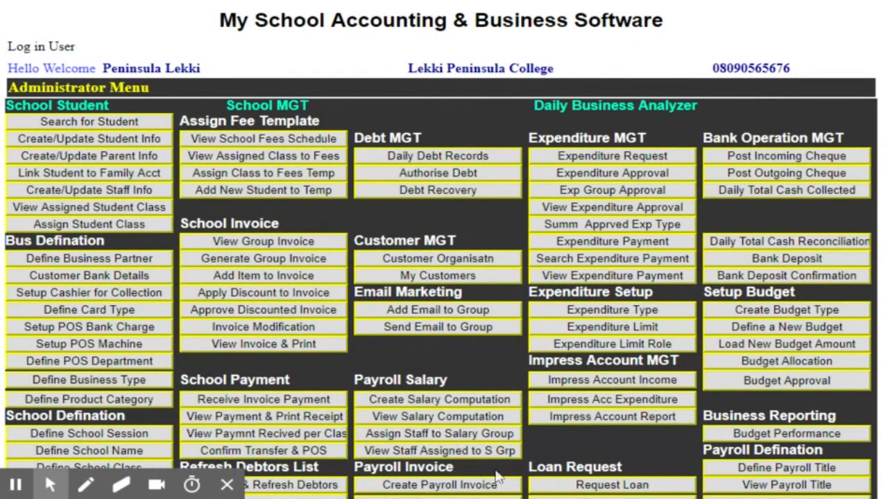
- Bring up the Administrator Menu with its School Student, School MGT and Daily Business Analyzer sections
{"action": "scroll", "coordinate": [512, 412], "scroll_direction": "down", "scroll_amount": 3}
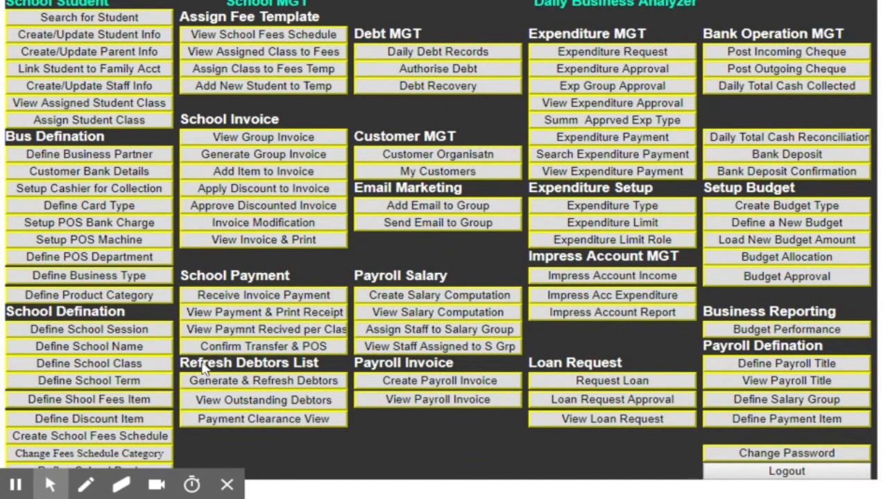
{"action": "mouse_move", "coordinate": [116, 489]}
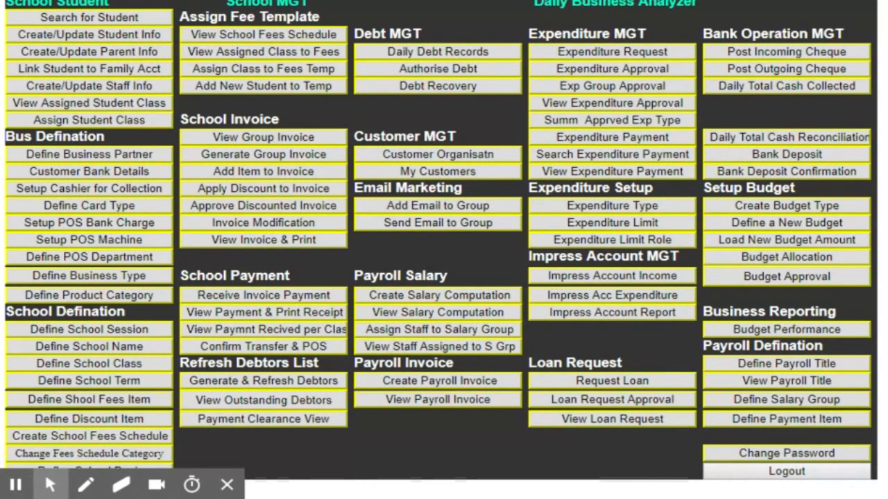
{"action": "scroll", "coordinate": [595, 240], "scroll_direction": "up", "scroll_amount": 3}
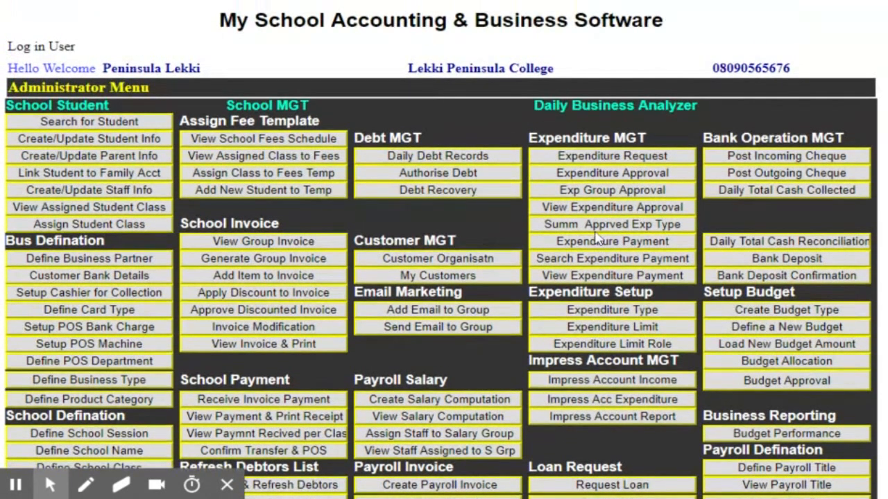
{"action": "scroll", "coordinate": [596, 238], "scroll_direction": "down", "scroll_amount": 3}
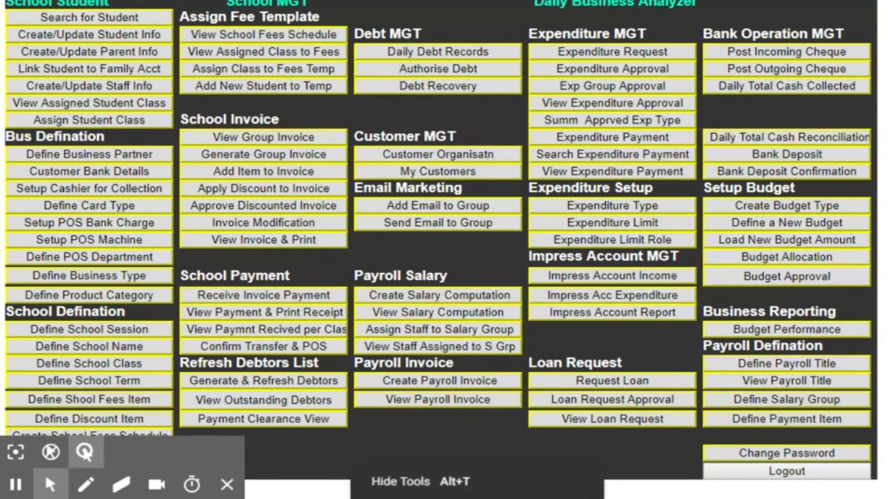
{"action": "left_click", "coordinate": [228, 485]}
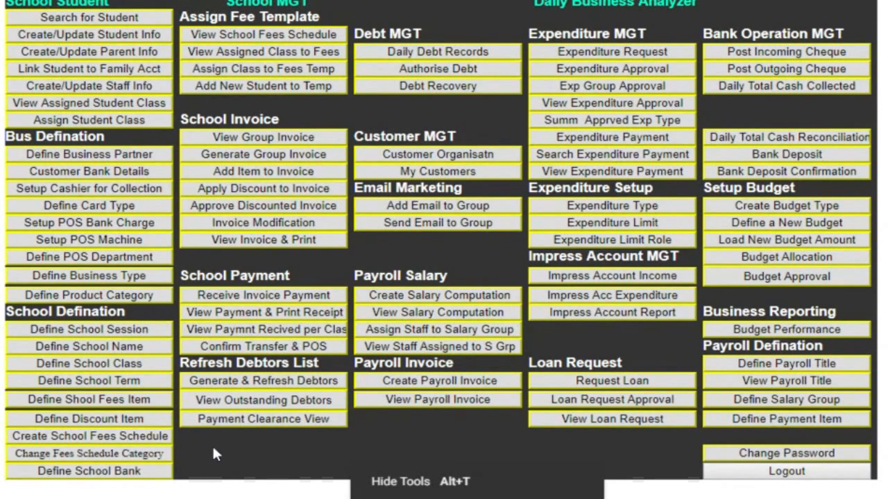
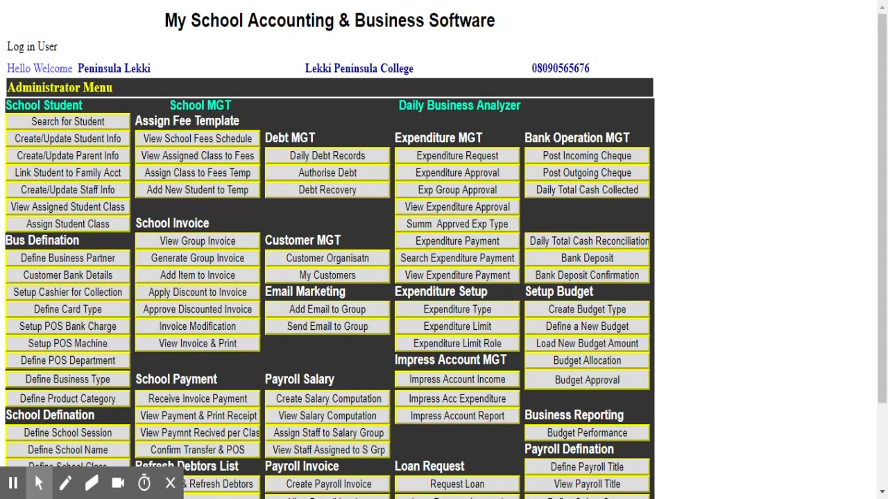
- Open Define School Session under School Defination on the Administrator Menu
{"action": "scroll", "coordinate": [90, 263], "scroll_direction": "down", "scroll_amount": 3}
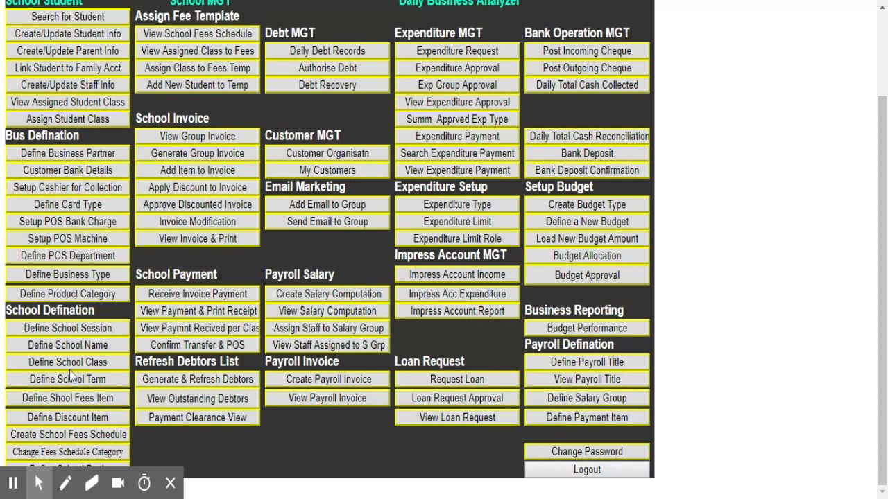
{"action": "left_click", "coordinate": [48, 333]}
- Enter '2019/2020 Academic session' as a new session name, then close back to the menu
{"action": "left_click", "coordinate": [46, 332]}
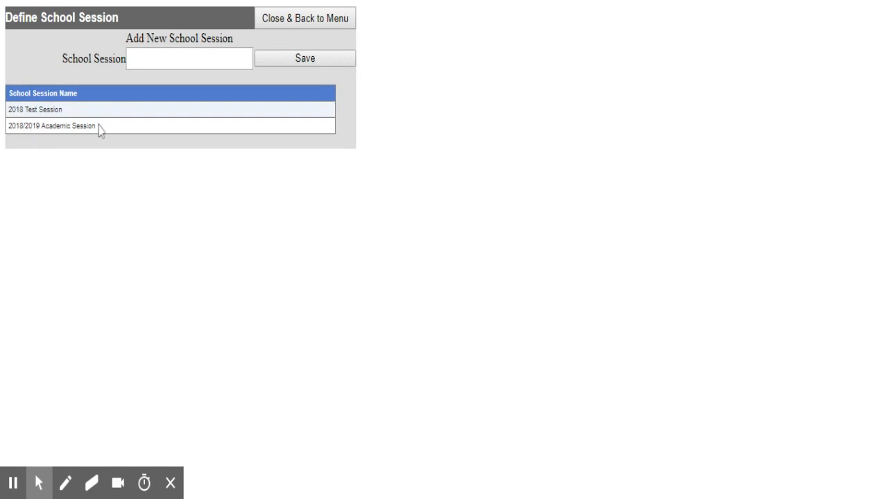
{"action": "left_click", "coordinate": [152, 58]}
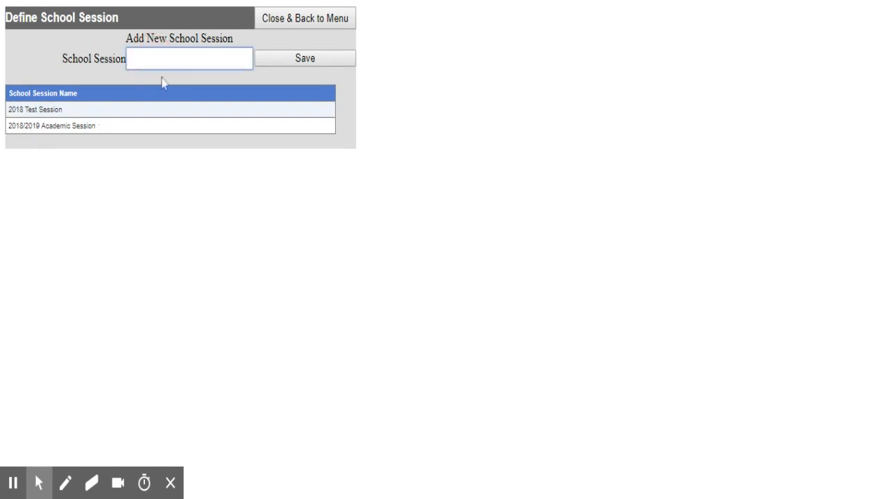
{"action": "type", "text": "2019"}
{"action": "type", "text": "/2020 Academi"}
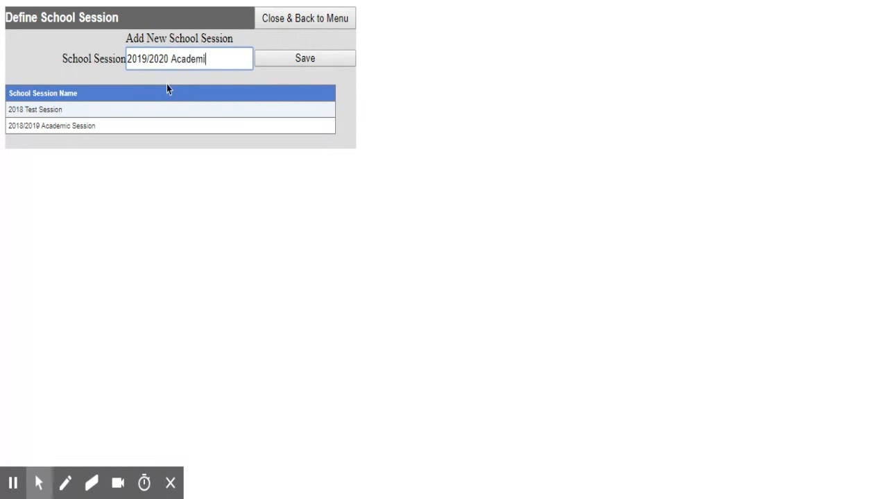
{"action": "type", "text": "c session"}
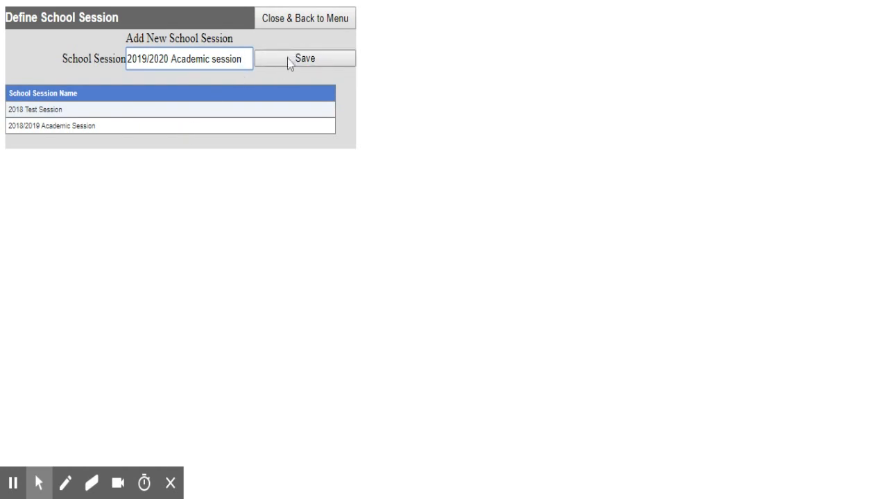
{"action": "left_click", "coordinate": [292, 26]}
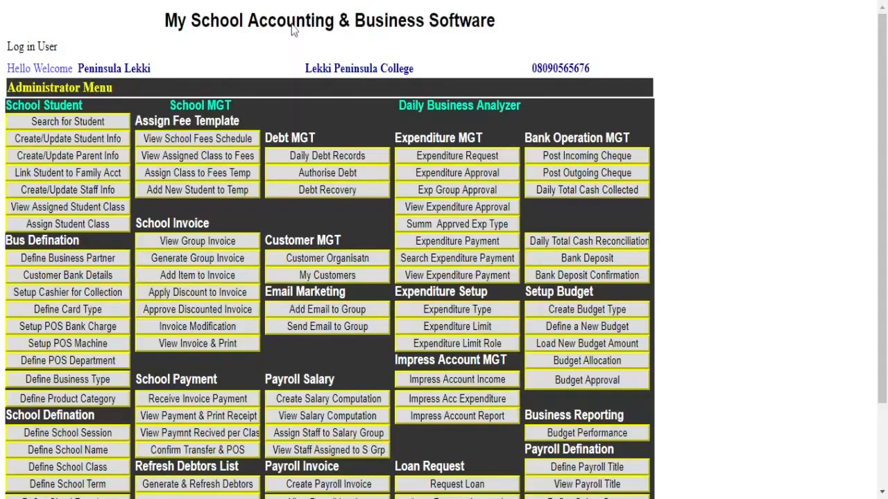
{"action": "scroll", "coordinate": [83, 395], "scroll_direction": "down", "scroll_amount": 3}
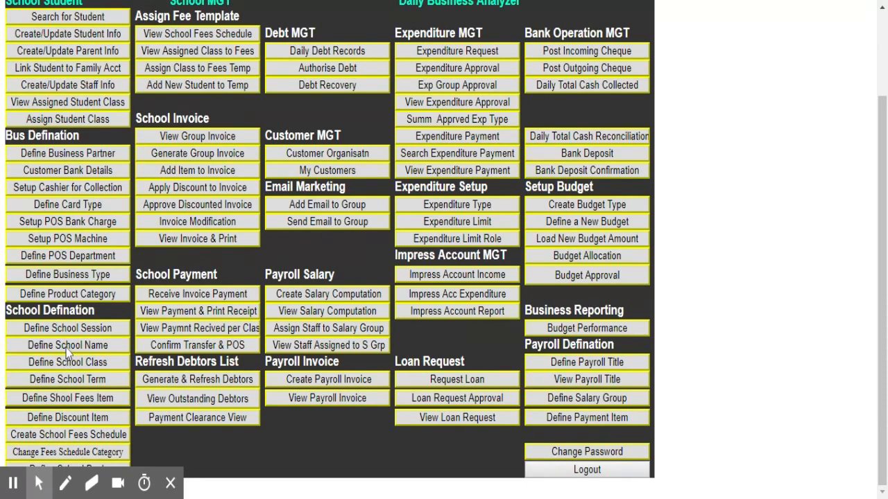
{"action": "left_click", "coordinate": [67, 349]}
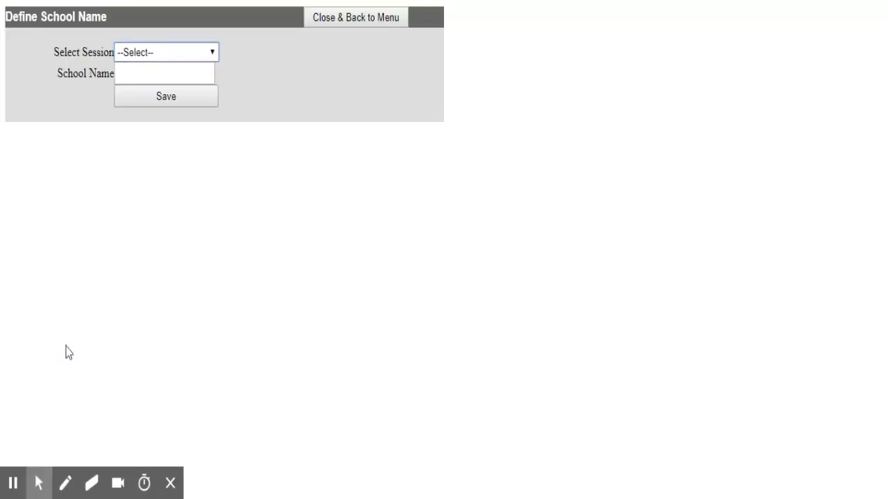
{"action": "left_click", "coordinate": [204, 53]}
{"action": "key", "text": "Down"}
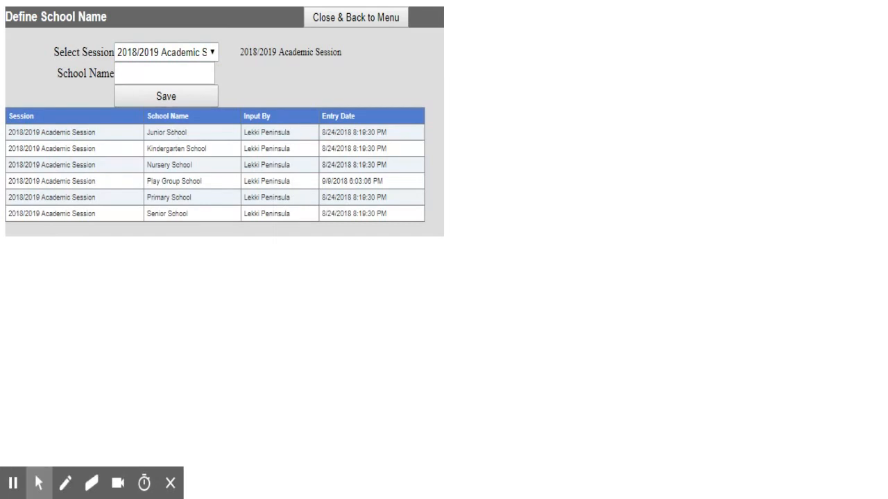
{"action": "left_click", "coordinate": [132, 74]}
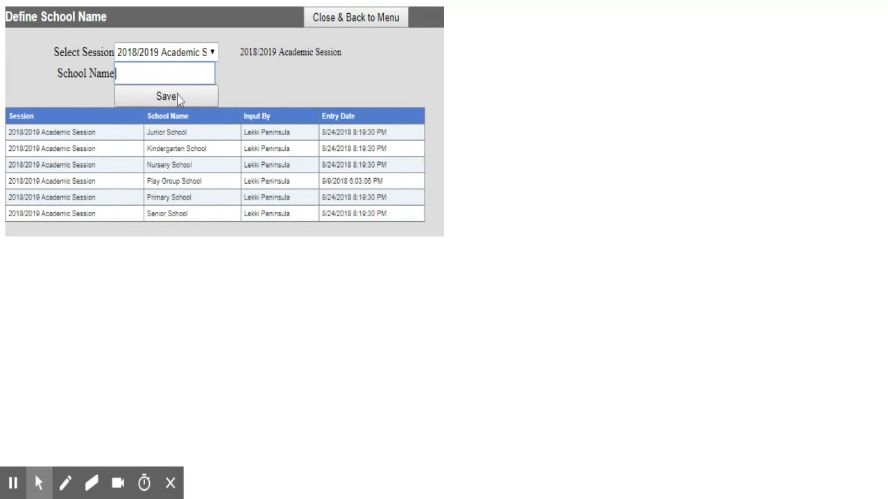
{"action": "left_click", "coordinate": [321, 21]}
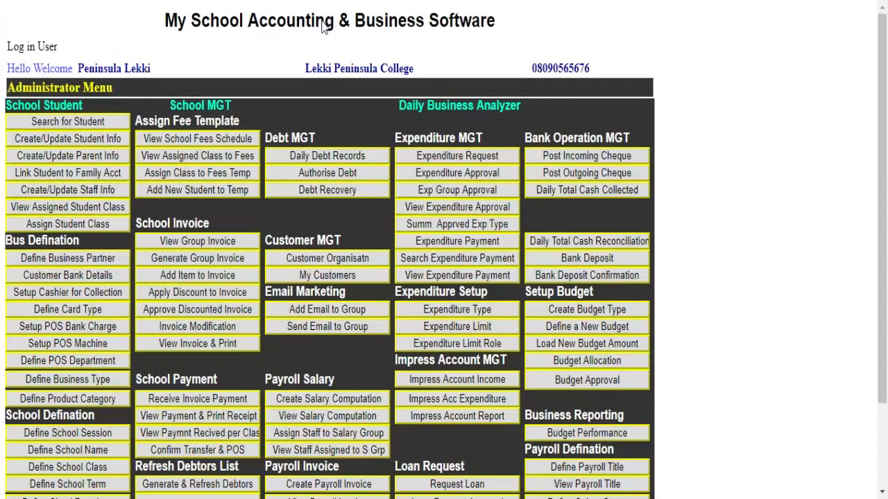
{"action": "scroll", "coordinate": [52, 358], "scroll_direction": "down", "scroll_amount": 2}
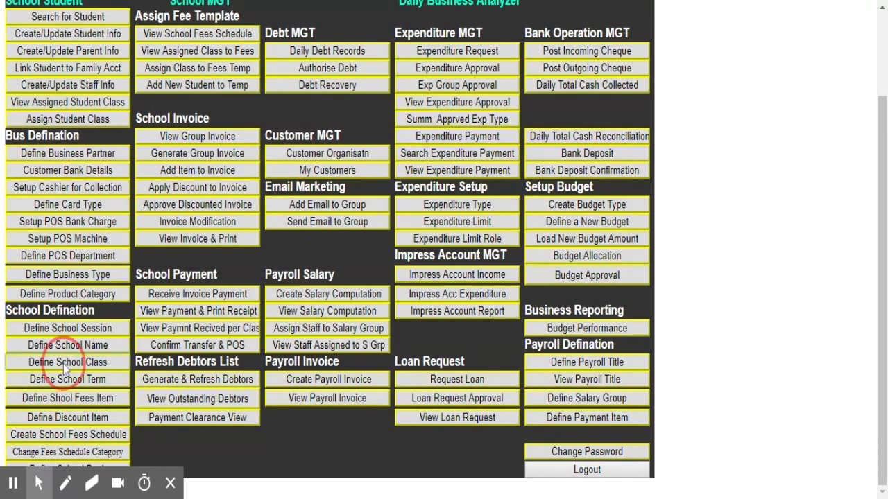
{"action": "left_click", "coordinate": [66, 364]}
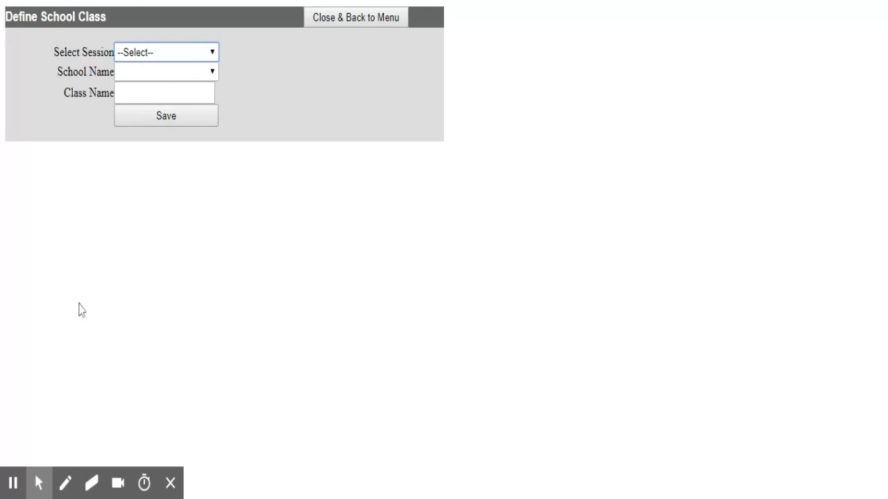
{"action": "left_click", "coordinate": [188, 54]}
{"action": "left_click", "coordinate": [175, 94]}
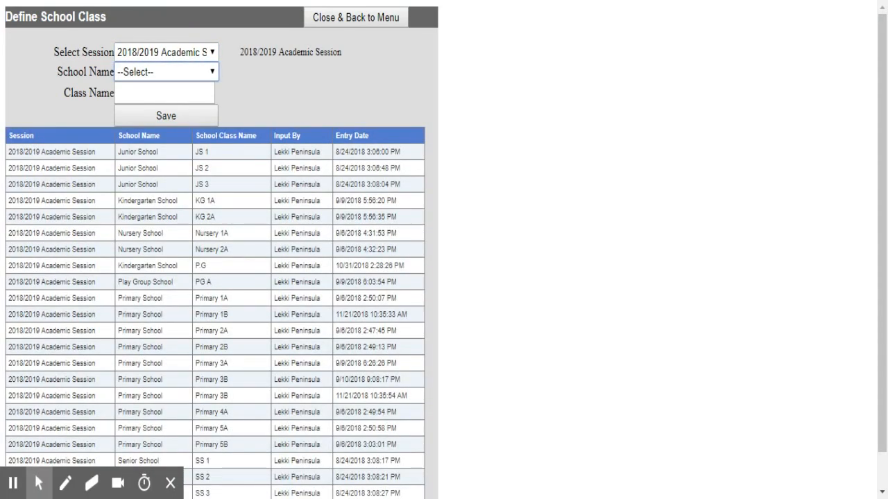
{"action": "left_click", "coordinate": [182, 73]}
{"action": "left_click", "coordinate": [182, 82]}
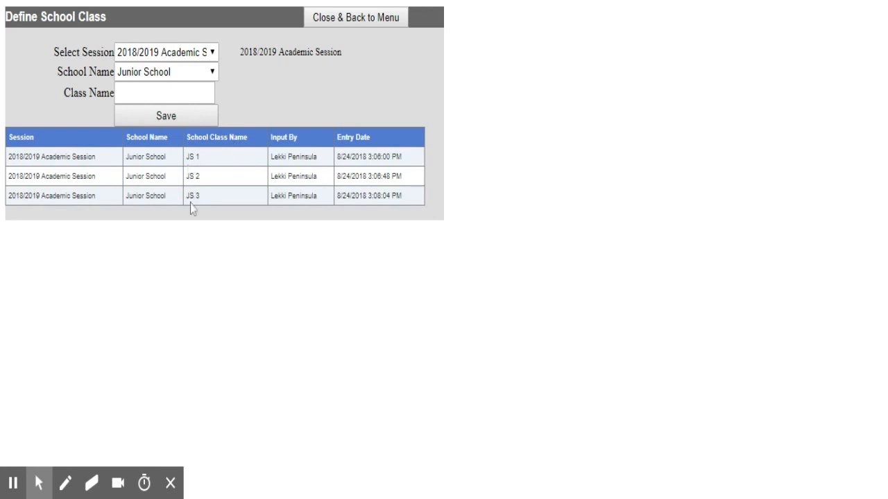
{"action": "left_click", "coordinate": [175, 85]}
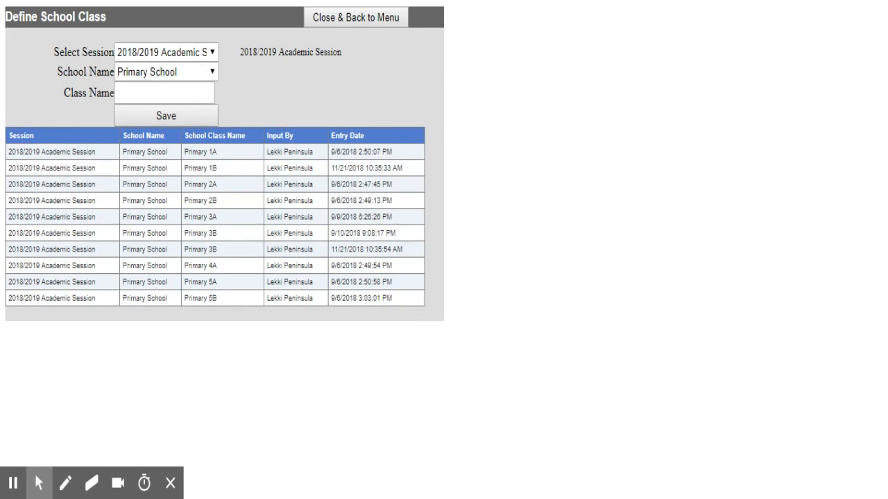
{"action": "left_click", "coordinate": [138, 93]}
{"action": "left_click", "coordinate": [330, 22]}
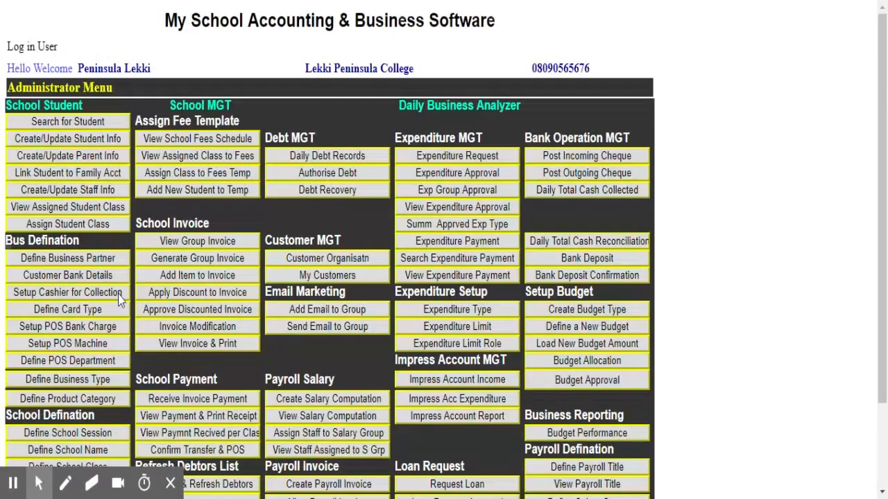
{"action": "scroll", "coordinate": [123, 361], "scroll_direction": "down", "scroll_amount": 3}
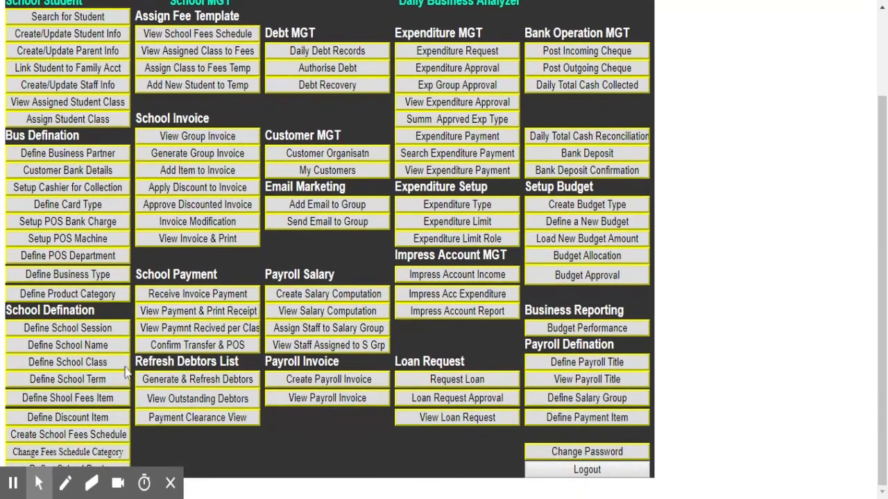
{"action": "left_click", "coordinate": [60, 382]}
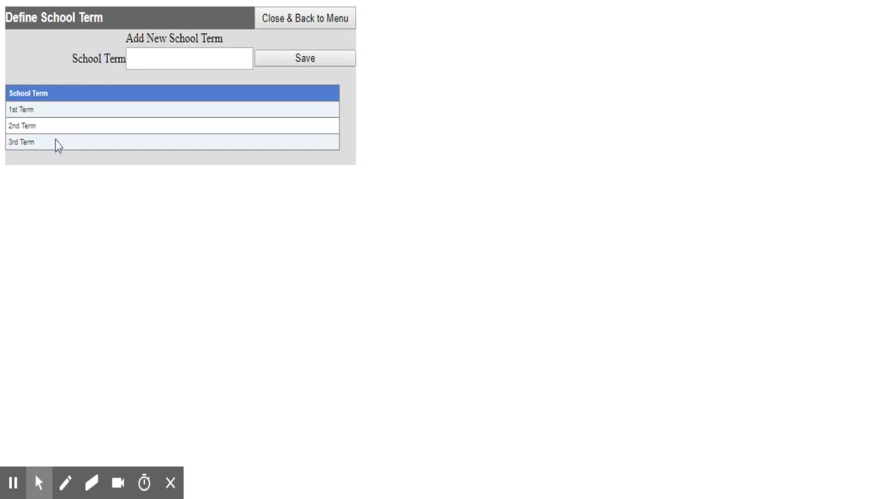
{"action": "left_click", "coordinate": [307, 20]}
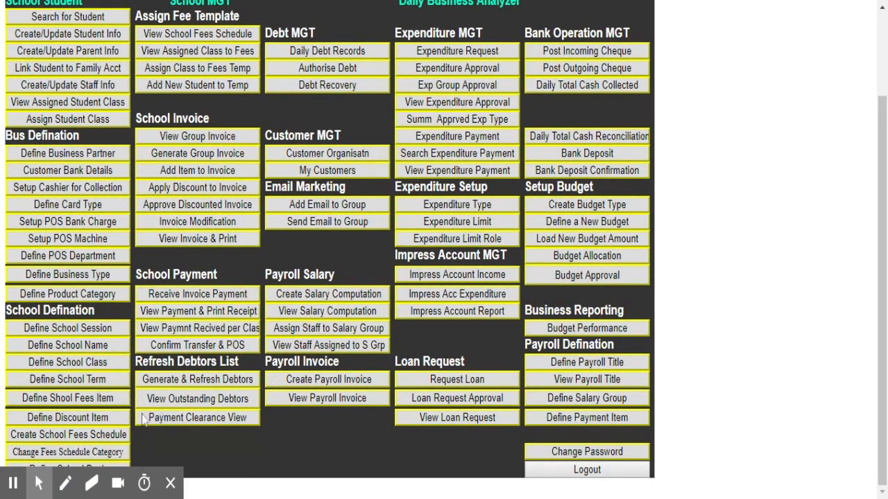
{"action": "left_click", "coordinate": [58, 400]}
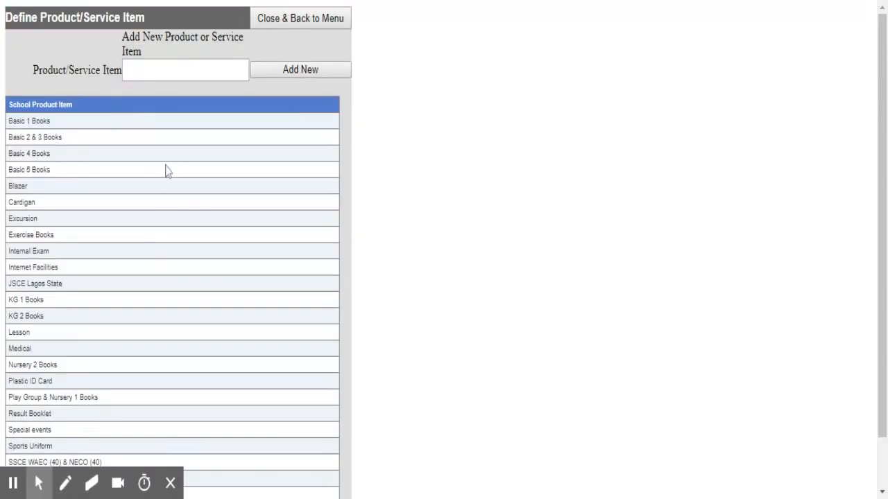
{"action": "scroll", "coordinate": [157, 184], "scroll_direction": "down", "scroll_amount": 2}
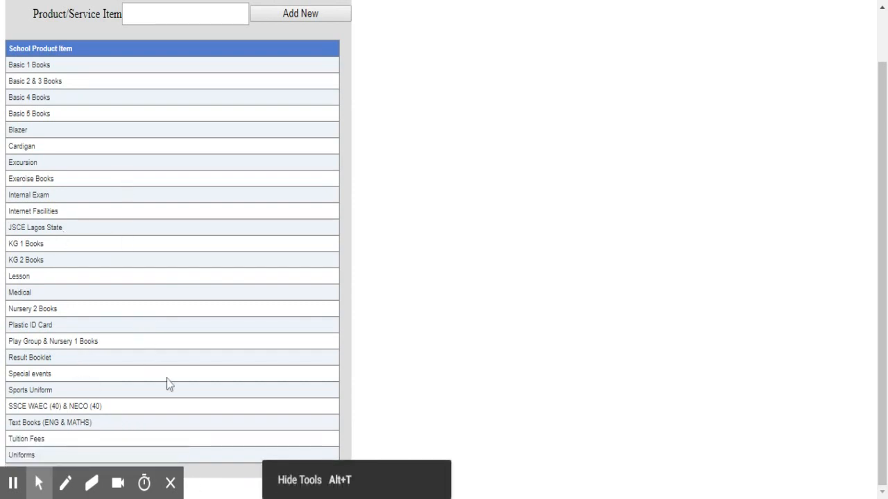
{"action": "left_click", "coordinate": [170, 488]}
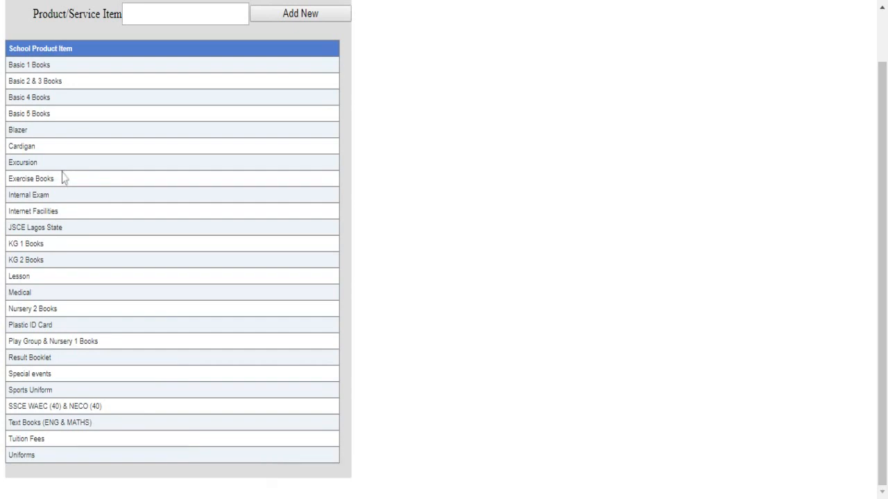
{"action": "scroll", "coordinate": [156, 131], "scroll_direction": "up", "scroll_amount": 1}
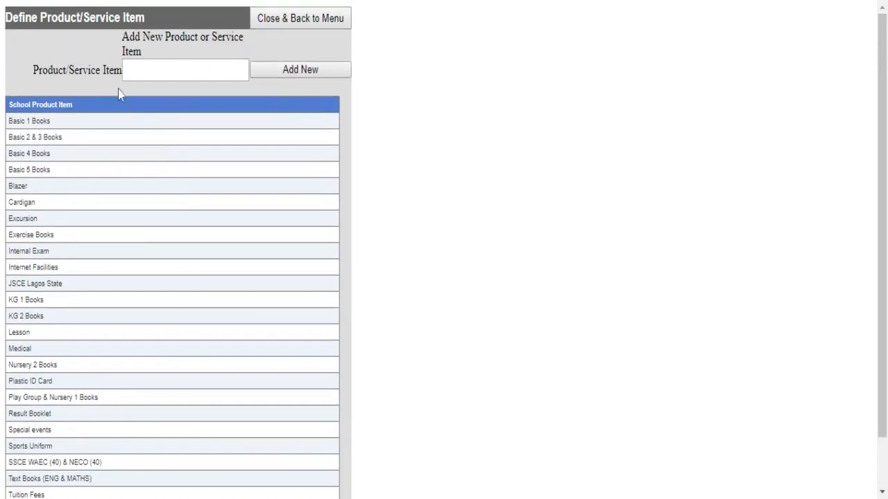
{"action": "left_click", "coordinate": [145, 69]}
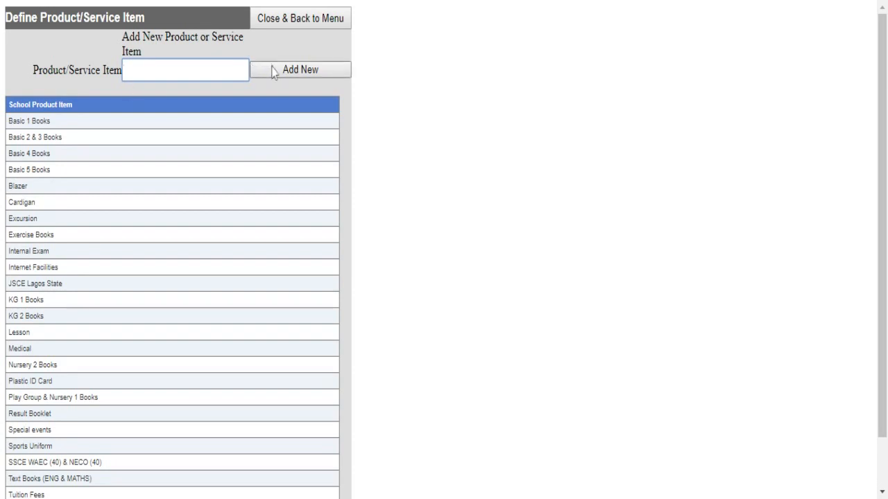
{"action": "left_click", "coordinate": [299, 26]}
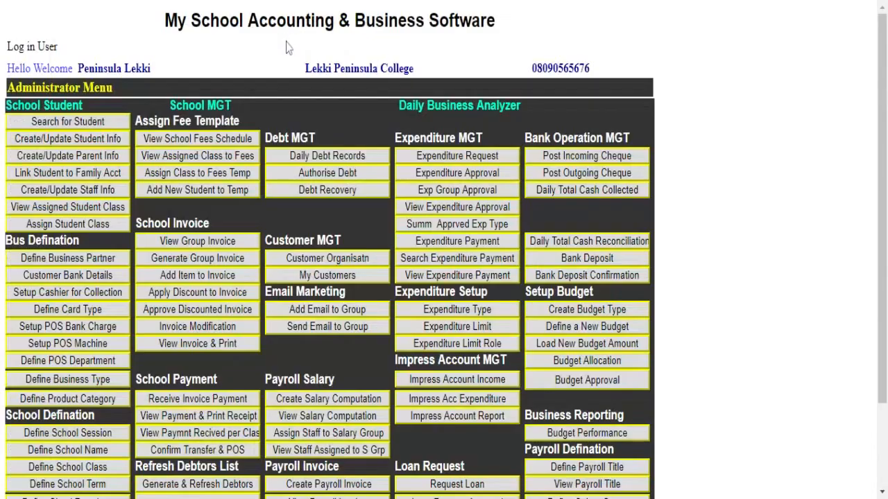
- Open the discount item setup for the 2018/2019 Academic Session and class JS 3
{"action": "scroll", "coordinate": [208, 247], "scroll_direction": "down", "scroll_amount": 2}
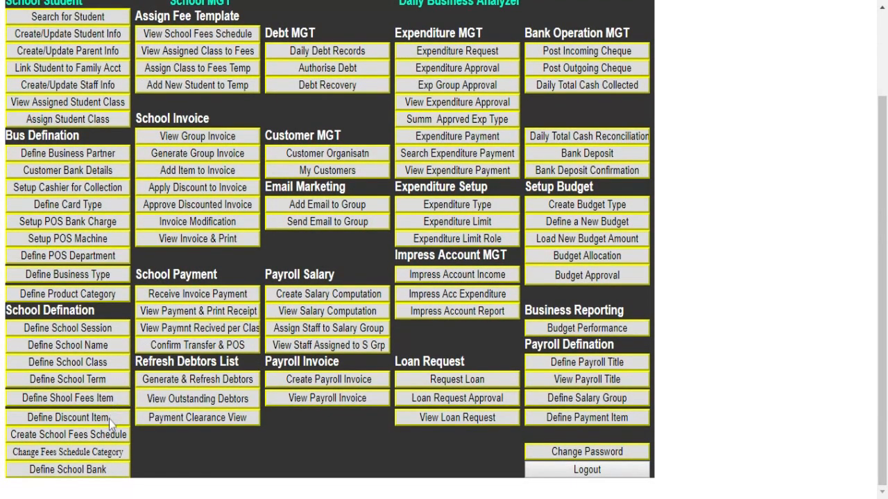
{"action": "left_click", "coordinate": [63, 420]}
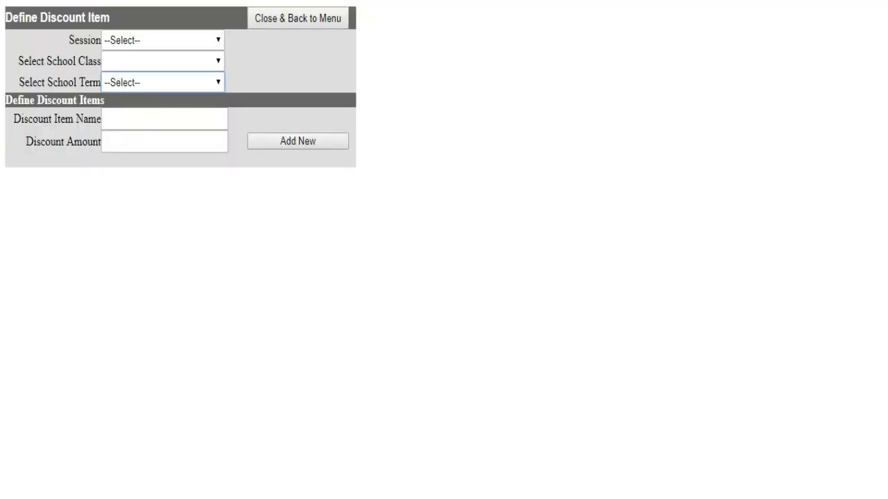
{"action": "left_click", "coordinate": [184, 43]}
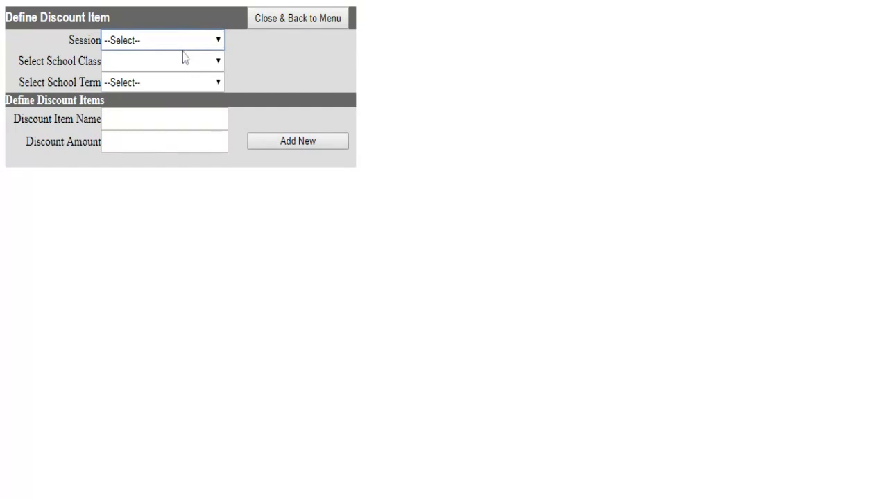
{"action": "left_click", "coordinate": [184, 58]}
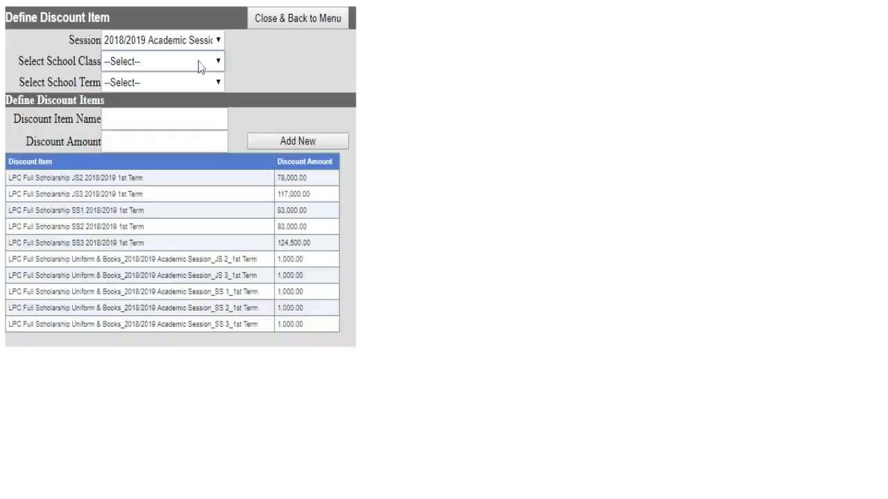
{"action": "left_click", "coordinate": [198, 62]}
{"action": "left_click", "coordinate": [324, 61]}
{"action": "left_click", "coordinate": [183, 82]}
{"action": "left_click", "coordinate": [179, 63]}
{"action": "left_click", "coordinate": [170, 82]}
- Choose 1st Term, check the discount name and amount fields, and close back to the menu
{"action": "left_click", "coordinate": [160, 85]}
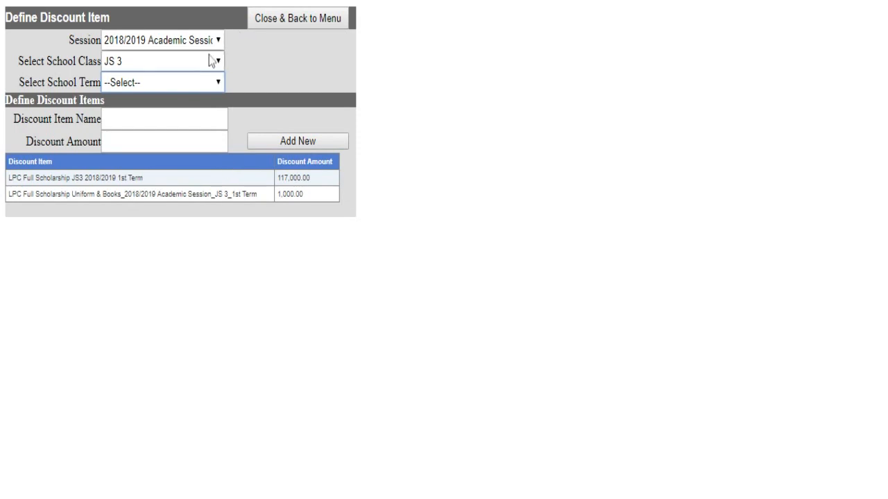
{"action": "left_click", "coordinate": [169, 84]}
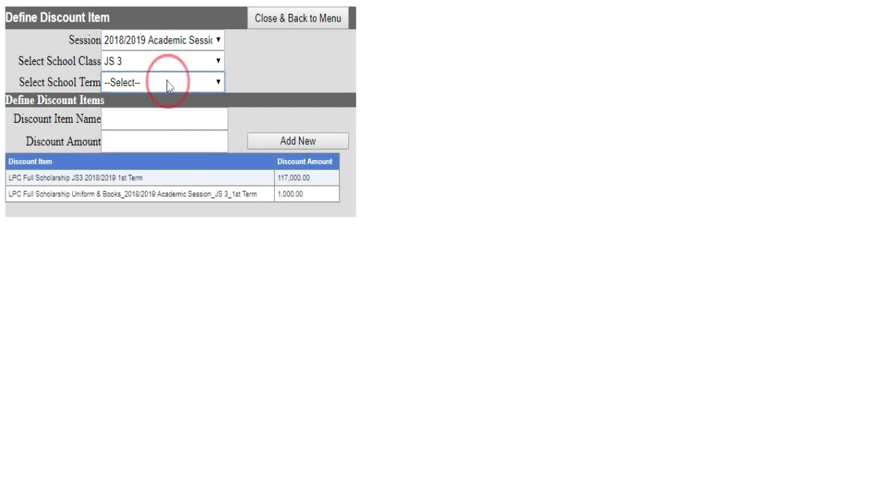
{"action": "left_click", "coordinate": [161, 97]}
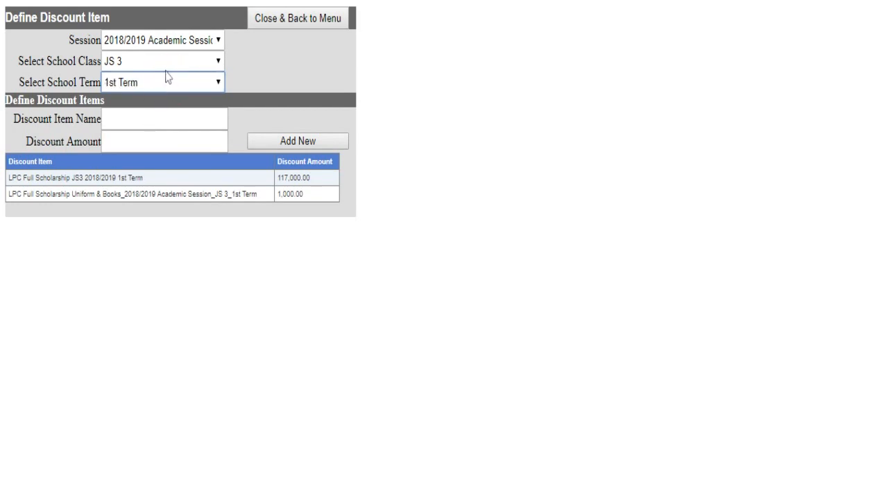
{"action": "left_click", "coordinate": [131, 115]}
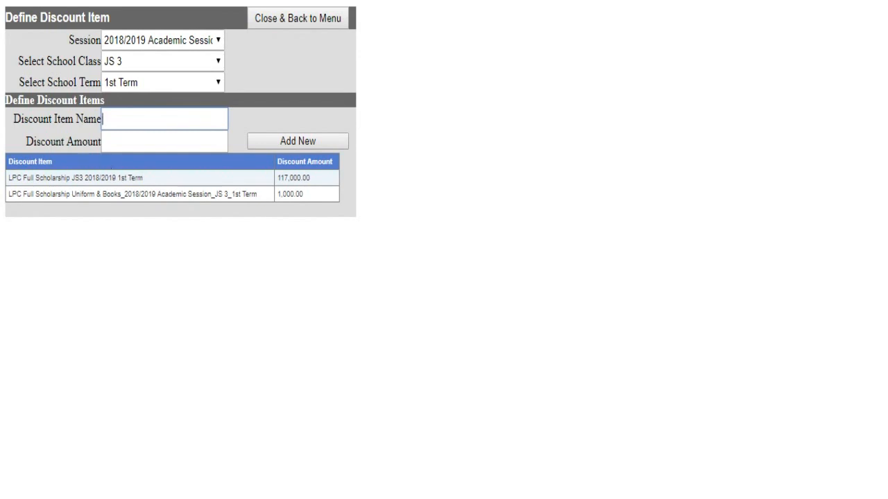
{"action": "left_click", "coordinate": [131, 147]}
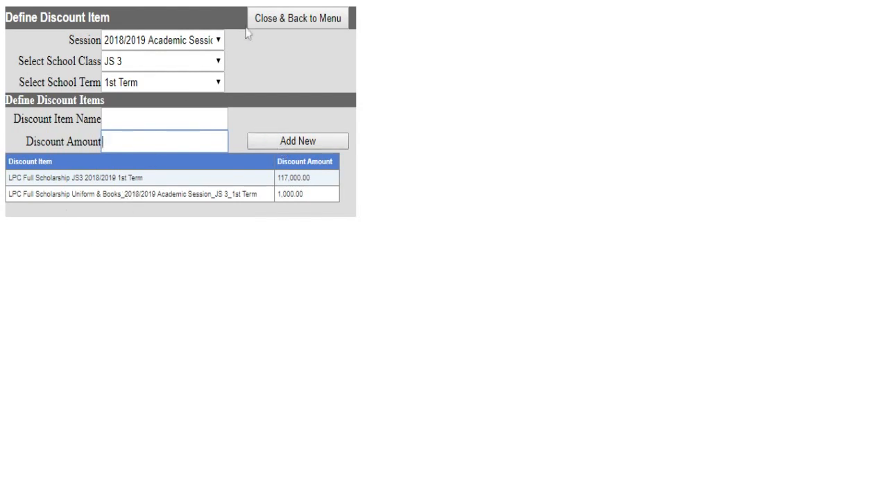
{"action": "left_click", "coordinate": [273, 27]}
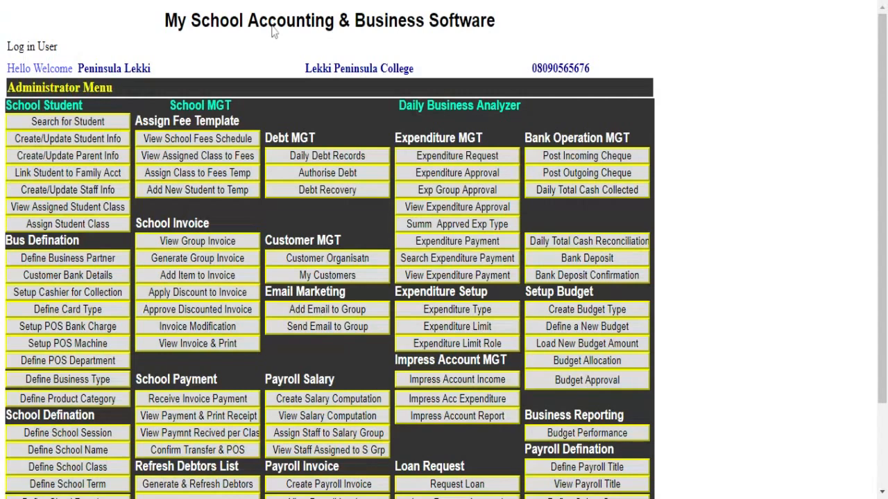
- Open Create School Fees Schedule and list the 2018/2019 Junior School JS 1 templates
{"action": "scroll", "coordinate": [227, 233], "scroll_direction": "down", "scroll_amount": 3}
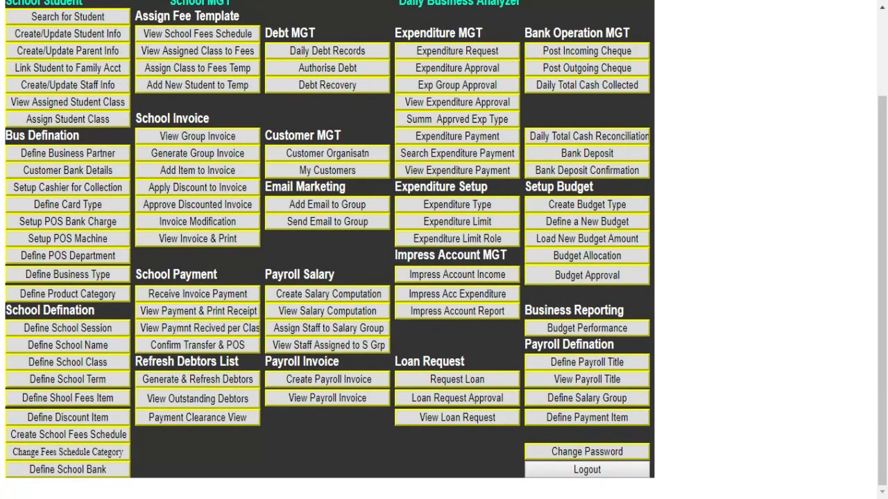
{"action": "left_click", "coordinate": [38, 436]}
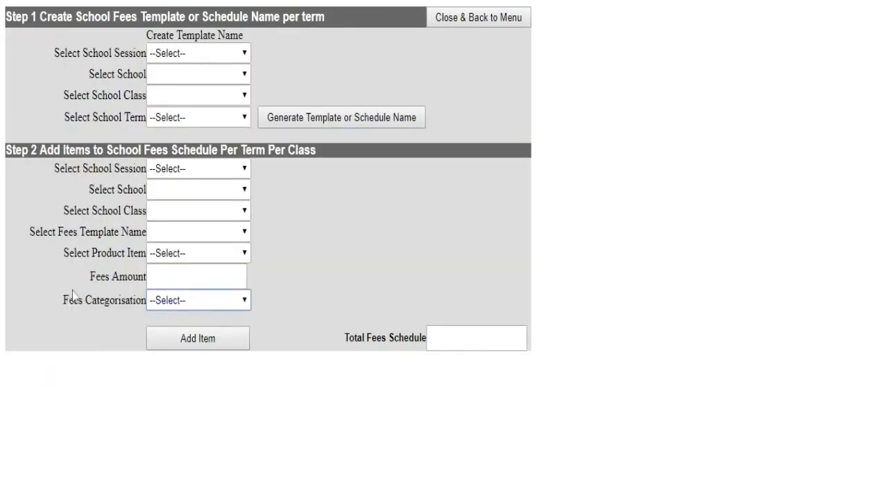
{"action": "left_click", "coordinate": [220, 54]}
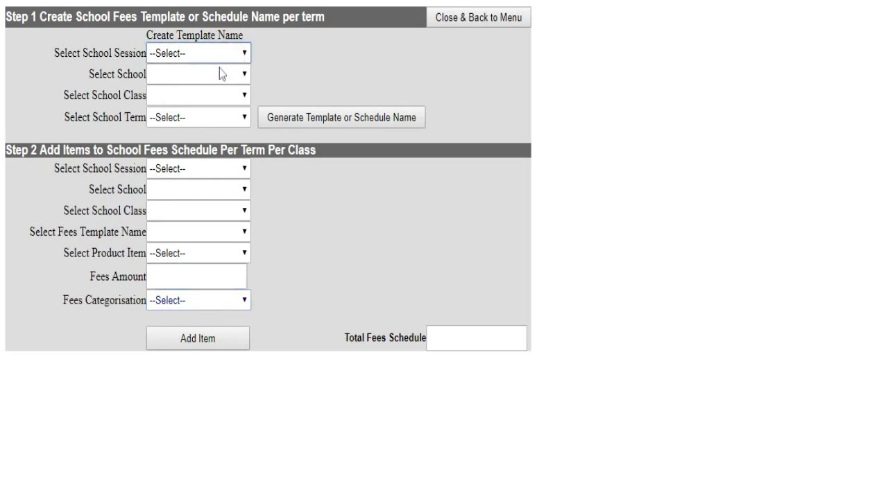
{"action": "left_click", "coordinate": [220, 68]}
{"action": "left_click", "coordinate": [213, 80]}
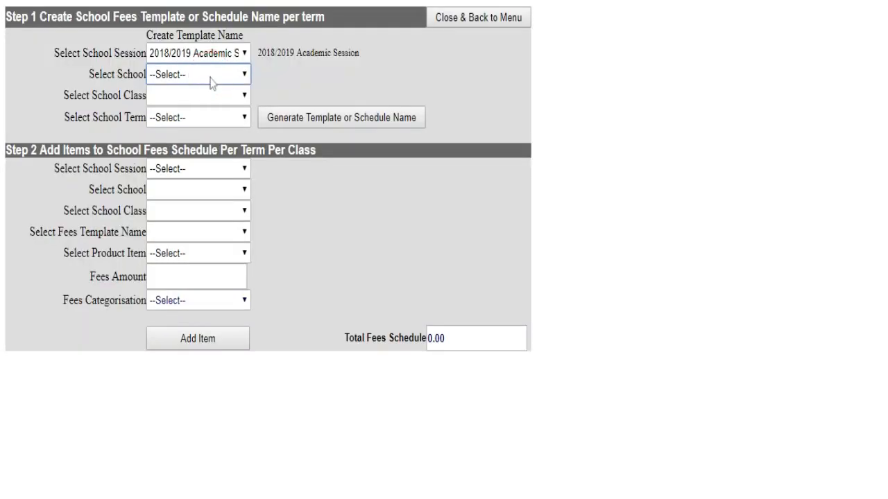
{"action": "left_click", "coordinate": [202, 97]}
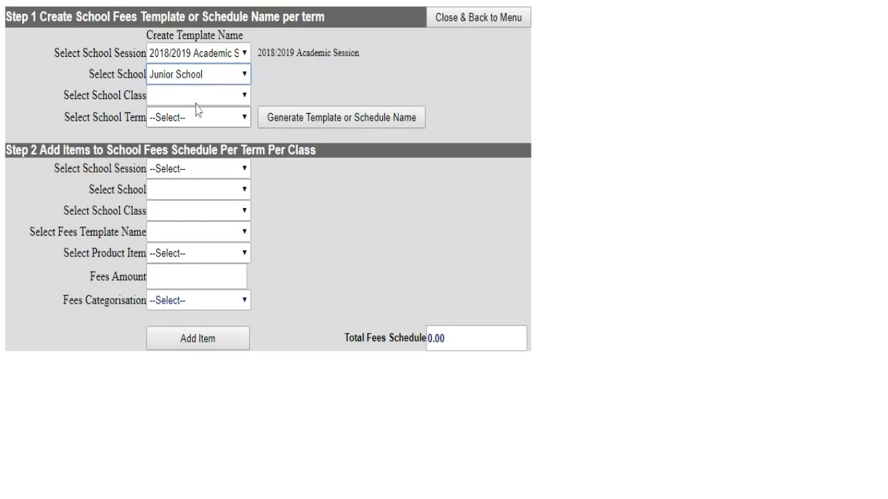
{"action": "left_click", "coordinate": [193, 108]}
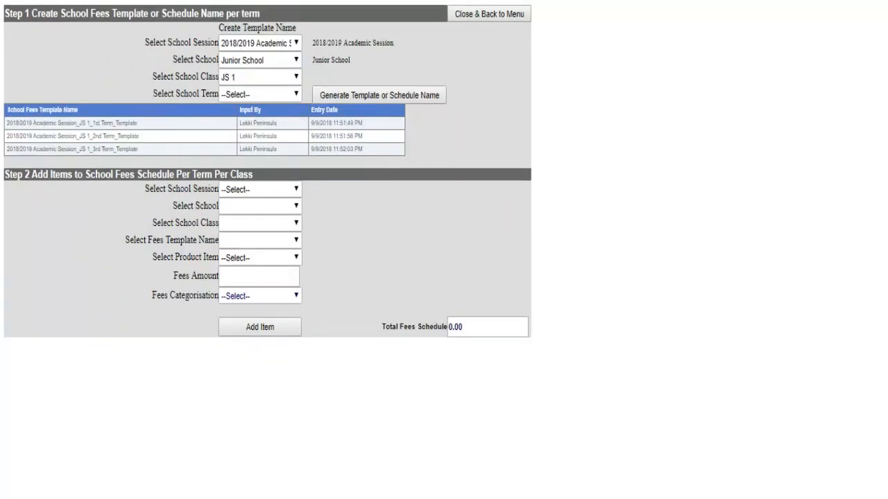
- Zoom in to review the three JS 1 term templates, then reset the page size
{"action": "key", "text": "ctrl+plus"}
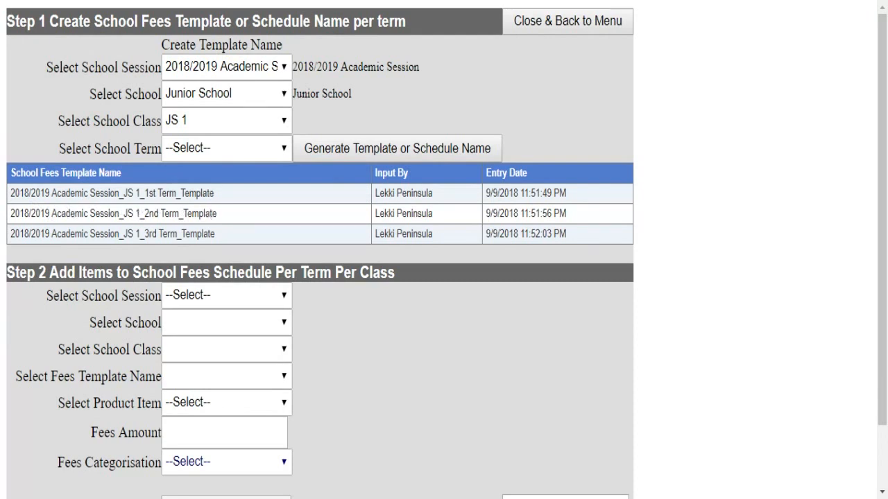
{"action": "scroll", "coordinate": [212, 211], "scroll_direction": "down", "scroll_amount": 1}
{"action": "scroll", "coordinate": [180, 169], "scroll_direction": "down", "scroll_amount": 1}
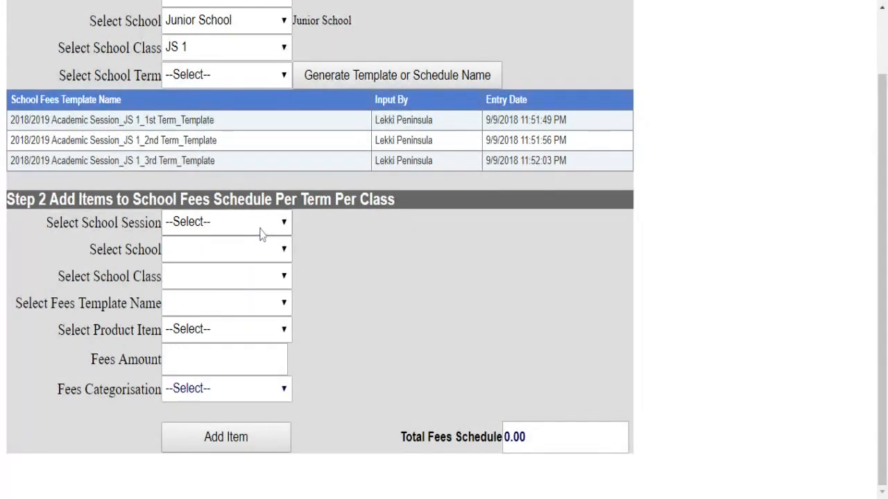
{"action": "left_click", "coordinate": [227, 225]}
{"action": "key", "text": "ctrl+plus"}
{"action": "key", "text": "ctrl+minus"}
{"action": "key", "text": "ctrl+minus"}
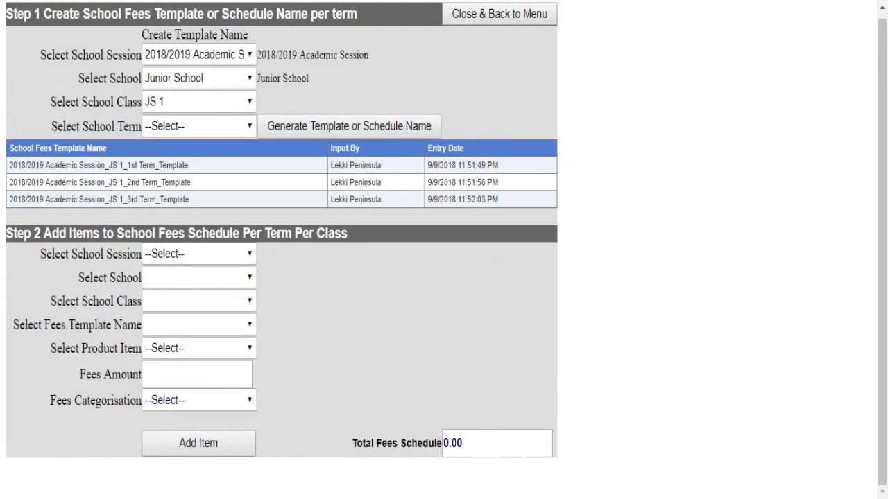
- In Step 2, pick 2018/2019, Junior School, JS 1 and the JS 1 1st Term template
{"action": "left_click", "coordinate": [251, 255]}
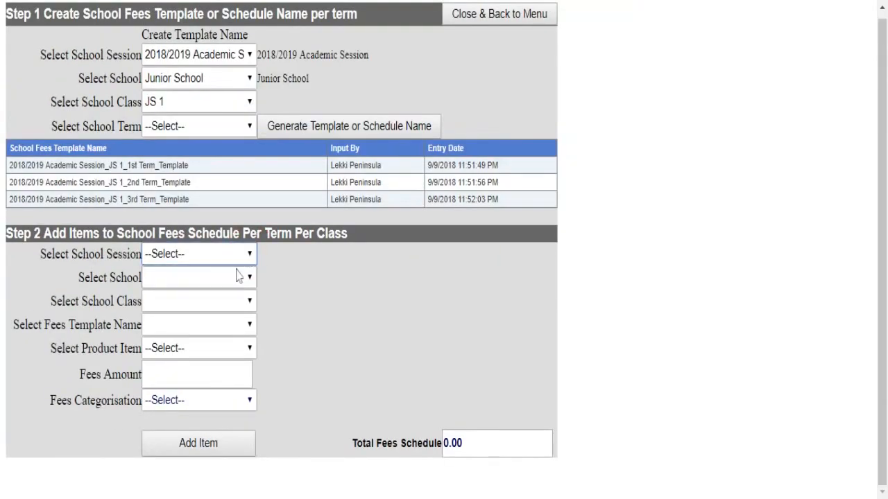
{"action": "left_click", "coordinate": [238, 275]}
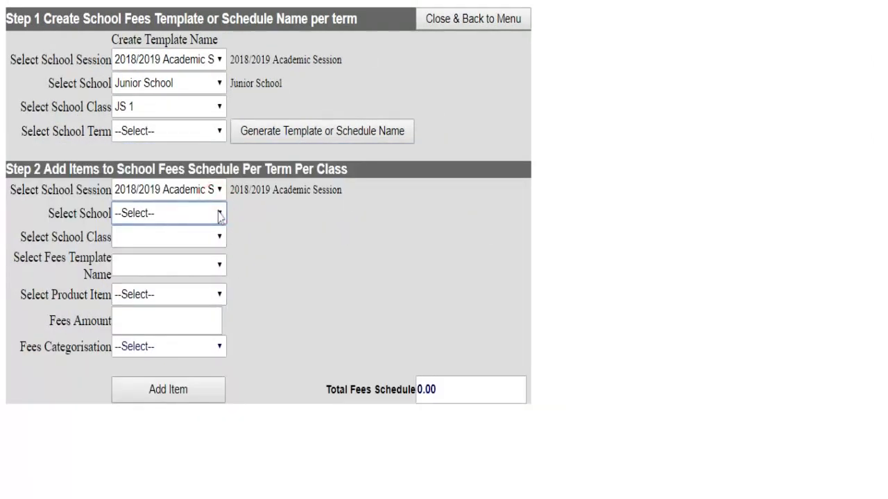
{"action": "left_click", "coordinate": [201, 234]}
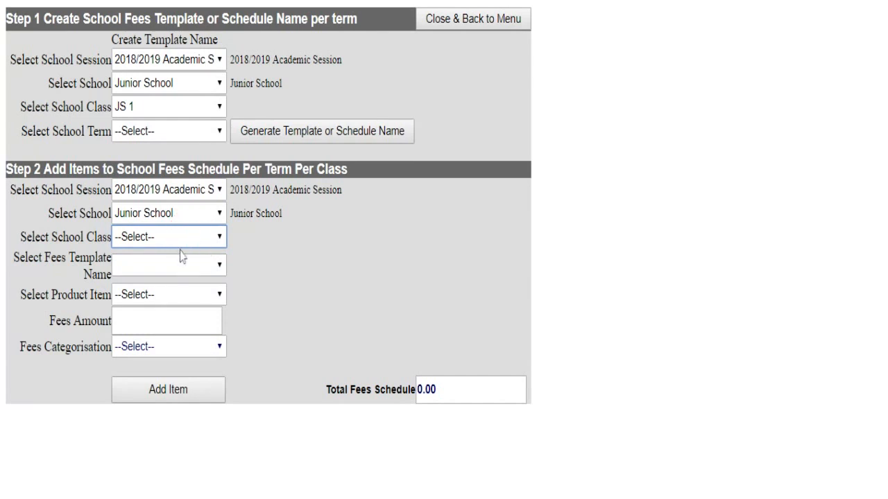
{"action": "left_click", "coordinate": [180, 257]}
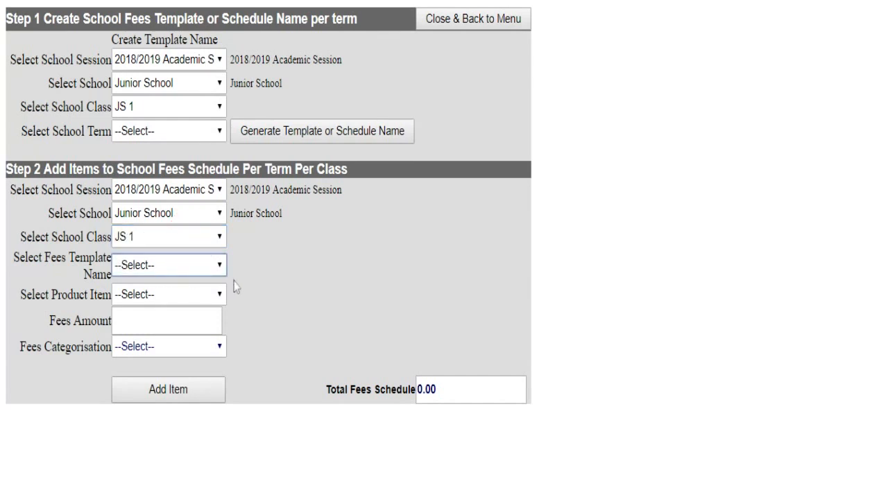
{"action": "left_click", "coordinate": [181, 270]}
{"action": "left_click", "coordinate": [171, 280]}
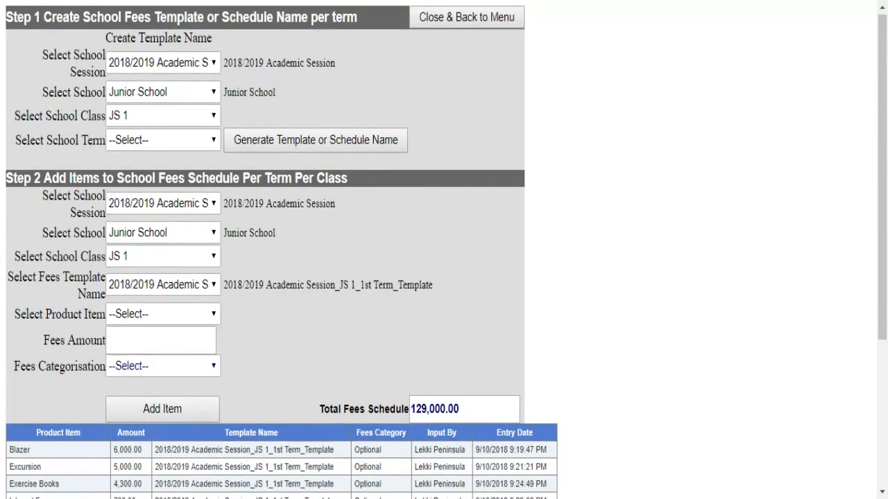
{"action": "scroll", "coordinate": [444, 250], "scroll_direction": "down", "scroll_amount": 3}
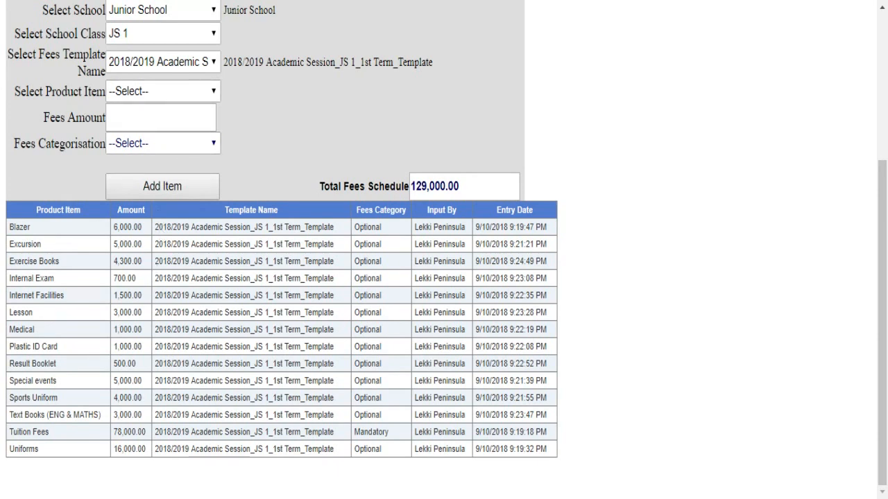
- Select Excursion as the product item, leaving fee amount and categorisation unchanged
{"action": "left_click", "coordinate": [174, 94]}
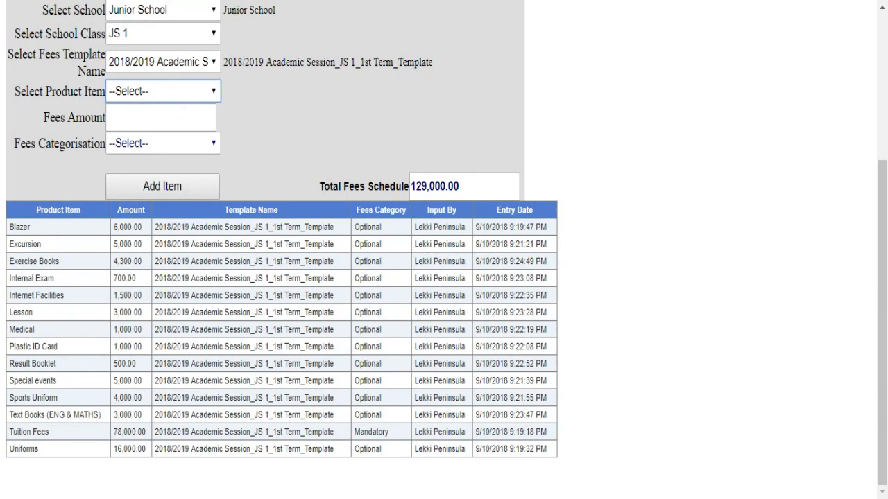
{"action": "left_click", "coordinate": [160, 133]}
{"action": "left_click", "coordinate": [159, 118]}
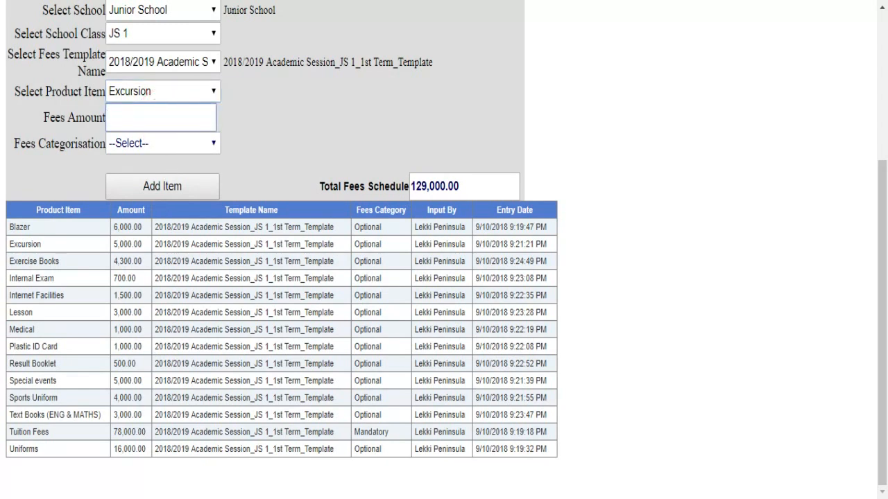
{"action": "left_click", "coordinate": [132, 148]}
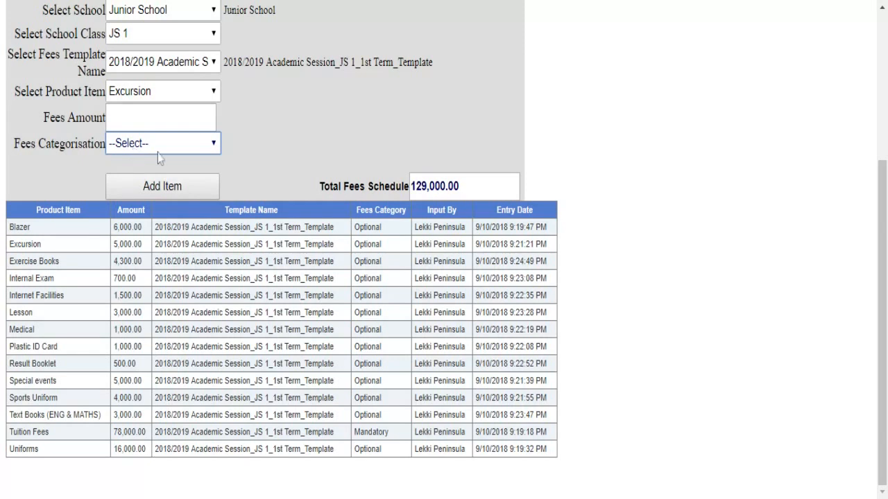
{"action": "left_click", "coordinate": [281, 123]}
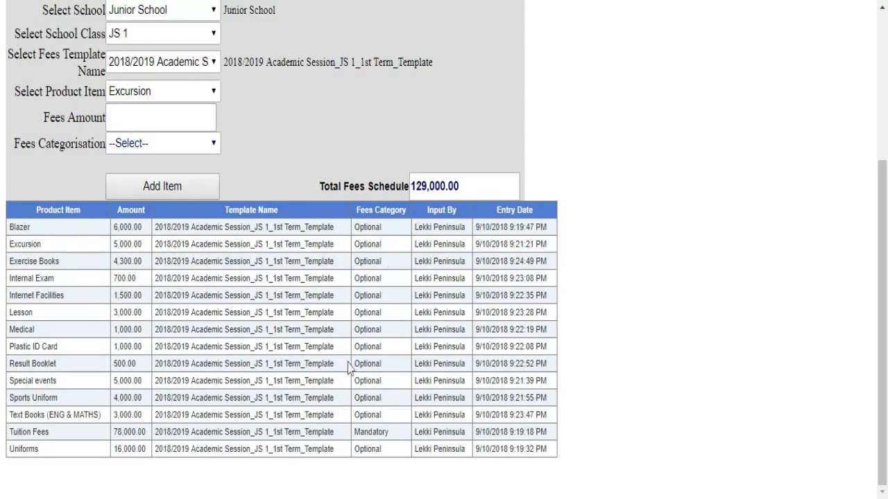
{"action": "scroll", "coordinate": [193, 292], "scroll_direction": "up", "scroll_amount": 1}
{"action": "scroll", "coordinate": [193, 291], "scroll_direction": "up", "scroll_amount": 3}
{"action": "scroll", "coordinate": [187, 298], "scroll_direction": "down", "scroll_amount": 3}
{"action": "scroll", "coordinate": [180, 319], "scroll_direction": "up", "scroll_amount": 3}
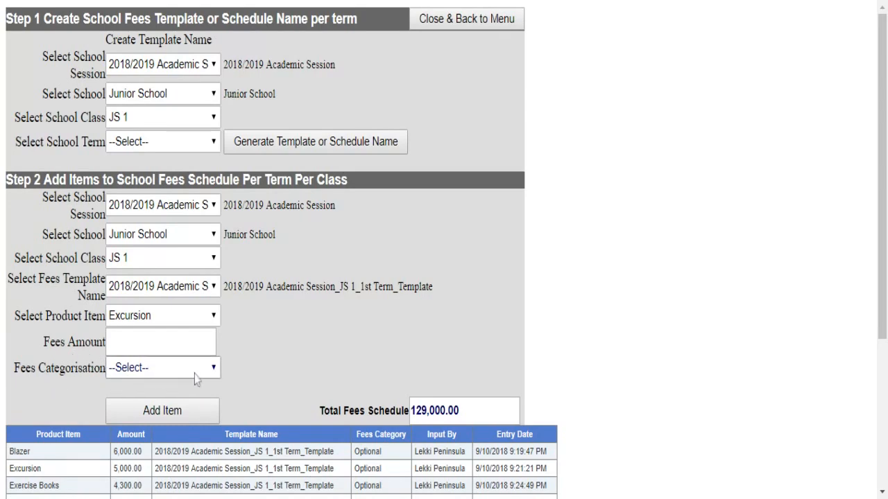
{"action": "scroll", "coordinate": [194, 374], "scroll_direction": "down", "scroll_amount": 3}
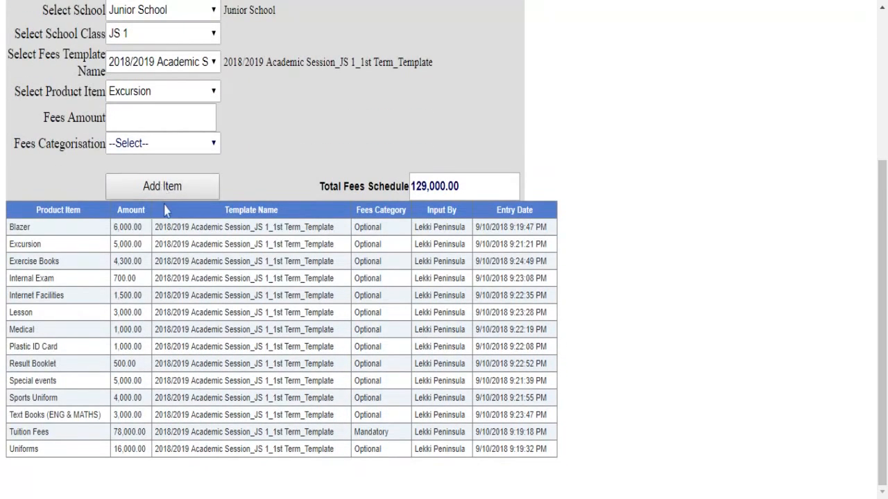
{"action": "scroll", "coordinate": [164, 210], "scroll_direction": "up", "scroll_amount": 3}
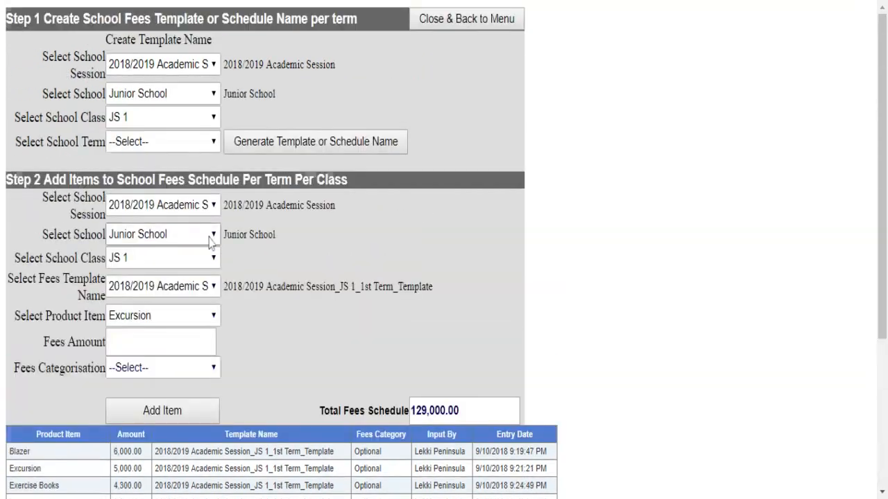
- Open the fee categorisation page for 2018/2019, class JS 1, 1st Term template
{"action": "left_click", "coordinate": [454, 21]}
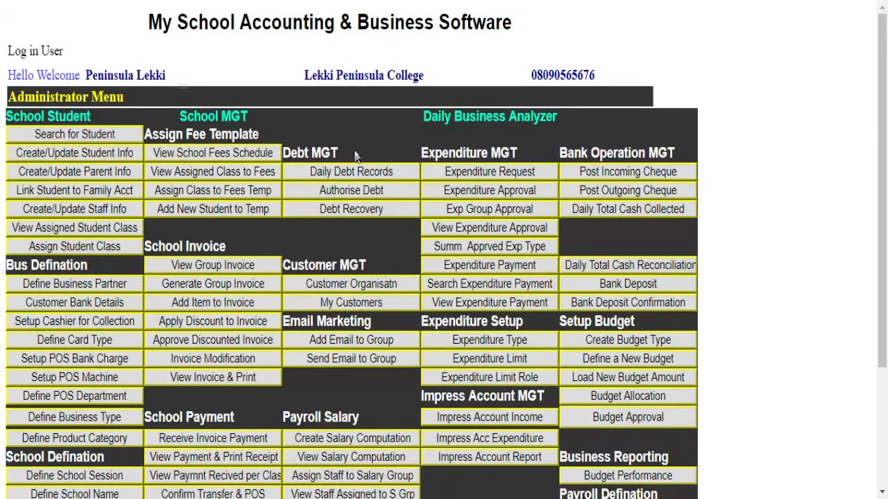
{"action": "scroll", "coordinate": [240, 235], "scroll_direction": "down", "scroll_amount": 3}
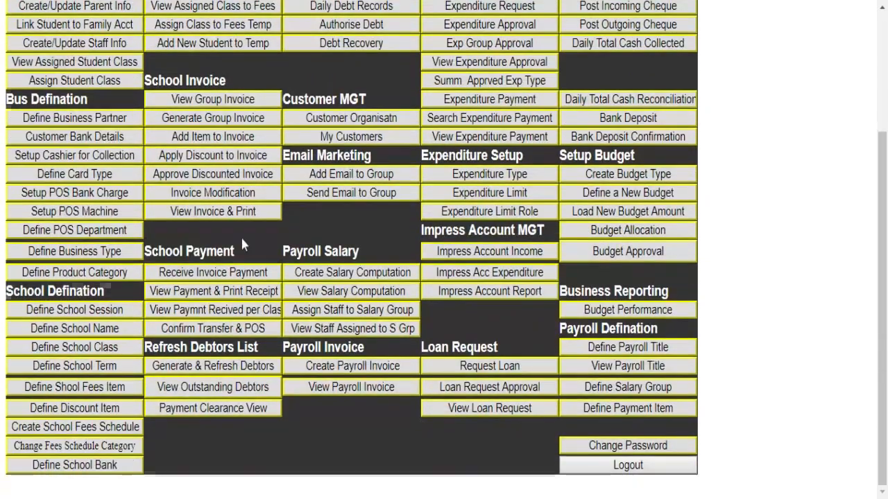
{"action": "left_click", "coordinate": [61, 450]}
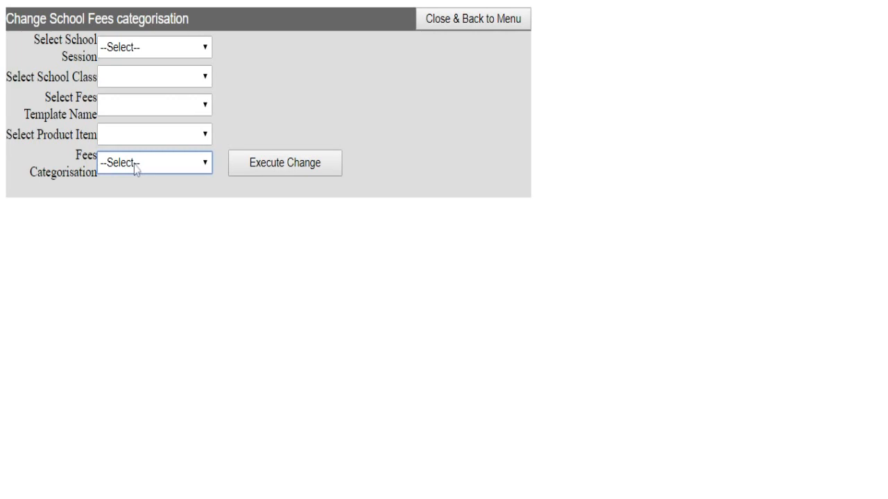
{"action": "left_click", "coordinate": [172, 48]}
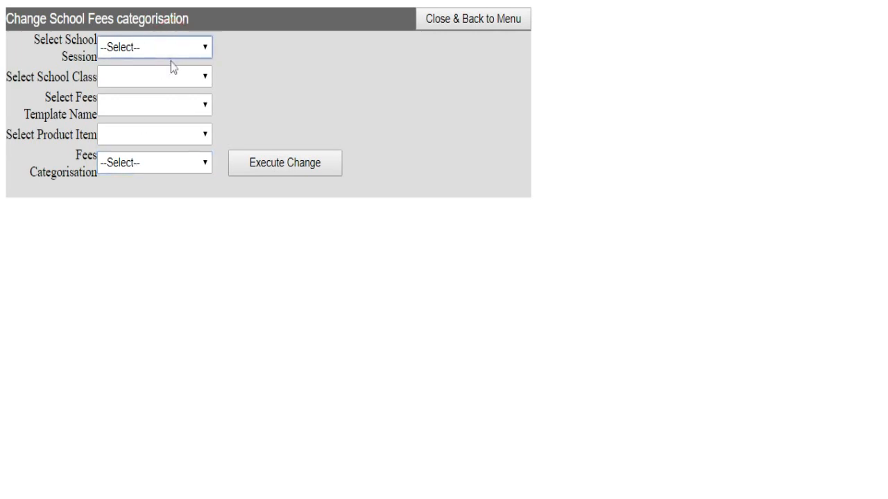
{"action": "left_click", "coordinate": [171, 69]}
{"action": "left_click", "coordinate": [171, 77]}
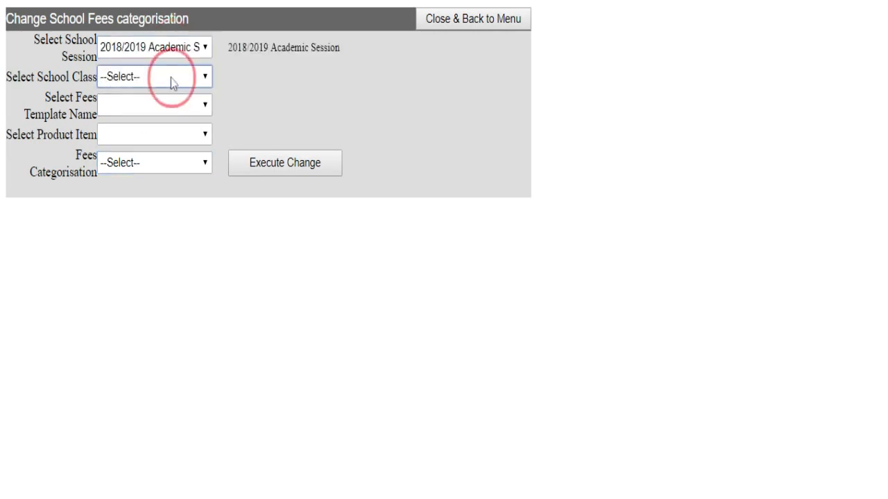
{"action": "left_click", "coordinate": [165, 93]}
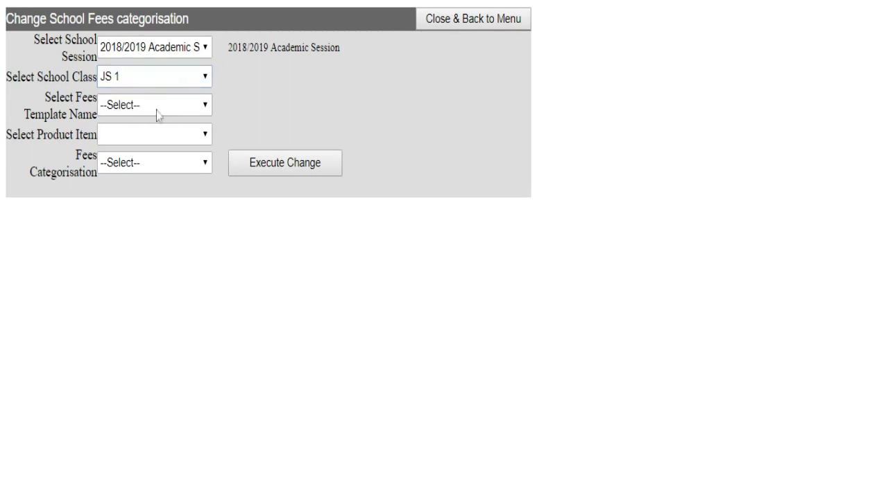
{"action": "left_click", "coordinate": [158, 111]}
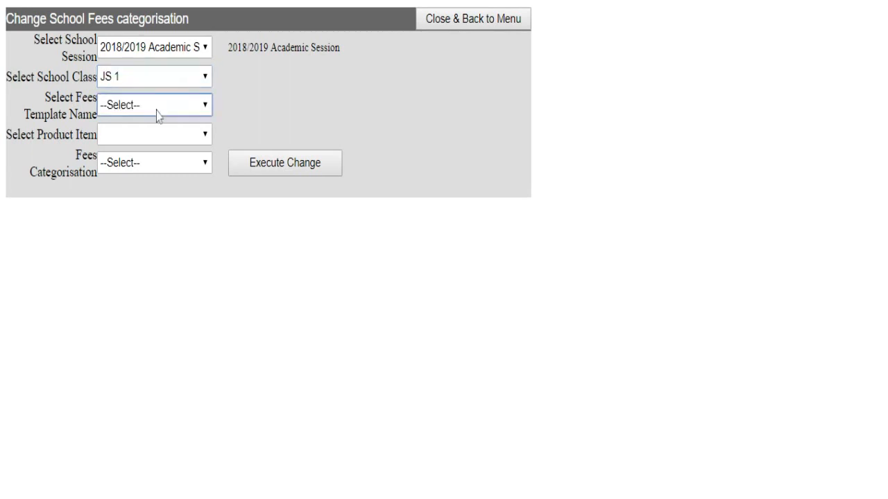
{"action": "left_click", "coordinate": [157, 115]}
{"action": "left_click", "coordinate": [156, 122]}
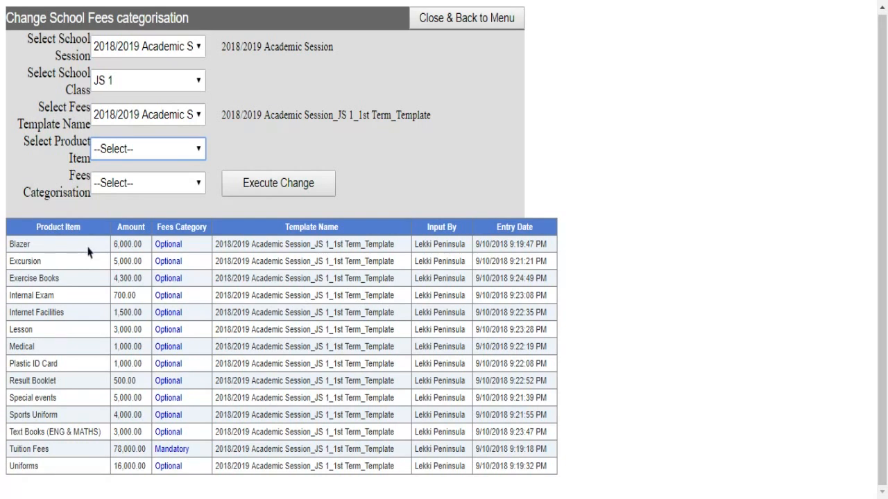
- Set the Uniforms product item to Mandatory and execute the change
{"action": "left_click", "coordinate": [200, 154]}
{"action": "left_click", "coordinate": [187, 164]}
{"action": "left_click", "coordinate": [199, 183]}
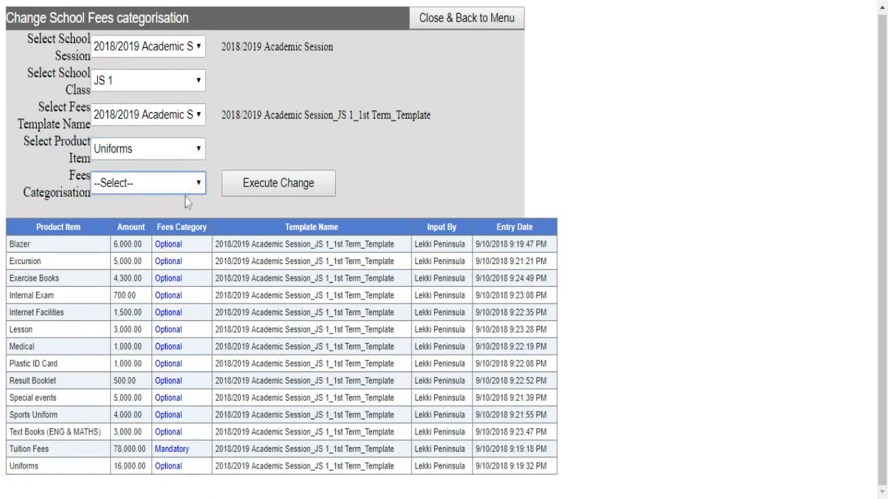
{"action": "left_click", "coordinate": [186, 201]}
{"action": "left_click", "coordinate": [287, 186]}
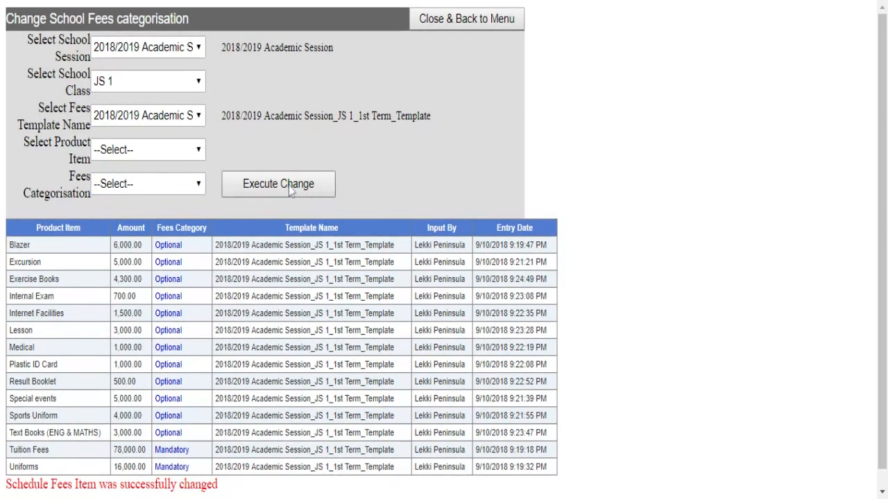
- Close the fees categorisation page via Close & Back to Menu
{"action": "scroll", "coordinate": [252, 416], "scroll_direction": "down", "scroll_amount": 1}
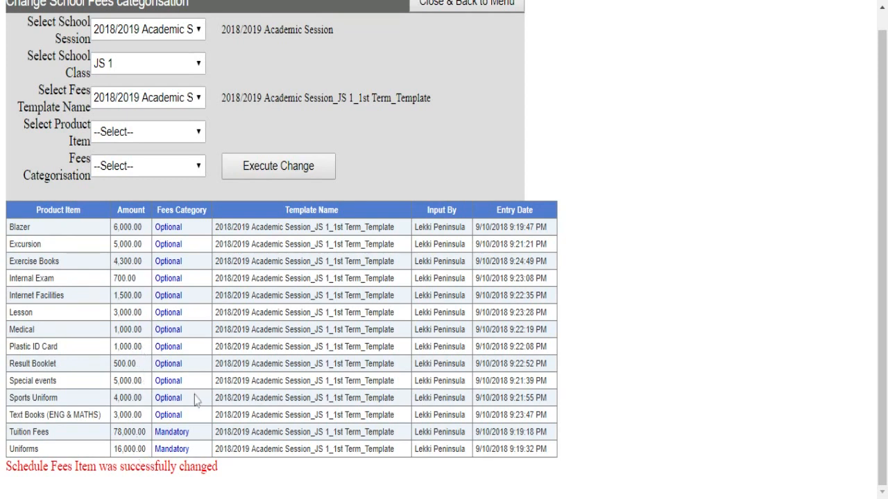
{"action": "scroll", "coordinate": [159, 291], "scroll_direction": "up", "scroll_amount": 1}
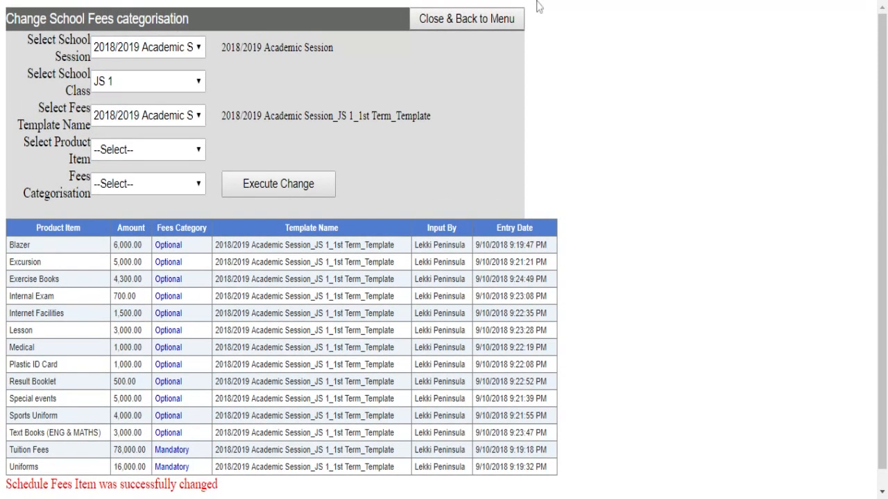
{"action": "left_click", "coordinate": [464, 22]}
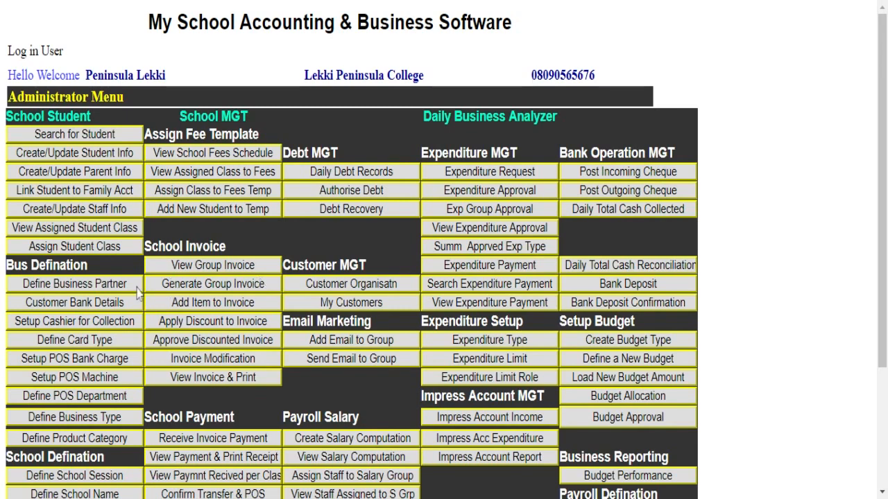
{"action": "scroll", "coordinate": [136, 292], "scroll_direction": "down", "scroll_amount": 1}
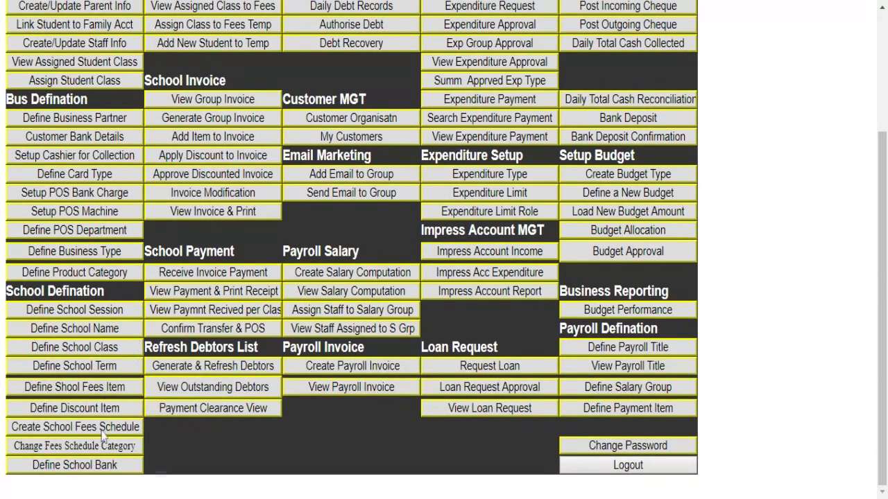
{"action": "left_click", "coordinate": [82, 465]}
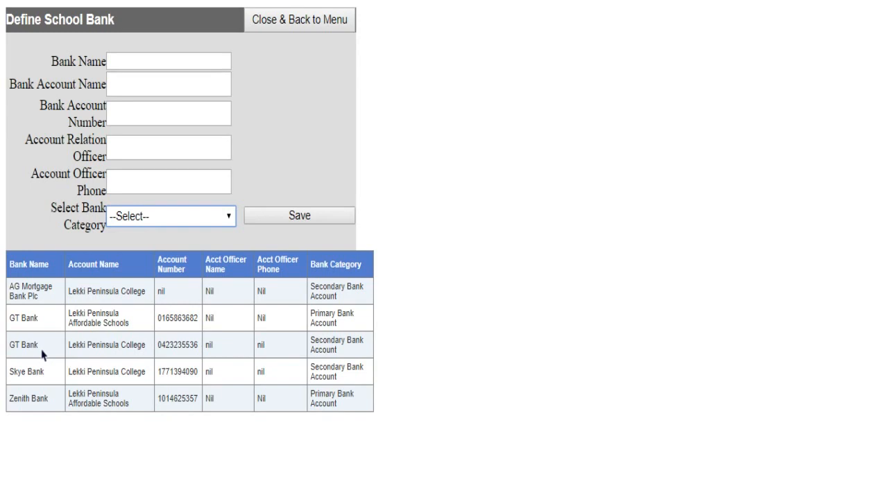
{"action": "left_click", "coordinate": [275, 30]}
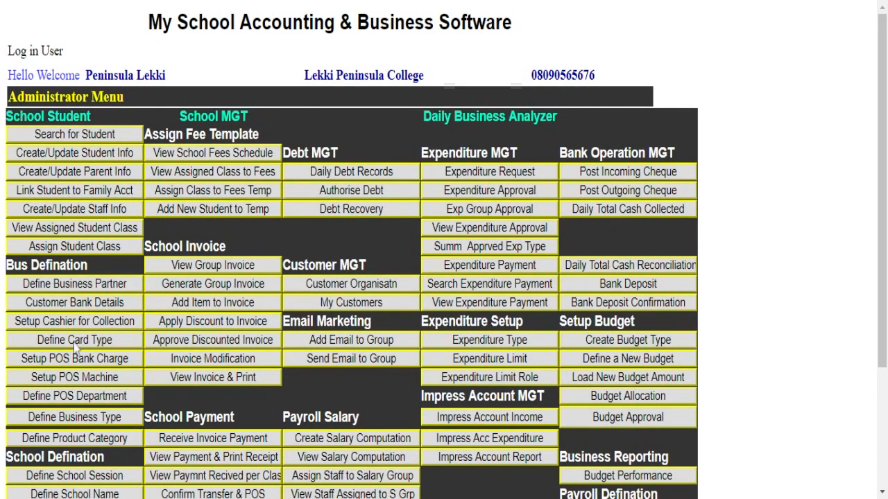
- Open View School Fees Schedule from the School MGT section of the menu
{"action": "scroll", "coordinate": [84, 338], "scroll_direction": "down", "scroll_amount": 3}
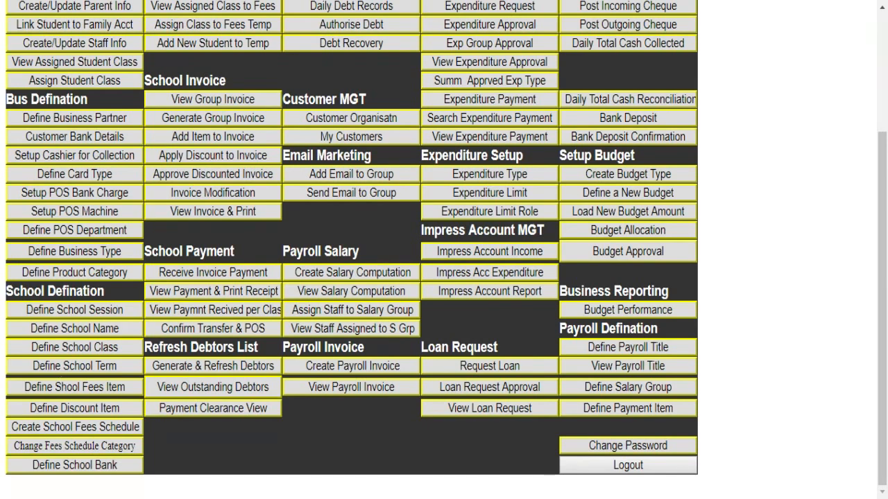
{"action": "scroll", "coordinate": [150, 365], "scroll_direction": "up", "scroll_amount": 3}
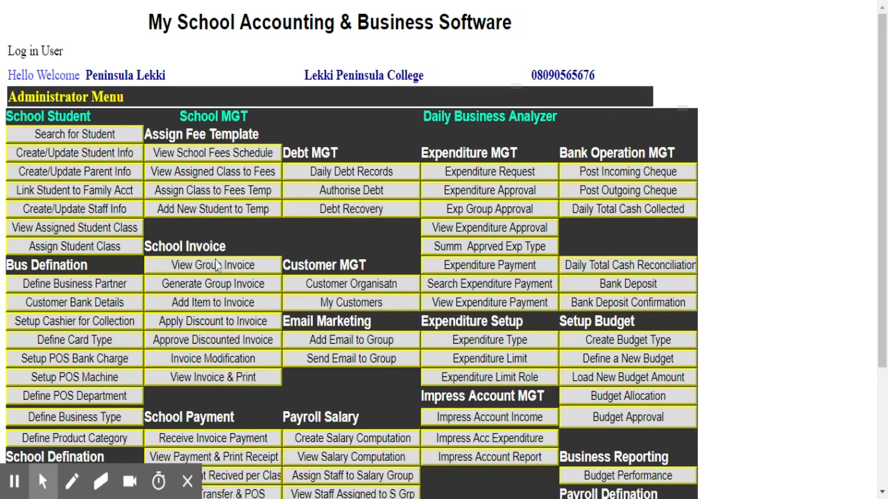
{"action": "scroll", "coordinate": [217, 266], "scroll_direction": "down", "scroll_amount": 3}
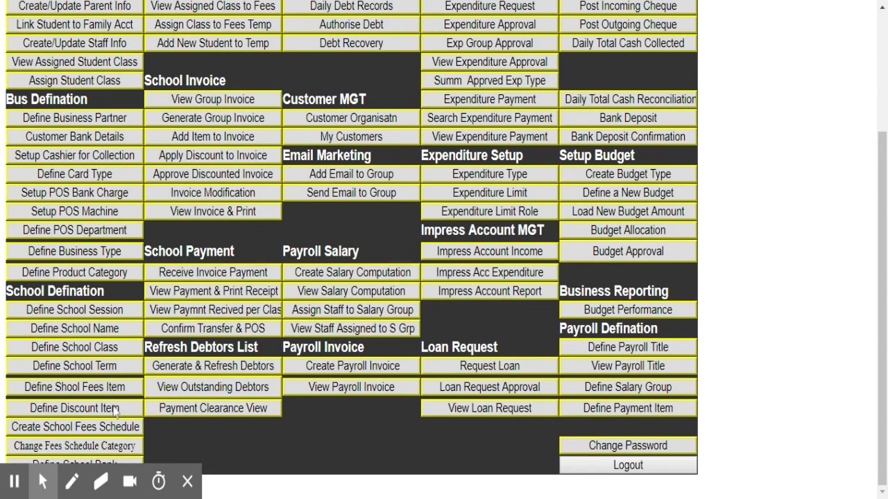
{"action": "left_click", "coordinate": [188, 481]}
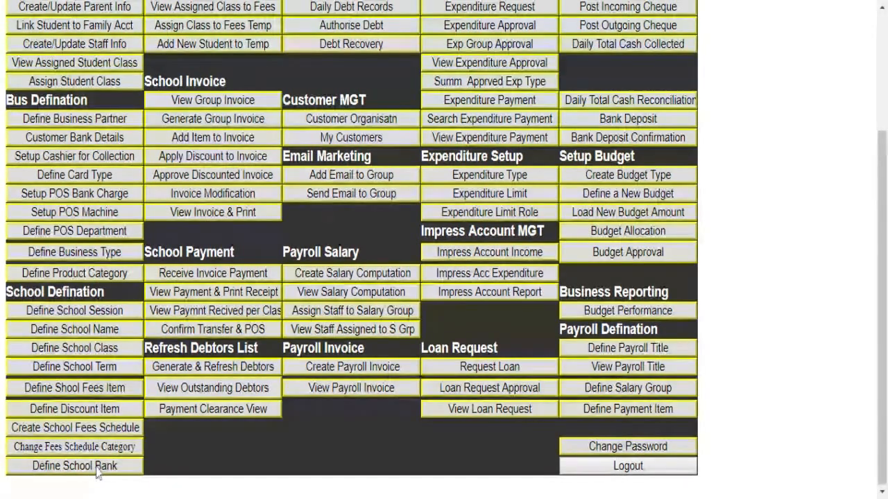
{"action": "scroll", "coordinate": [111, 278], "scroll_direction": "up", "scroll_amount": 3}
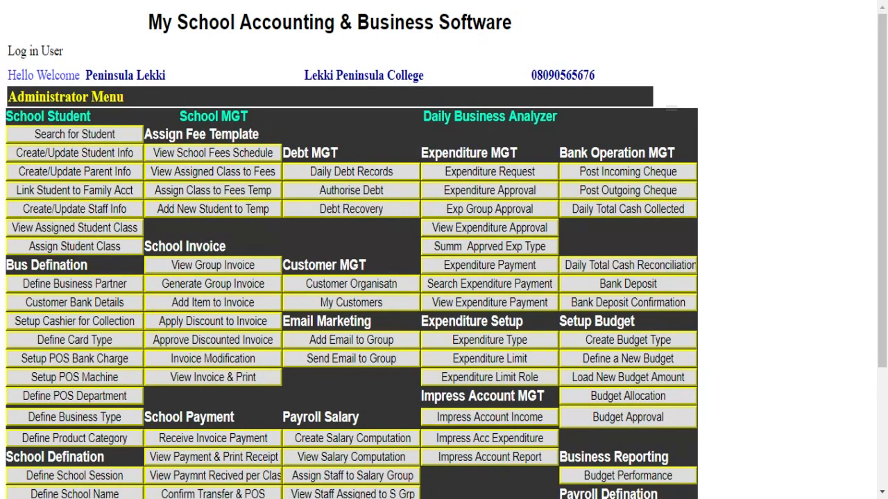
{"action": "left_click", "coordinate": [186, 160]}
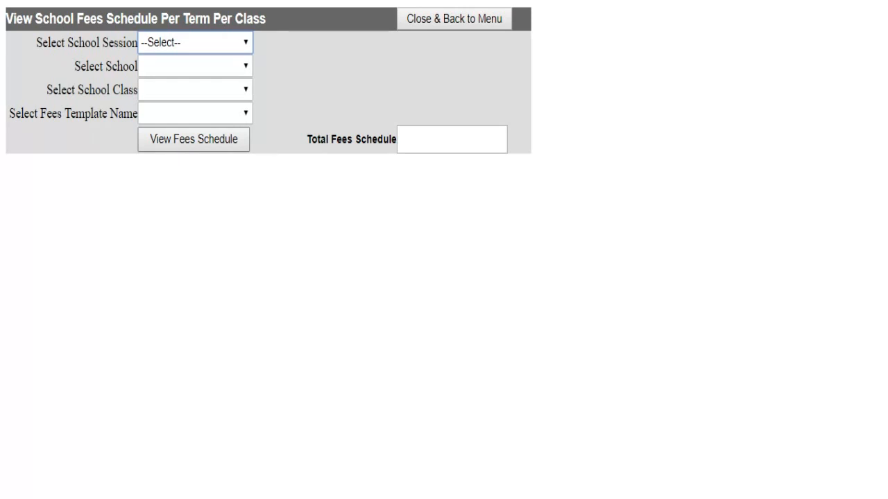
- Select 2018/2019 Academic Session as the school session in the fees viewer
{"action": "left_click", "coordinate": [189, 61]}
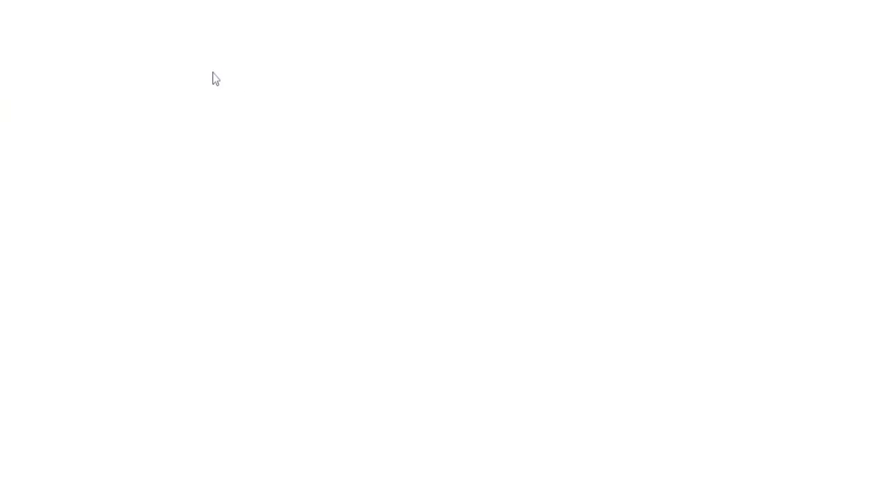
- Show the Junior School JS 3 first-term fee schedule (198,000.00), then change the class to JS 1
{"action": "left_click", "coordinate": [214, 72]}
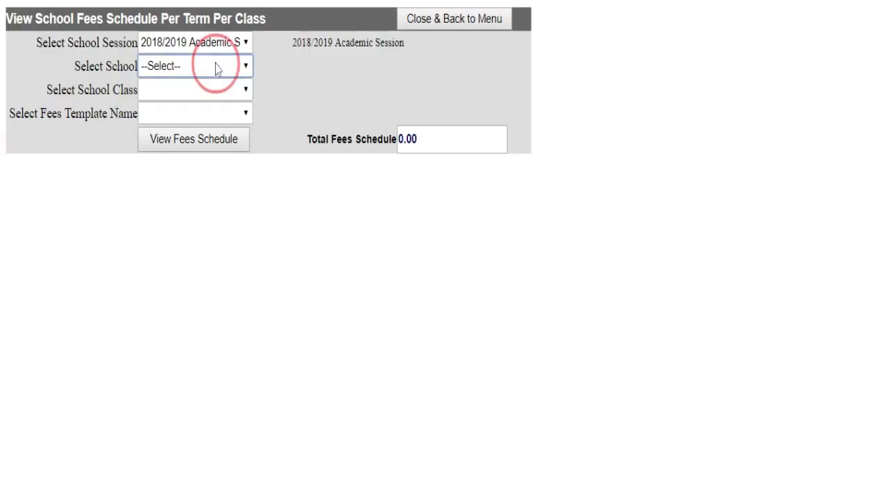
{"action": "left_click", "coordinate": [199, 105]}
{"action": "left_click", "coordinate": [198, 97]}
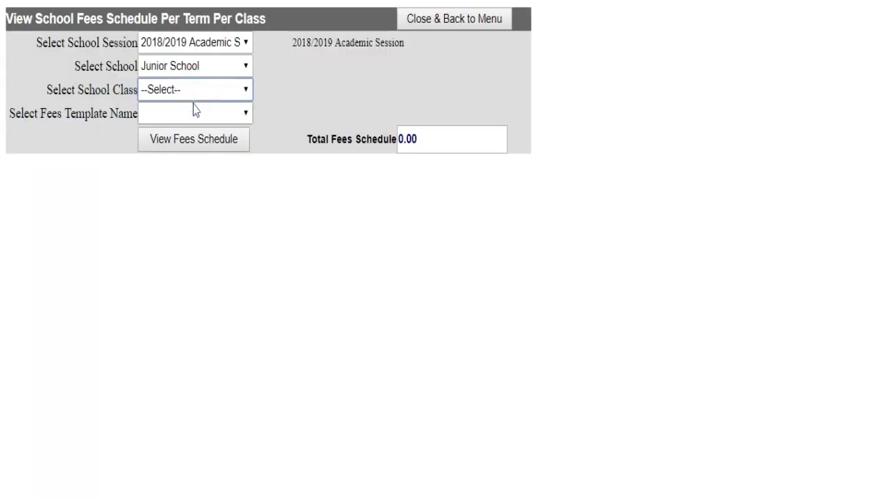
{"action": "left_click", "coordinate": [174, 149]}
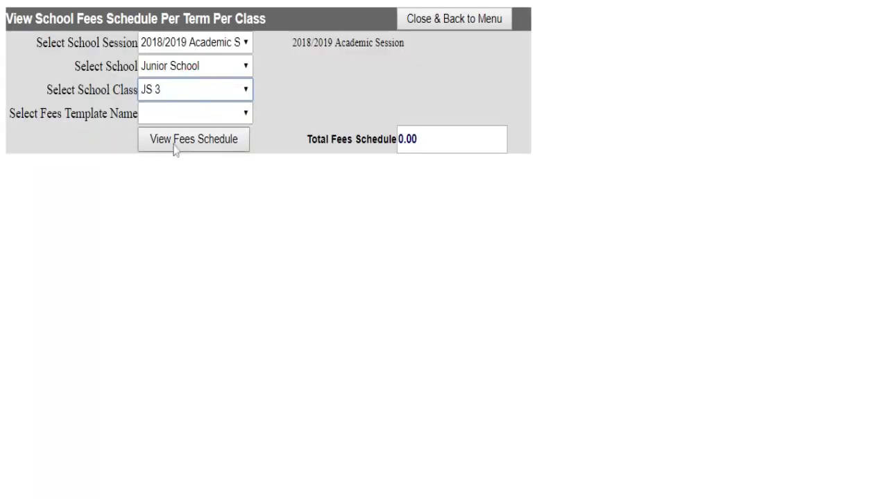
{"action": "left_click", "coordinate": [194, 119]}
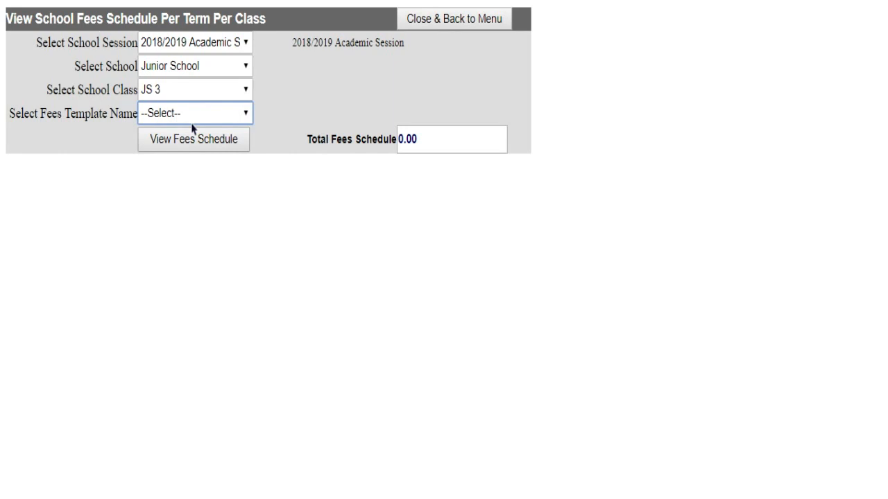
{"action": "key", "text": "Down"}
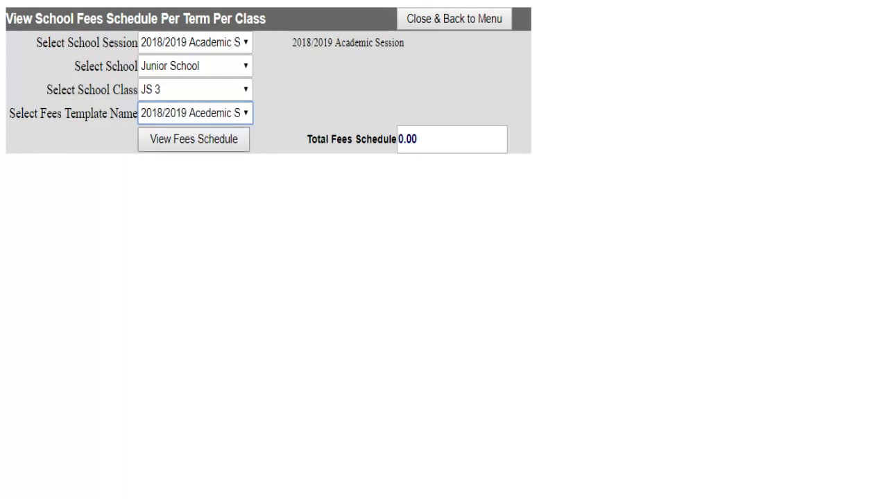
{"action": "left_click", "coordinate": [195, 146]}
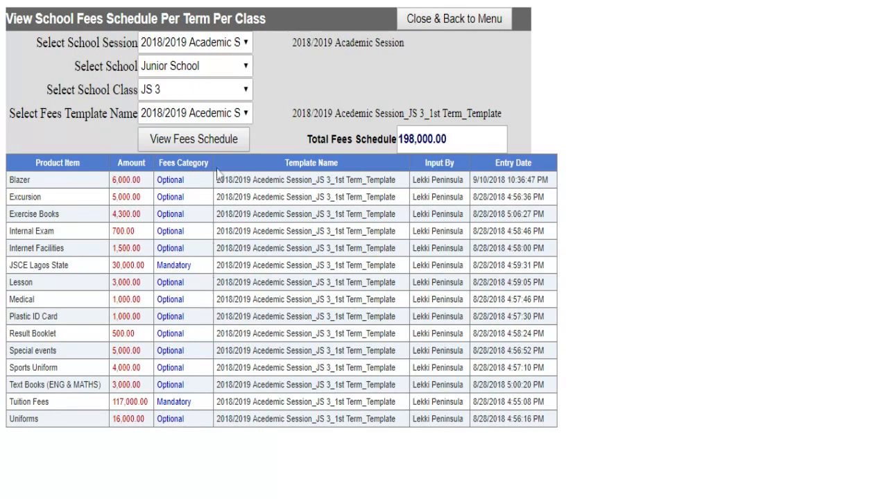
{"action": "left_click", "coordinate": [231, 90]}
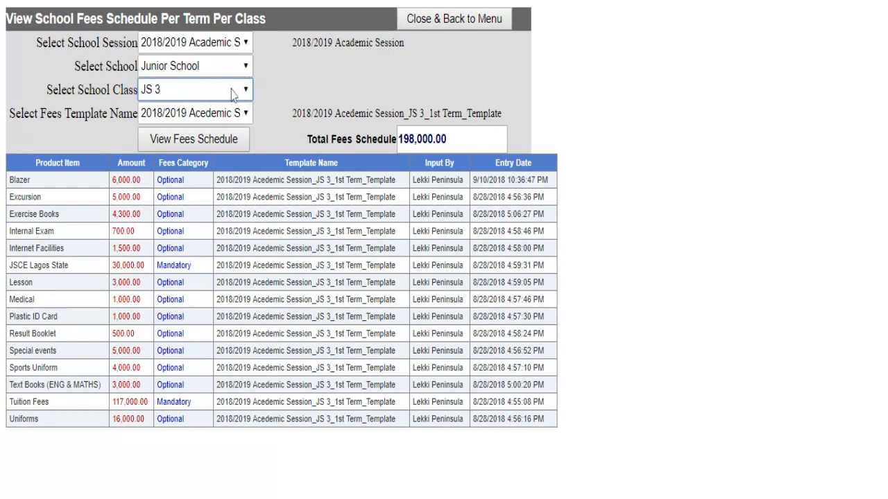
{"action": "left_click", "coordinate": [207, 106]}
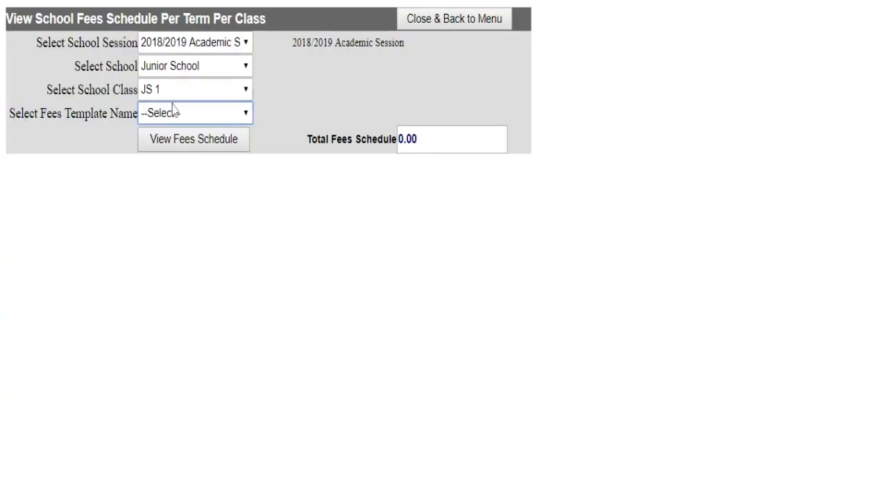
- Show the JS 1 first-term fee schedule
{"action": "left_click", "coordinate": [171, 116]}
{"action": "left_click", "coordinate": [179, 132]}
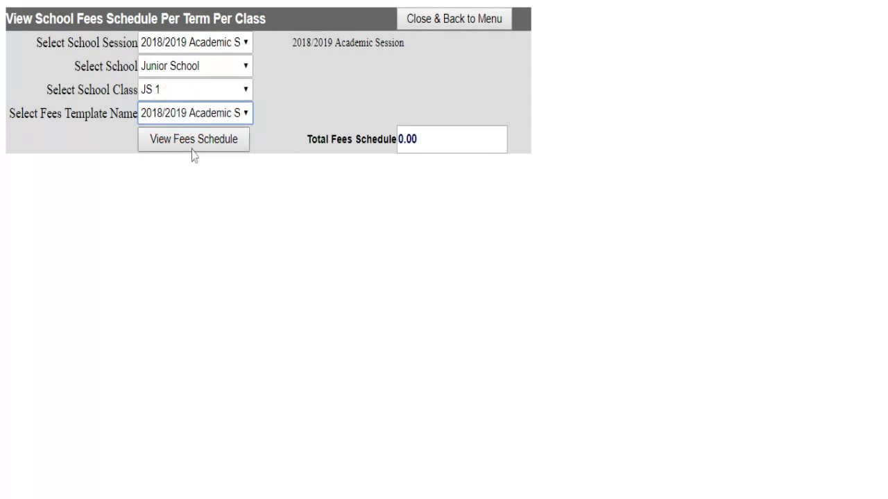
{"action": "left_click", "coordinate": [187, 143]}
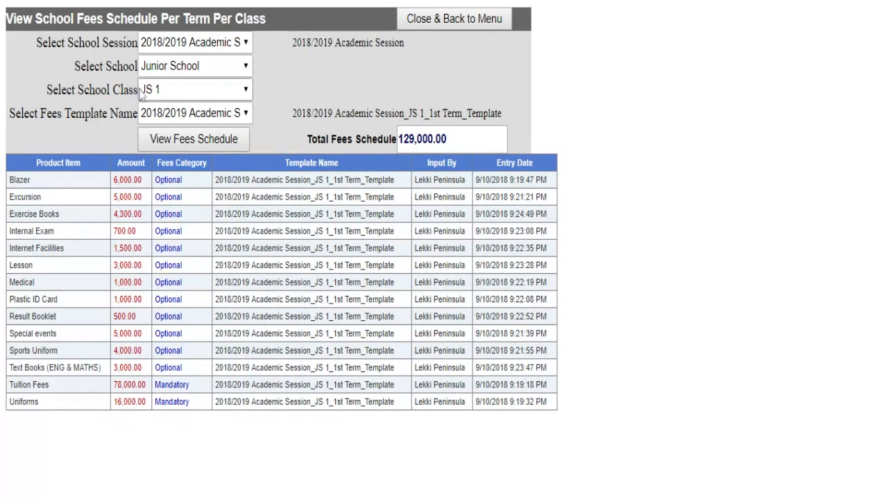
- Show the Nursery School Nursery 1A 2018/2019 1st term fee schedule, totalling 38,000.00
{"action": "left_click", "coordinate": [185, 67]}
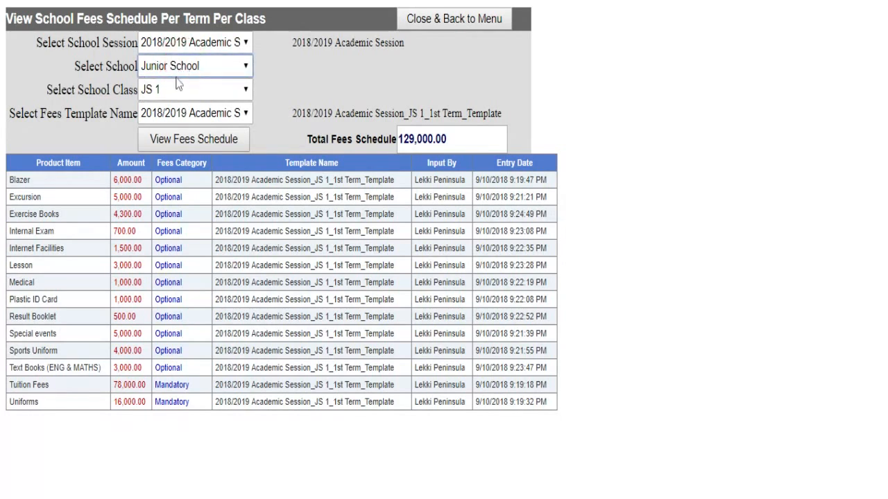
{"action": "left_click", "coordinate": [175, 132]}
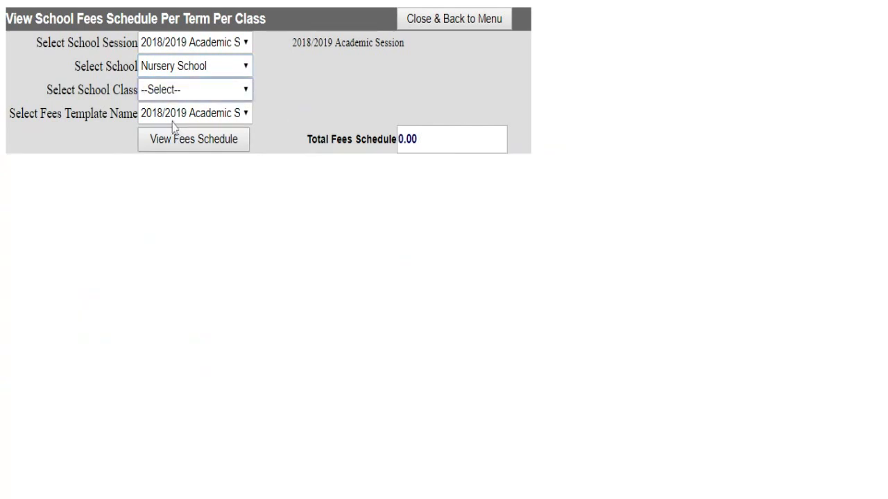
{"action": "left_click", "coordinate": [178, 91]}
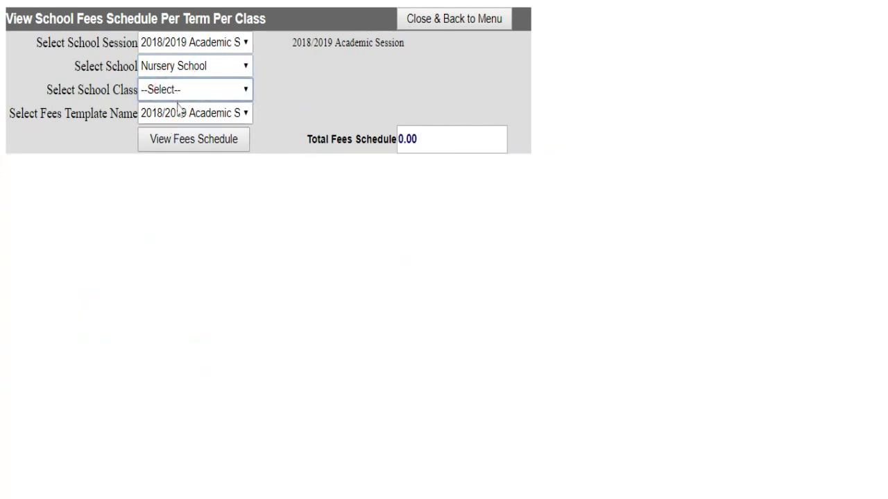
{"action": "left_click", "coordinate": [178, 111]}
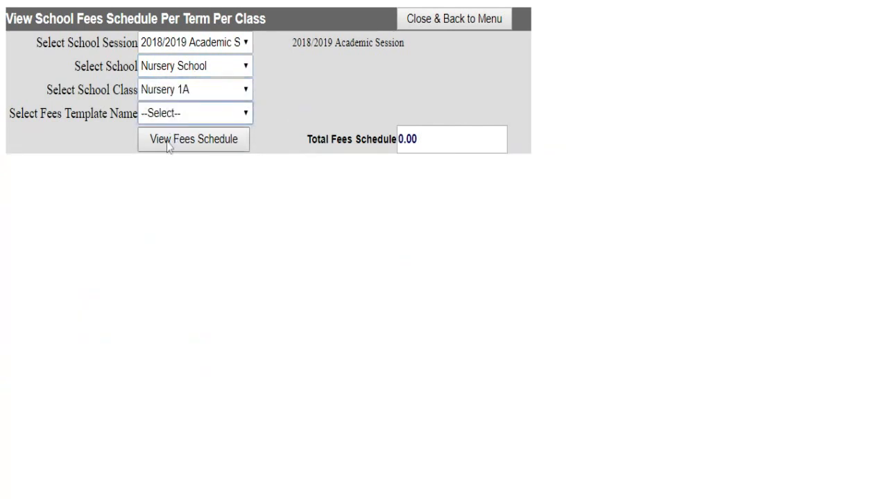
{"action": "left_click", "coordinate": [168, 117]}
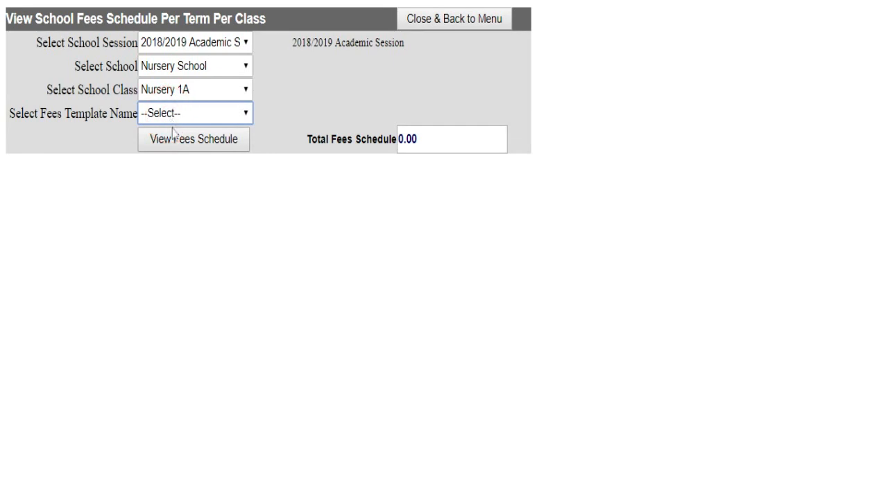
{"action": "left_click", "coordinate": [174, 134]}
{"action": "left_click", "coordinate": [175, 151]}
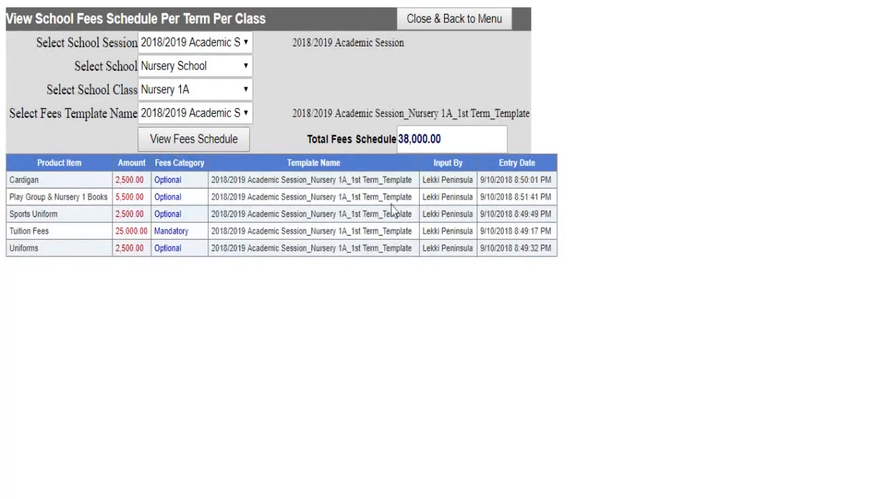
- Load the Nursery 1A 2nd term template, whose schedule totals 0.00
{"action": "left_click", "coordinate": [183, 112]}
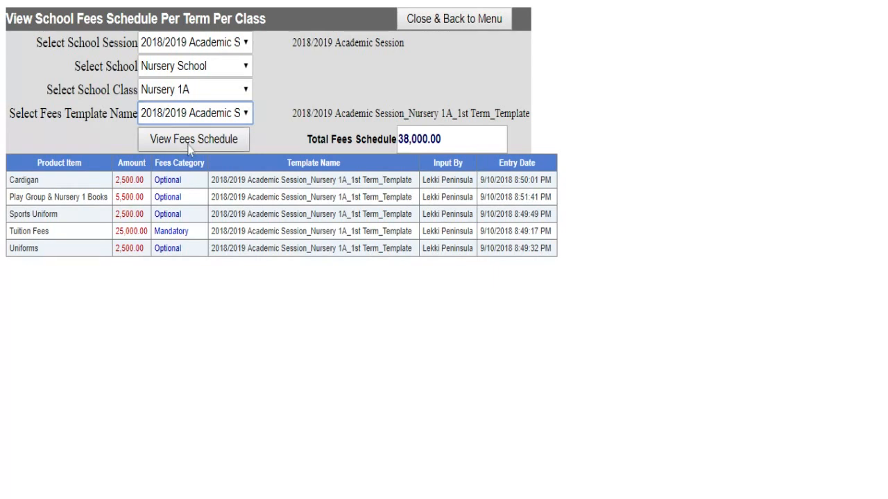
{"action": "left_click", "coordinate": [189, 148]}
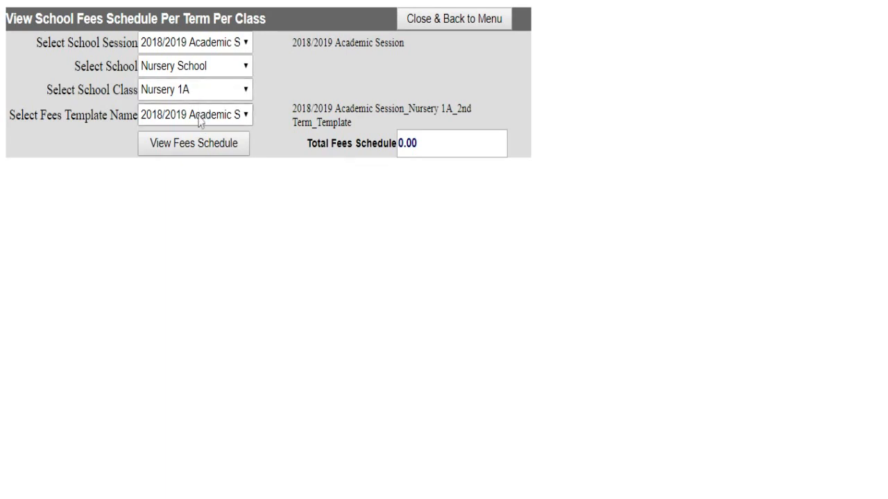
{"action": "left_click", "coordinate": [217, 70]}
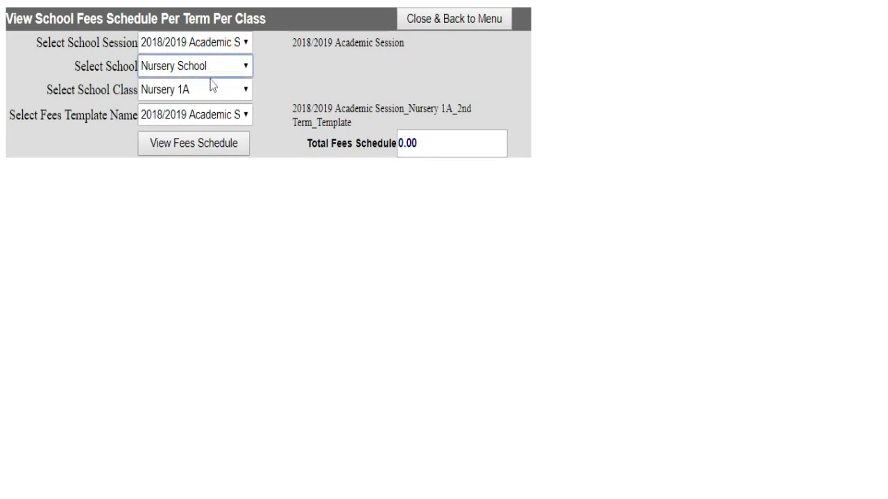
- Show the Senior School SS 1 2018/2019 1st term fee schedule, zoomed in for readability
{"action": "left_click", "coordinate": [192, 157]}
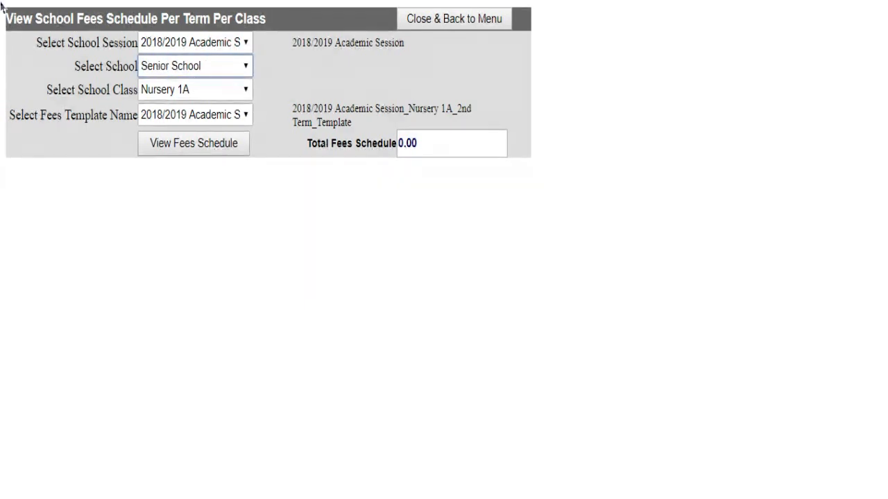
{"action": "left_click", "coordinate": [197, 98]}
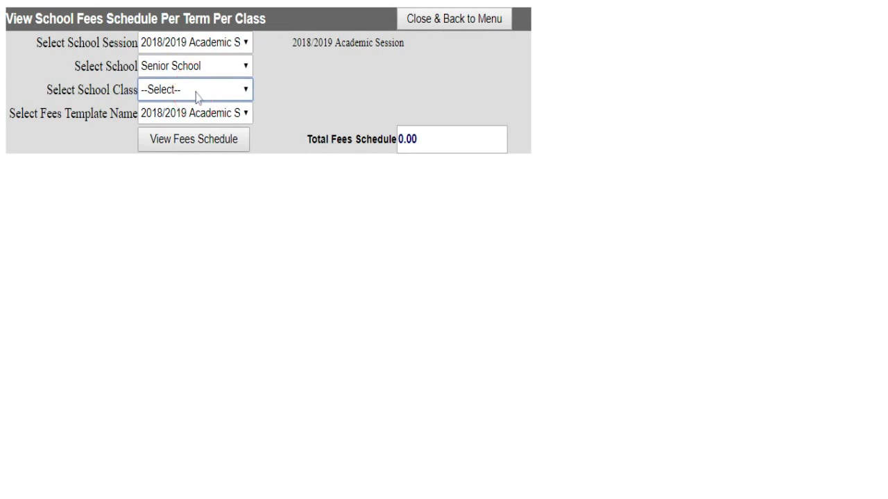
{"action": "left_click", "coordinate": [188, 112]}
{"action": "left_click", "coordinate": [183, 121]}
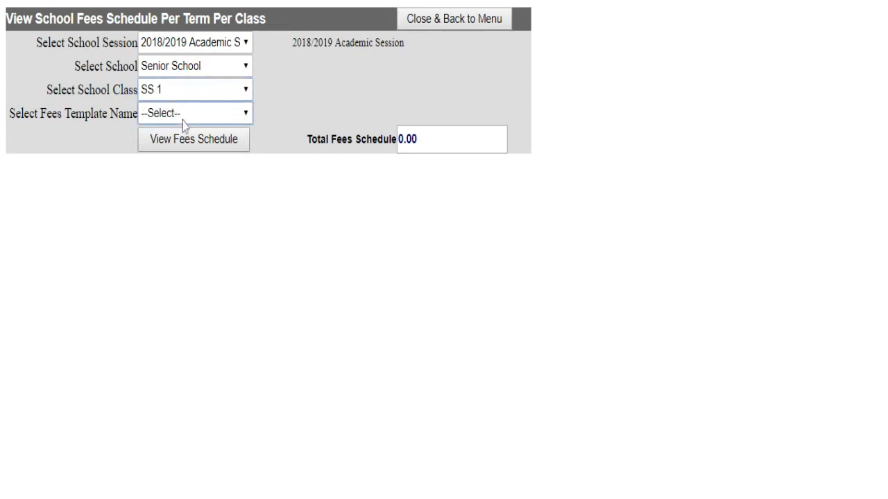
{"action": "left_click", "coordinate": [197, 153]}
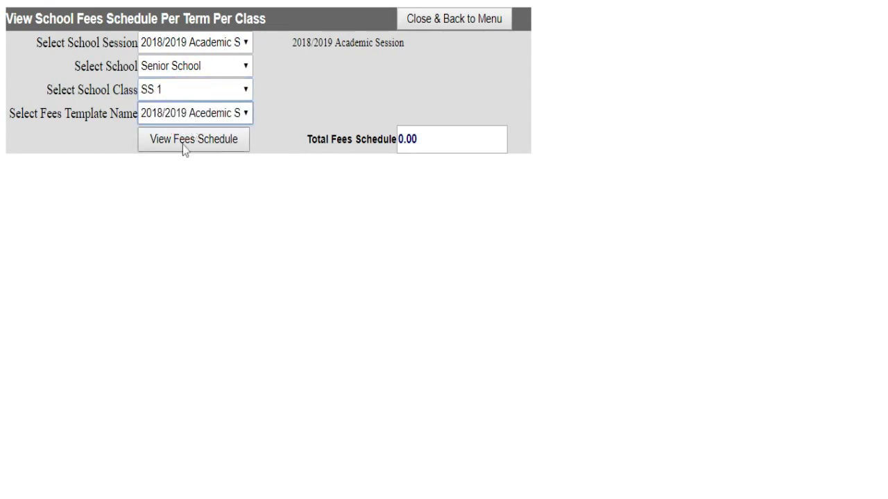
{"action": "left_click", "coordinate": [184, 147]}
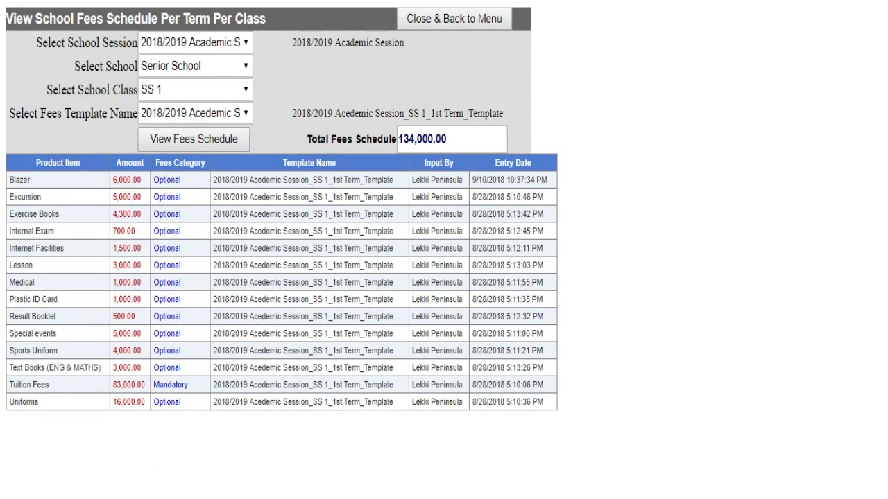
{"action": "key", "text": "ctrl+plus"}
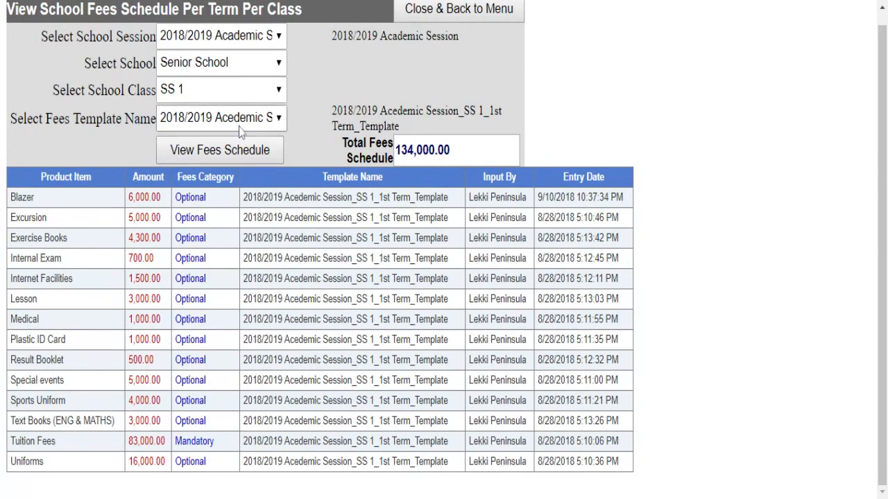
- View the SS 1 2nd term schedule (83,000.00), then return to the Administrator Menu
{"action": "left_click", "coordinate": [242, 122]}
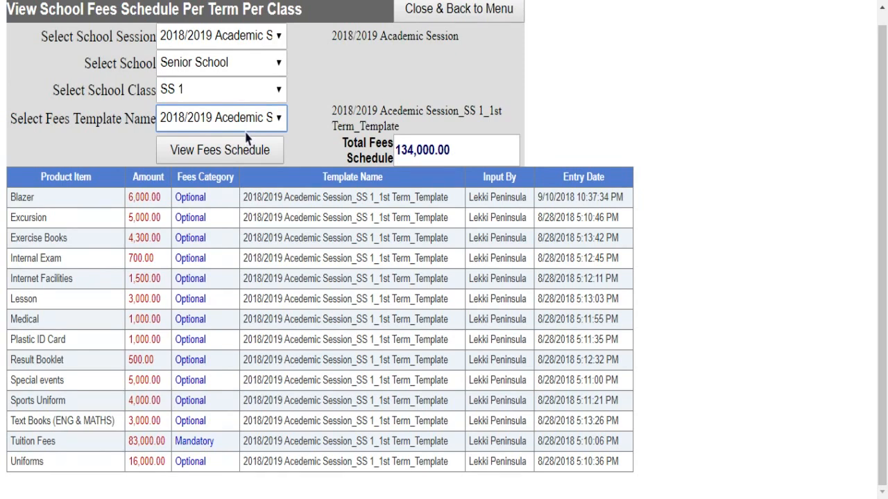
{"action": "left_click", "coordinate": [224, 156]}
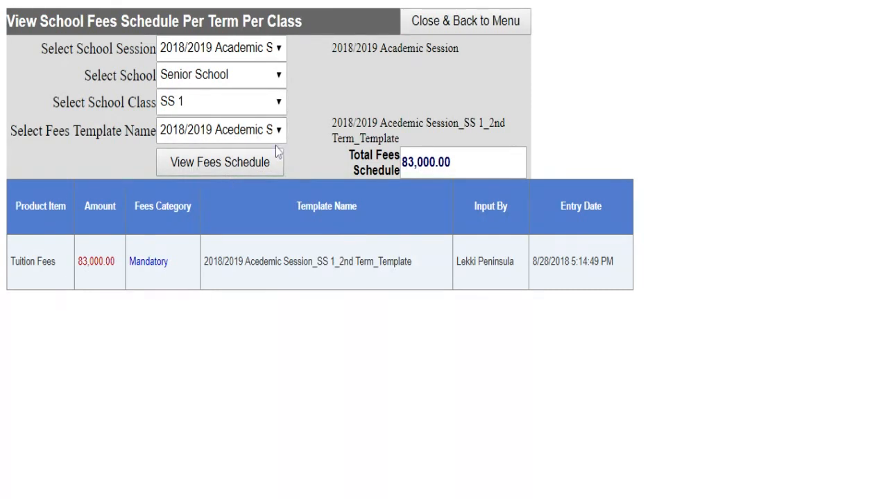
{"action": "left_click", "coordinate": [418, 22]}
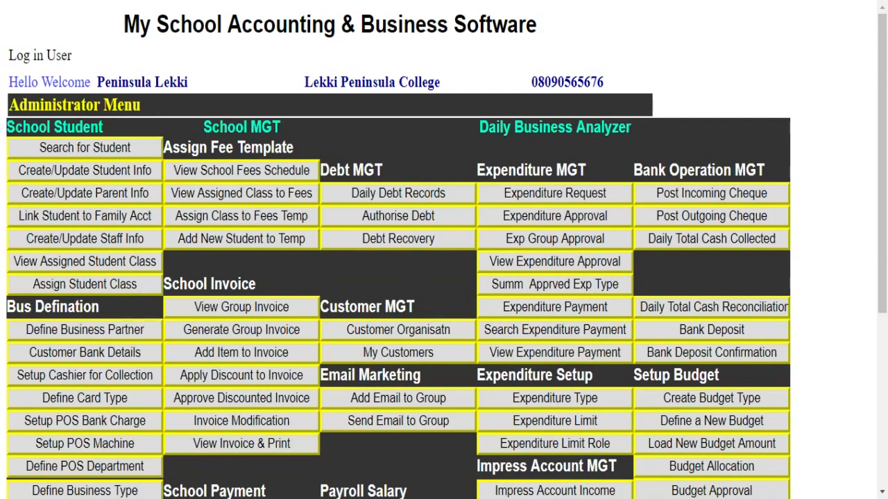
- In View Assigned Class to Fees, list students on the 2018/2019 Junior School JS 1 1st term template
{"action": "left_click", "coordinate": [258, 198]}
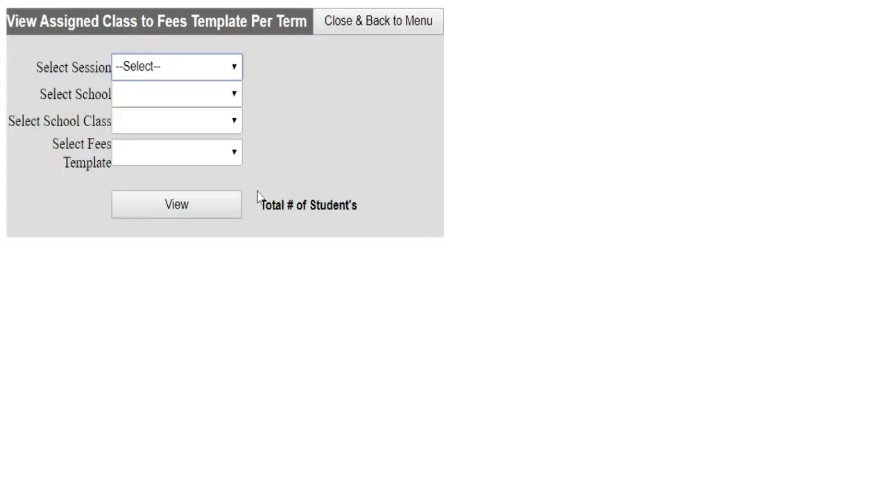
{"action": "left_click", "coordinate": [233, 67]}
{"action": "left_click", "coordinate": [182, 126]}
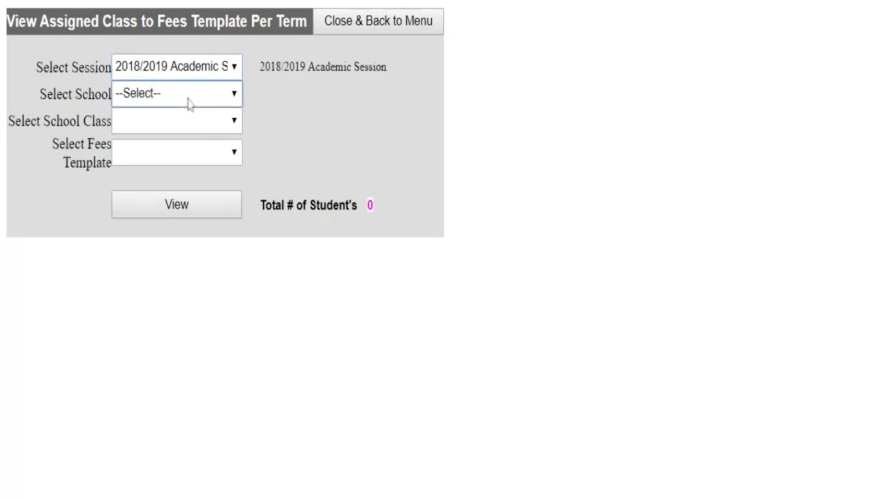
{"action": "left_click", "coordinate": [190, 95]}
{"action": "left_click", "coordinate": [187, 115]}
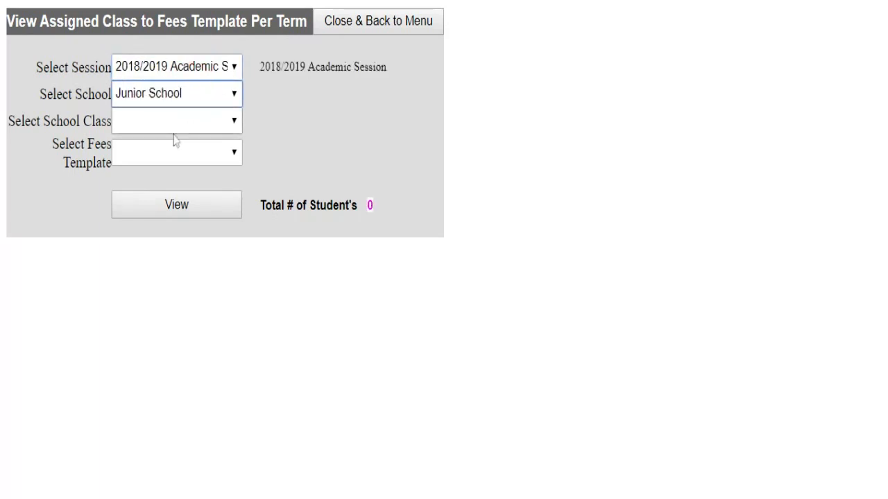
{"action": "left_click", "coordinate": [177, 128]}
{"action": "left_click", "coordinate": [174, 143]}
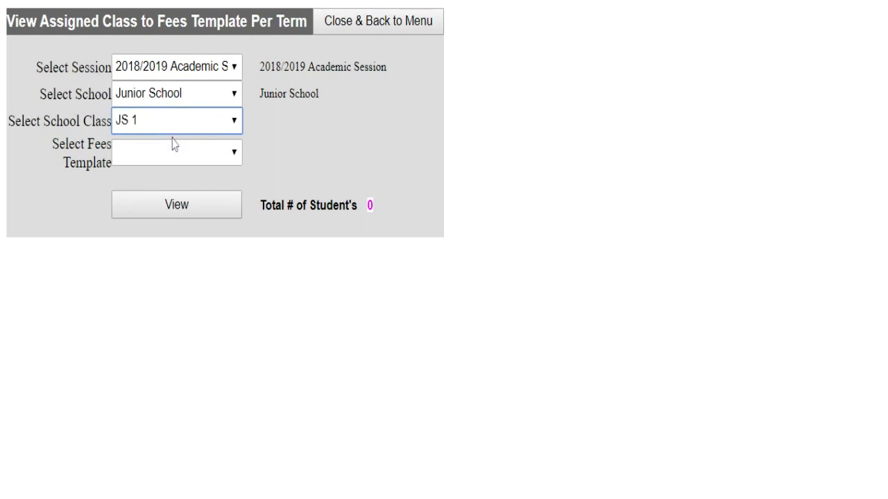
{"action": "left_click", "coordinate": [156, 164]}
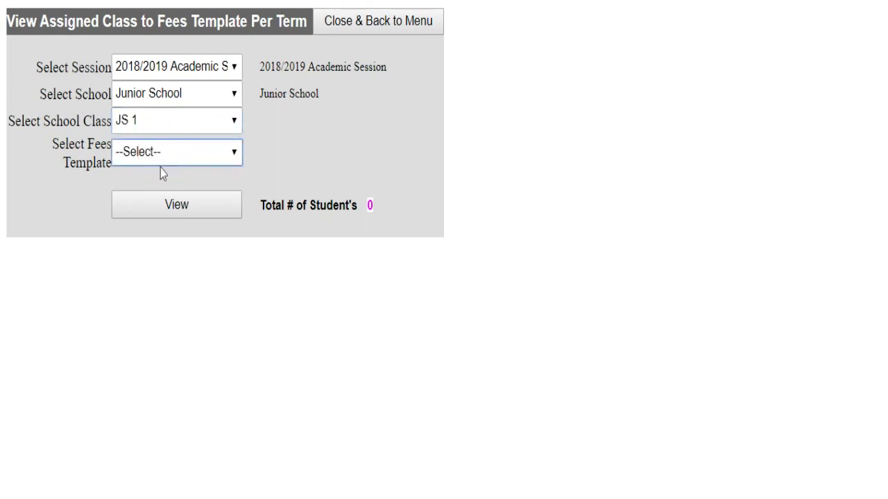
{"action": "left_click", "coordinate": [160, 168]}
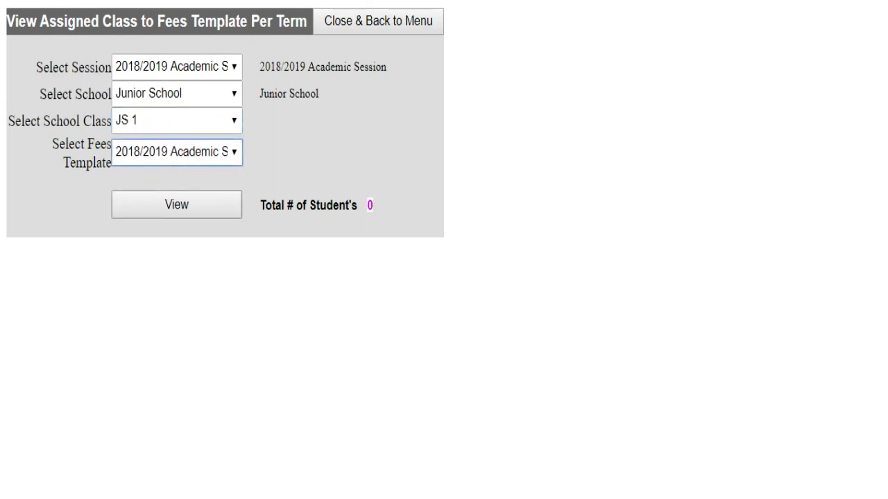
{"action": "left_click", "coordinate": [163, 209]}
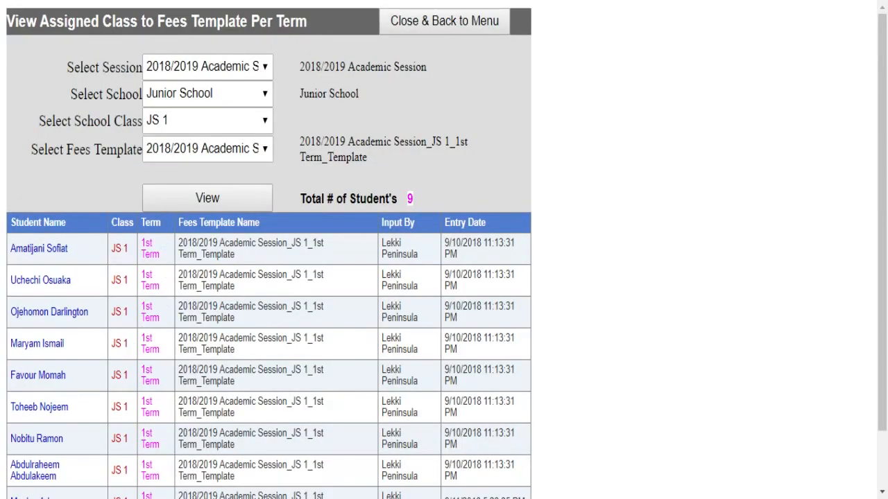
- Switch to the JS 3 1st term template and scroll through its 23 assigned students
{"action": "scroll", "coordinate": [116, 361], "scroll_direction": "down", "scroll_amount": 1}
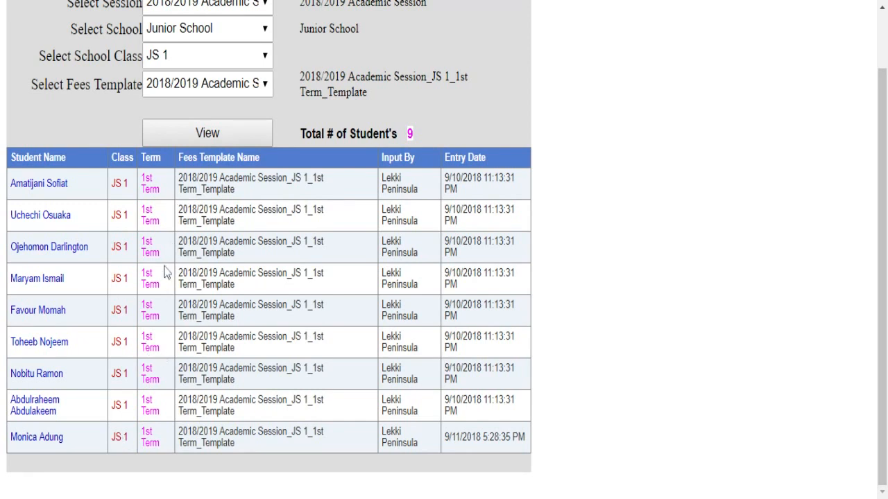
{"action": "scroll", "coordinate": [348, 314], "scroll_direction": "up", "scroll_amount": 2}
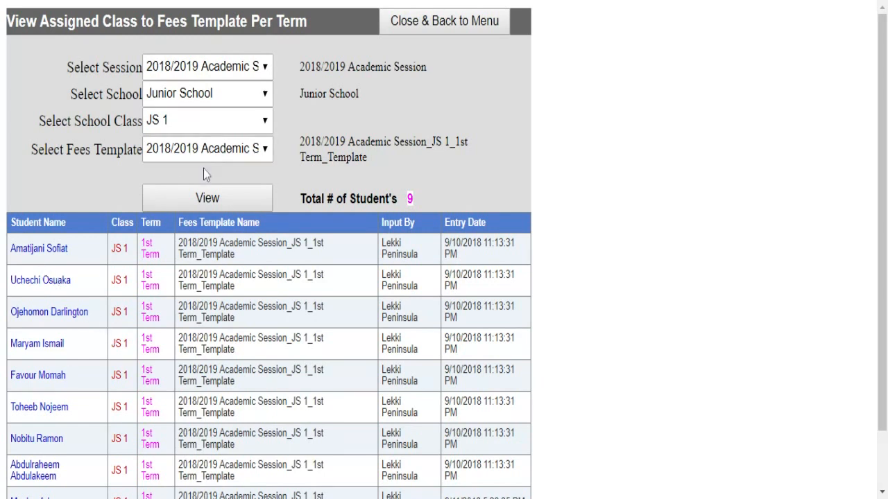
{"action": "left_click", "coordinate": [214, 129]}
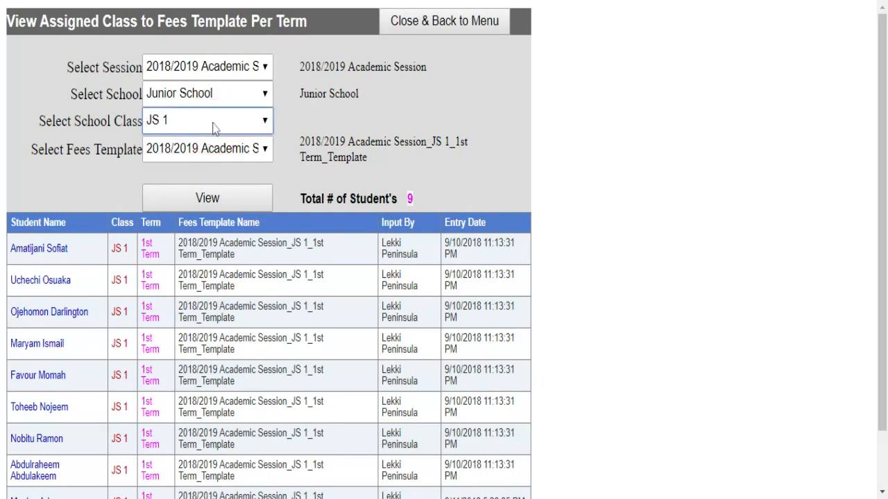
{"action": "left_click", "coordinate": [203, 139]}
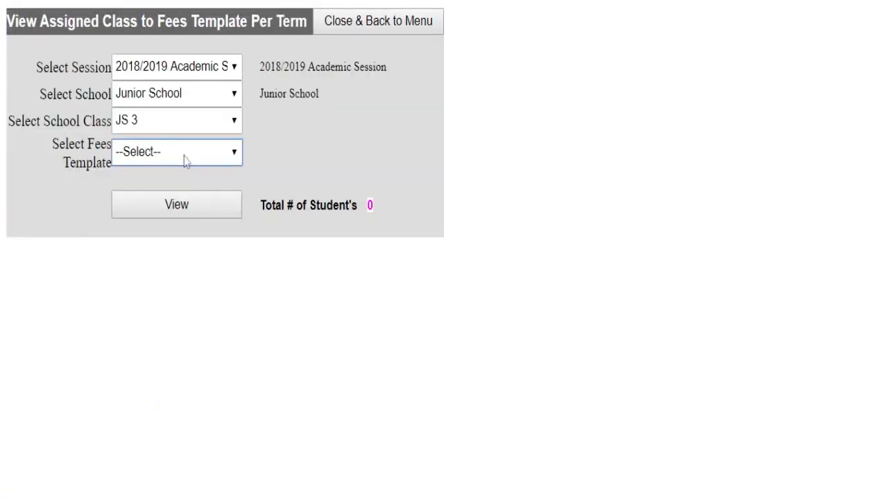
{"action": "left_click", "coordinate": [185, 155]}
{"action": "left_click", "coordinate": [187, 175]}
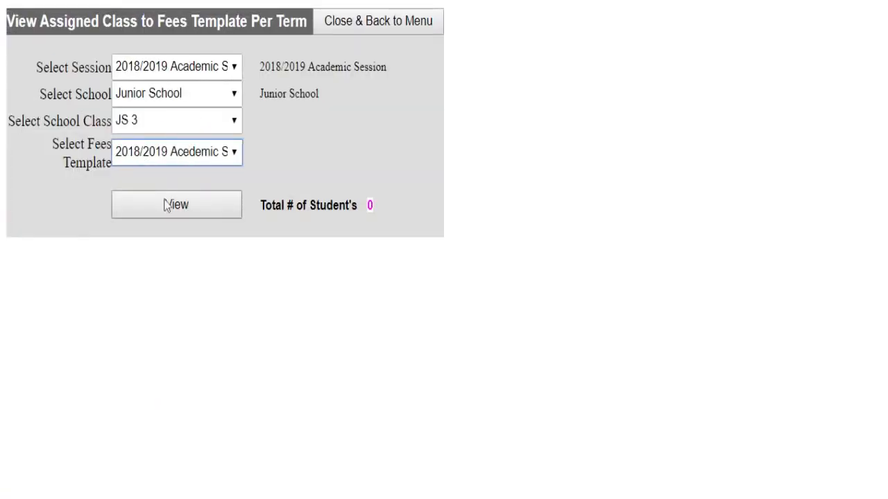
{"action": "left_click", "coordinate": [171, 210]}
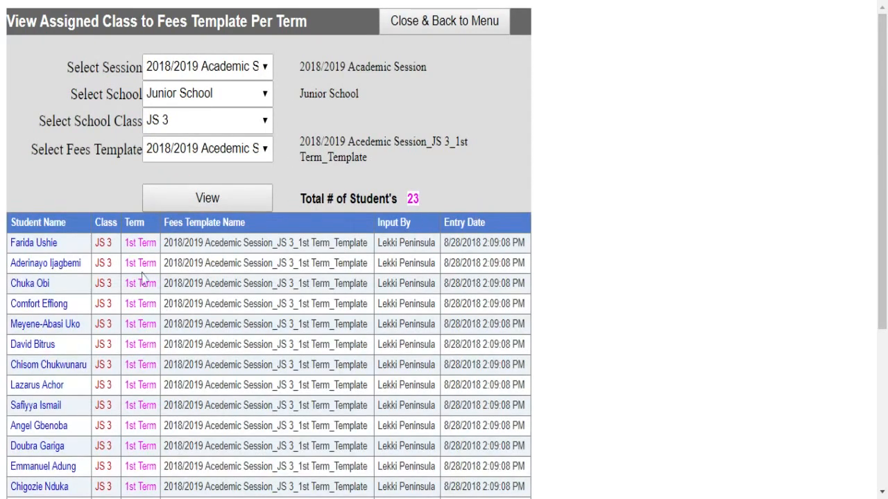
{"action": "scroll", "coordinate": [188, 313], "scroll_direction": "down", "scroll_amount": 3}
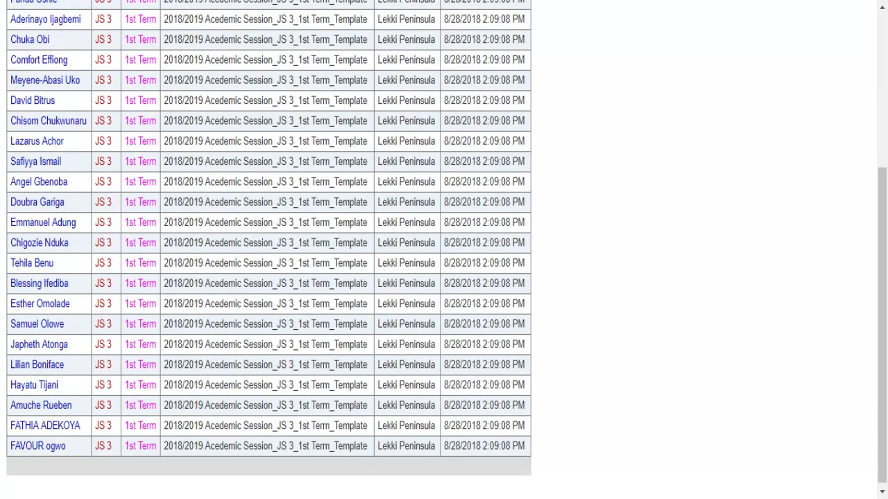
{"action": "scroll", "coordinate": [347, 297], "scroll_direction": "up", "scroll_amount": 2}
{"action": "scroll", "coordinate": [216, 394], "scroll_direction": "up", "scroll_amount": 2}
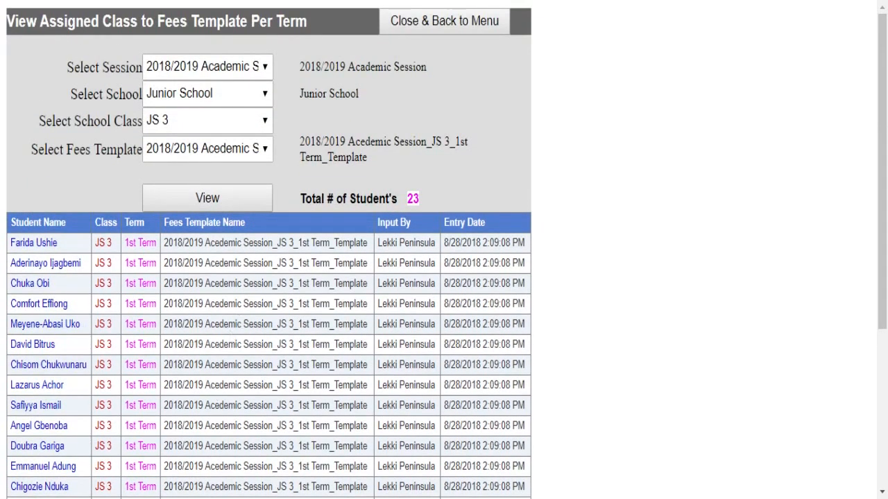
- Back at the menu, open and close Add New Student to Temp, then open Assign Class to Fees Temp
{"action": "left_click", "coordinate": [446, 26]}
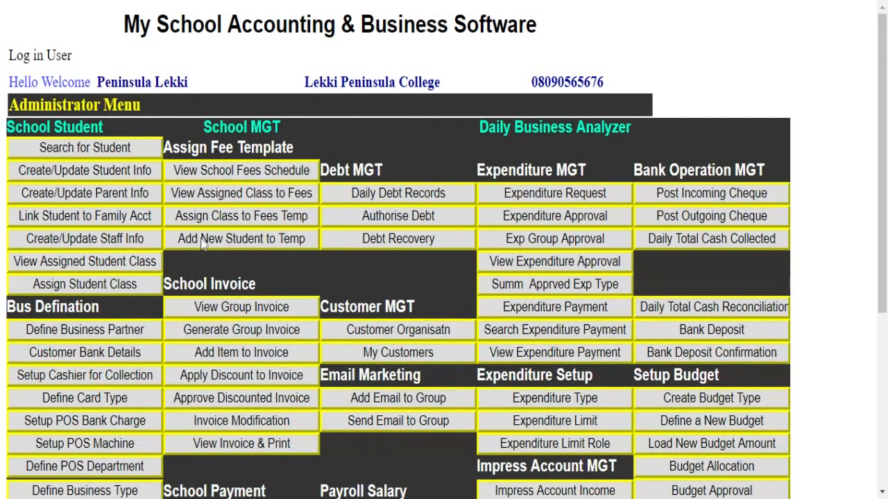
{"action": "left_click", "coordinate": [206, 243]}
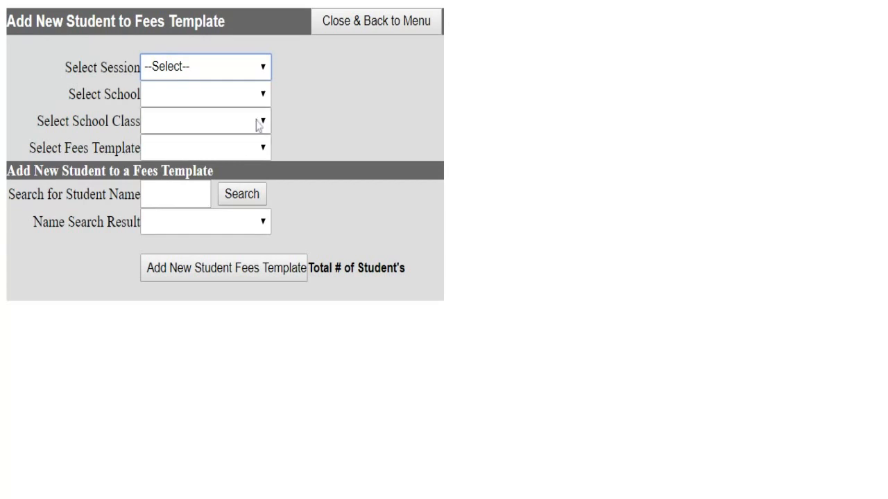
{"action": "left_click", "coordinate": [347, 31]}
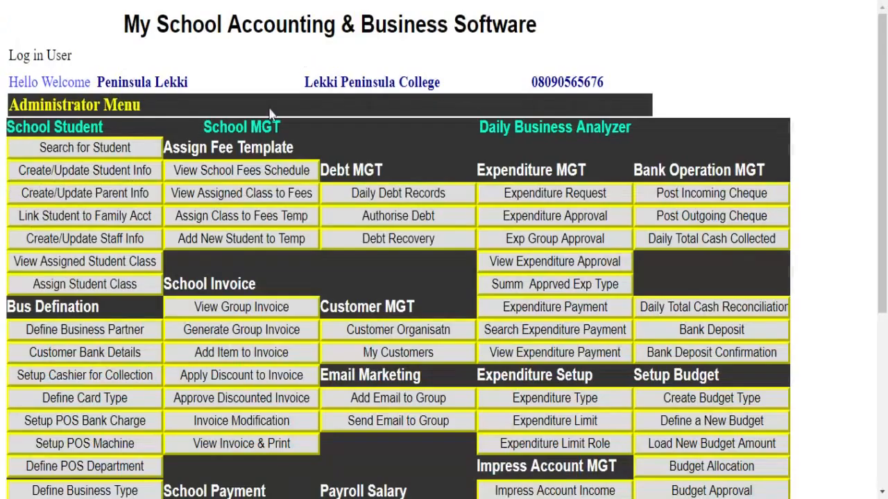
{"action": "left_click", "coordinate": [267, 219]}
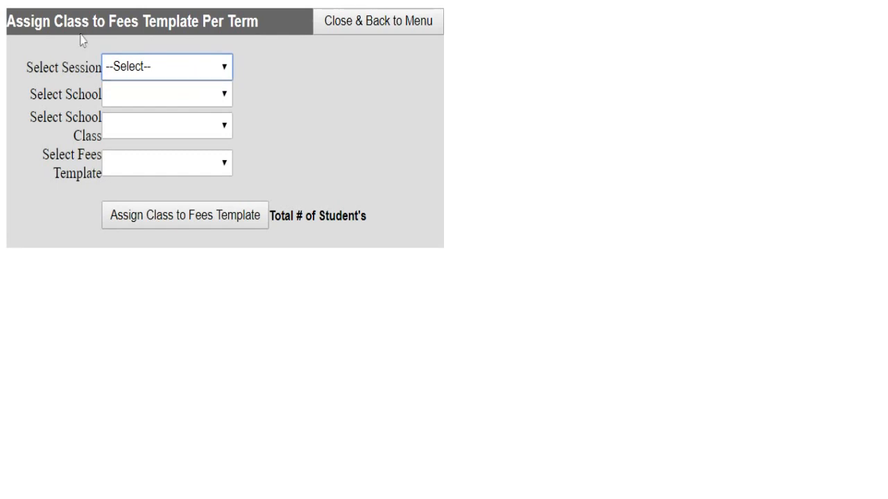
- Assign 2018/2019 Junior School JS 3 to the 2nd Term fees template and list its students
{"action": "left_click", "coordinate": [182, 66]}
{"action": "left_click", "coordinate": [169, 82]}
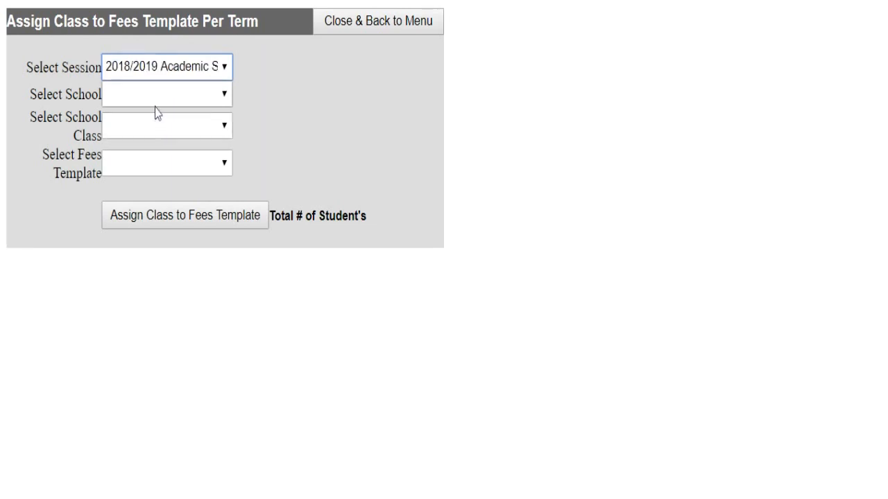
{"action": "left_click", "coordinate": [158, 99]}
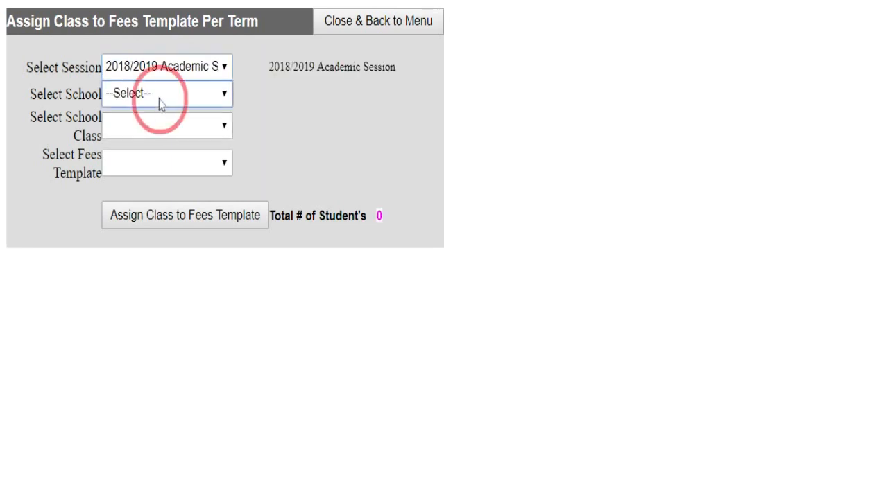
{"action": "left_click", "coordinate": [160, 132]}
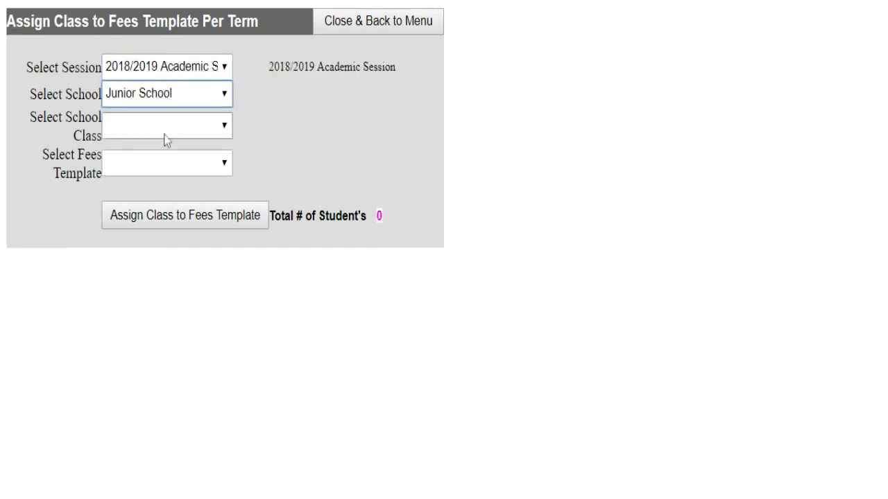
{"action": "left_click", "coordinate": [177, 133]}
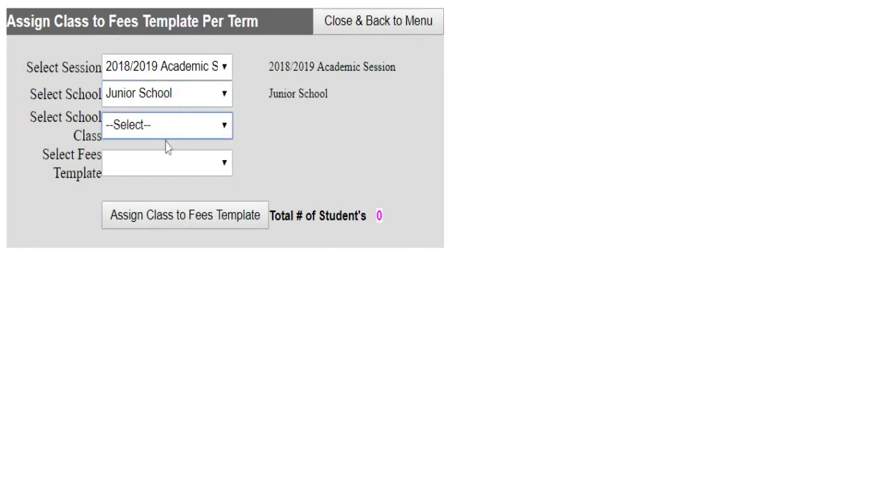
{"action": "left_click", "coordinate": [145, 190]}
{"action": "left_click", "coordinate": [213, 162]}
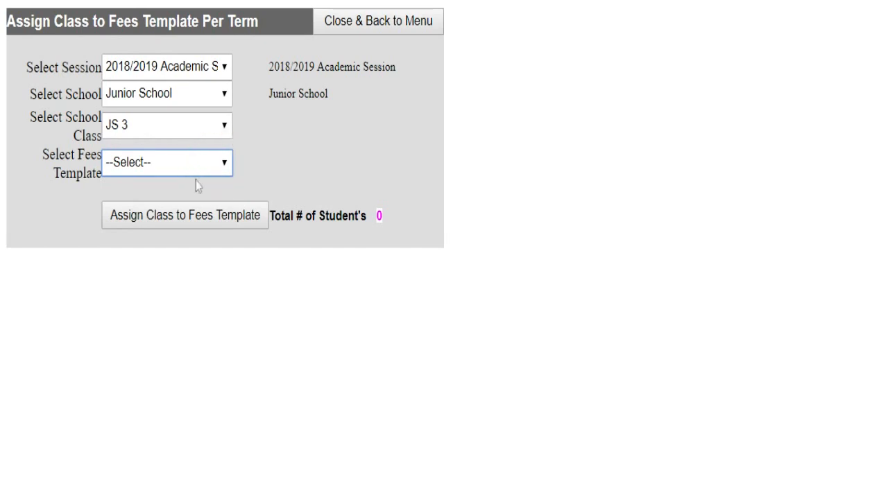
{"action": "left_click", "coordinate": [199, 181]}
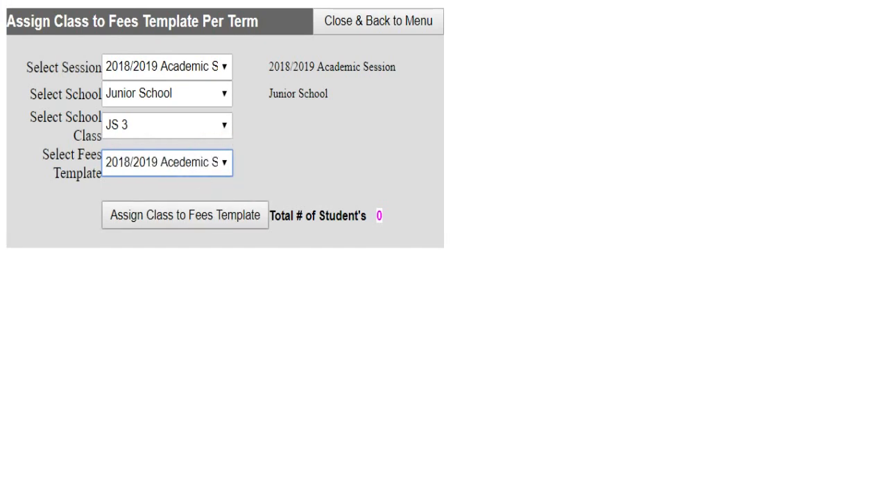
{"action": "left_click", "coordinate": [151, 215]}
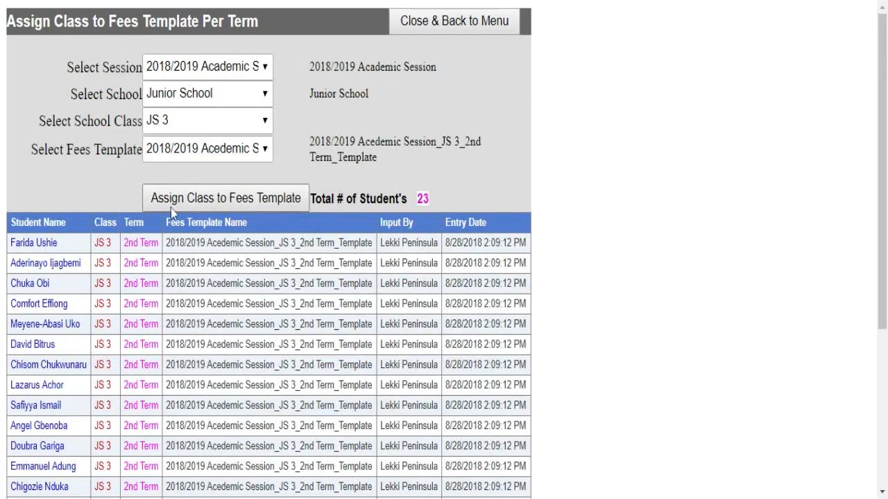
- Review the 23 JS 3 students on the 3rd Term template, then return to the menu
{"action": "left_click", "coordinate": [236, 151]}
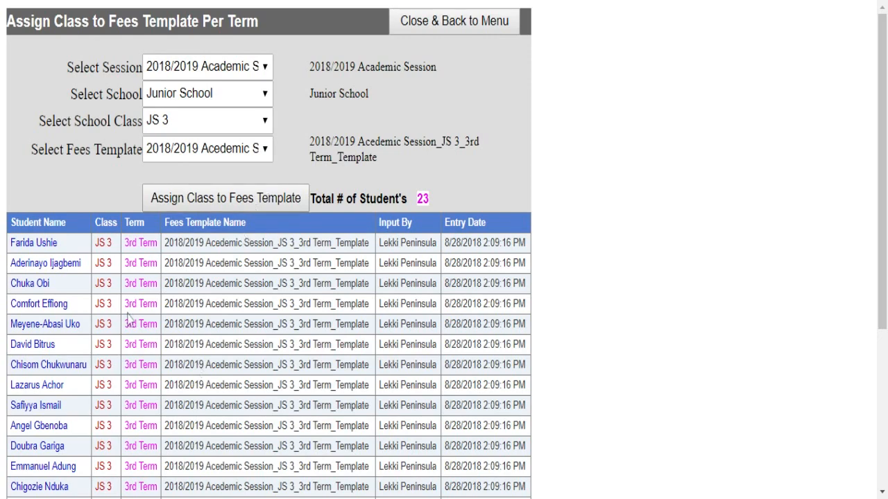
{"action": "scroll", "coordinate": [121, 316], "scroll_direction": "down", "scroll_amount": 5}
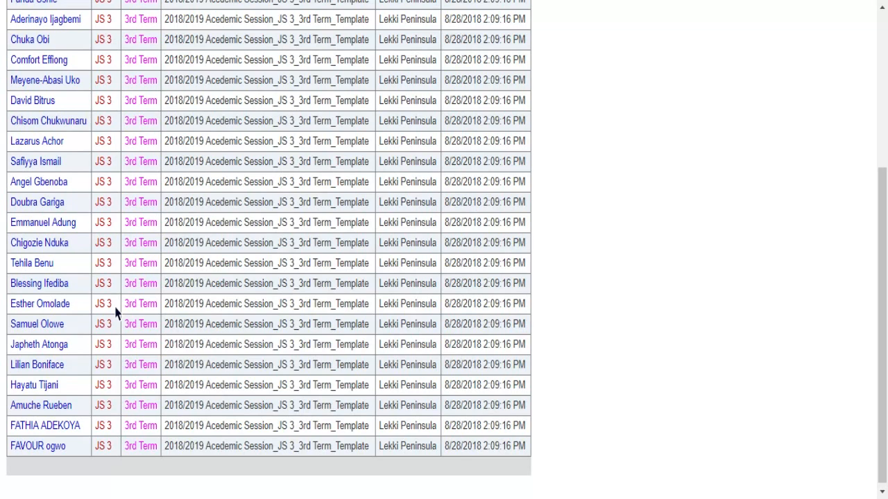
{"action": "scroll", "coordinate": [115, 312], "scroll_direction": "up", "scroll_amount": 4}
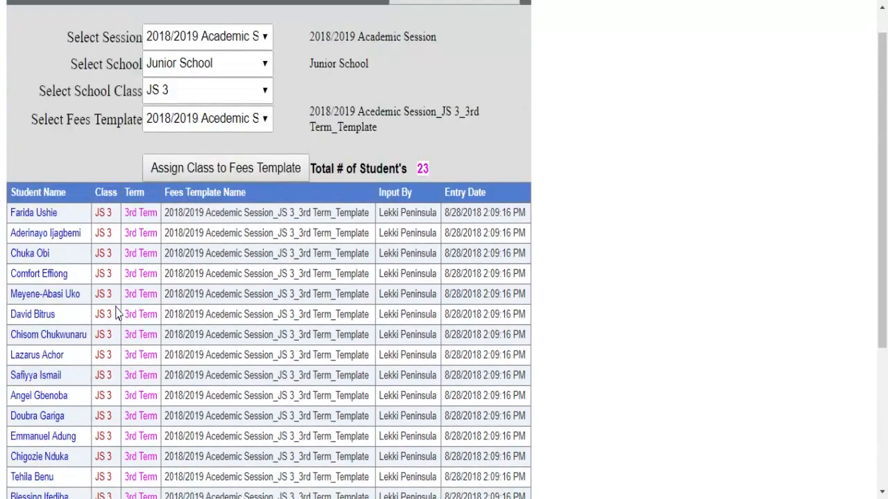
{"action": "left_click", "coordinate": [416, 20]}
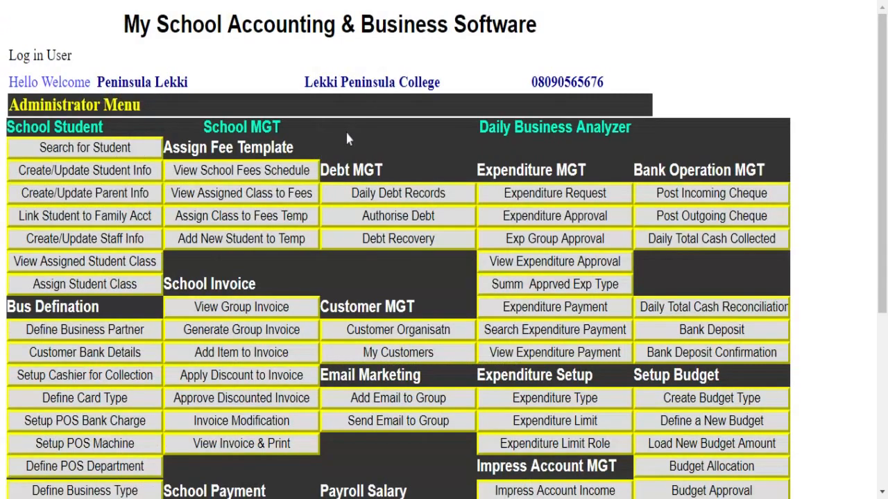
- Open Add New Student to Temp from the Administrator Menu
{"action": "left_click", "coordinate": [223, 244]}
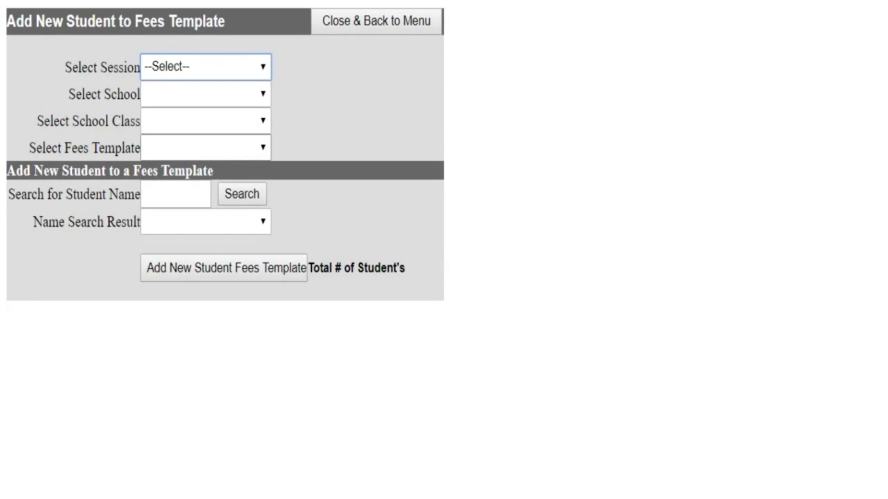
- Load the 2018/2019 Junior School JS 1 1st Term fees template and its 9 students
{"action": "left_click", "coordinate": [263, 67]}
{"action": "left_click", "coordinate": [232, 126]}
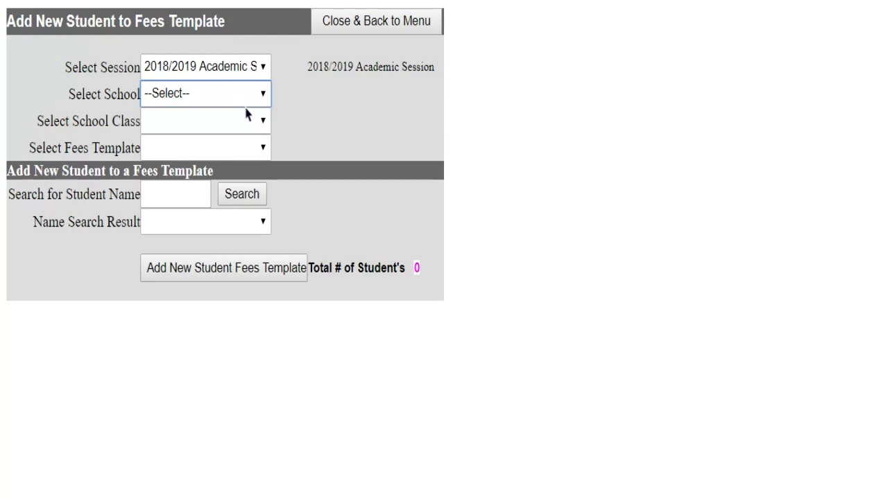
{"action": "left_click", "coordinate": [247, 115]}
{"action": "left_click", "coordinate": [228, 127]}
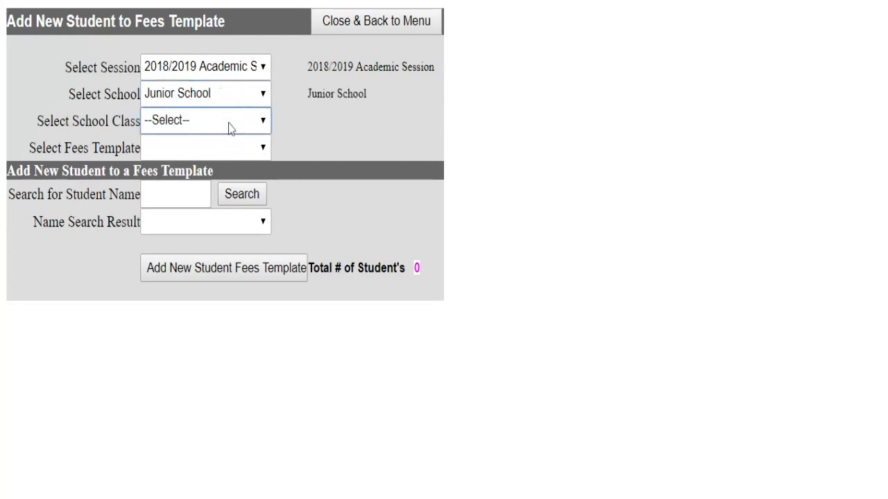
{"action": "left_click", "coordinate": [212, 149]}
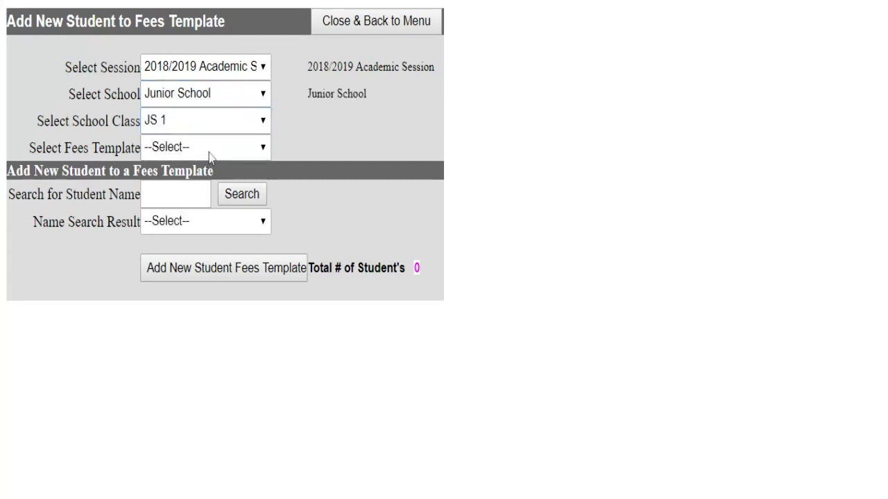
{"action": "left_click", "coordinate": [212, 150]}
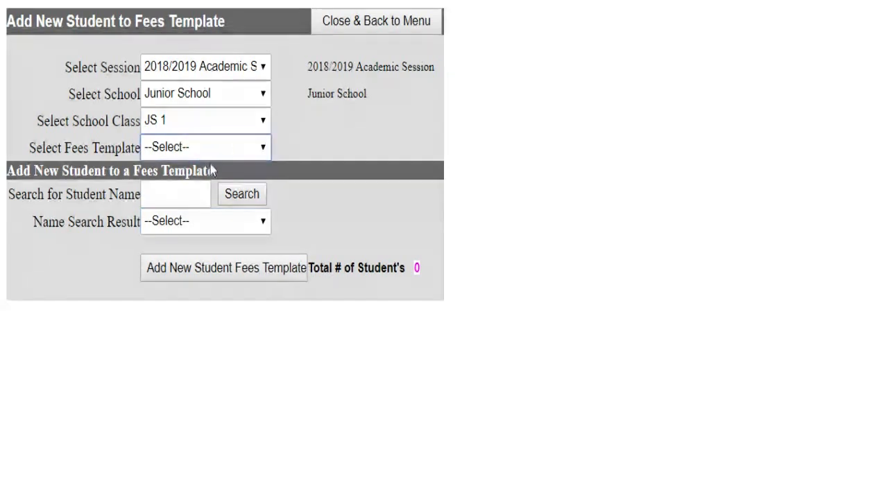
{"action": "key", "text": "Down"}
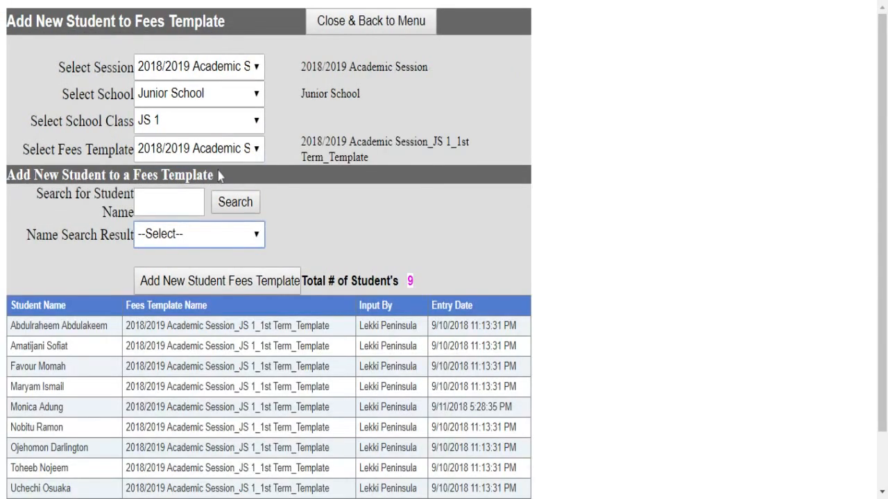
{"action": "scroll", "coordinate": [241, 385], "scroll_direction": "down", "scroll_amount": 2}
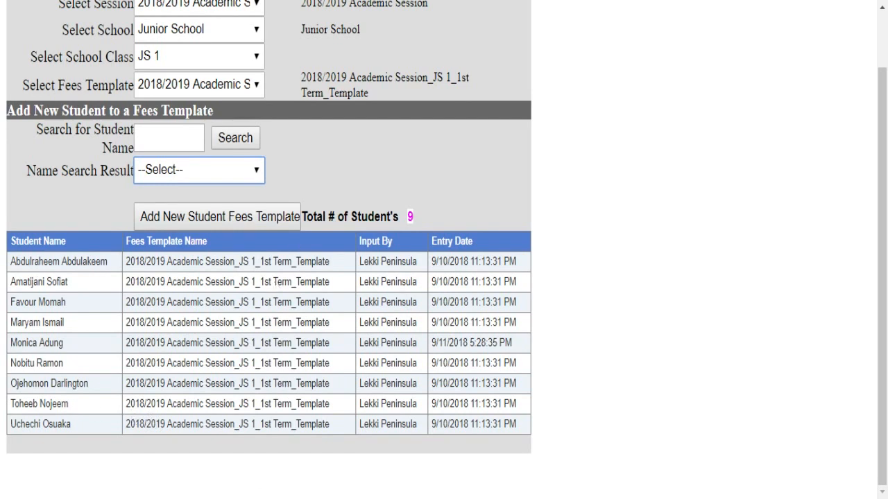
- Search for a student by partial name, pick the match, then return to the menu
{"action": "left_click", "coordinate": [184, 139]}
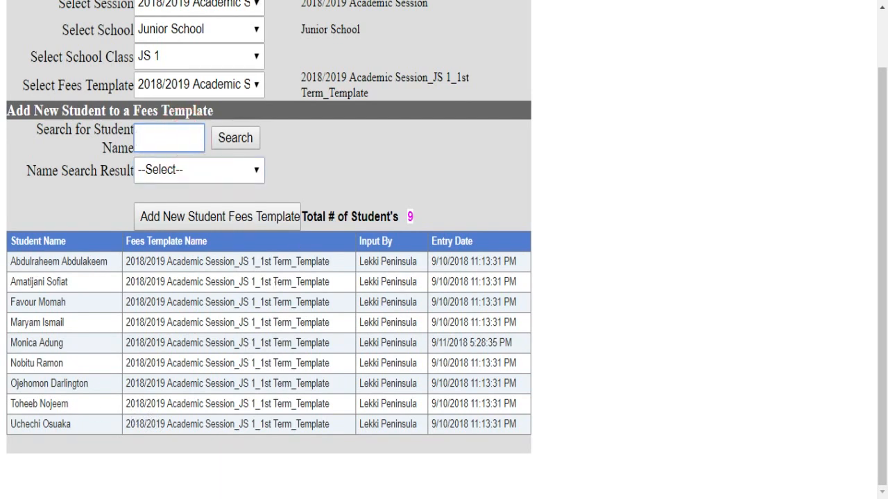
{"action": "type", "text": "ima"}
{"action": "left_click", "coordinate": [230, 144]}
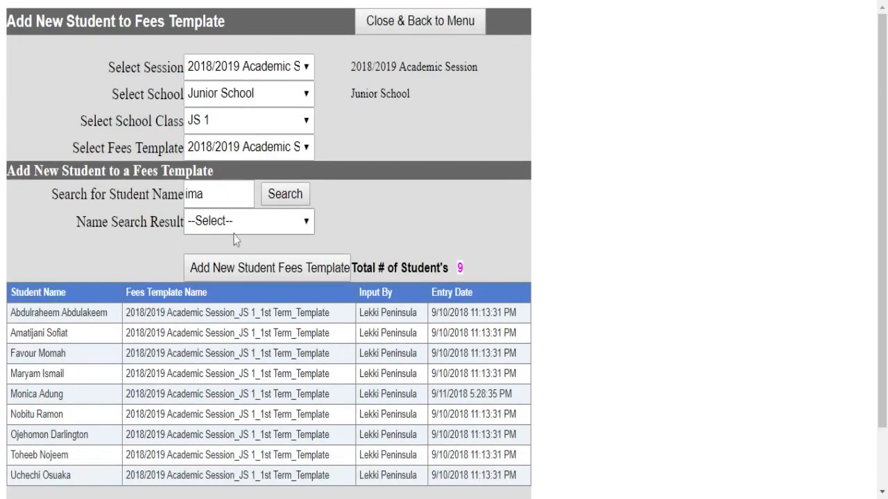
{"action": "left_click", "coordinate": [236, 225]}
{"action": "left_click", "coordinate": [284, 311]}
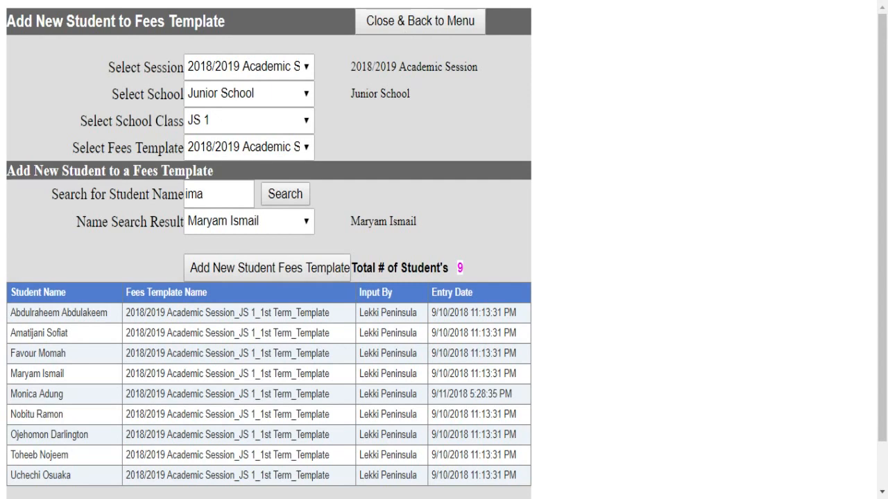
{"action": "left_click", "coordinate": [401, 22]}
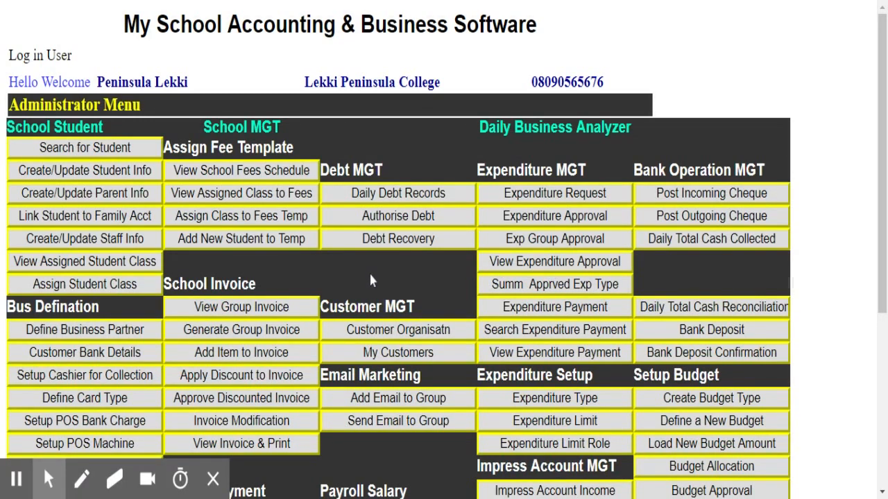
- Open View Group Invoice under School Invoice on the Administrator Menu
{"action": "left_click", "coordinate": [210, 492]}
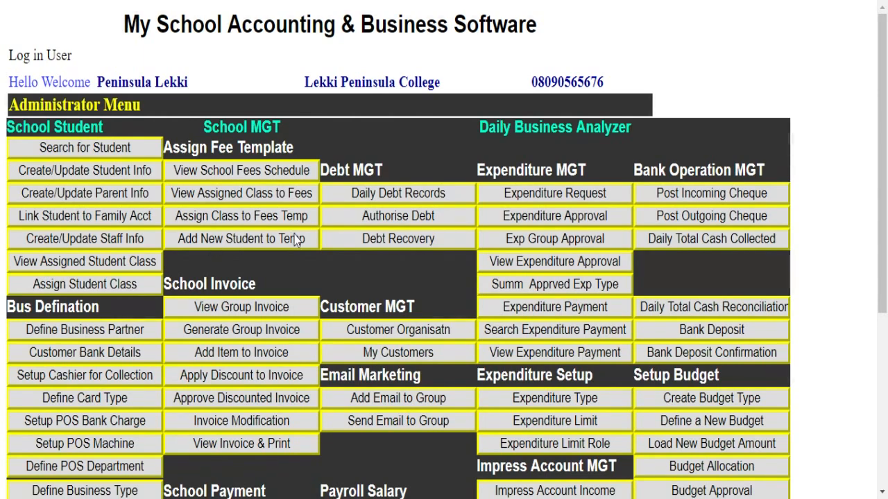
{"action": "scroll", "coordinate": [284, 285], "scroll_direction": "down", "scroll_amount": 3}
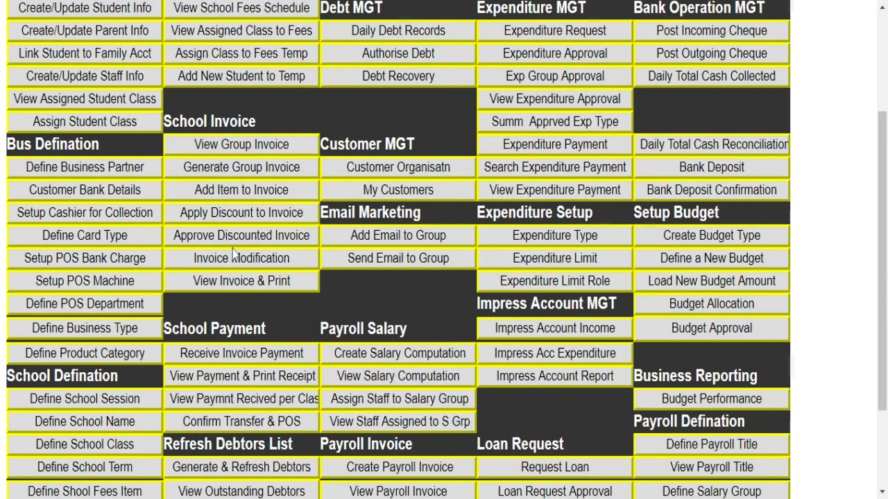
{"action": "left_click", "coordinate": [217, 150]}
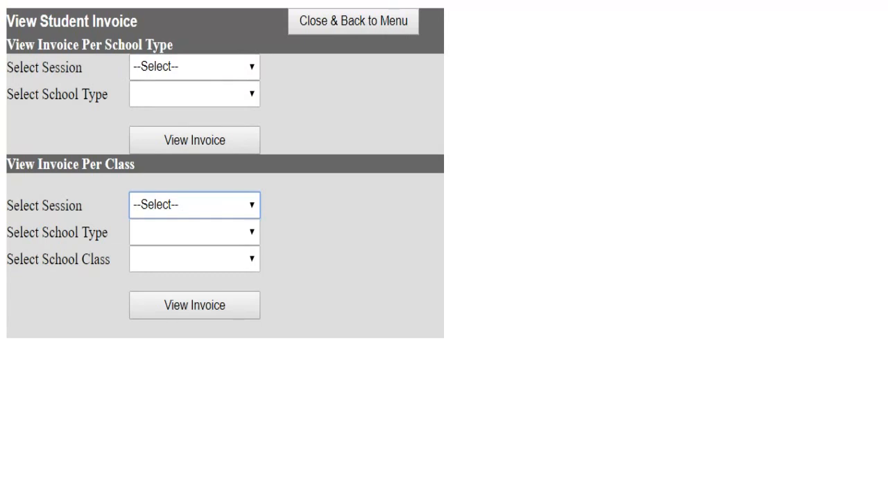
- List the 2018/2019 Junior School invoices, showing the 3,000.00 Lesson item
{"action": "left_click", "coordinate": [204, 71]}
{"action": "left_click", "coordinate": [201, 88]}
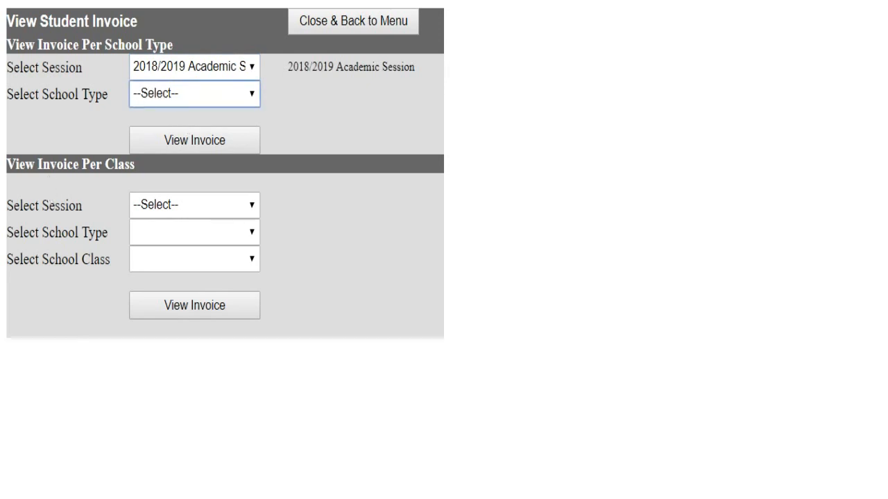
{"action": "left_click", "coordinate": [212, 102]}
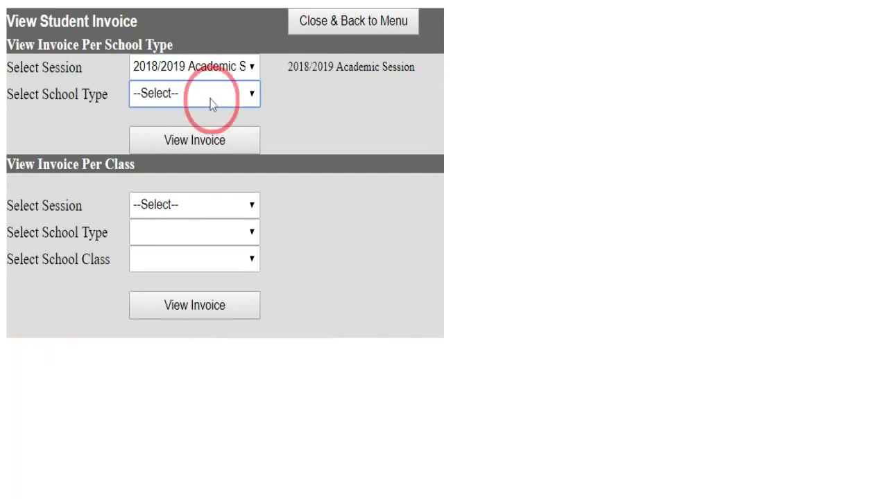
{"action": "left_click", "coordinate": [203, 111]}
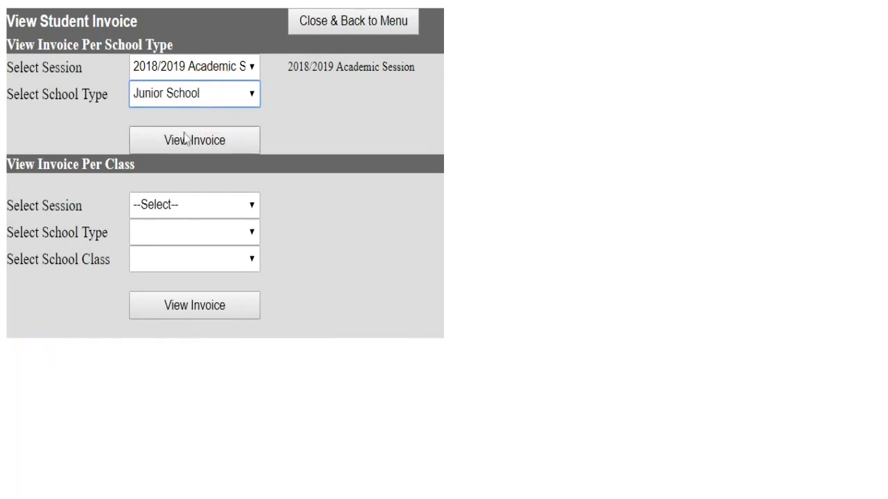
{"action": "left_click", "coordinate": [199, 147]}
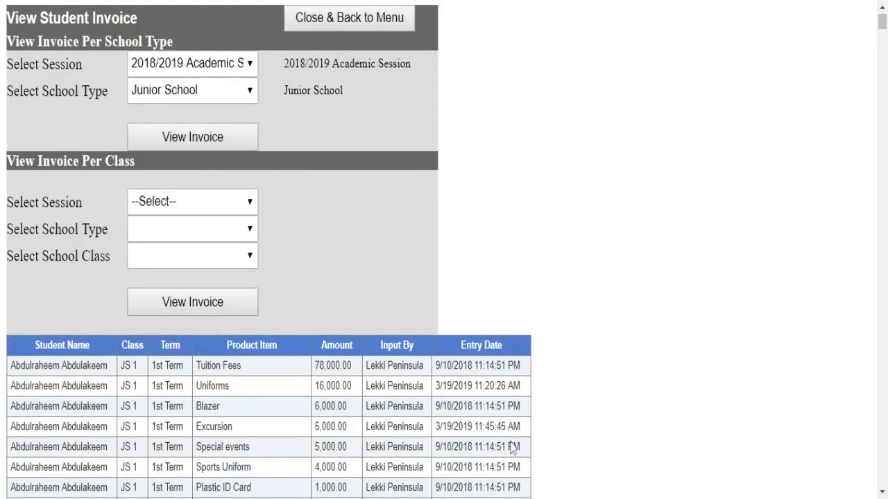
{"action": "scroll", "coordinate": [520, 448], "scroll_direction": "down", "scroll_amount": 20}
{"action": "scroll", "coordinate": [310, 355], "scroll_direction": "up", "scroll_amount": 20}
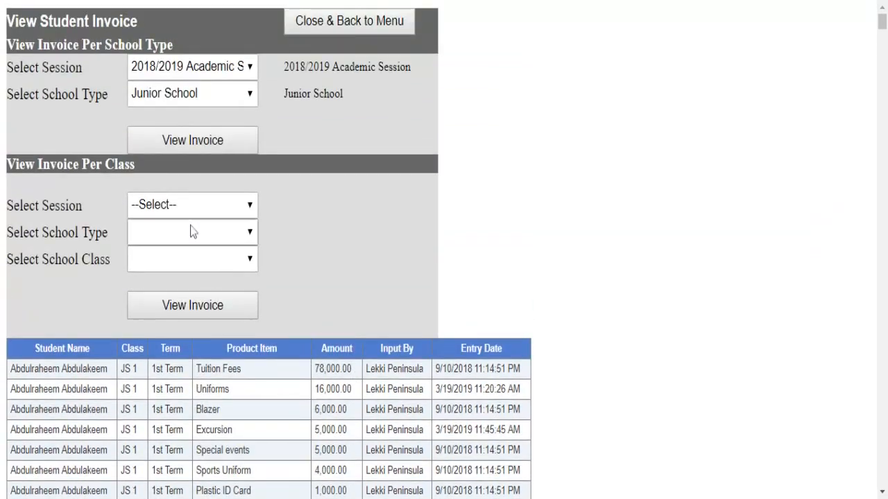
- Review the 2018/2019 Junior School JS 1 class invoices, then return to the menu
{"action": "left_click", "coordinate": [198, 207]}
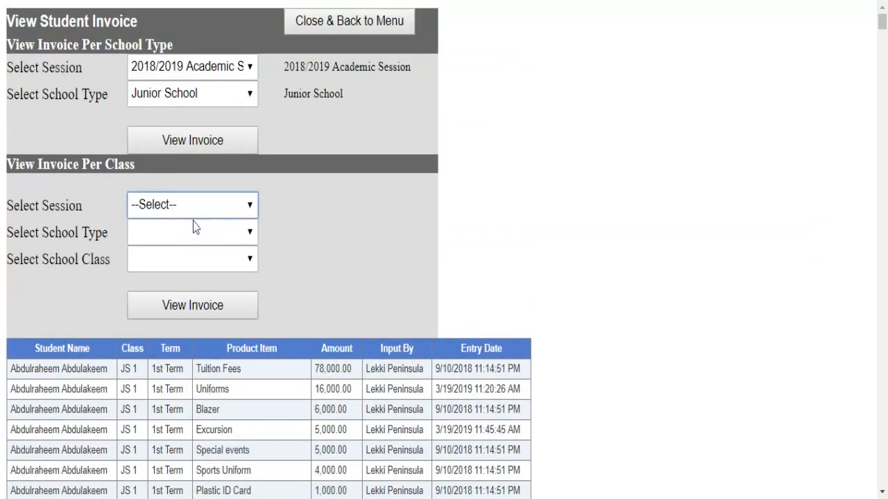
{"action": "left_click", "coordinate": [194, 227]}
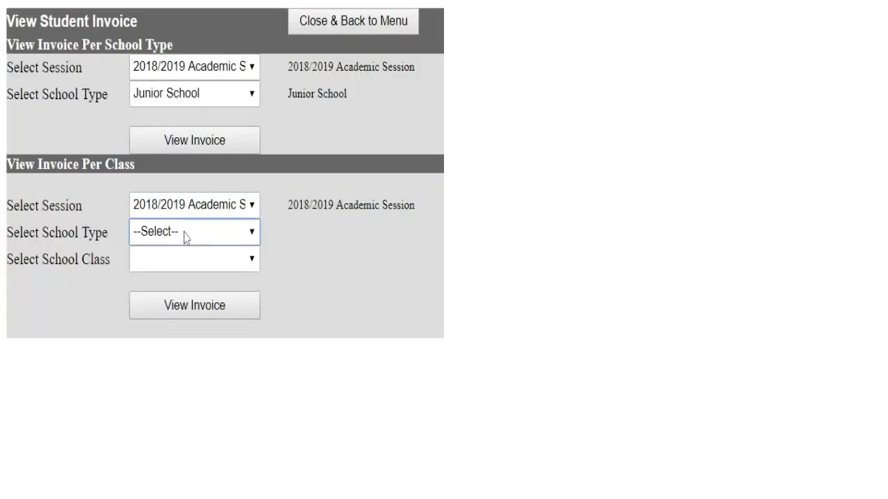
{"action": "left_click", "coordinate": [184, 235]}
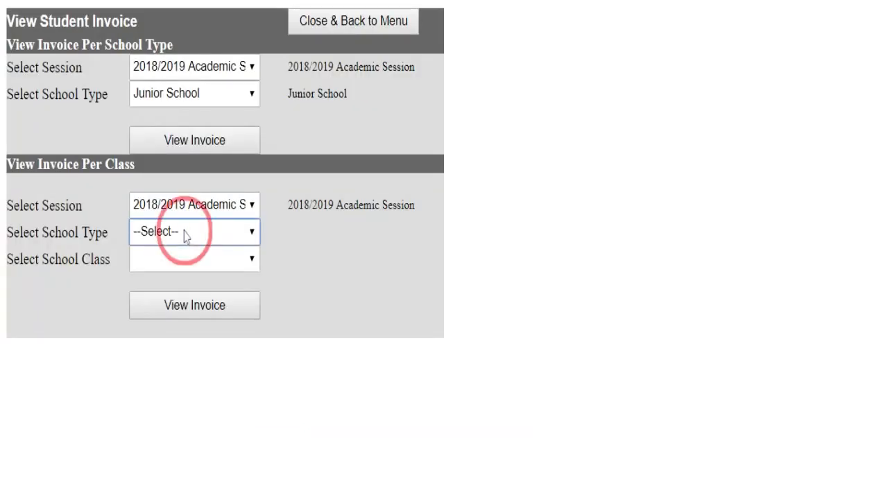
{"action": "left_click", "coordinate": [181, 269]}
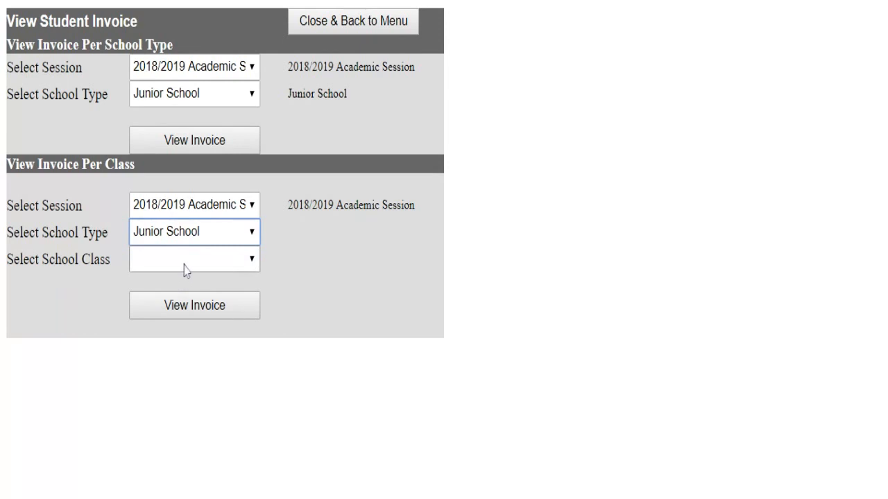
{"action": "left_click", "coordinate": [185, 266]}
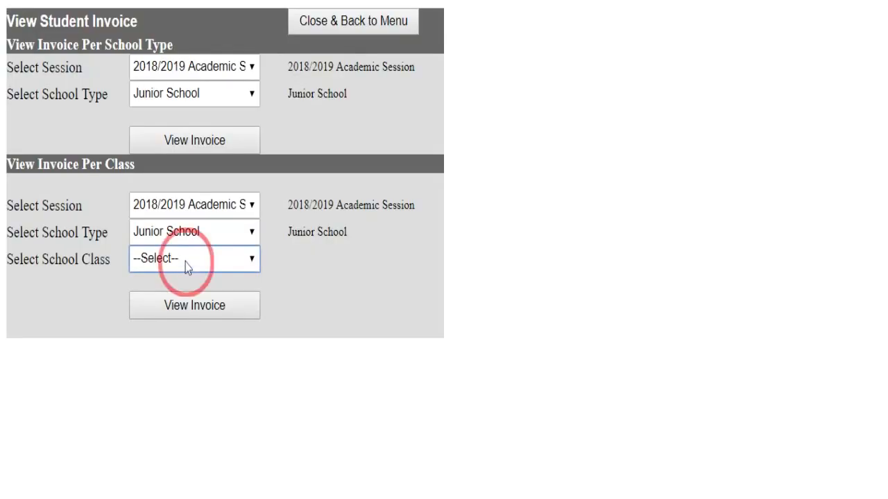
{"action": "left_click", "coordinate": [173, 290]}
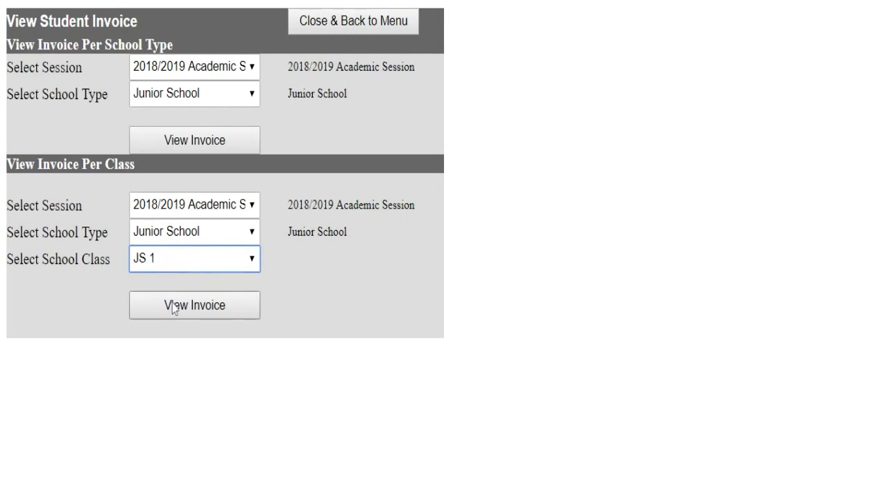
{"action": "left_click", "coordinate": [173, 309]}
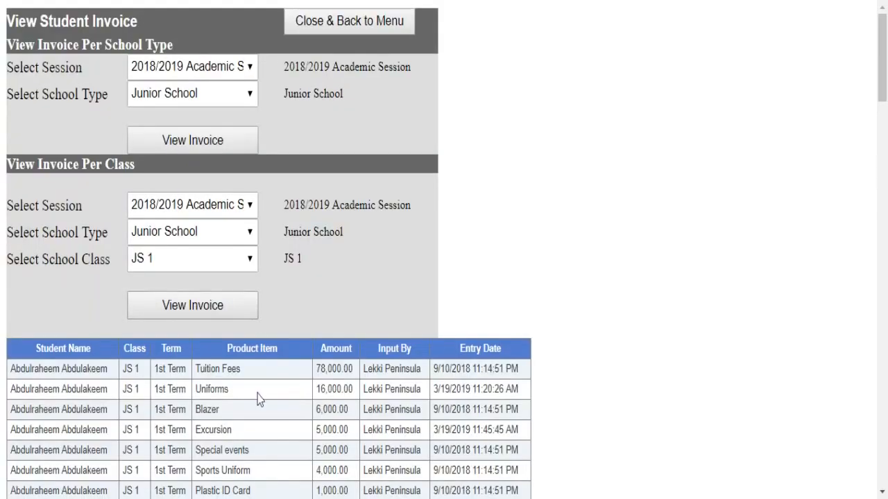
{"action": "scroll", "coordinate": [262, 406], "scroll_direction": "down", "scroll_amount": 6}
{"action": "scroll", "coordinate": [262, 406], "scroll_direction": "down", "scroll_amount": 14}
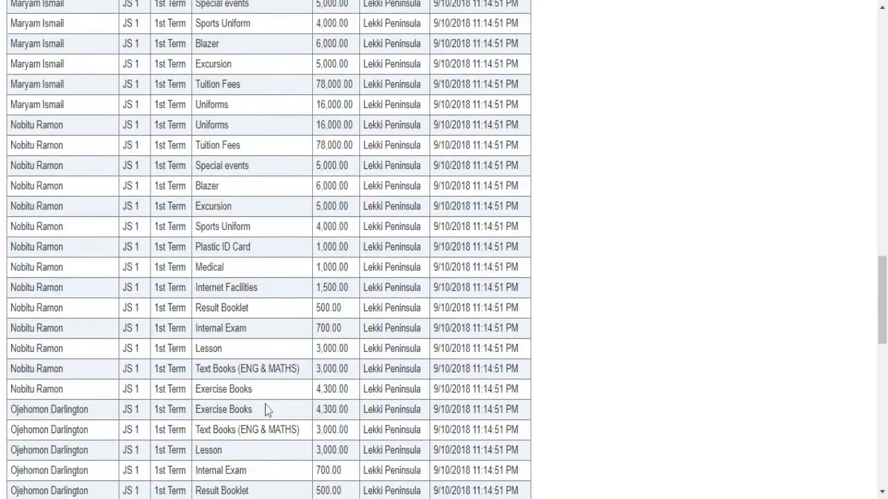
{"action": "scroll", "coordinate": [264, 404], "scroll_direction": "down", "scroll_amount": 7}
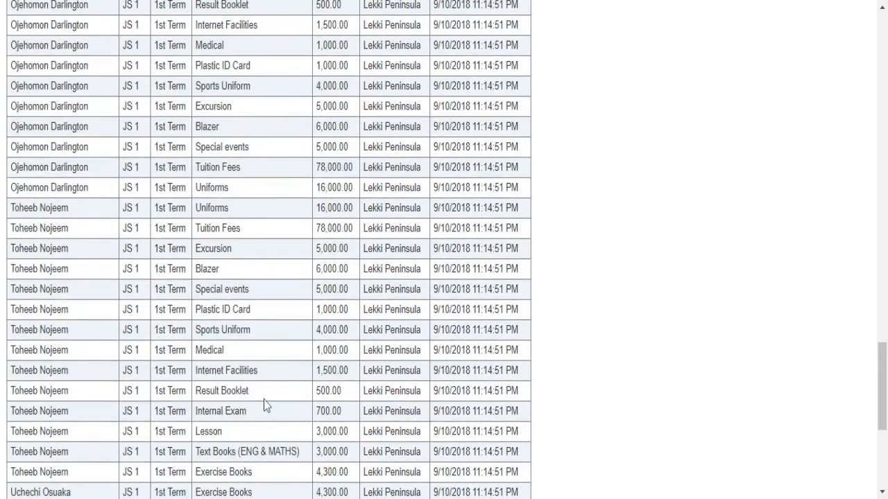
{"action": "scroll", "coordinate": [264, 399], "scroll_direction": "up", "scroll_amount": 8}
{"action": "scroll", "coordinate": [263, 397], "scroll_direction": "up", "scroll_amount": 18}
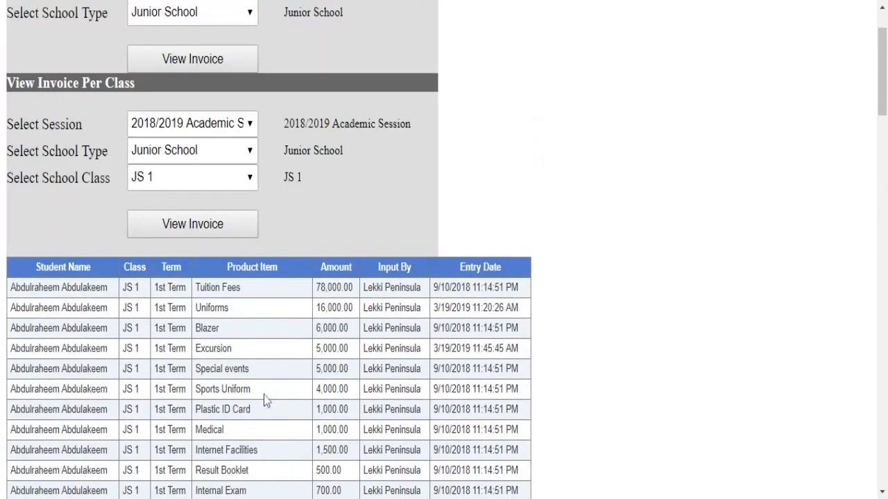
{"action": "scroll", "coordinate": [299, 69], "scroll_direction": "up", "scroll_amount": 3}
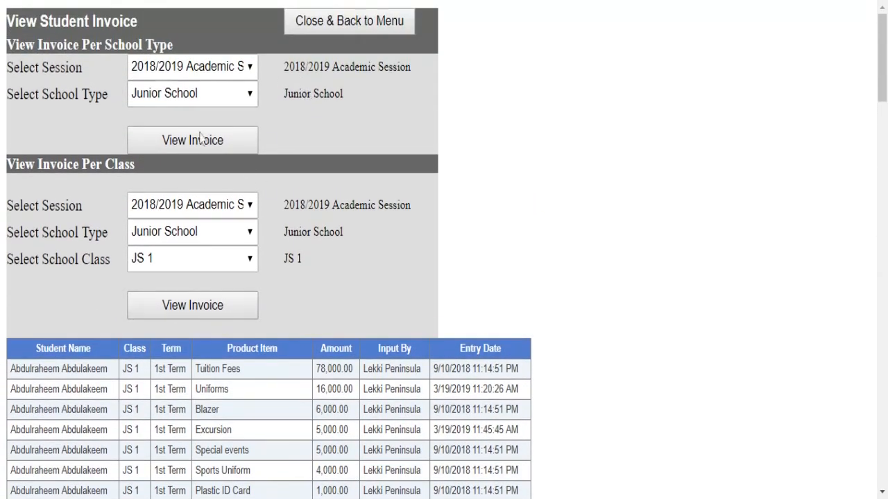
{"action": "left_click", "coordinate": [331, 26]}
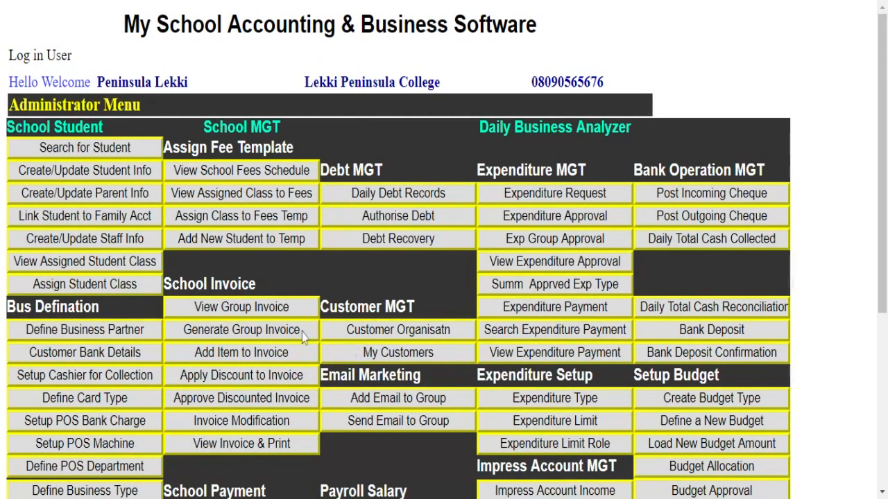
- Go to the Generate Student Invoice page from the Administrator Menu
{"action": "left_click", "coordinate": [247, 333]}
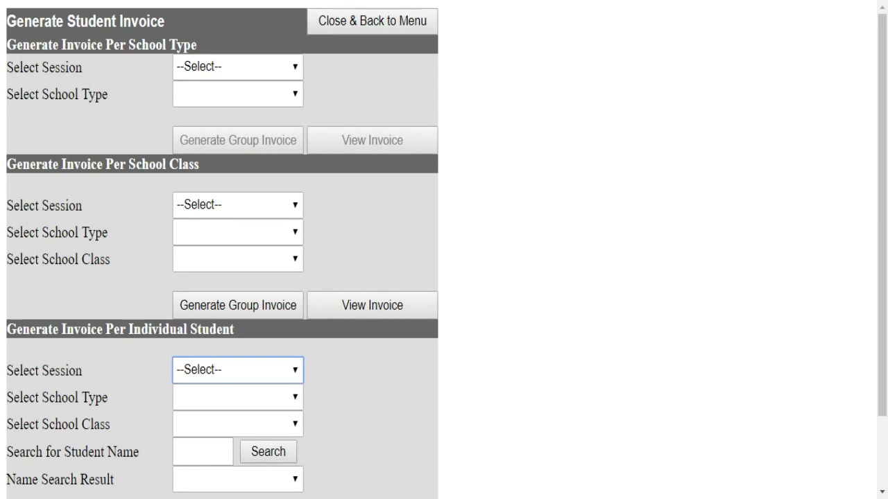
- Show the 2018/2019 Junior School JS 1 invoices, including Tuition Fees 78,000.00 and Uniforms 16,000.00
{"action": "left_click", "coordinate": [219, 206]}
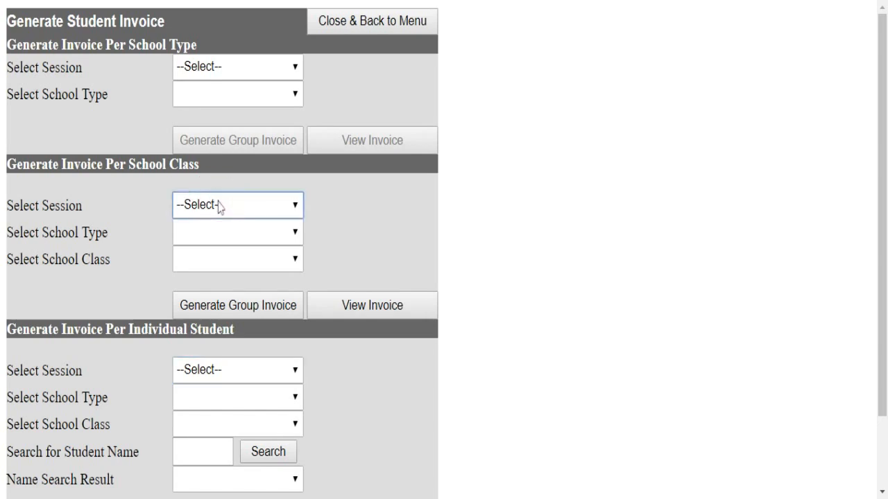
{"action": "left_click", "coordinate": [219, 227]}
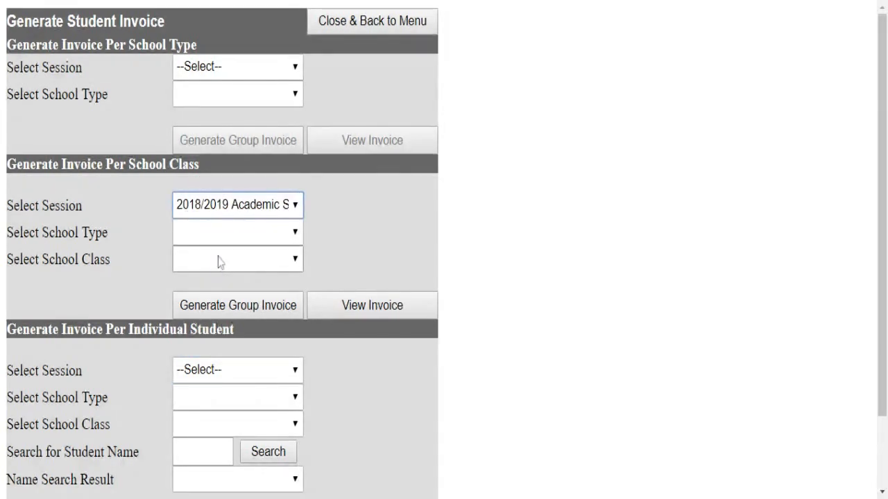
{"action": "left_click", "coordinate": [231, 239]}
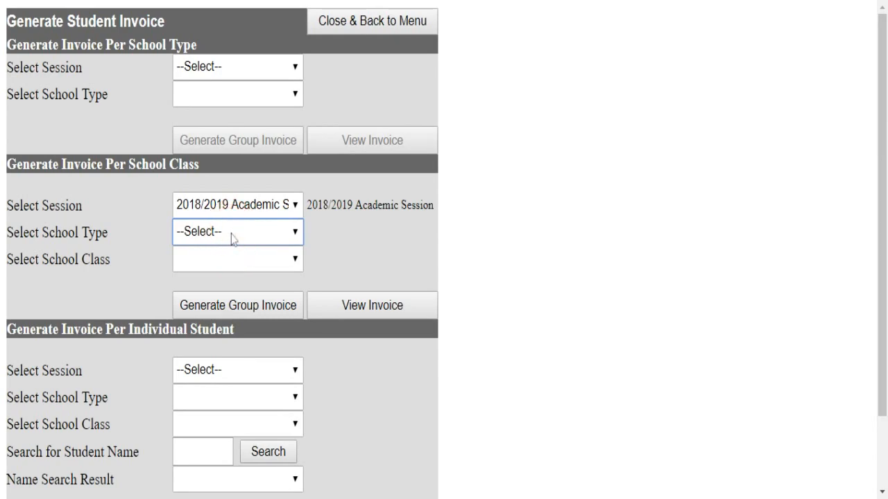
{"action": "left_click", "coordinate": [220, 267]}
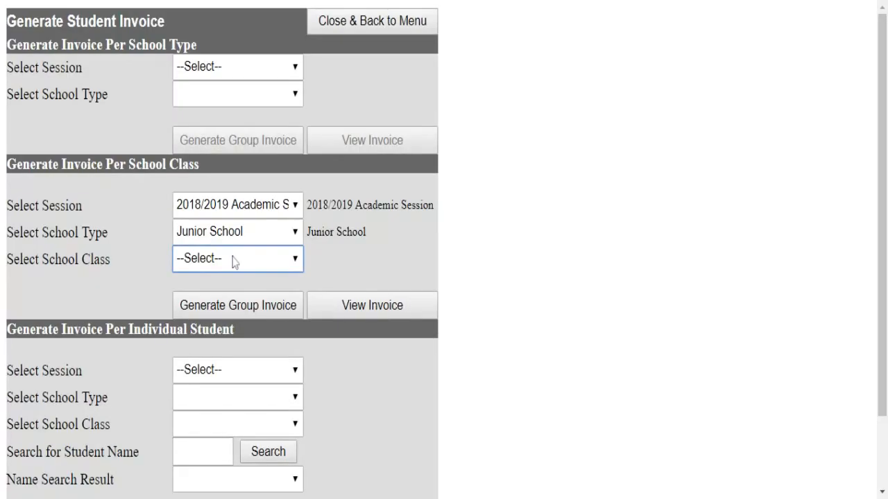
{"action": "left_click", "coordinate": [232, 259]}
{"action": "left_click", "coordinate": [217, 295]}
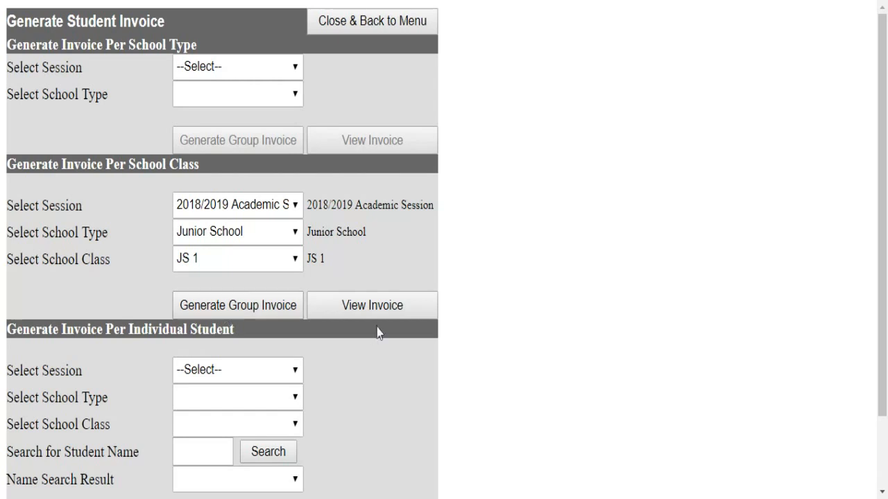
{"action": "left_click", "coordinate": [357, 317]}
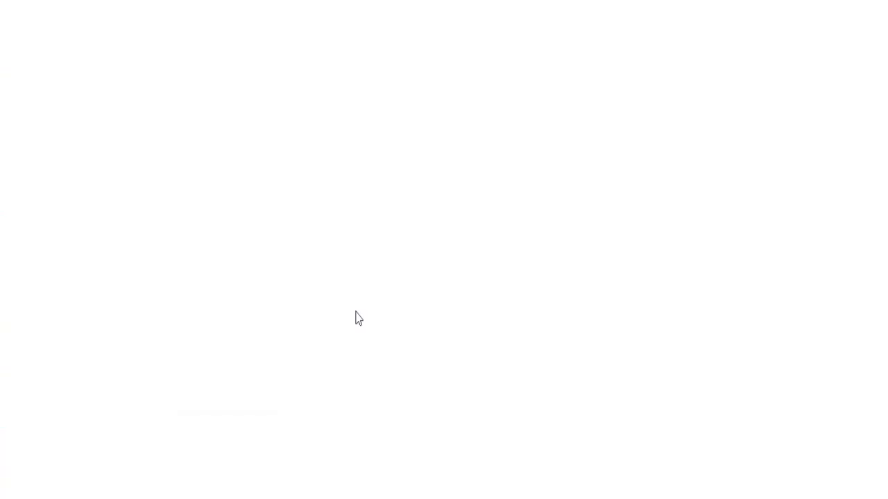
{"action": "scroll", "coordinate": [357, 319], "scroll_direction": "down", "scroll_amount": 5}
{"action": "scroll", "coordinate": [357, 321], "scroll_direction": "down", "scroll_amount": 12}
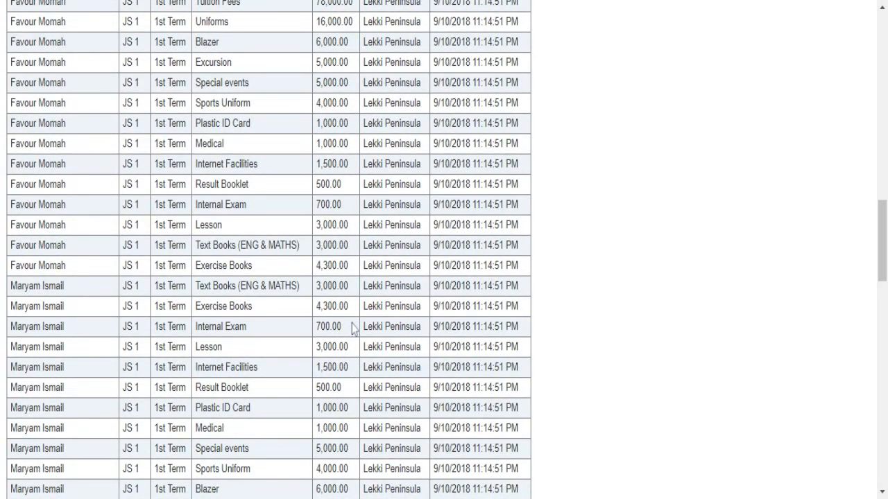
{"action": "scroll", "coordinate": [355, 326], "scroll_direction": "up", "scroll_amount": 7}
{"action": "scroll", "coordinate": [354, 326], "scroll_direction": "up", "scroll_amount": 8}
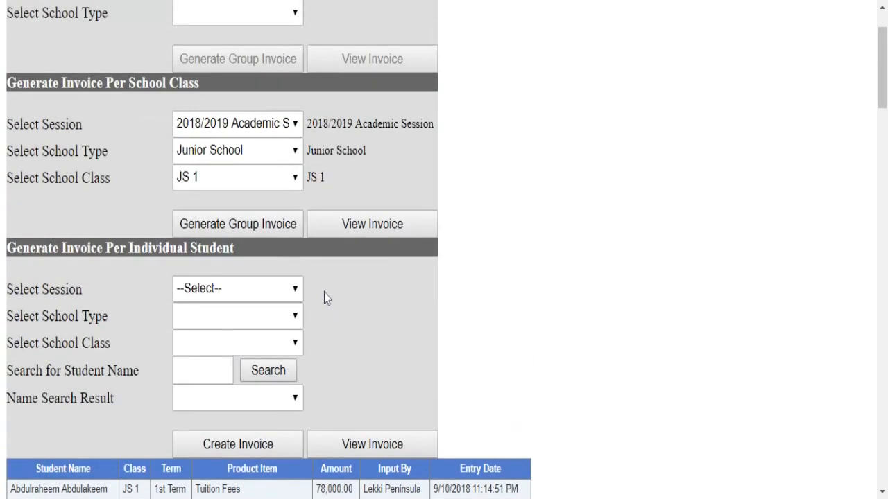
{"action": "scroll", "coordinate": [305, 287], "scroll_direction": "down", "scroll_amount": 2}
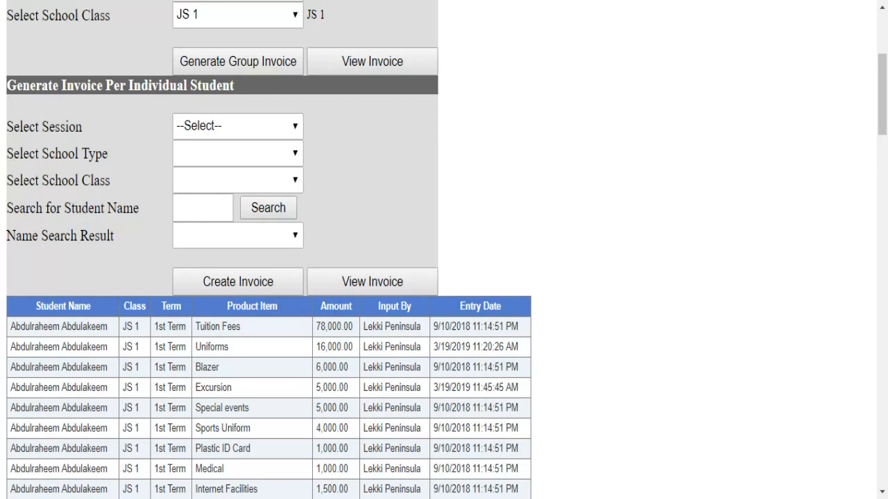
- Set the per-student section to the 2018/2019 session, Junior School, class JS 1
{"action": "left_click", "coordinate": [260, 134]}
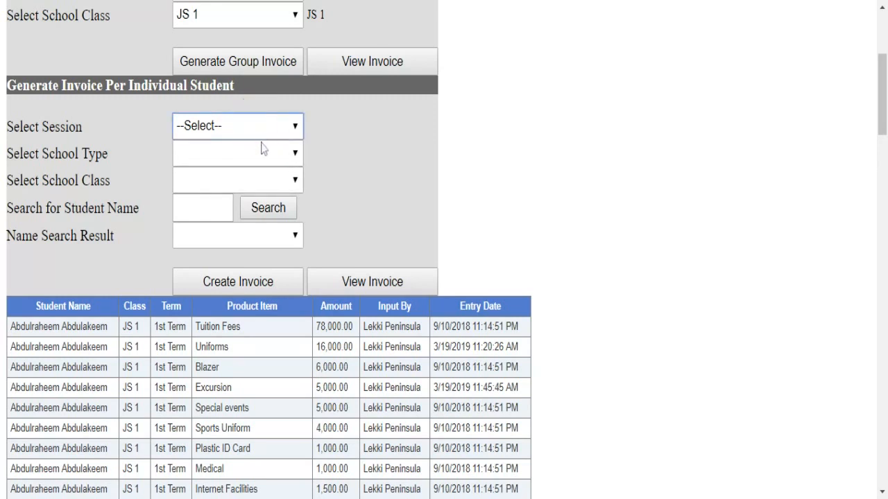
{"action": "left_click", "coordinate": [264, 187]}
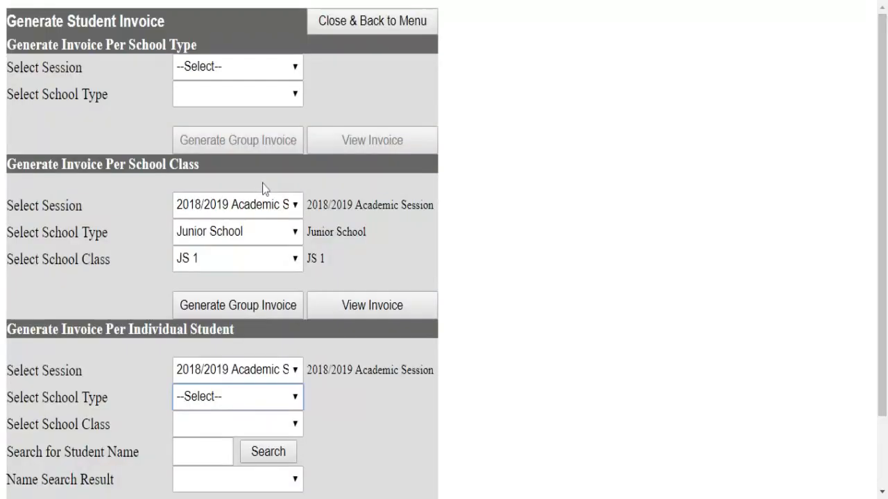
{"action": "scroll", "coordinate": [243, 319], "scroll_direction": "down", "scroll_amount": 2}
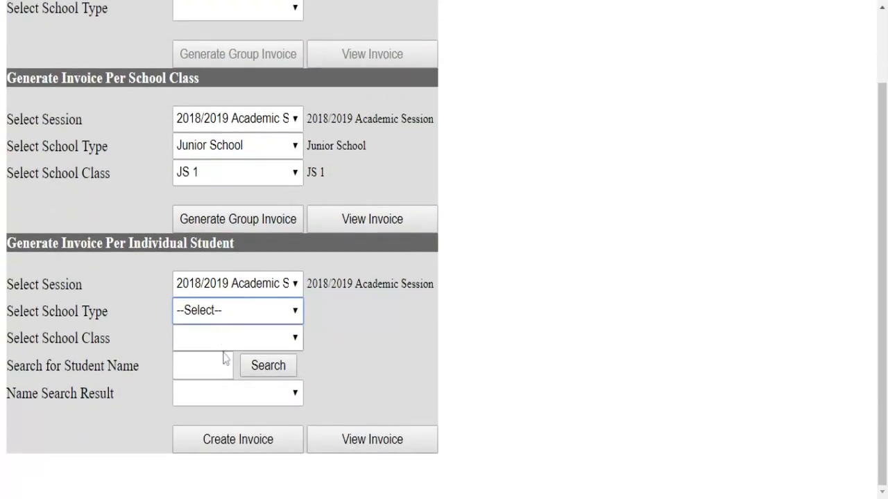
{"action": "left_click", "coordinate": [243, 316]}
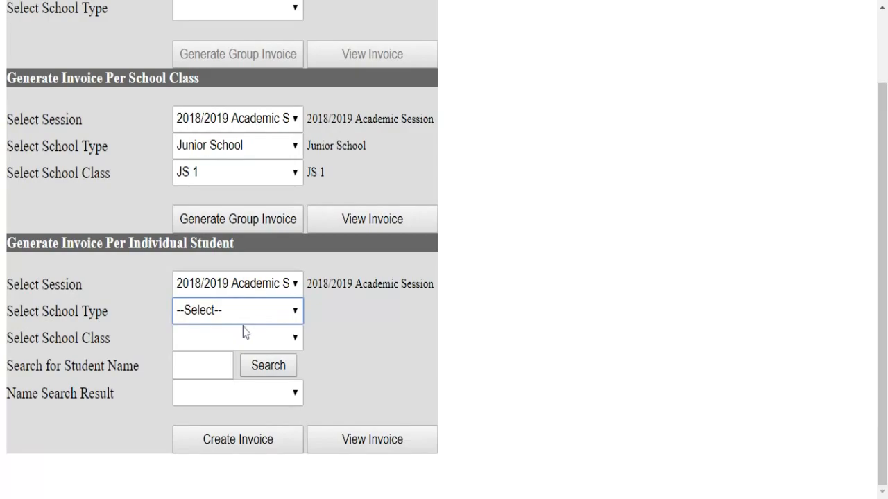
{"action": "left_click", "coordinate": [242, 327]}
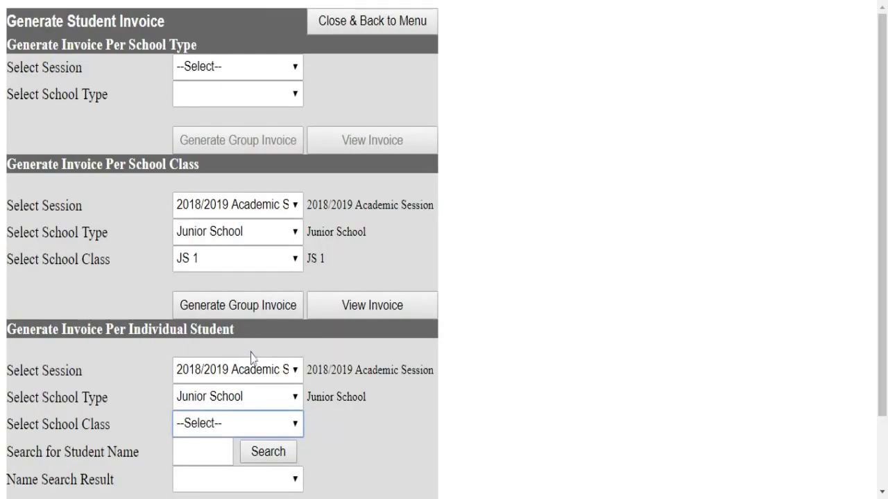
{"action": "scroll", "coordinate": [251, 353], "scroll_direction": "down", "scroll_amount": 2}
{"action": "left_click", "coordinate": [233, 341]}
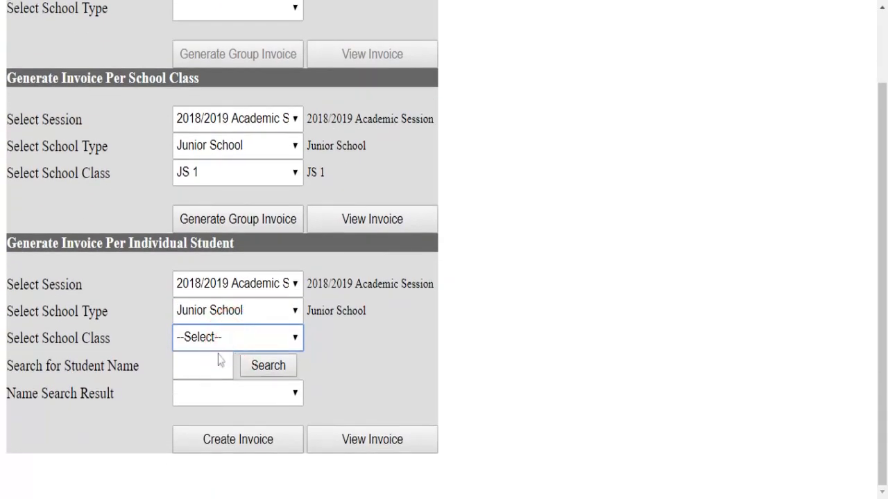
{"action": "left_click", "coordinate": [220, 356]}
{"action": "scroll", "coordinate": [206, 347], "scroll_direction": "down", "scroll_amount": 2}
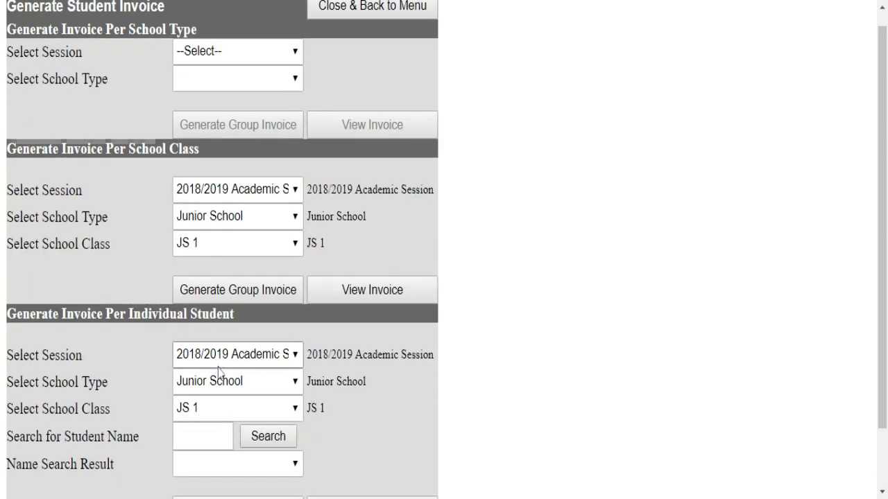
- Search students for 'a', pick the first match, and show their 14-item invoice
{"action": "left_click", "coordinate": [191, 365]}
{"action": "type", "text": "a"}
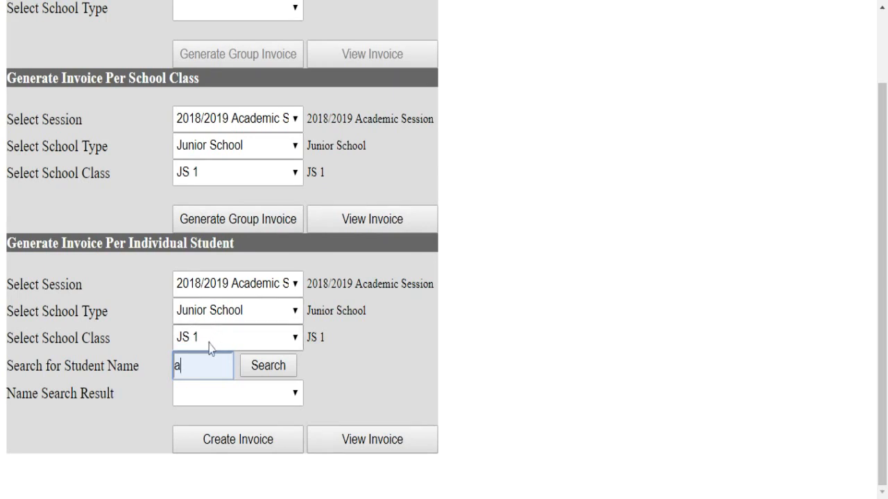
{"action": "left_click", "coordinate": [258, 378]}
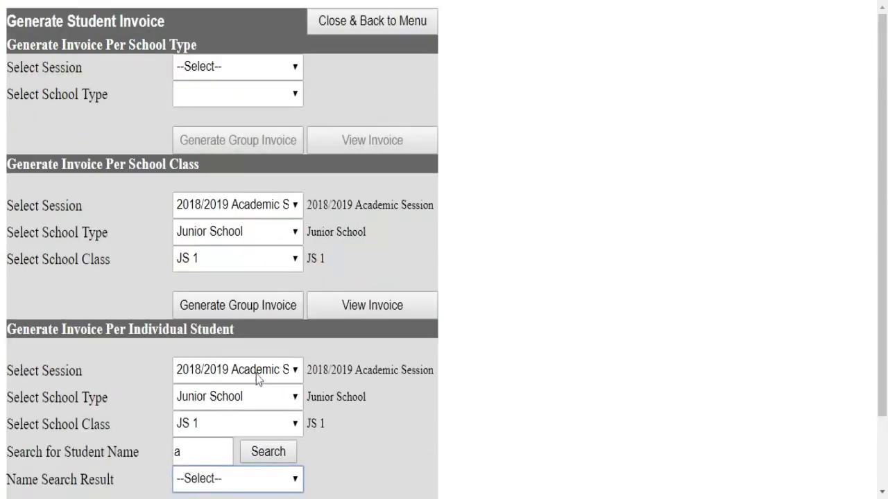
{"action": "scroll", "coordinate": [256, 374], "scroll_direction": "down", "scroll_amount": 2}
{"action": "left_click", "coordinate": [249, 399]}
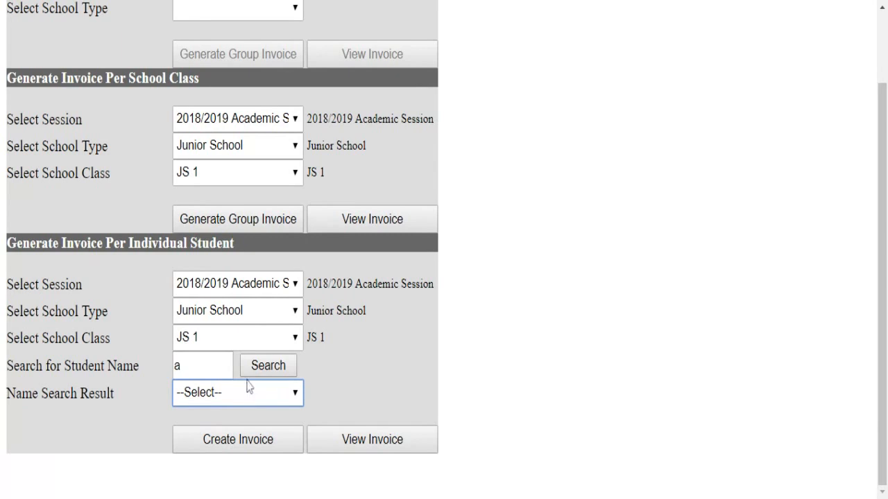
{"action": "left_click", "coordinate": [249, 386]}
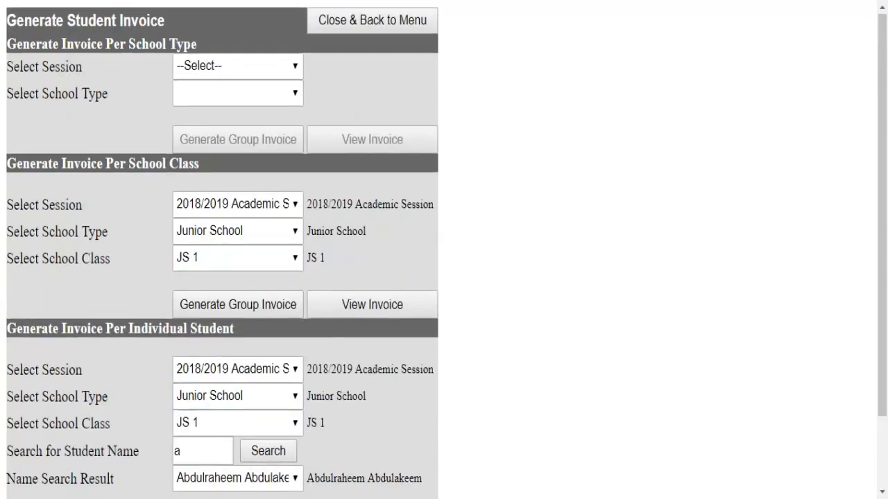
{"action": "scroll", "coordinate": [426, 391], "scroll_direction": "down", "scroll_amount": 2}
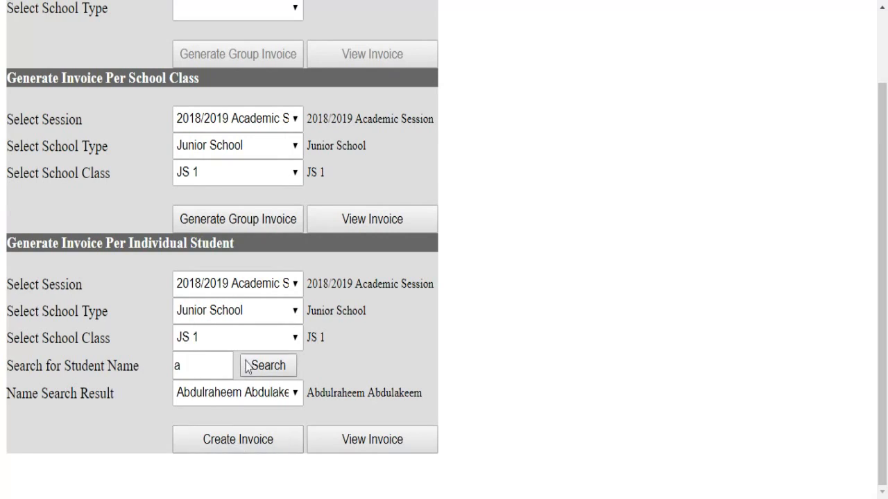
{"action": "left_click", "coordinate": [360, 444]}
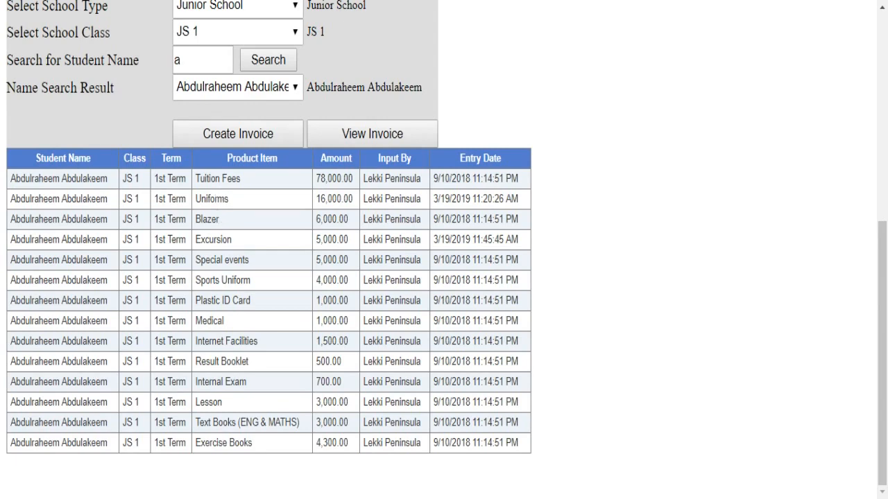
{"action": "scroll", "coordinate": [267, 338], "scroll_direction": "up", "scroll_amount": 5}
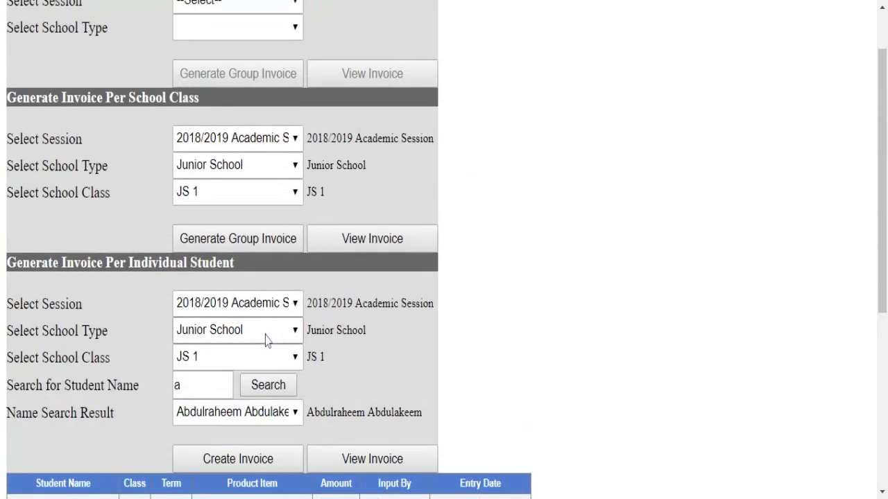
- Return to the menu and go to Add Item to Invoice
{"action": "left_click", "coordinate": [355, 30]}
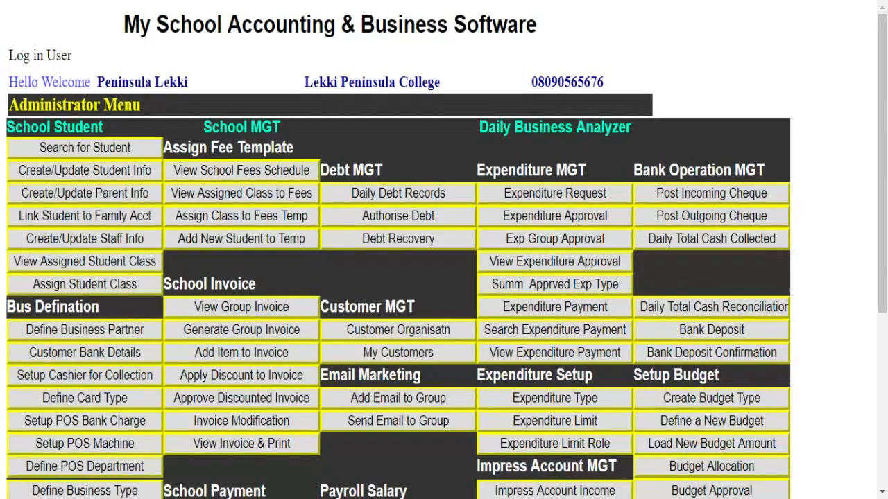
{"action": "scroll", "coordinate": [283, 346], "scroll_direction": "down", "scroll_amount": 1}
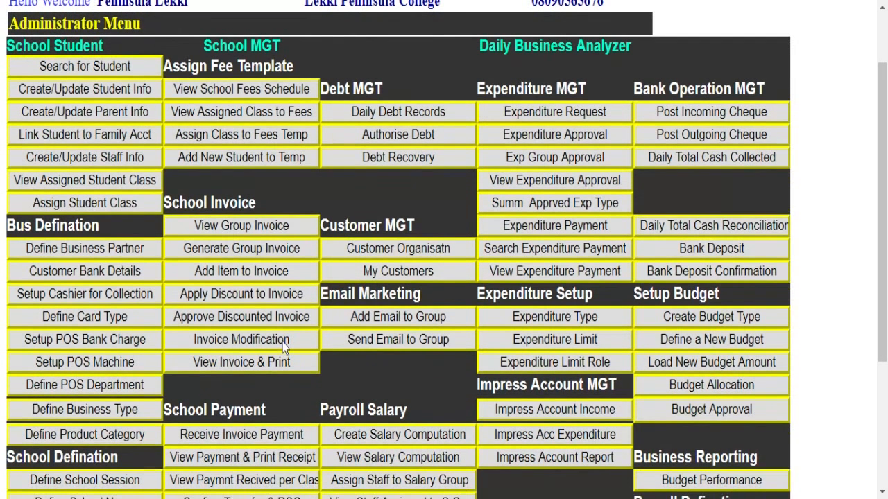
{"action": "left_click", "coordinate": [240, 278]}
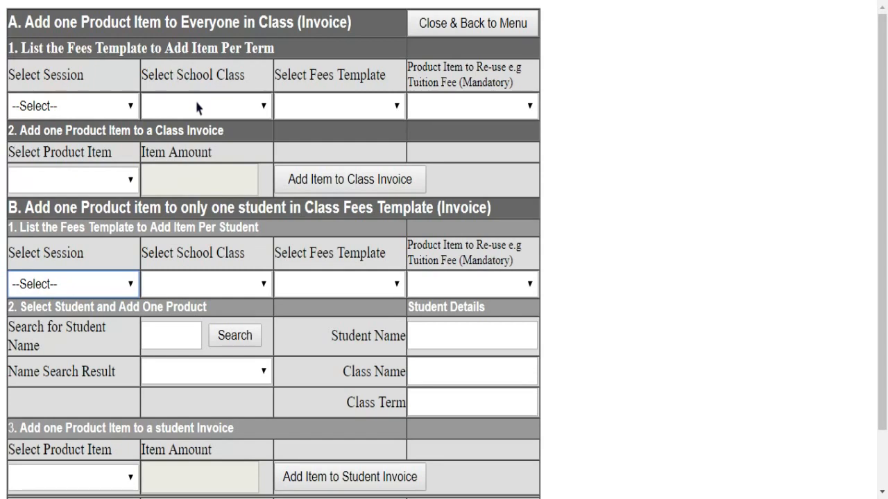
- Add Lesson at 3,000.00 to all 2018/2019 JS 1 invoices using the 2018/2019 fees template
{"action": "left_click", "coordinate": [129, 105]}
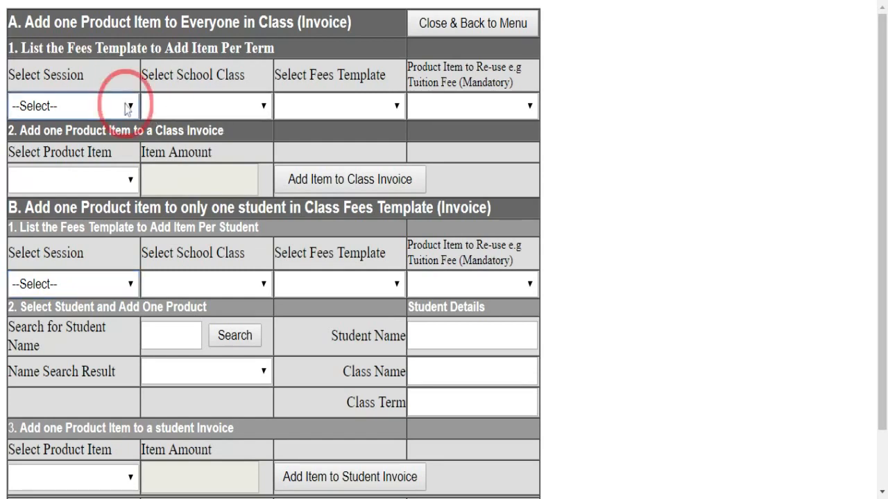
{"action": "left_click", "coordinate": [113, 129]}
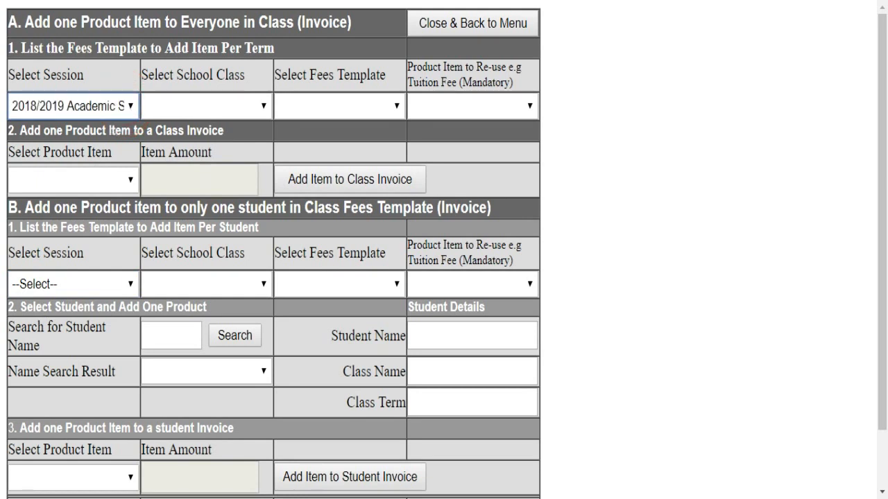
{"action": "left_click", "coordinate": [216, 108]}
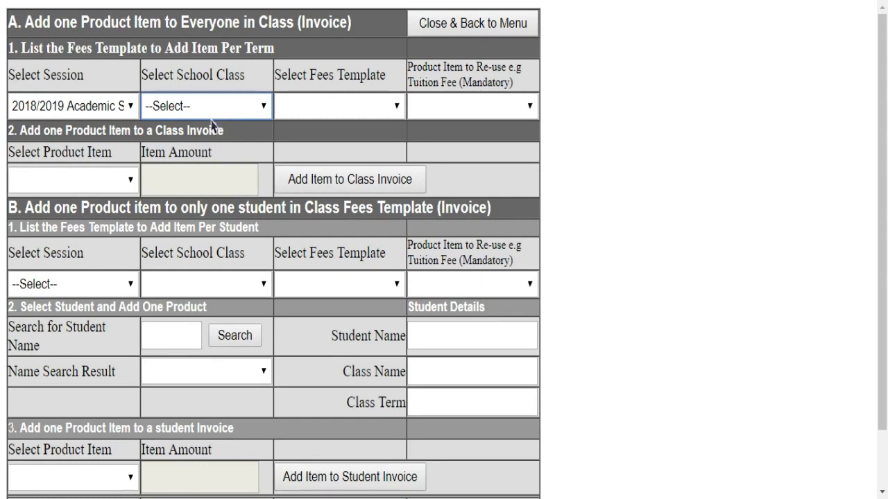
{"action": "left_click", "coordinate": [207, 136]}
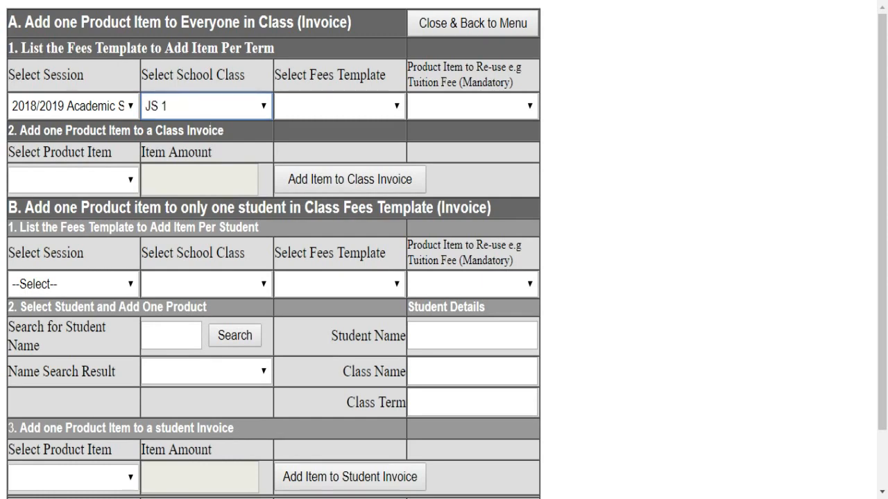
{"action": "left_click", "coordinate": [324, 106]}
{"action": "left_click", "coordinate": [329, 128]}
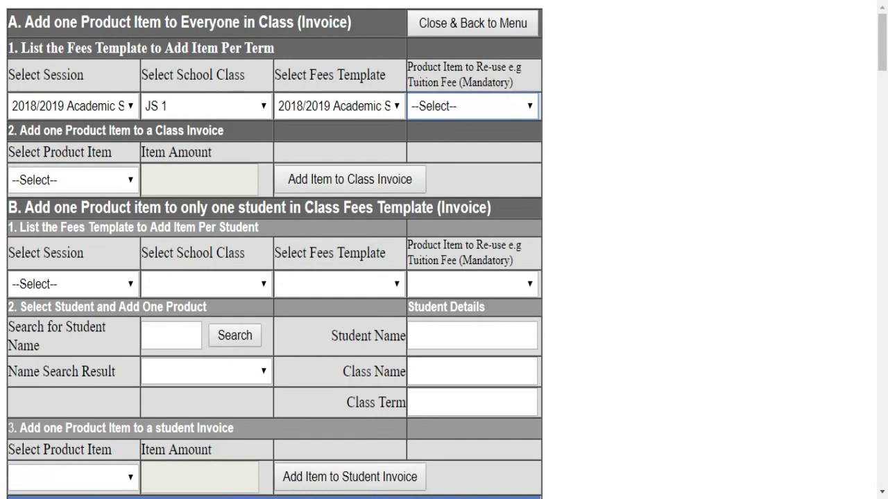
{"action": "left_click", "coordinate": [444, 119]}
{"action": "left_click", "coordinate": [103, 183]}
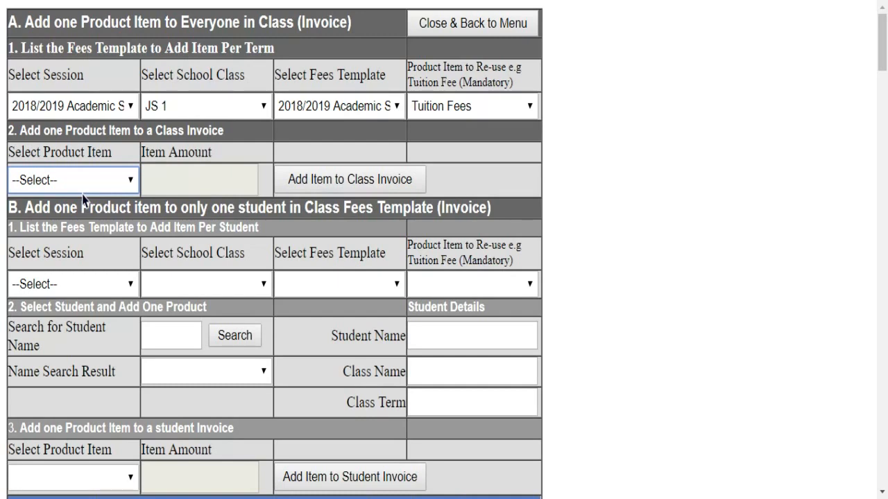
{"action": "left_click", "coordinate": [83, 196]}
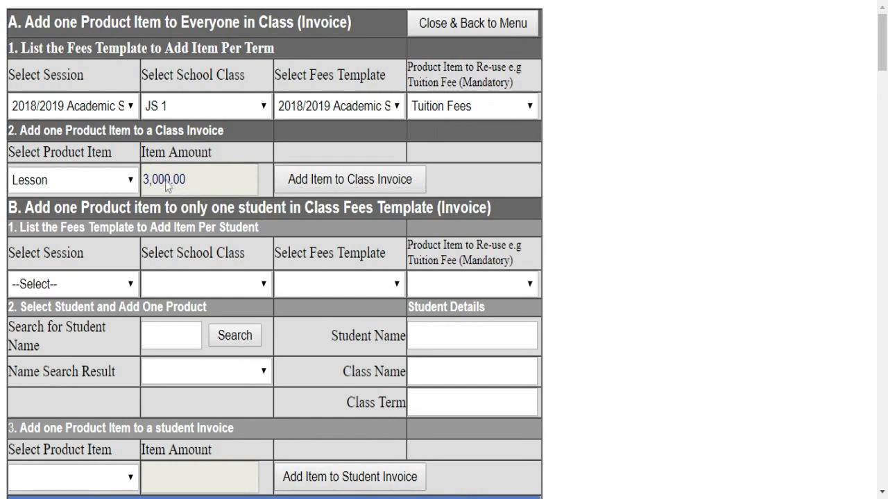
{"action": "left_click", "coordinate": [340, 181]}
- Target the 2018/2019 session, JS 2, the 2018/2019 fees template and Tuition Fees
{"action": "left_click", "coordinate": [81, 284]}
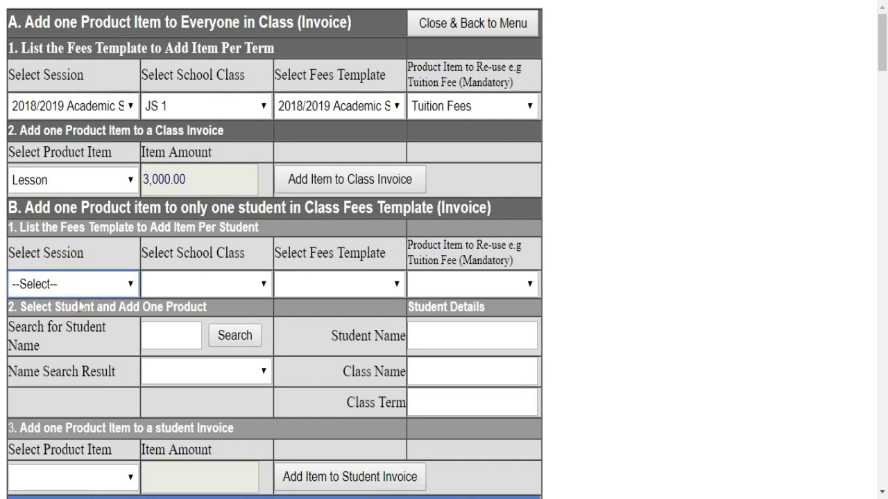
{"action": "left_click", "coordinate": [80, 306]}
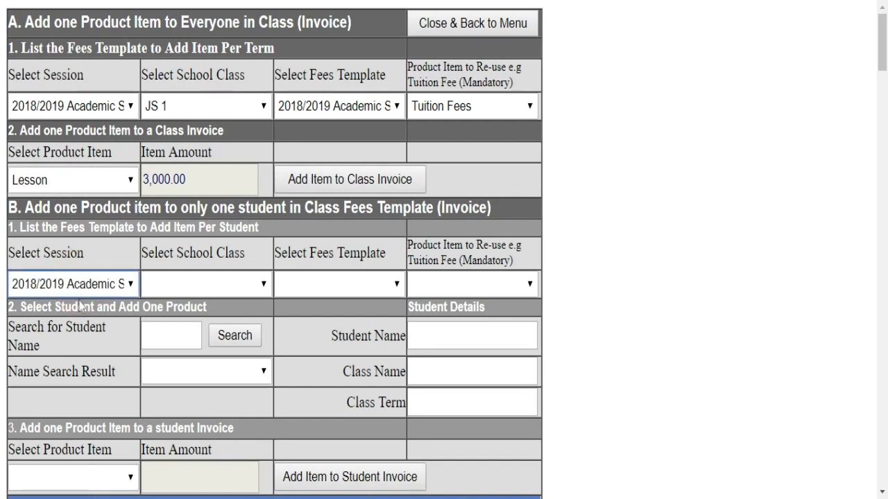
{"action": "left_click", "coordinate": [208, 285]}
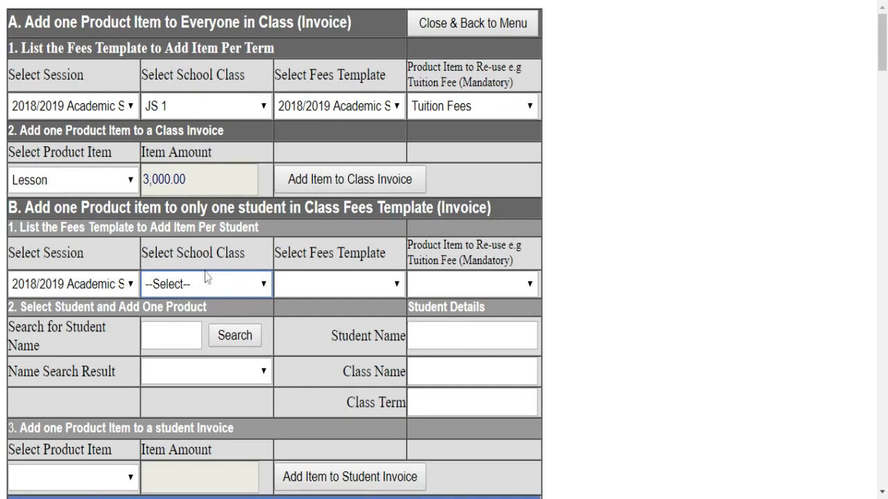
{"action": "left_click", "coordinate": [202, 330]}
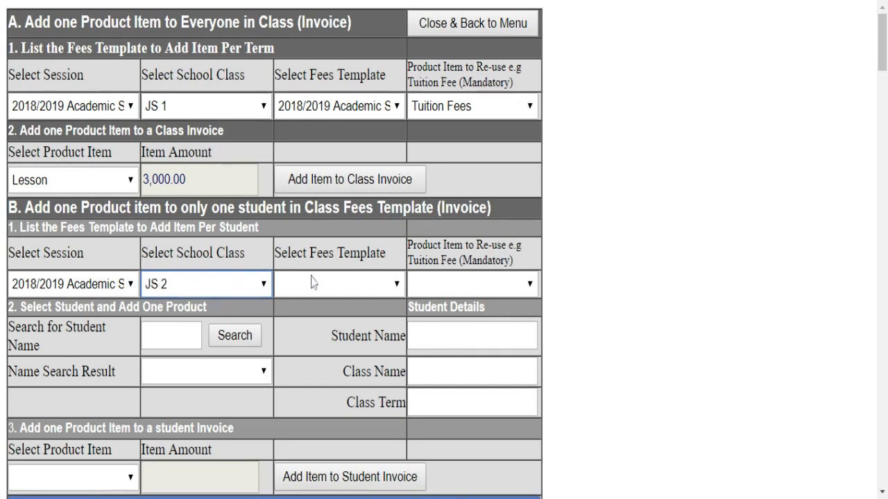
{"action": "left_click", "coordinate": [331, 283]}
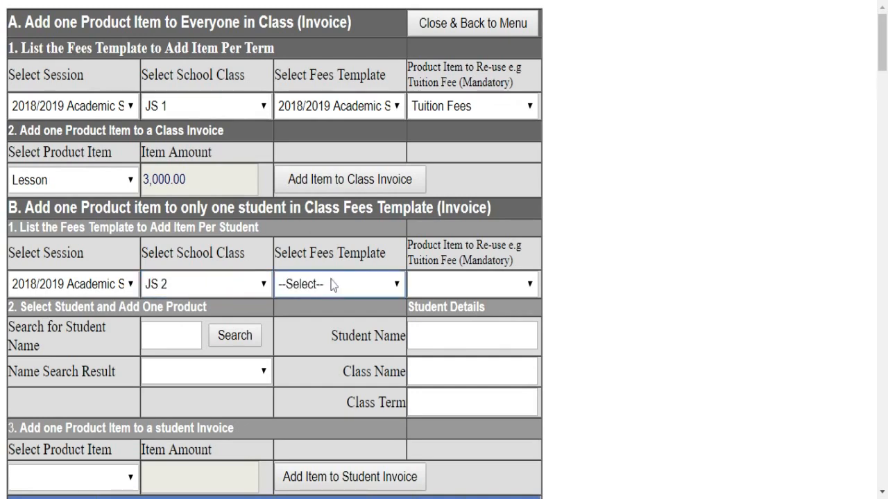
{"action": "left_click", "coordinate": [335, 314]}
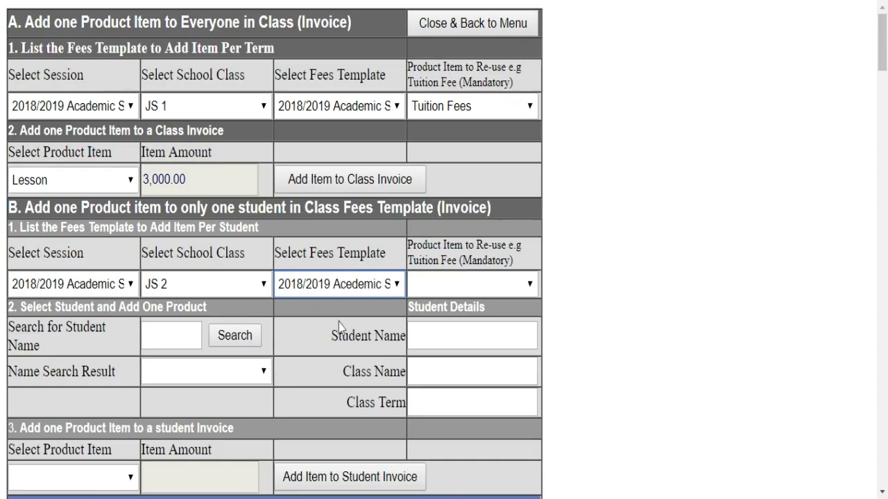
{"action": "left_click", "coordinate": [461, 291]}
{"action": "left_click", "coordinate": [460, 309]}
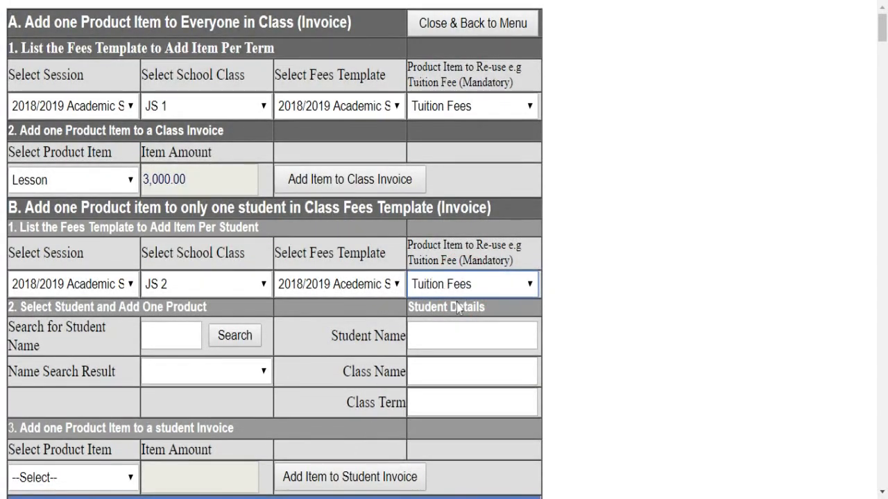
- Search student names for 'a' and pick a student from the results
{"action": "left_click", "coordinate": [174, 335]}
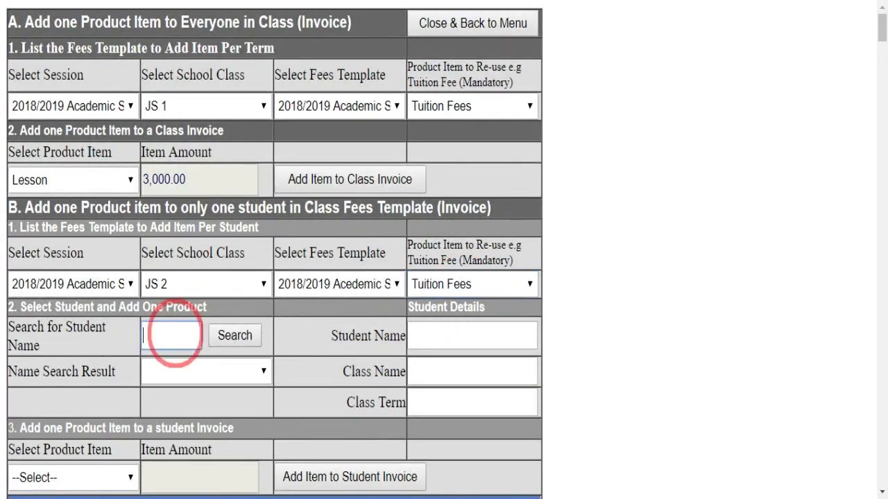
{"action": "type", "text": "a"}
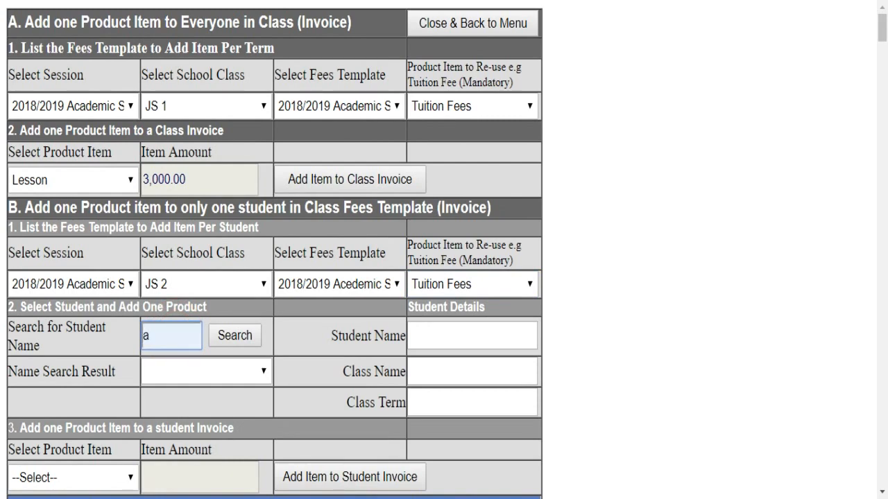
{"action": "left_click", "coordinate": [224, 343]}
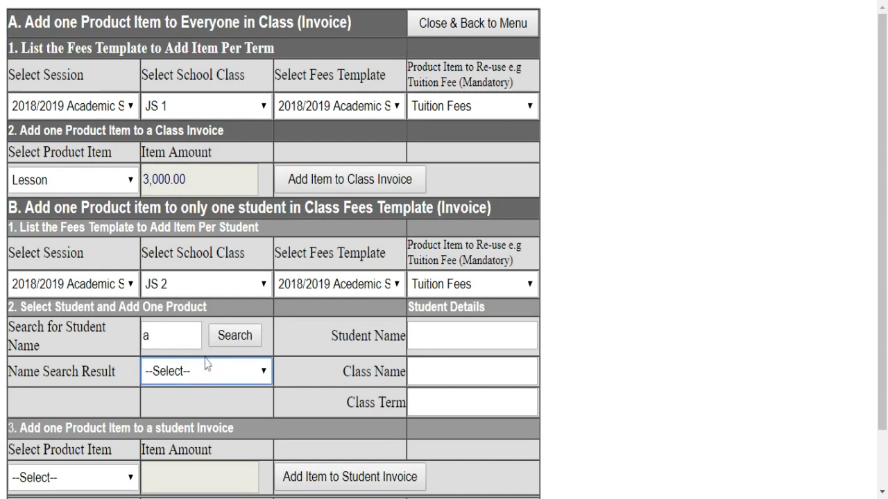
{"action": "left_click", "coordinate": [206, 371]}
{"action": "left_click", "coordinate": [206, 385]}
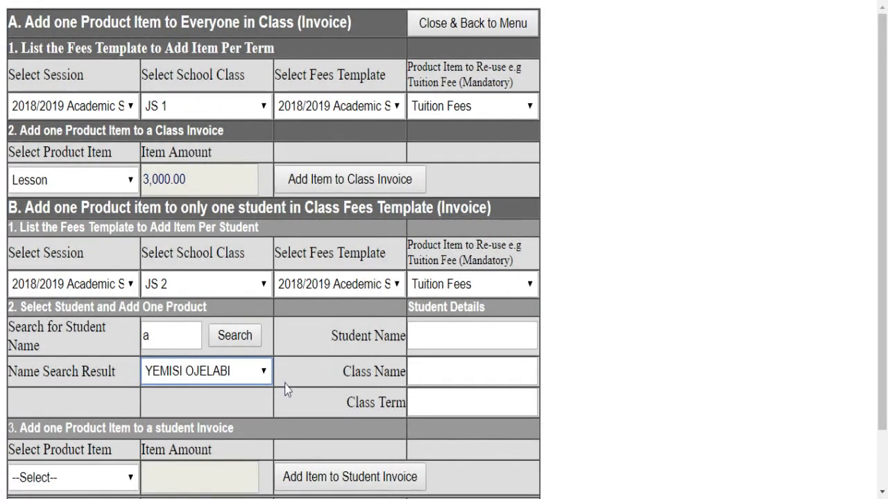
- Select Lesson as the product and confirm the Lesson 3,000.00 row in the student's invoice
{"action": "scroll", "coordinate": [434, 354], "scroll_direction": "down", "scroll_amount": 4}
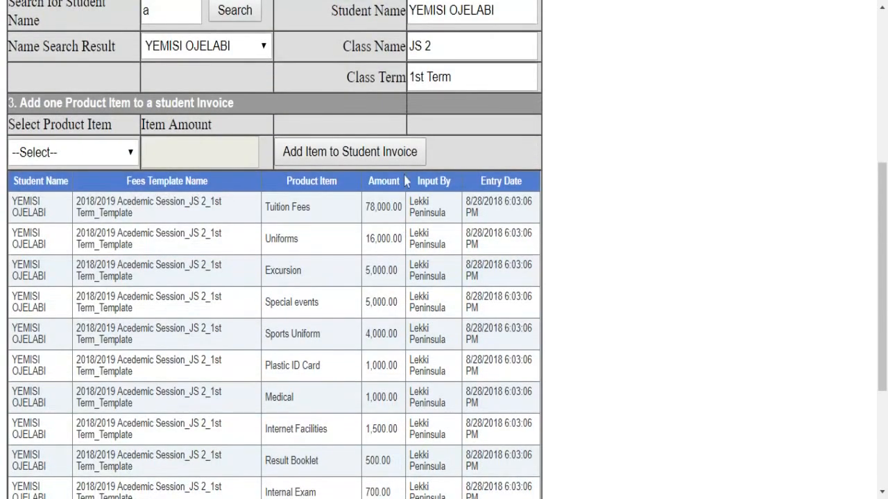
{"action": "scroll", "coordinate": [408, 180], "scroll_direction": "up", "scroll_amount": 1}
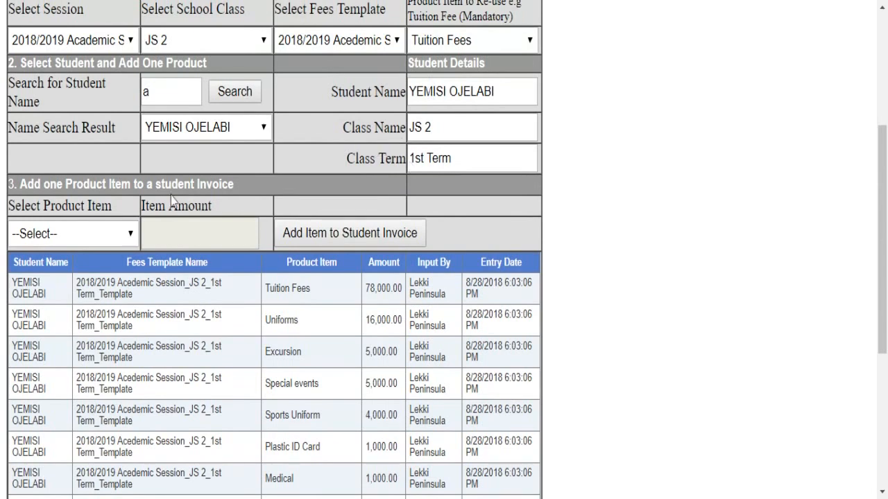
{"action": "left_click", "coordinate": [72, 242]}
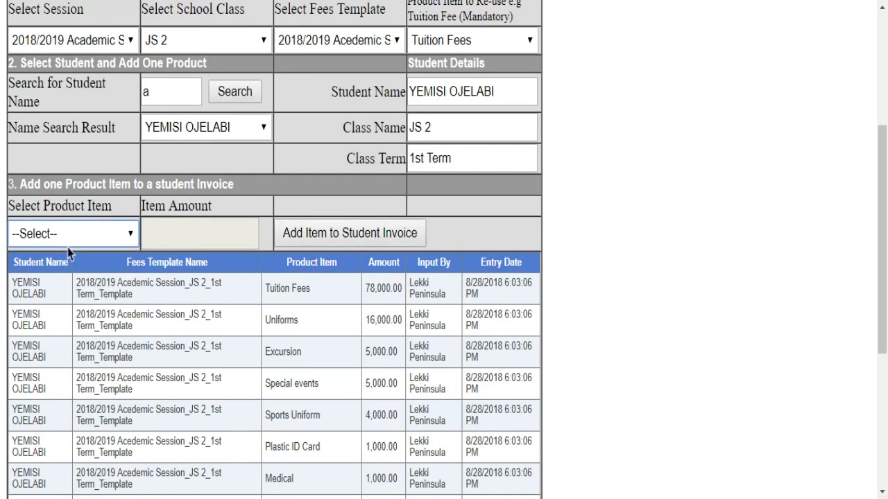
{"action": "key", "text": "Down"}
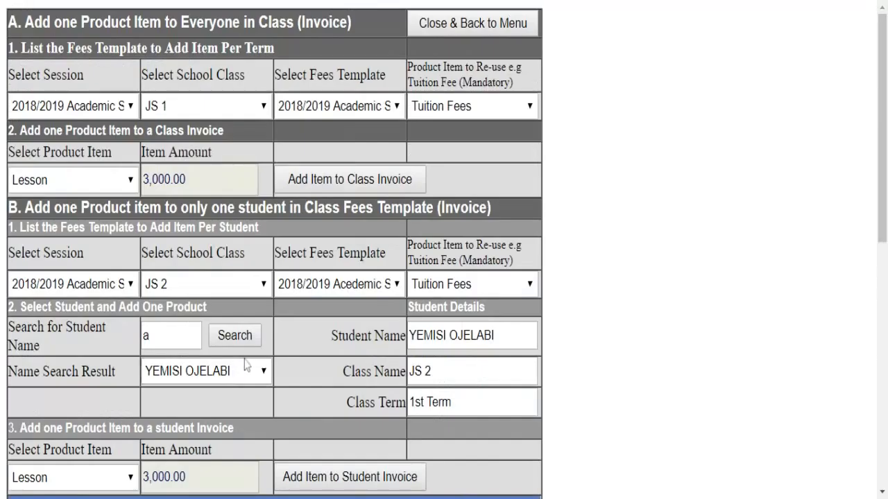
{"action": "scroll", "coordinate": [249, 371], "scroll_direction": "down", "scroll_amount": 5}
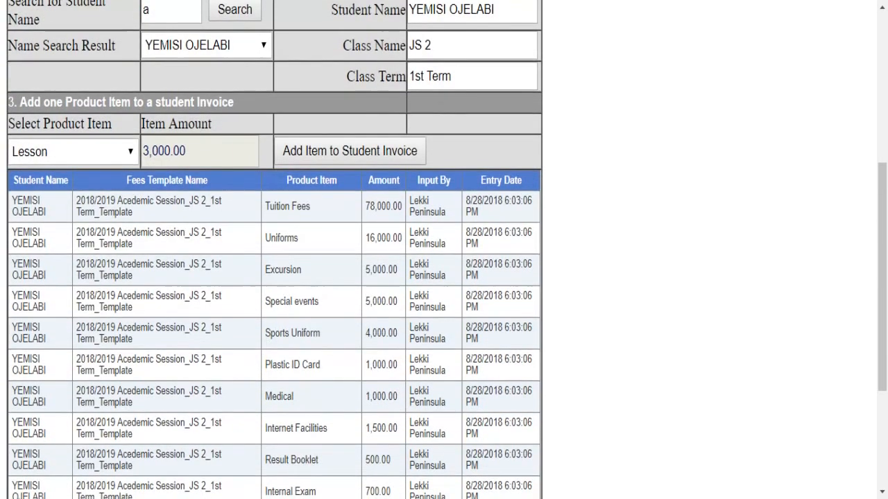
{"action": "scroll", "coordinate": [287, 310], "scroll_direction": "down", "scroll_amount": 3}
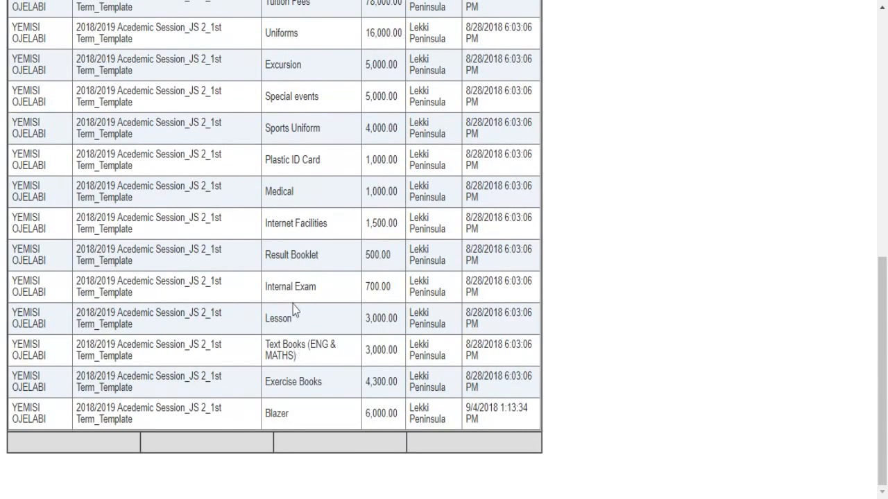
{"action": "scroll", "coordinate": [294, 347], "scroll_direction": "up", "scroll_amount": 1}
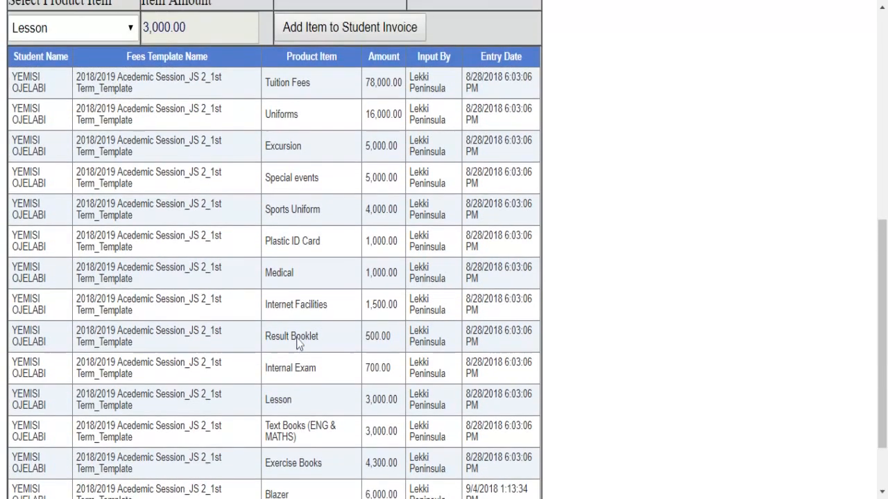
{"action": "scroll", "coordinate": [297, 343], "scroll_direction": "up", "scroll_amount": 1}
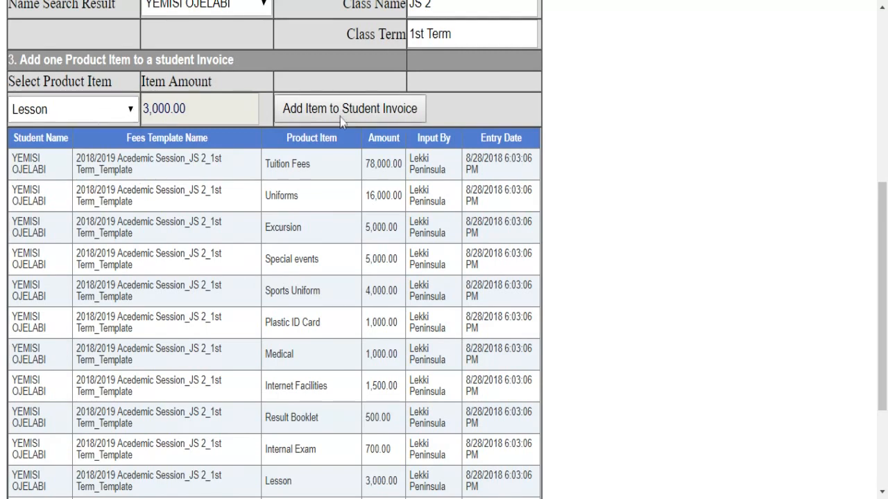
{"action": "scroll", "coordinate": [339, 194], "scroll_direction": "down", "scroll_amount": 3}
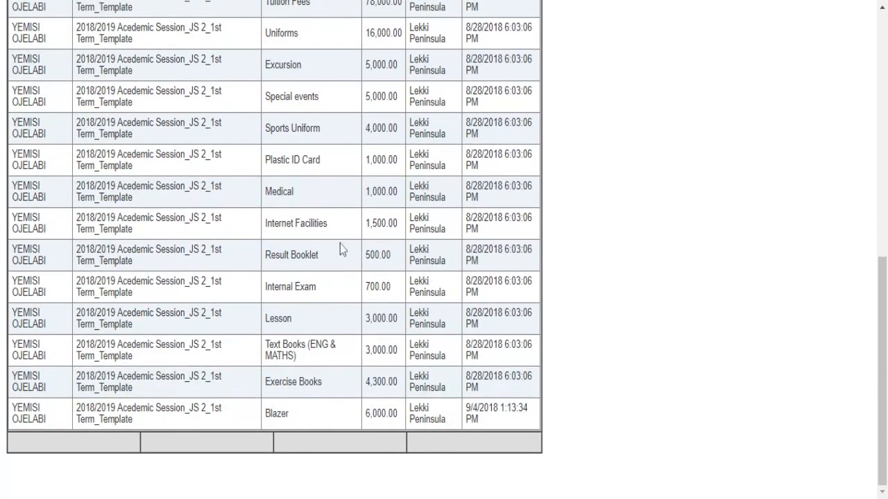
{"action": "scroll", "coordinate": [338, 235], "scroll_direction": "up", "scroll_amount": 10}
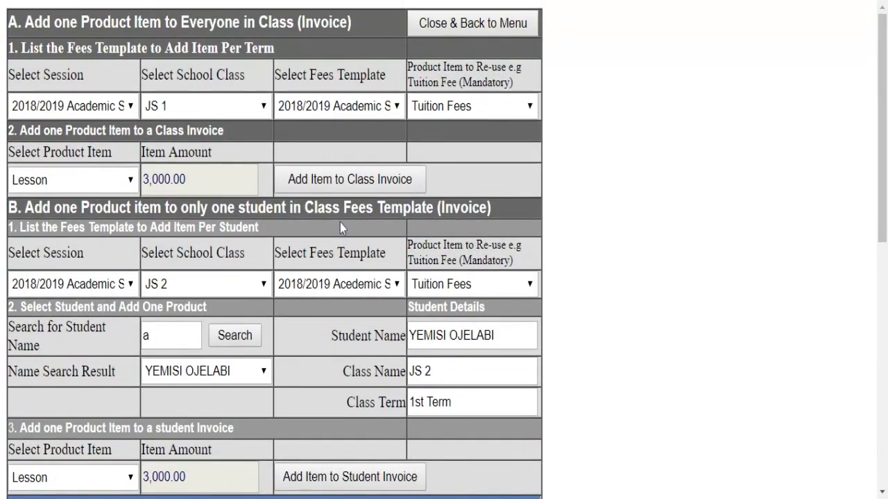
- Open Apply Discount to Invoice and select the 2018/2019 Academic Session
{"action": "left_click", "coordinate": [461, 28]}
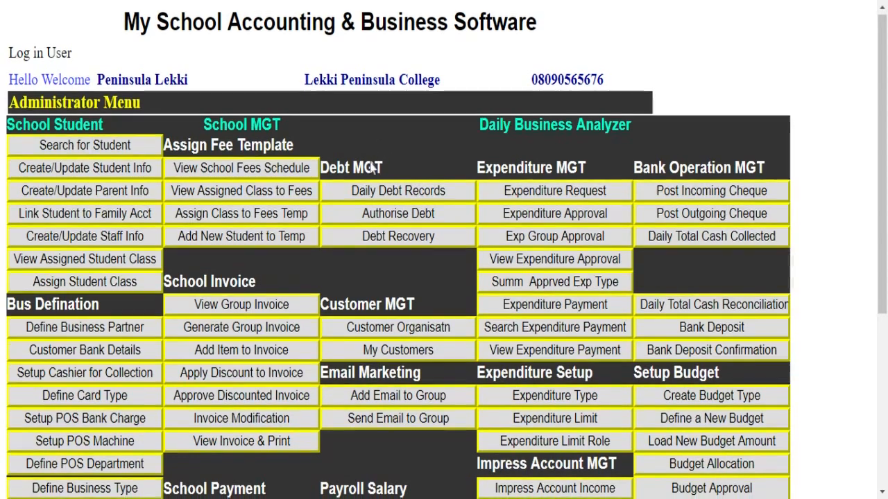
{"action": "scroll", "coordinate": [368, 171], "scroll_direction": "down", "scroll_amount": 3}
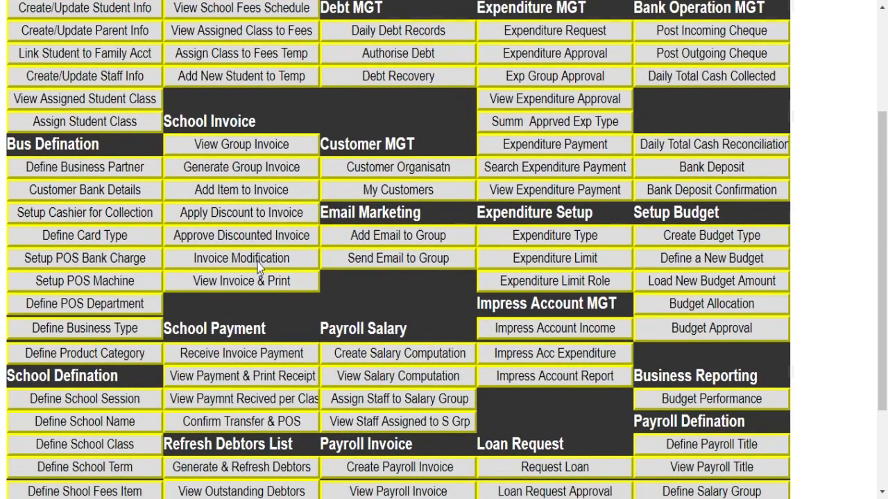
{"action": "left_click", "coordinate": [205, 217]}
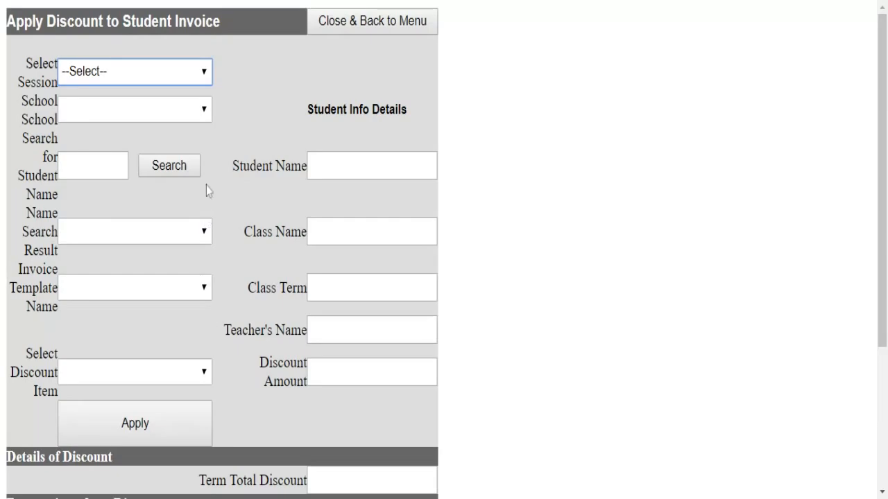
{"action": "left_click", "coordinate": [178, 78]}
{"action": "left_click", "coordinate": [169, 94]}
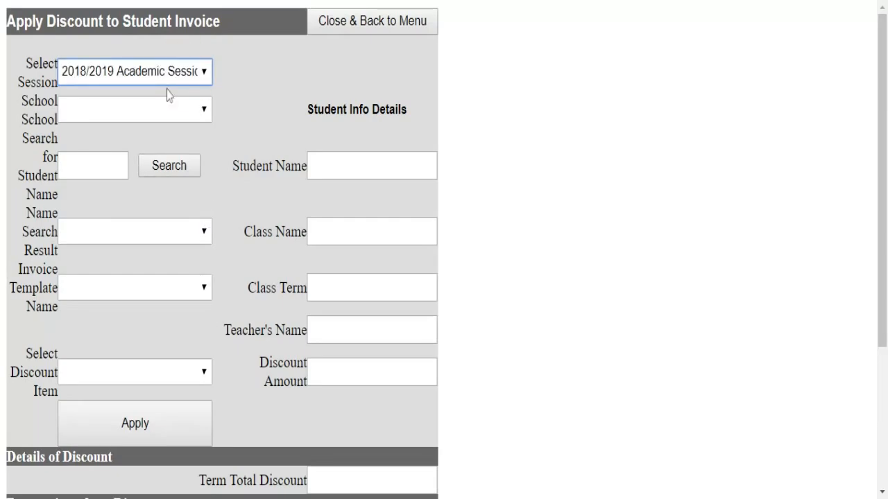
{"action": "left_click", "coordinate": [146, 115]}
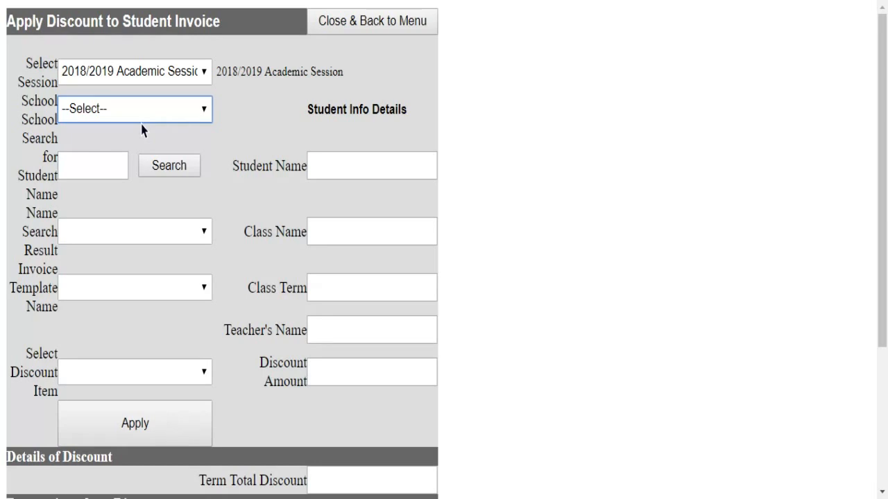
- Choose Junior School, search names for 'a', and pick the JS 2 student
{"action": "left_click", "coordinate": [142, 131]}
{"action": "left_click", "coordinate": [96, 165]}
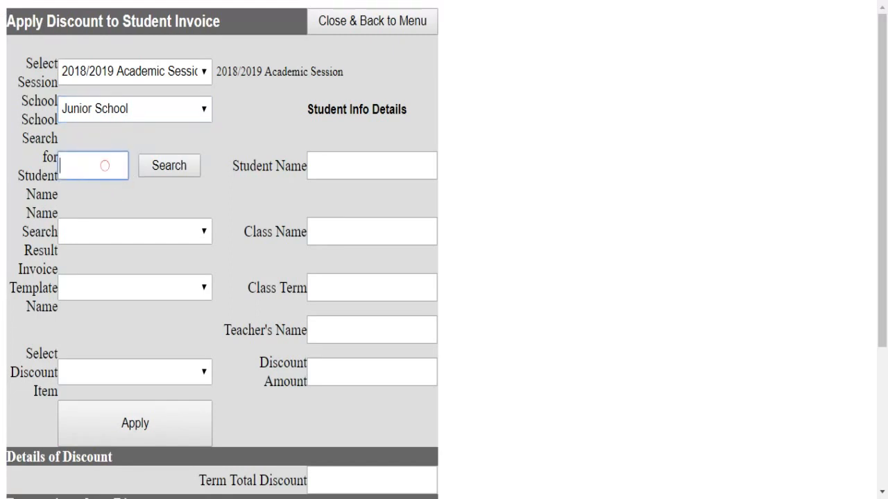
{"action": "type", "text": "a"}
{"action": "left_click", "coordinate": [171, 168]}
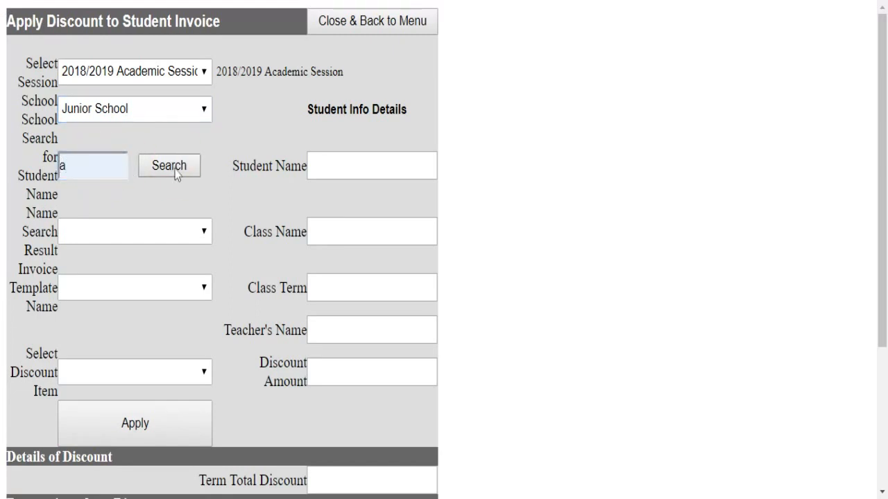
{"action": "left_click", "coordinate": [116, 234]}
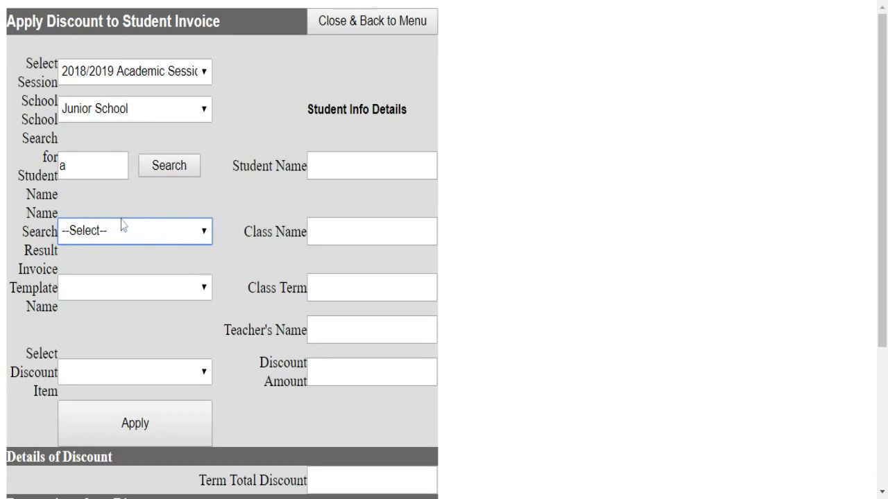
{"action": "left_click", "coordinate": [121, 220]}
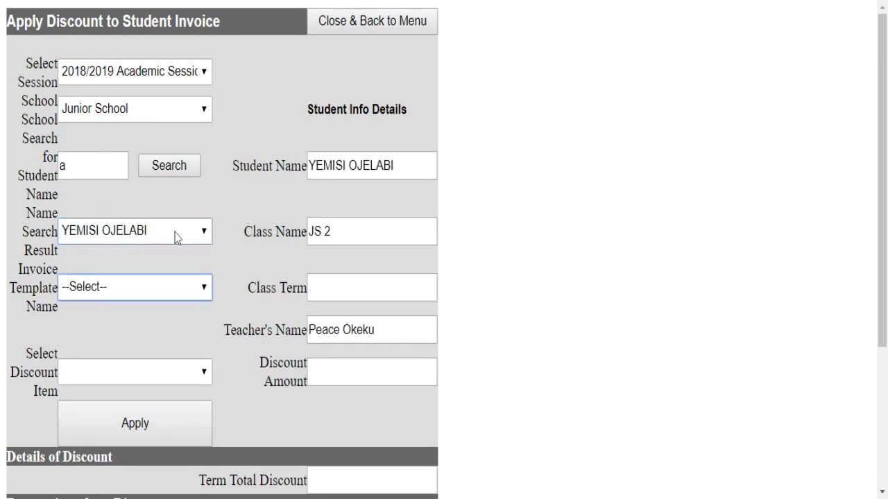
{"action": "scroll", "coordinate": [176, 237], "scroll_direction": "down", "scroll_amount": 3}
{"action": "scroll", "coordinate": [172, 101], "scroll_direction": "up", "scroll_amount": 2}
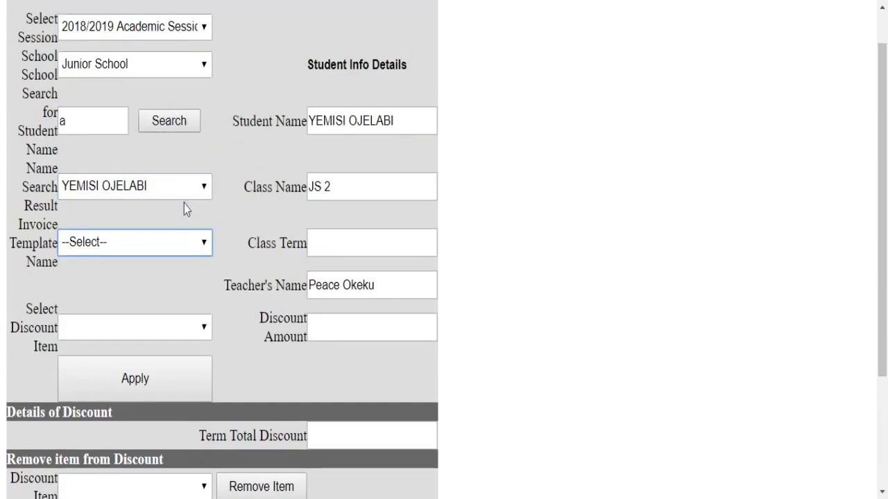
- Select the 2018/2019 JS 2 1st Term template and the LPC Full Scholarship JS2 discount (78,000.00)
{"action": "left_click", "coordinate": [162, 248]}
{"action": "left_click", "coordinate": [157, 259]}
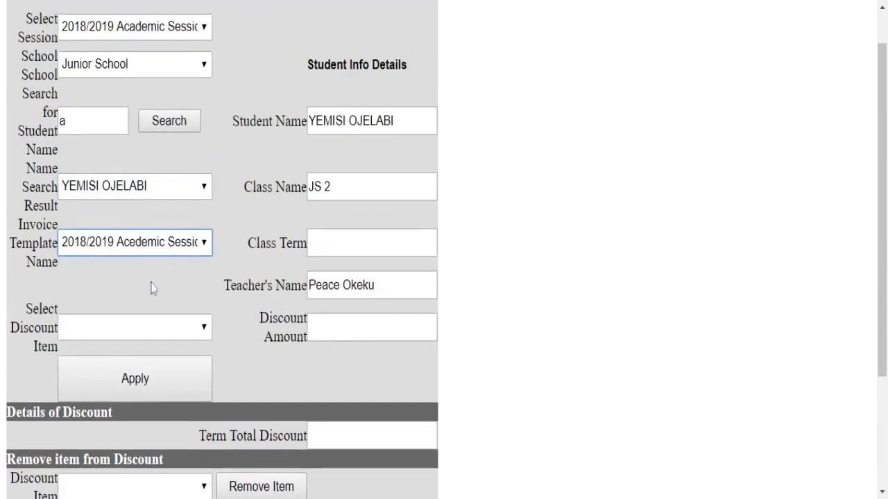
{"action": "scroll", "coordinate": [171, 294], "scroll_direction": "down", "scroll_amount": 3}
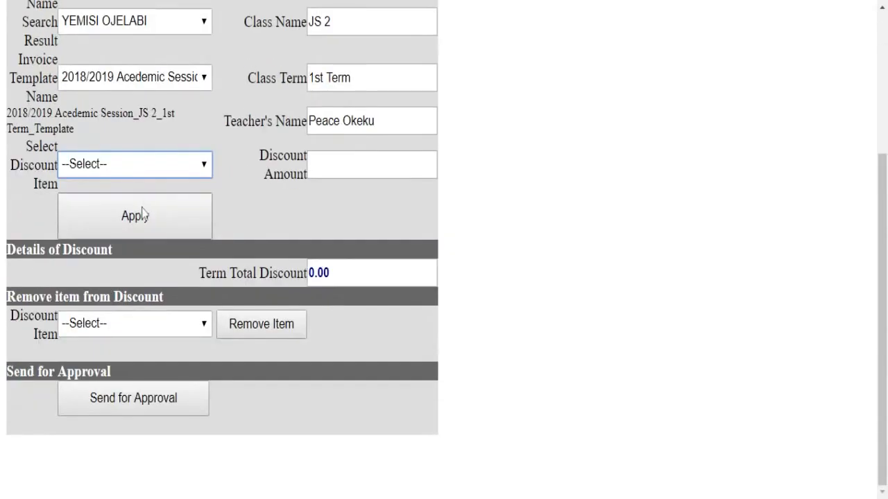
{"action": "left_click", "coordinate": [146, 165]}
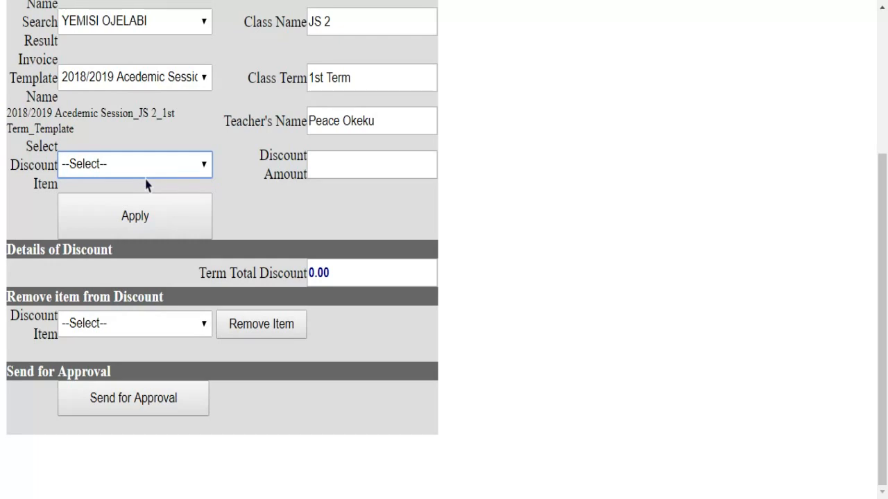
{"action": "key", "text": "Down"}
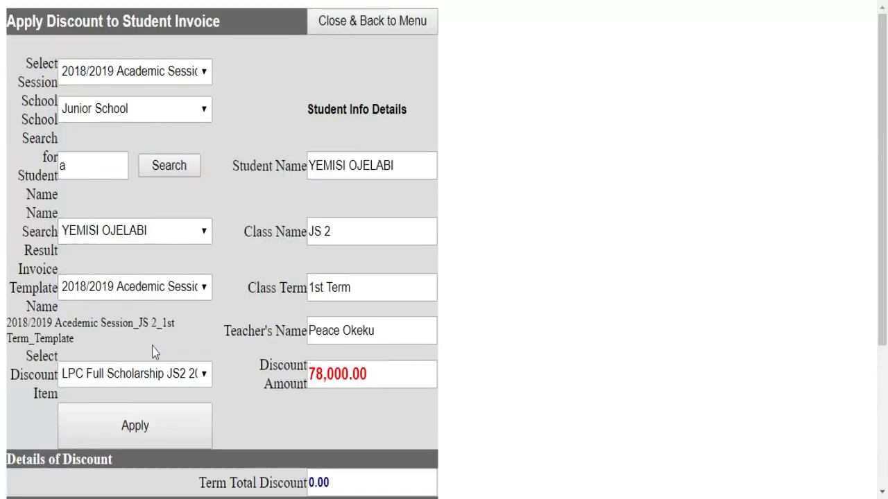
{"action": "scroll", "coordinate": [281, 358], "scroll_direction": "down", "scroll_amount": 3}
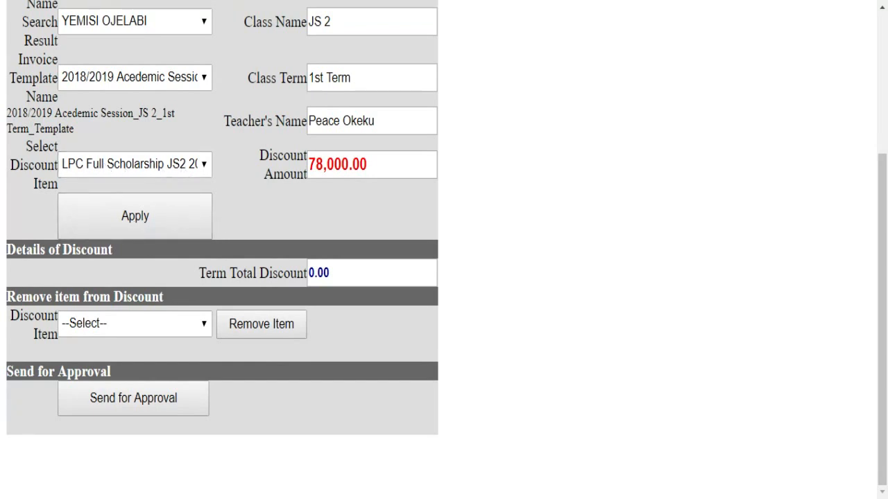
{"action": "scroll", "coordinate": [321, 141], "scroll_direction": "up", "scroll_amount": 3}
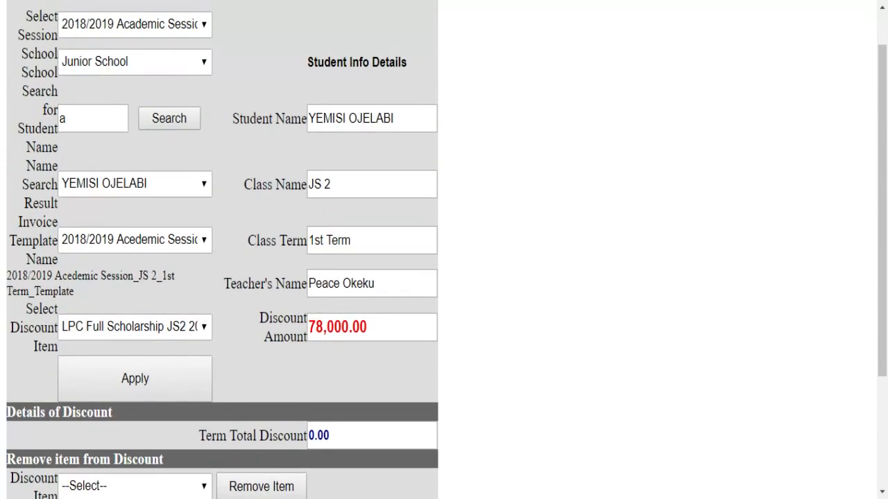
{"action": "scroll", "coordinate": [323, 143], "scroll_direction": "down", "scroll_amount": 3}
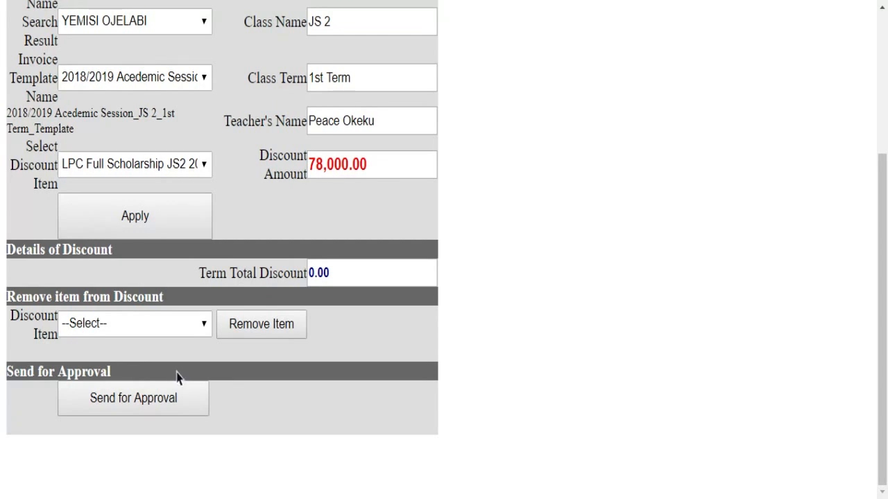
- Close the Apply Discount to Student Invoice form and go back to the Administrator Menu
{"action": "scroll", "coordinate": [177, 377], "scroll_direction": "up", "scroll_amount": 3}
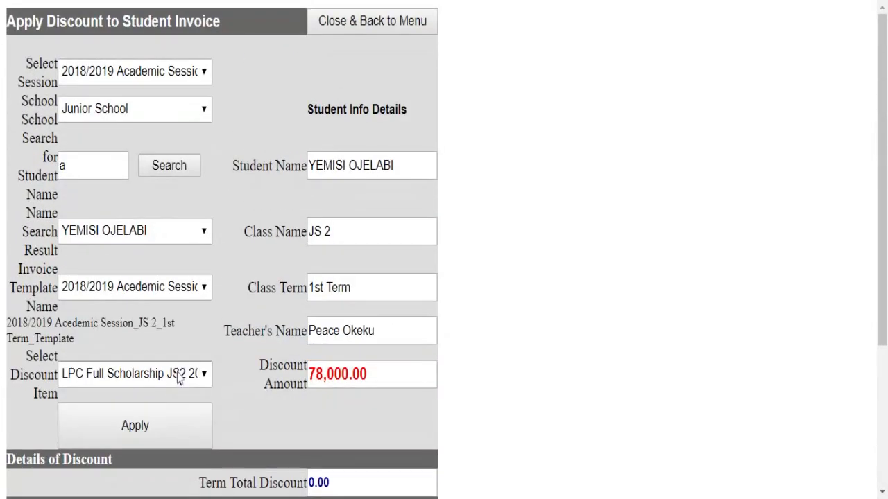
{"action": "left_click", "coordinate": [359, 21]}
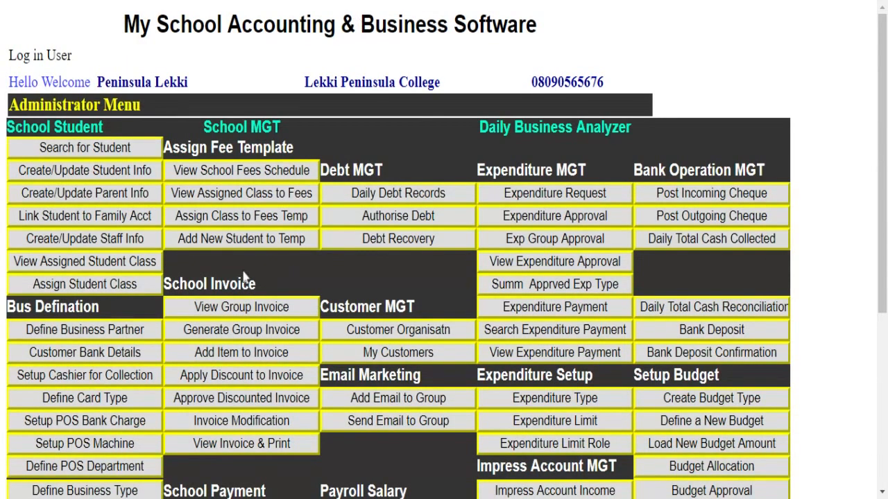
- Load the JS 2 student's pending 2018/2019 1st Term discount approval, totalling 79,000.00
{"action": "scroll", "coordinate": [223, 403], "scroll_direction": "down", "scroll_amount": 1}
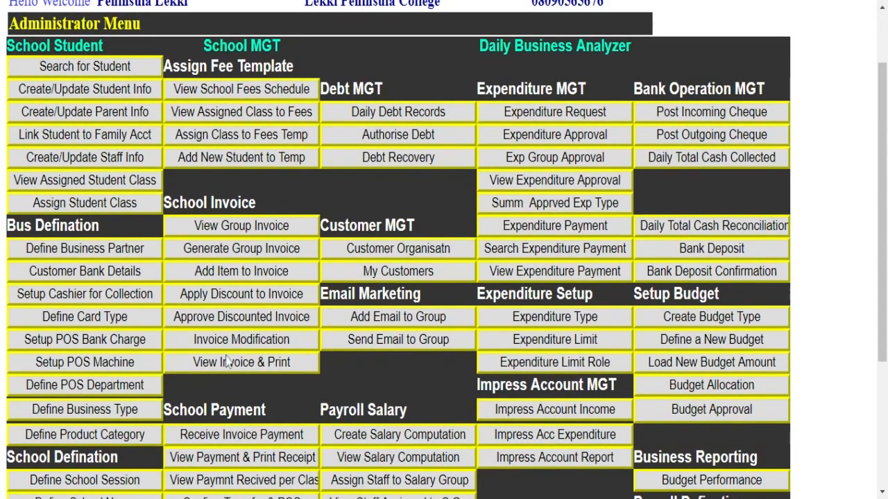
{"action": "left_click", "coordinate": [241, 317]}
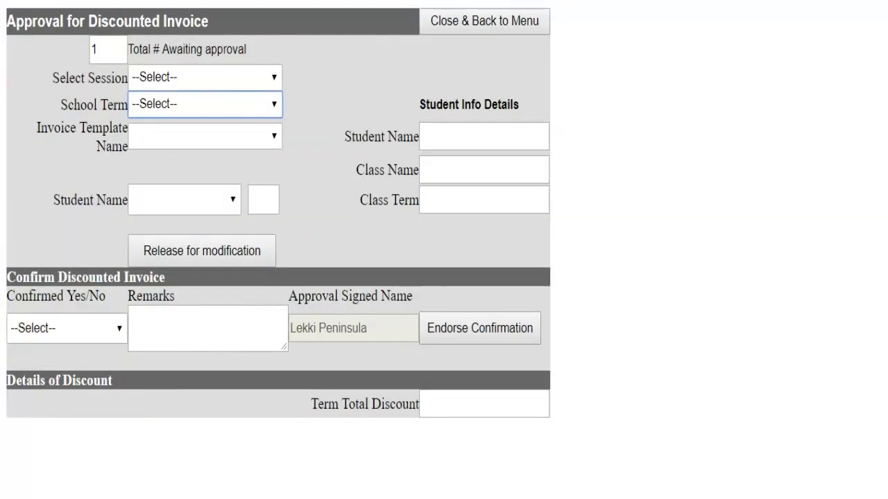
{"action": "left_click", "coordinate": [210, 78]}
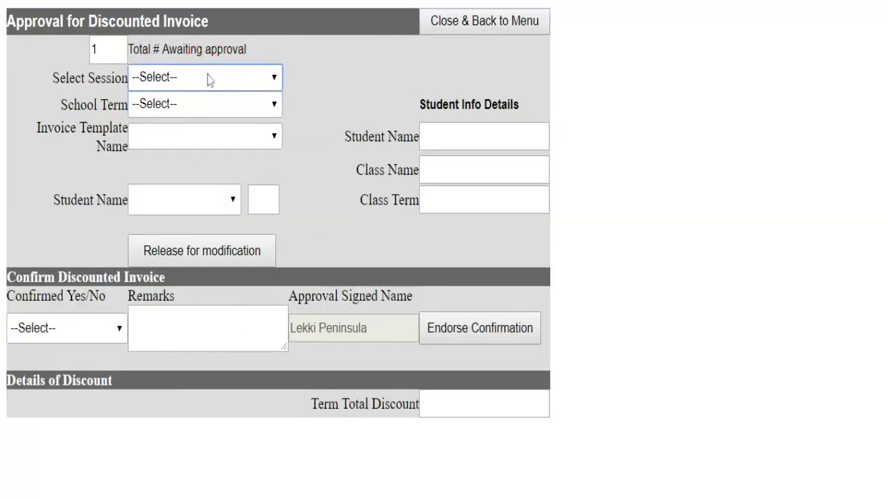
{"action": "left_click", "coordinate": [199, 97]}
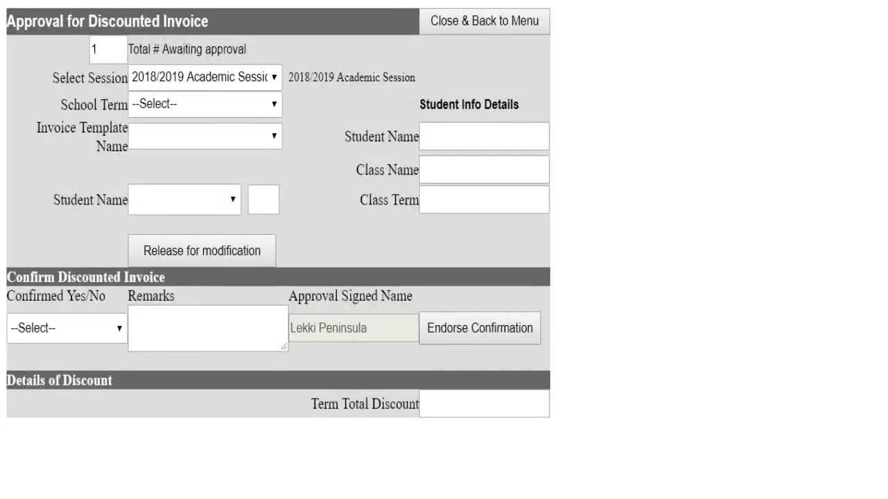
{"action": "left_click", "coordinate": [173, 109]}
{"action": "left_click", "coordinate": [174, 122]}
{"action": "left_click", "coordinate": [174, 142]}
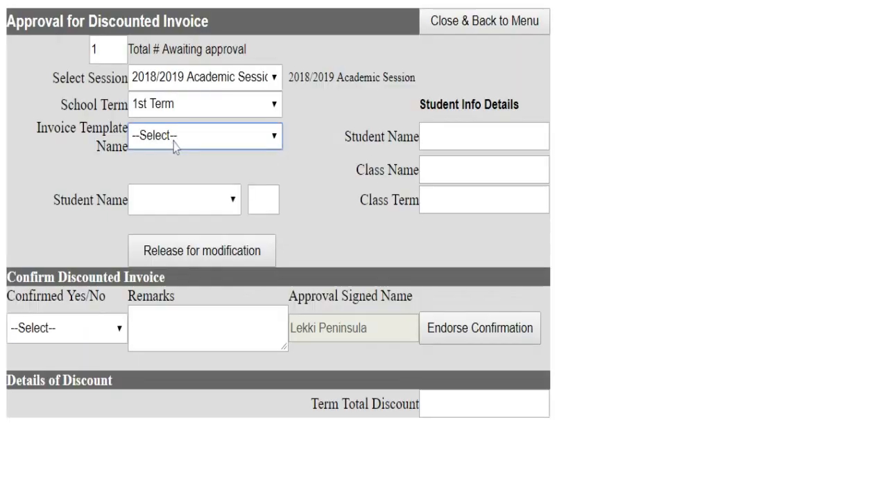
{"action": "left_click", "coordinate": [175, 152]}
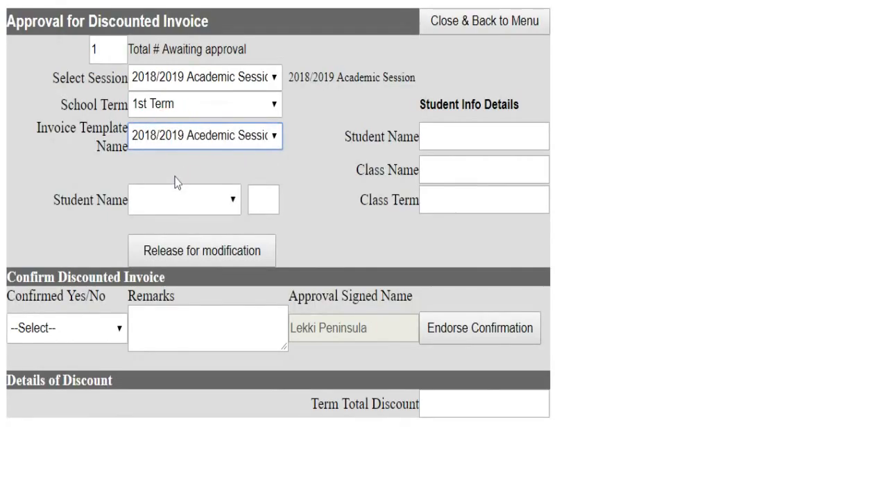
{"action": "left_click", "coordinate": [201, 211]}
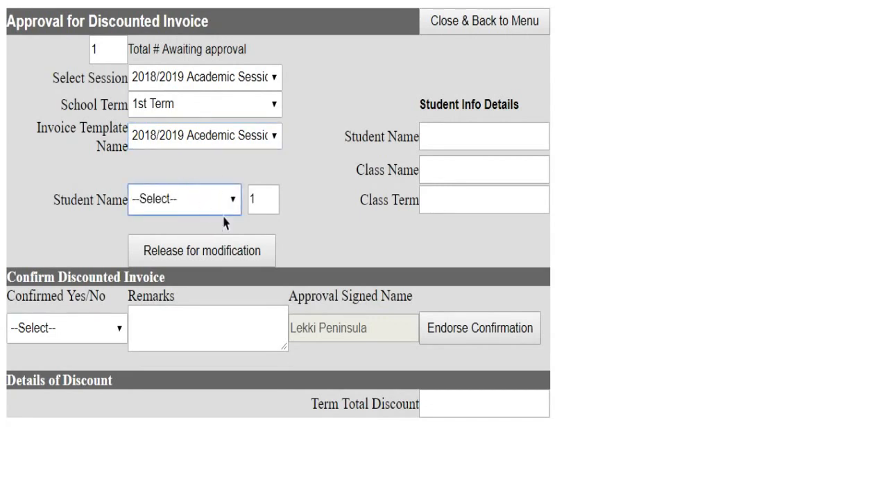
{"action": "left_click", "coordinate": [223, 222]}
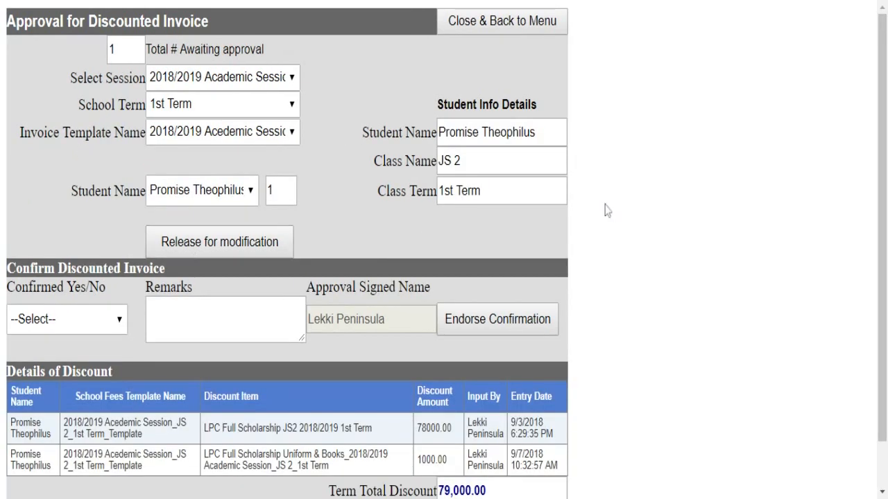
- Switch Confirmed to Yes then back to No, leaving the discount unapproved, and close the page
{"action": "scroll", "coordinate": [395, 221], "scroll_direction": "down", "scroll_amount": 2}
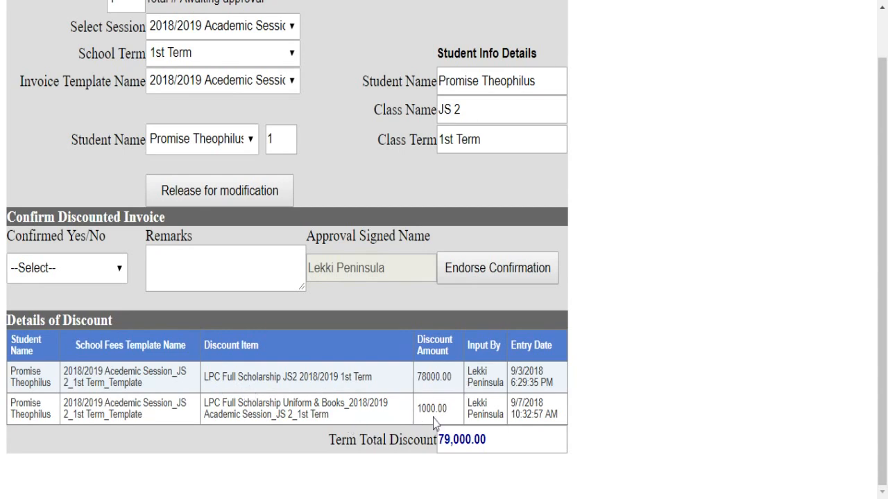
{"action": "left_click", "coordinate": [48, 272]}
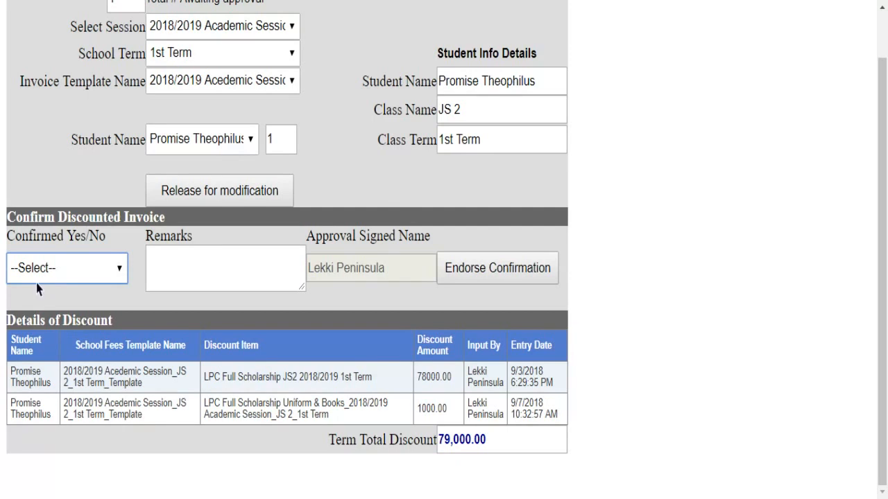
{"action": "key", "text": "Down"}
{"action": "left_click", "coordinate": [178, 269]}
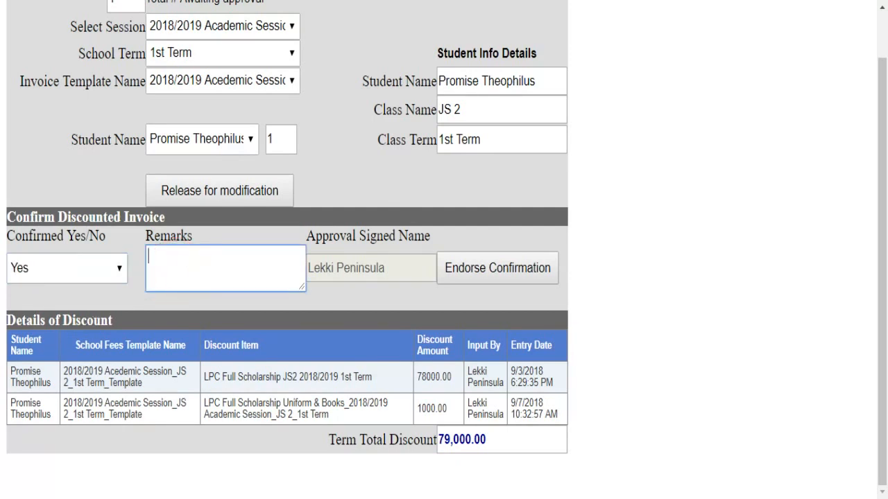
{"action": "left_click", "coordinate": [66, 274]}
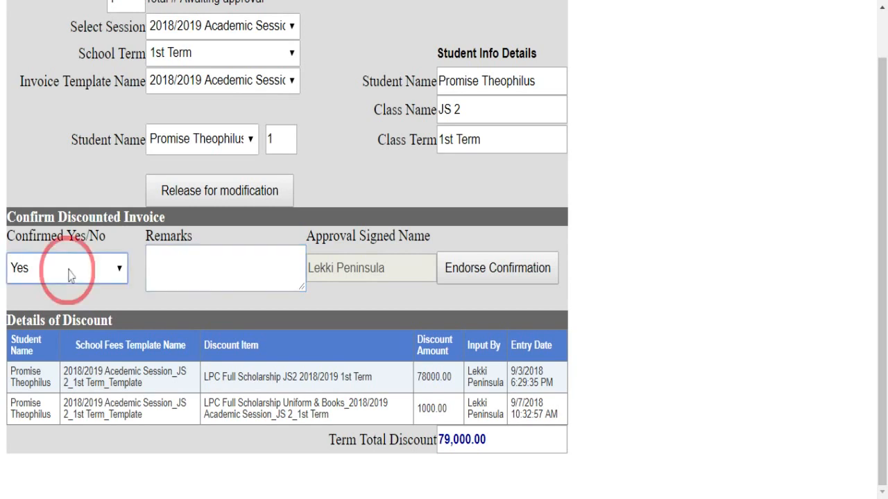
{"action": "key", "text": "Down"}
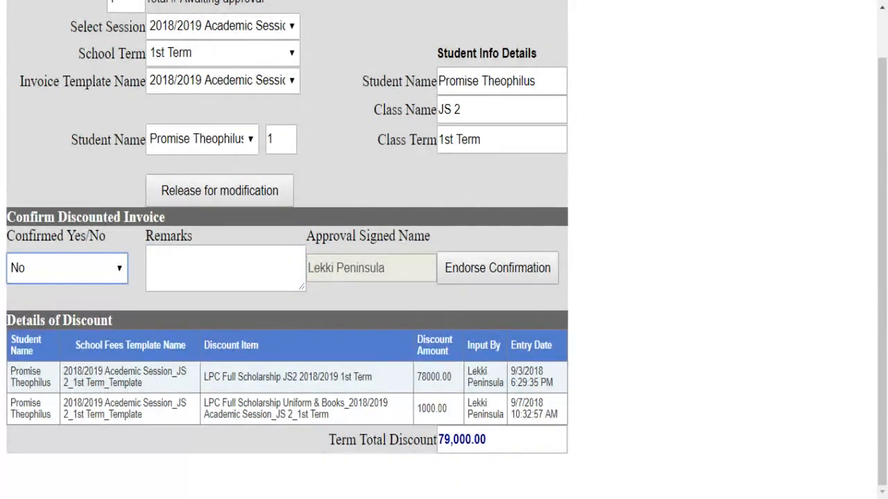
{"action": "left_click", "coordinate": [214, 272]}
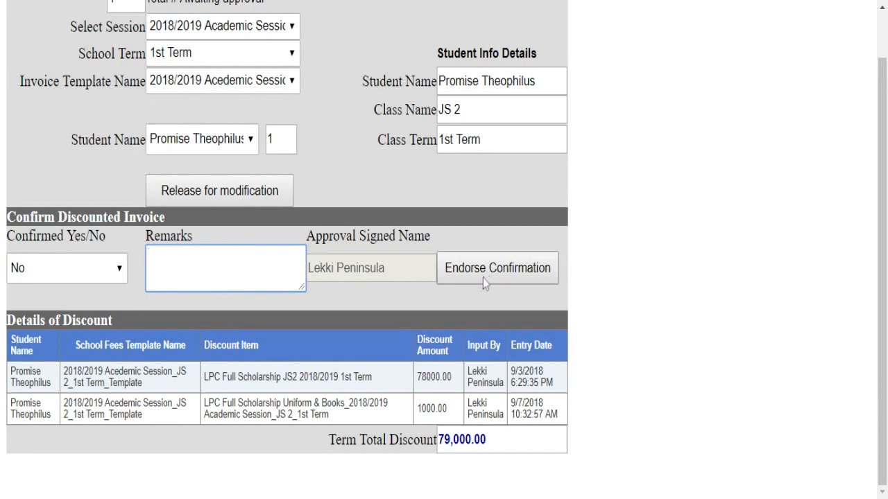
{"action": "scroll", "coordinate": [483, 281], "scroll_direction": "up", "scroll_amount": 2}
{"action": "left_click", "coordinate": [452, 31]}
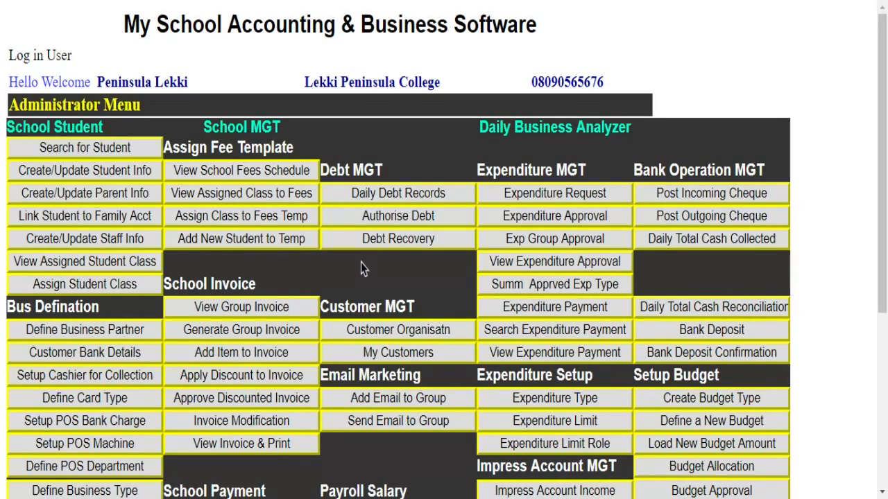
- In Invoice Modification, choose 2018/2019 session and Junior School, and search student names for 'a'
{"action": "scroll", "coordinate": [354, 267], "scroll_direction": "down", "scroll_amount": 1}
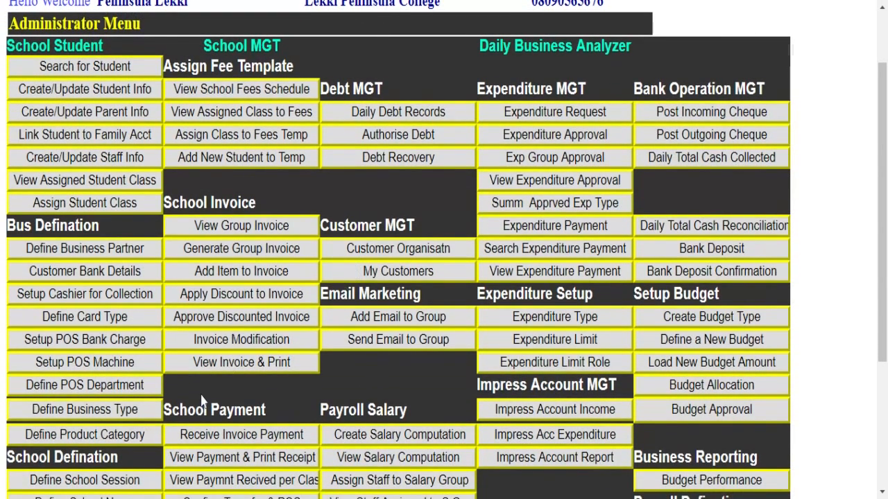
{"action": "left_click", "coordinate": [249, 341]}
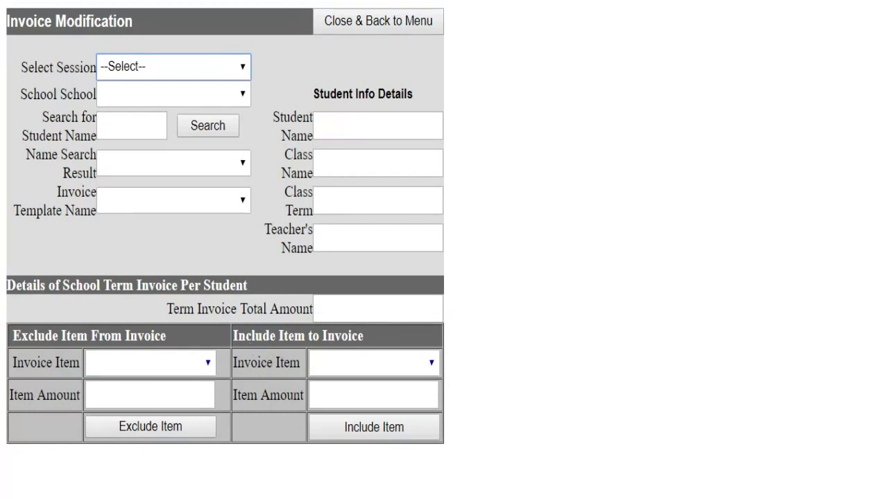
{"action": "left_click", "coordinate": [178, 74]}
{"action": "left_click", "coordinate": [173, 87]}
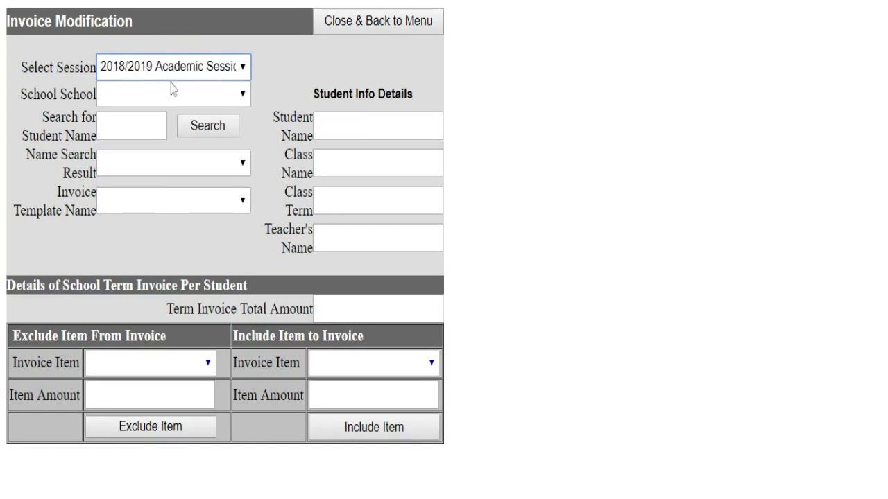
{"action": "left_click", "coordinate": [175, 101]}
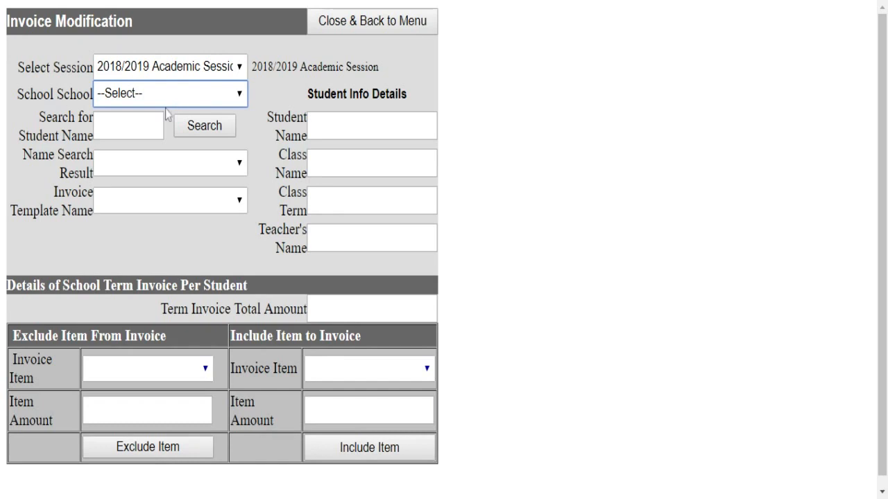
{"action": "left_click", "coordinate": [165, 113]}
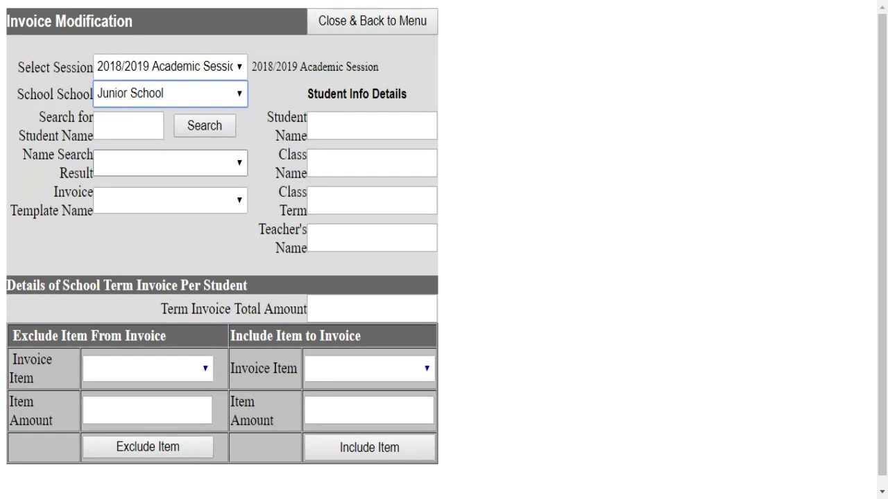
{"action": "left_click", "coordinate": [144, 127]}
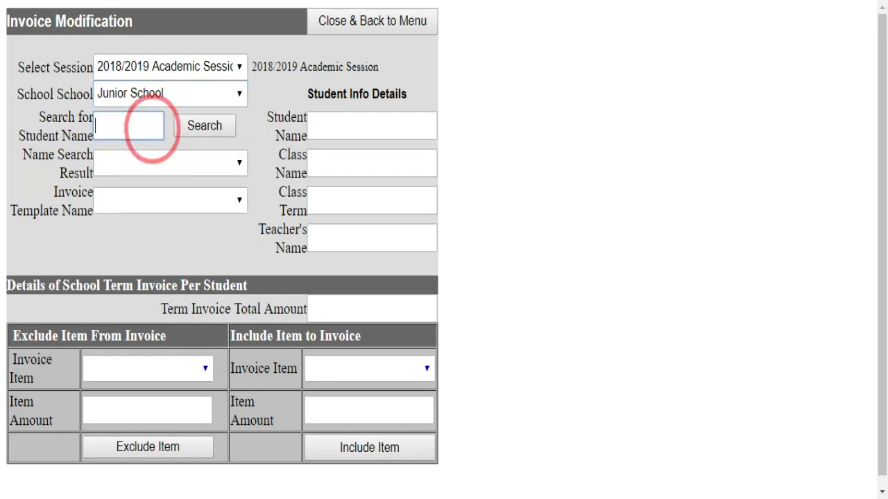
{"action": "type", "text": "a"}
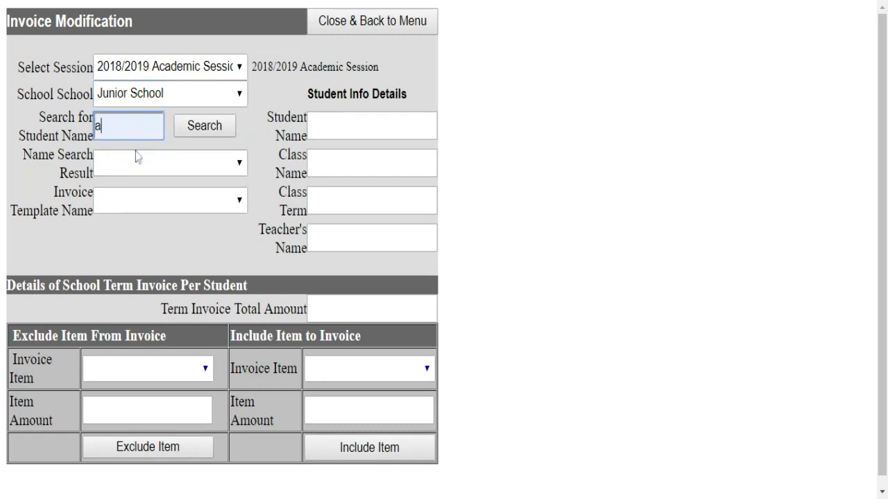
{"action": "left_click", "coordinate": [192, 134]}
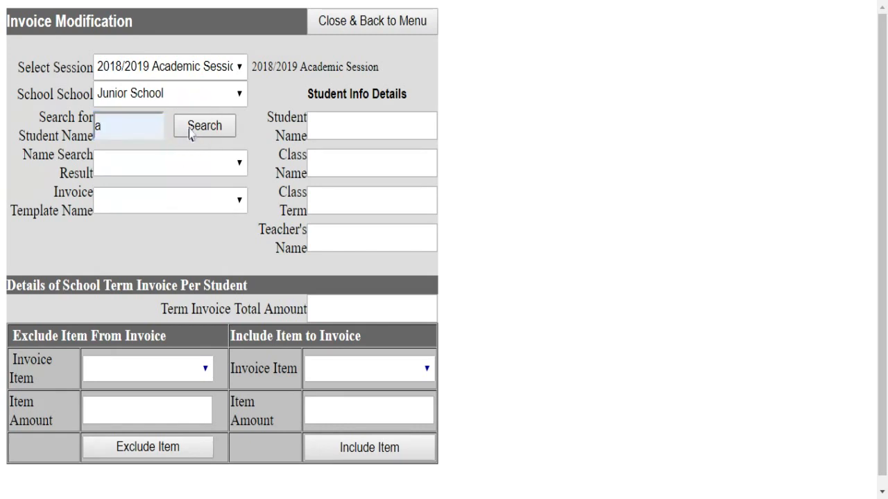
- Pick the JS 2 student and the 2018/2019 invoice template to show the 129,000.00 fees
{"action": "left_click", "coordinate": [186, 166]}
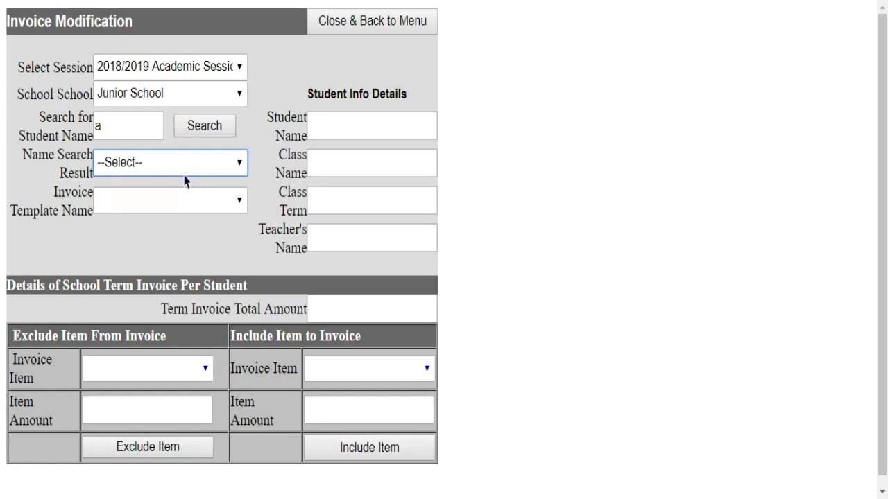
{"action": "left_click", "coordinate": [173, 483]}
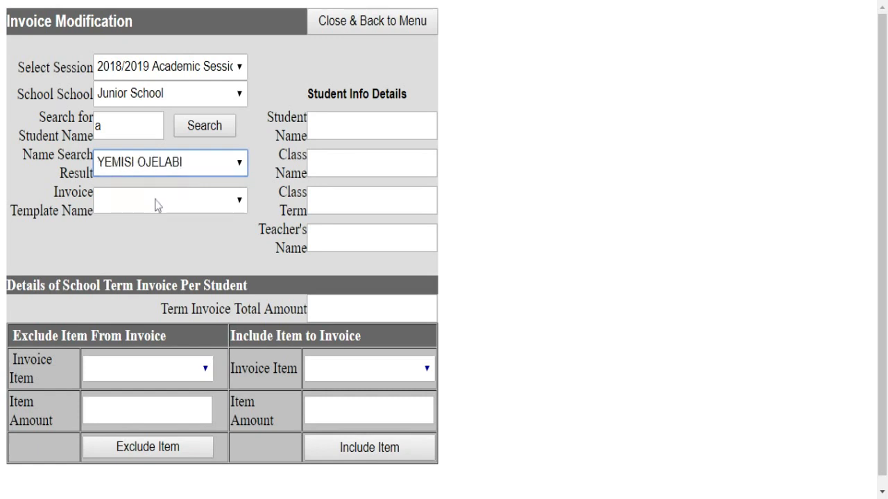
{"action": "left_click", "coordinate": [178, 210]}
{"action": "left_click", "coordinate": [177, 216]}
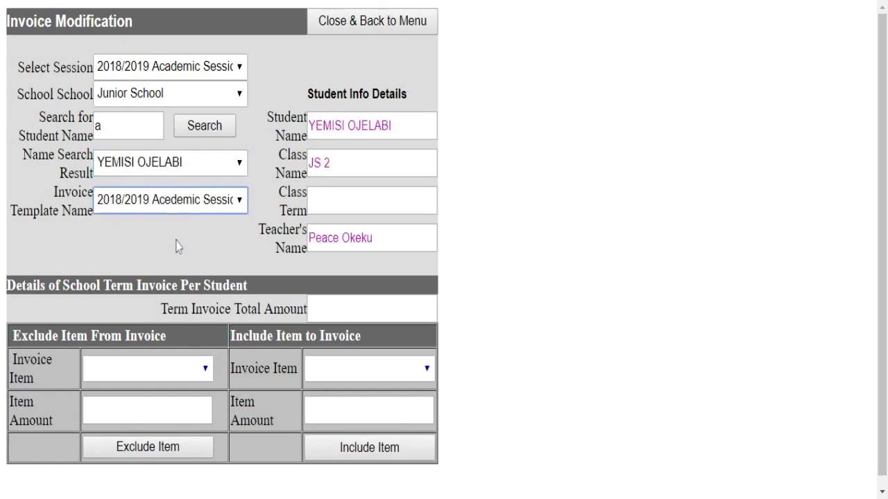
{"action": "scroll", "coordinate": [178, 247], "scroll_direction": "down", "scroll_amount": 2}
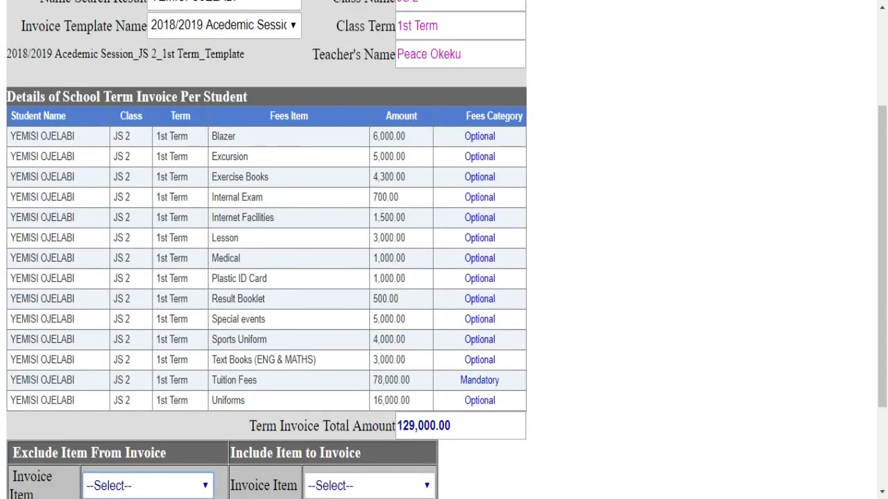
- Exclude the 16,000.00 Uniforms item, dropping the invoice total to 113,000.00
{"action": "scroll", "coordinate": [251, 222], "scroll_direction": "up", "scroll_amount": 2}
{"action": "scroll", "coordinate": [243, 229], "scroll_direction": "down", "scroll_amount": 4}
{"action": "scroll", "coordinate": [235, 222], "scroll_direction": "up", "scroll_amount": 2}
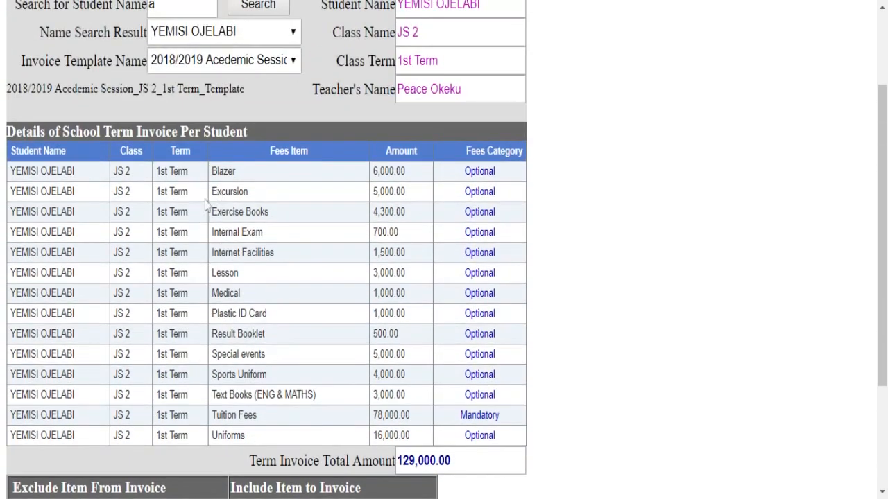
{"action": "scroll", "coordinate": [218, 231], "scroll_direction": "down", "scroll_amount": 2}
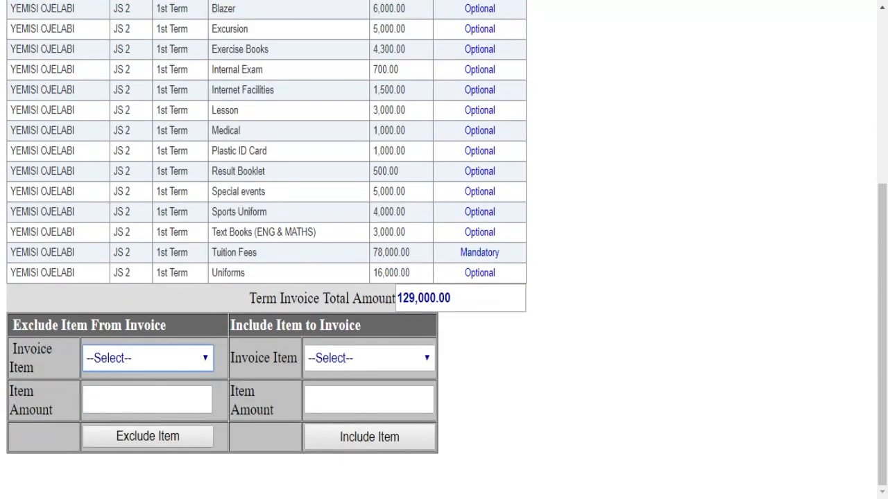
{"action": "scroll", "coordinate": [191, 222], "scroll_direction": "up", "scroll_amount": 1}
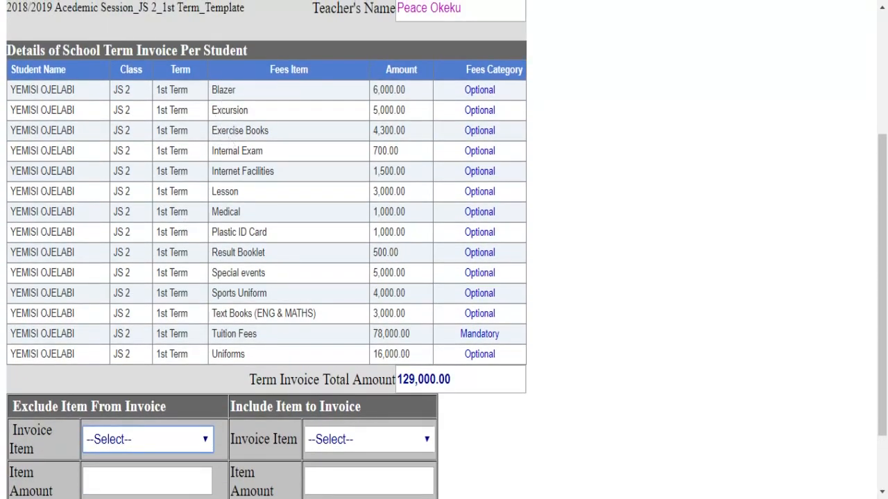
{"action": "scroll", "coordinate": [287, 238], "scroll_direction": "down", "scroll_amount": 1}
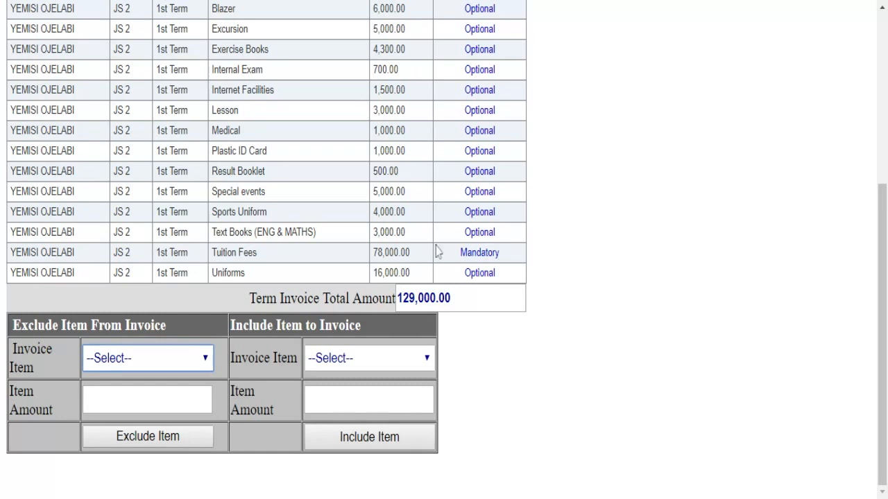
{"action": "left_click", "coordinate": [533, 336]}
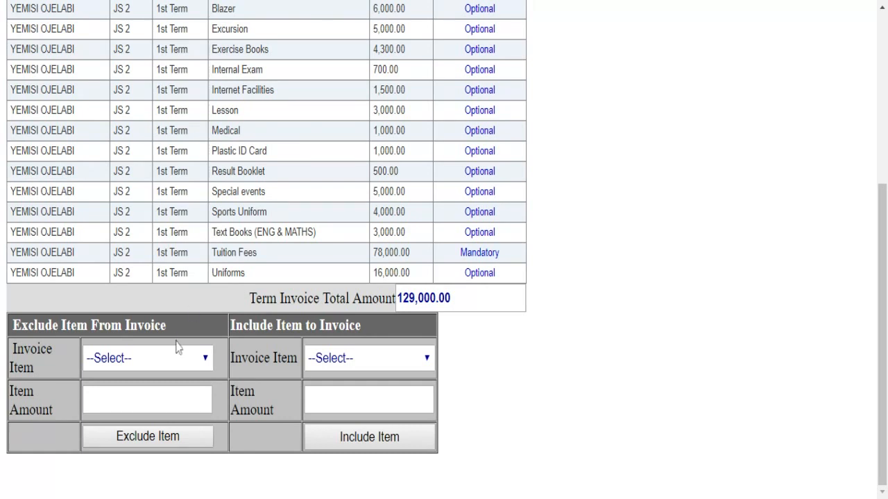
{"action": "left_click", "coordinate": [158, 362]}
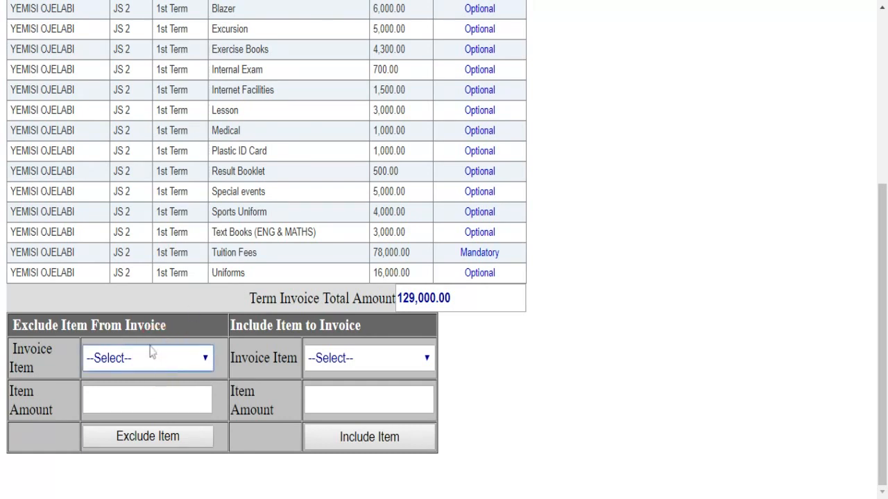
{"action": "left_click", "coordinate": [150, 346]}
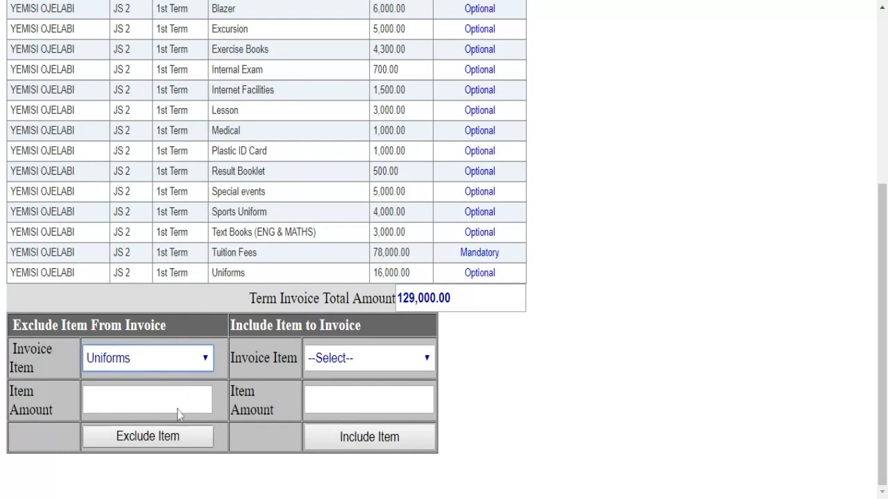
{"action": "scroll", "coordinate": [178, 414], "scroll_direction": "down", "scroll_amount": 4}
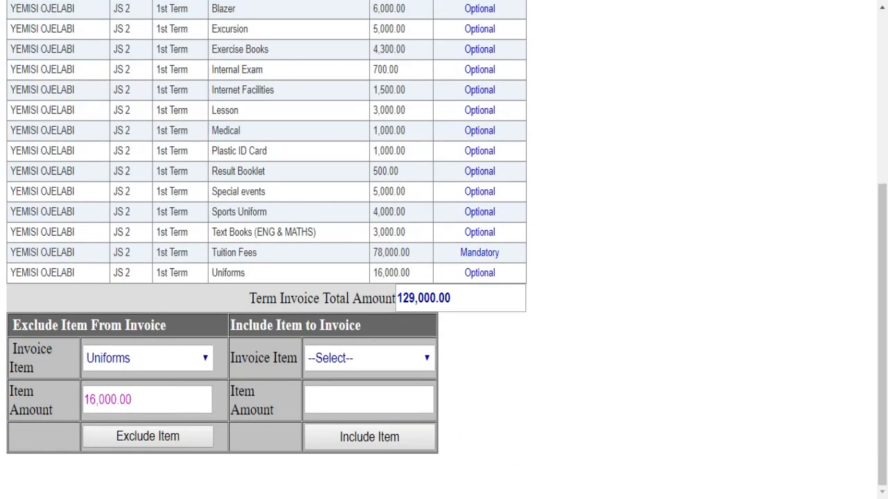
{"action": "left_click", "coordinate": [132, 440]}
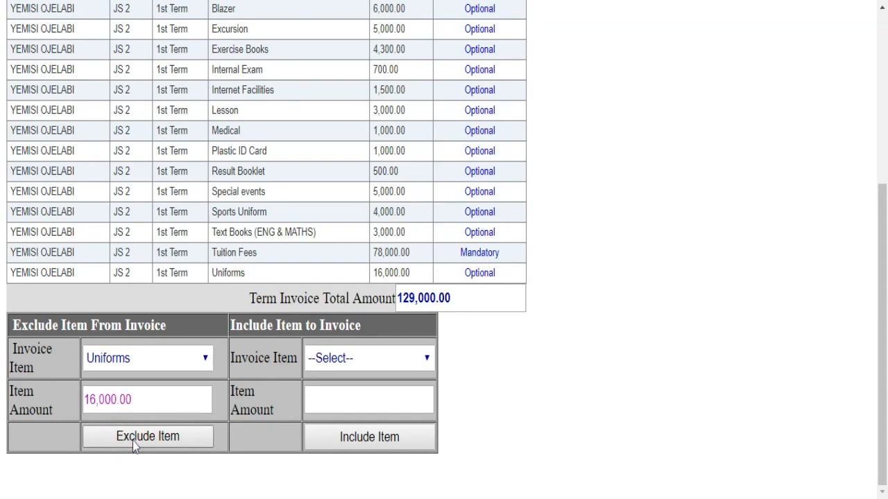
{"action": "scroll", "coordinate": [132, 441], "scroll_direction": "down", "scroll_amount": 2}
- Choose Uniforms (16,000.00) in the Include Item to Invoice item list
{"action": "scroll", "coordinate": [133, 441], "scroll_direction": "down", "scroll_amount": 1}
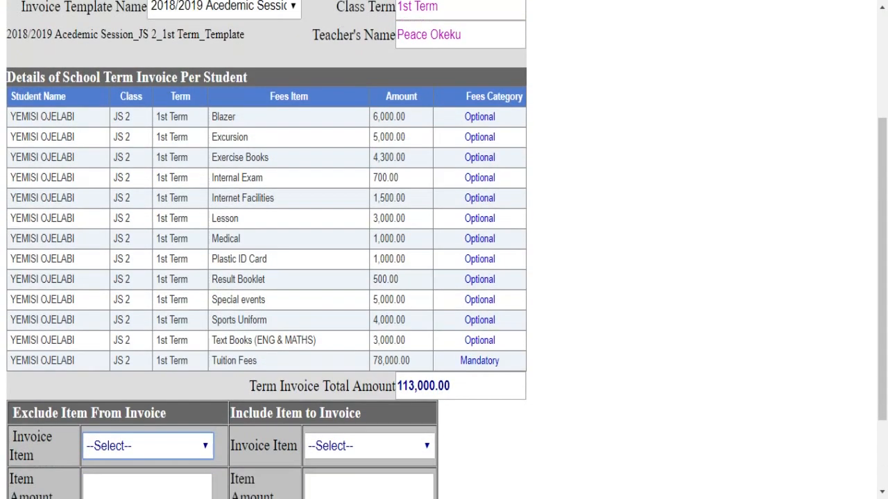
{"action": "scroll", "coordinate": [344, 329], "scroll_direction": "down", "scroll_amount": 2}
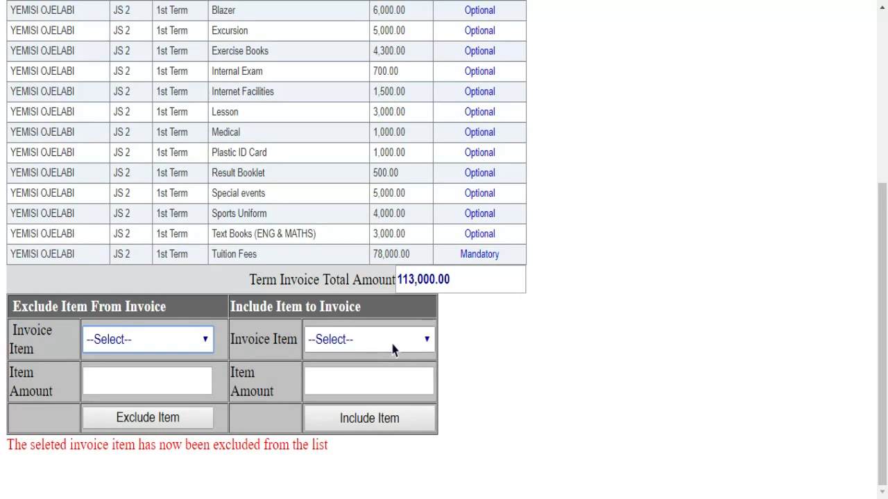
{"action": "left_click", "coordinate": [392, 348]}
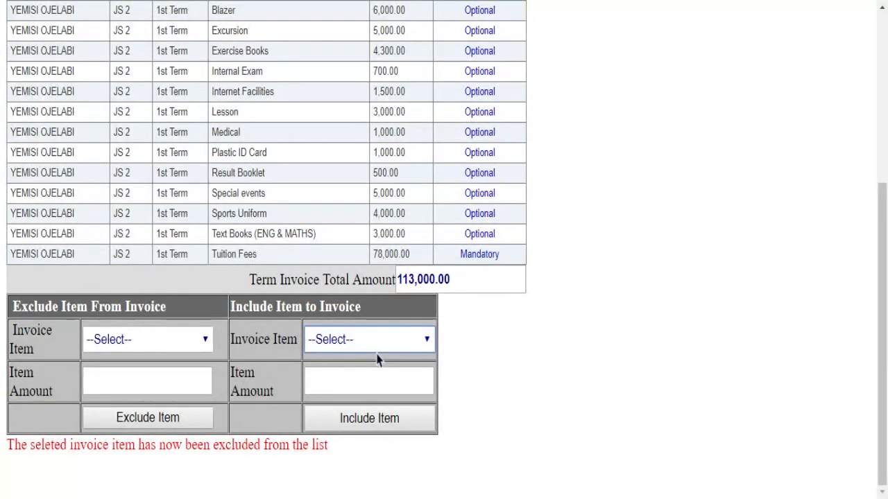
{"action": "left_click", "coordinate": [369, 410]}
- Include Uniforms back on the invoice, restoring the 129,000.00 total, and leave Invoice Modification
{"action": "scroll", "coordinate": [369, 414], "scroll_direction": "down", "scroll_amount": 4}
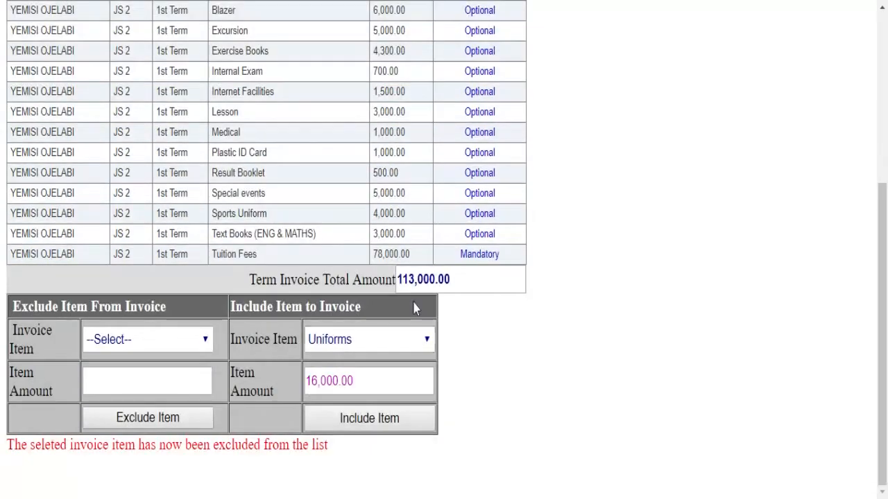
{"action": "left_click", "coordinate": [356, 421]}
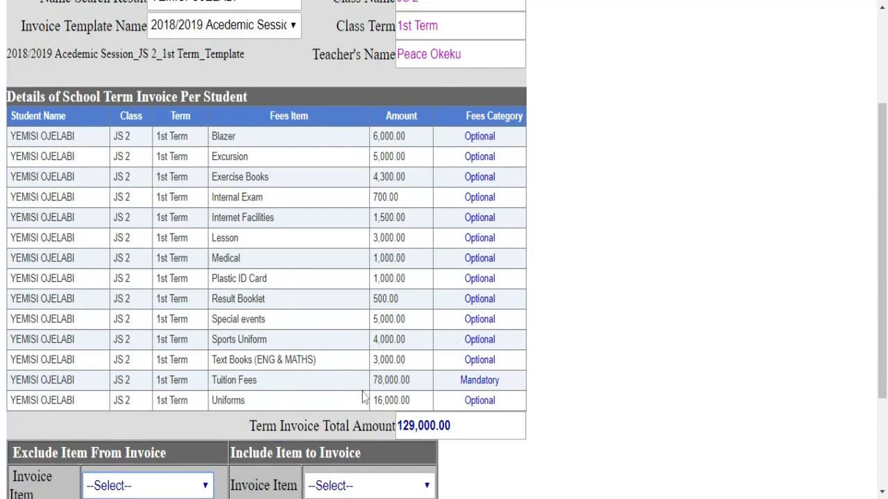
{"action": "scroll", "coordinate": [363, 396], "scroll_direction": "down", "scroll_amount": 2}
{"action": "scroll", "coordinate": [368, 238], "scroll_direction": "up", "scroll_amount": 5}
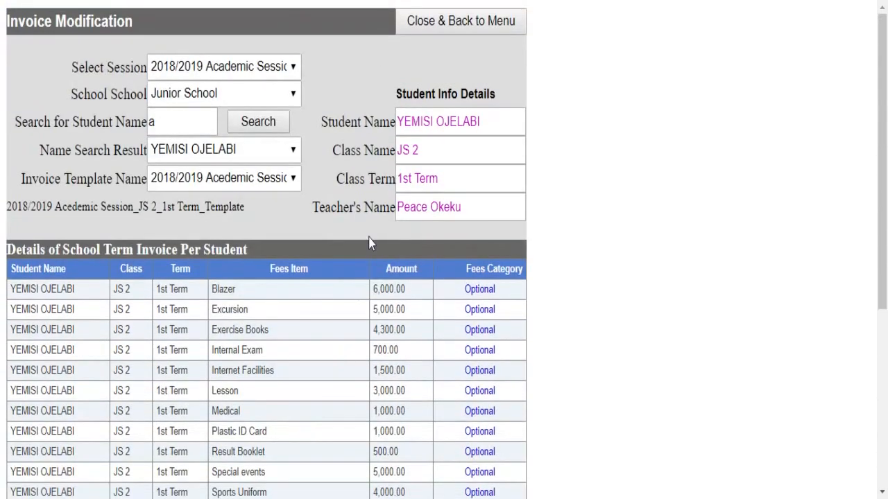
{"action": "left_click", "coordinate": [425, 26]}
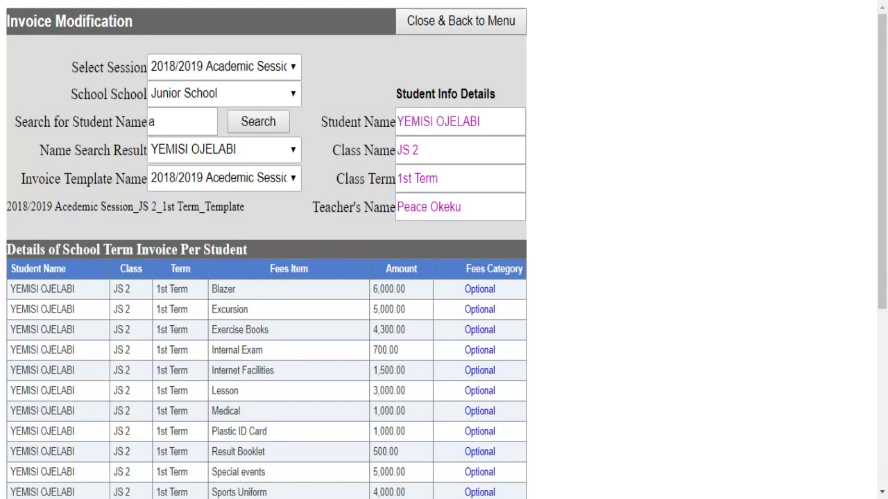
- Open View Invoice & Print with the 2018/2019 session and Primary School selected
{"action": "left_click", "coordinate": [426, 29]}
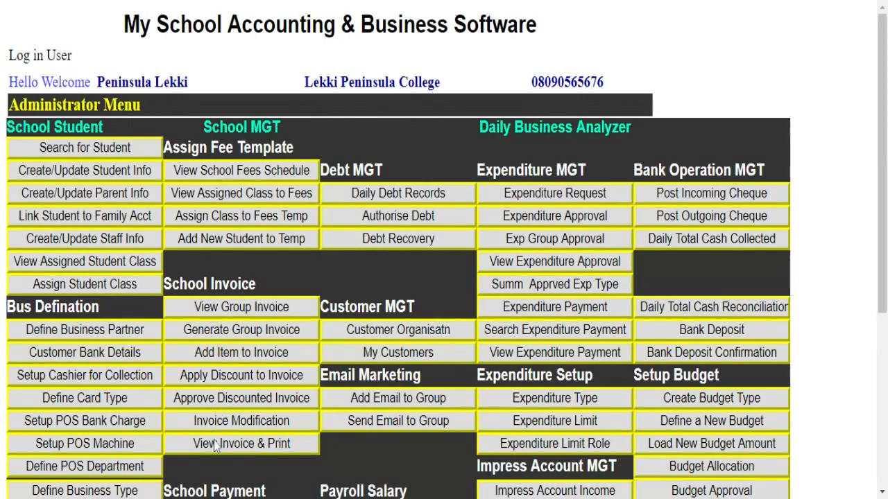
{"action": "scroll", "coordinate": [215, 444], "scroll_direction": "down", "scroll_amount": 1}
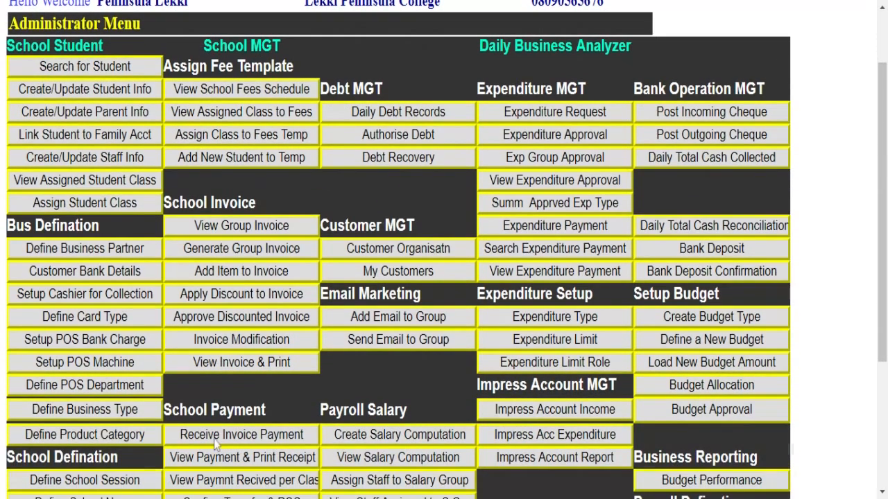
{"action": "left_click", "coordinate": [216, 364]}
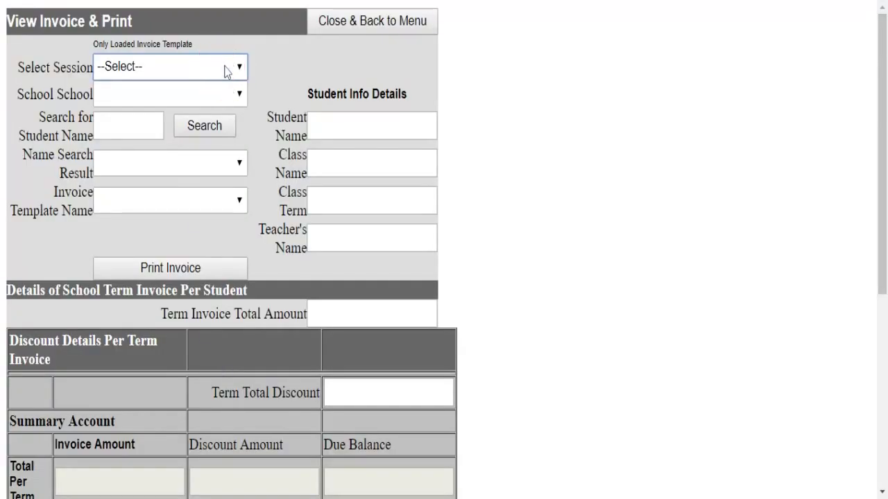
{"action": "key", "text": "Down"}
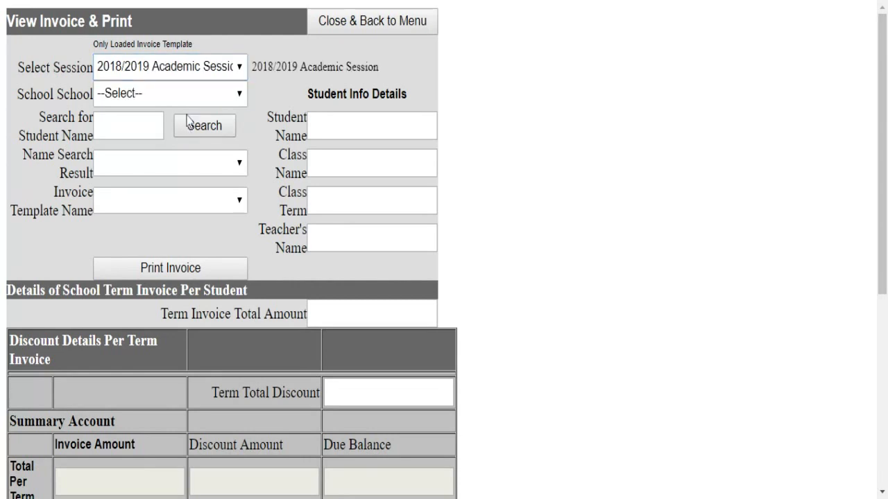
{"action": "left_click", "coordinate": [192, 97]}
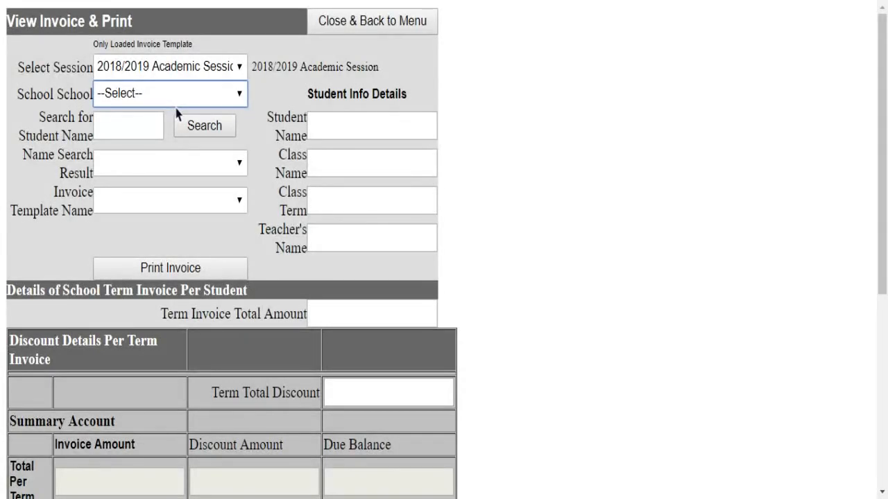
{"action": "key", "text": "Down"}
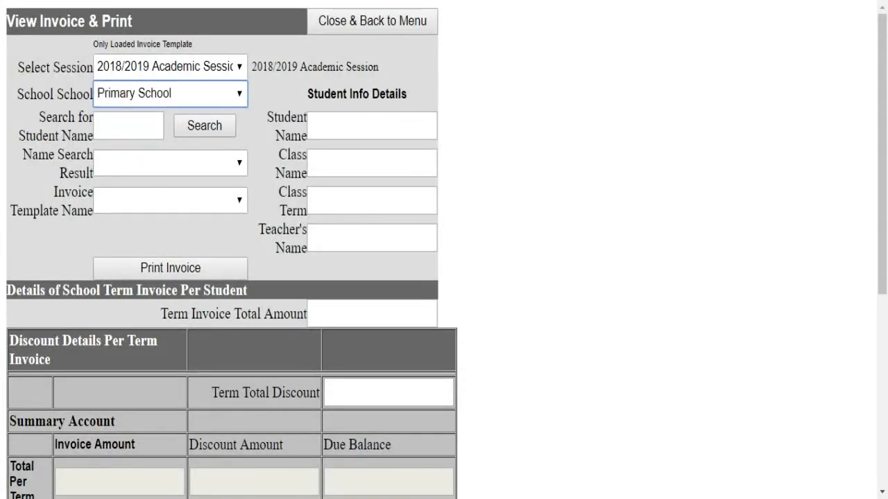
- Search names for 'a', pick the Primary 4A student and the 2018/2019 invoice template
{"action": "left_click", "coordinate": [133, 132]}
{"action": "type", "text": "a"}
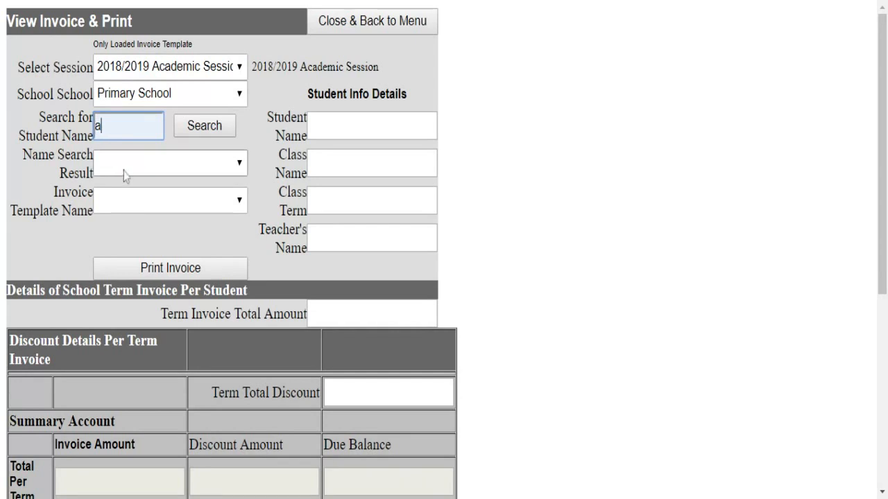
{"action": "left_click", "coordinate": [206, 131]}
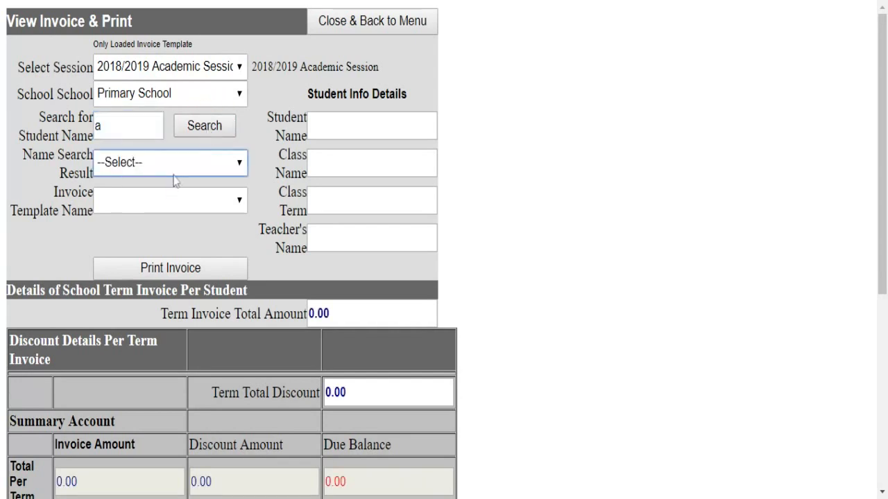
{"action": "left_click", "coordinate": [174, 168]}
{"action": "left_click", "coordinate": [175, 179]}
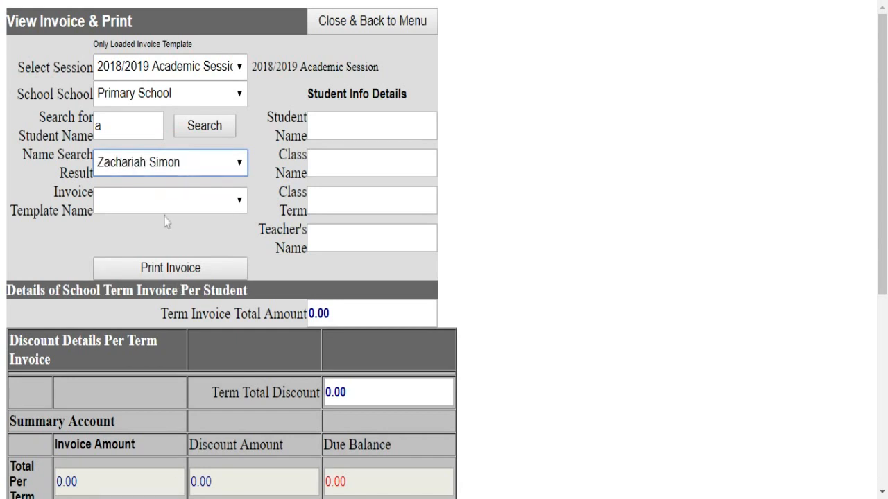
{"action": "left_click", "coordinate": [167, 200]}
{"action": "left_click", "coordinate": [167, 200]}
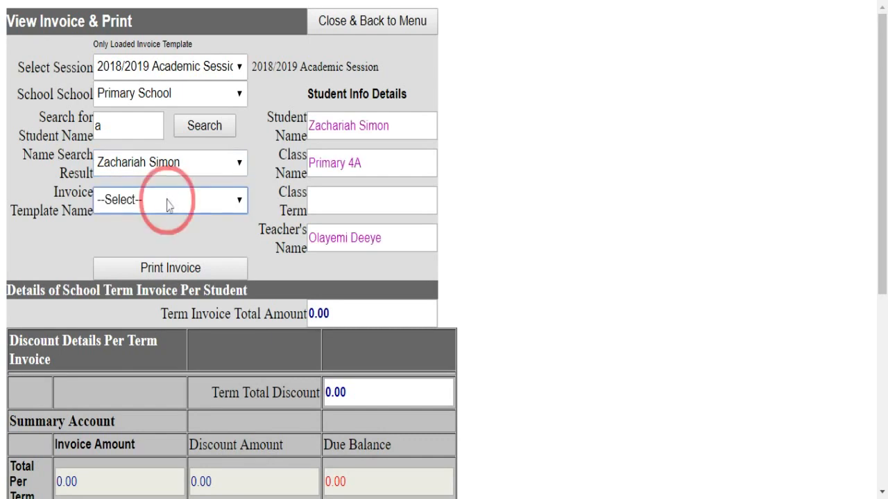
{"action": "left_click", "coordinate": [166, 218]}
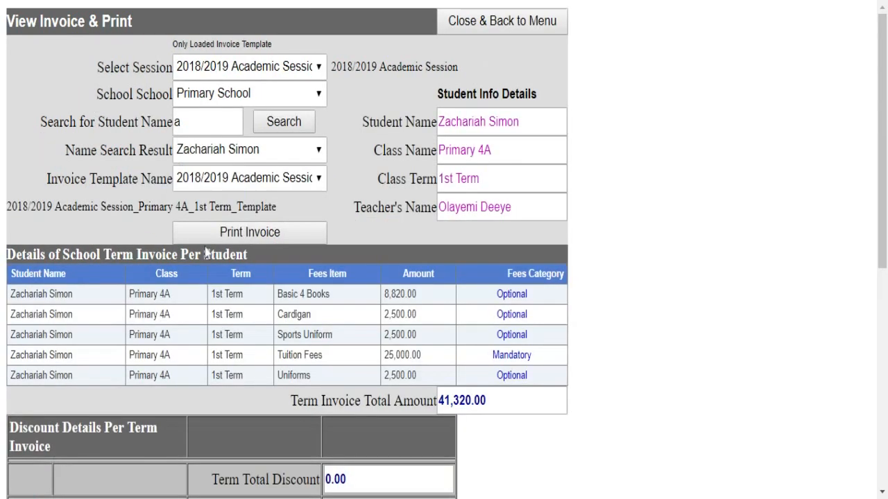
- Print the 1st-term invoice and review its summary showing 41,320.00 due
{"action": "scroll", "coordinate": [418, 337], "scroll_direction": "down", "scroll_amount": 1}
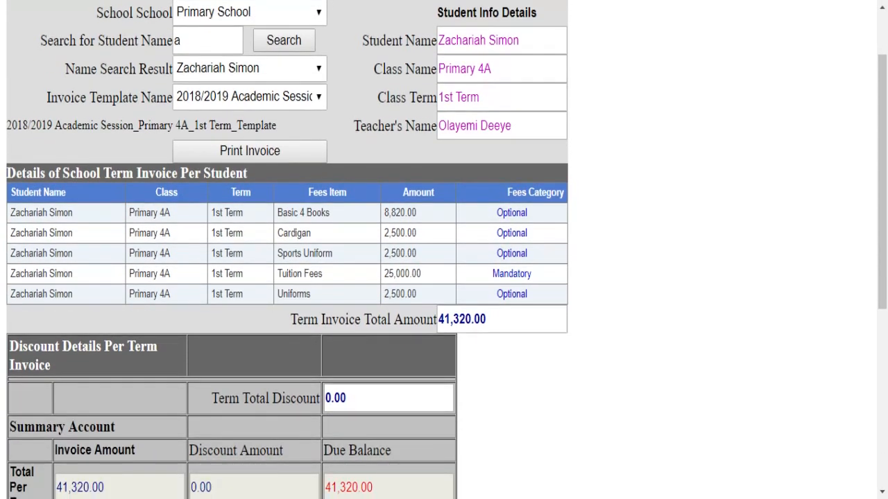
{"action": "left_click", "coordinate": [236, 151]}
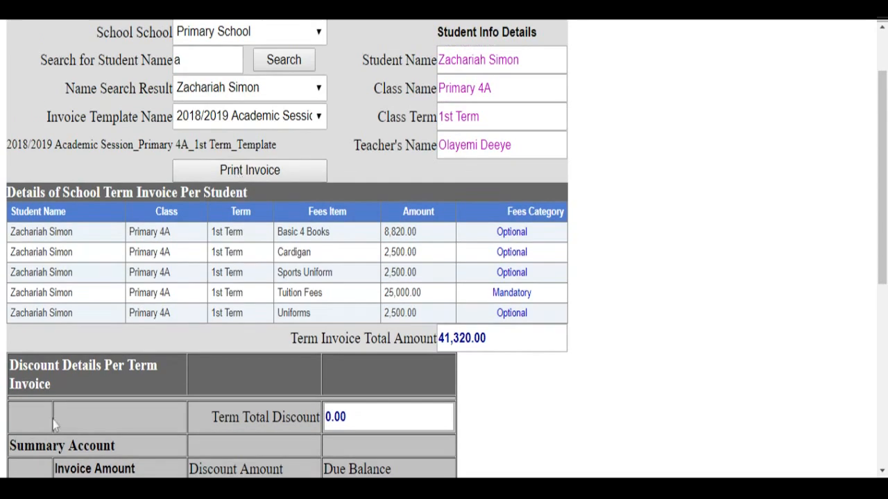
{"action": "scroll", "coordinate": [56, 402], "scroll_direction": "down", "scroll_amount": 2}
{"action": "scroll", "coordinate": [128, 369], "scroll_direction": "down", "scroll_amount": 3}
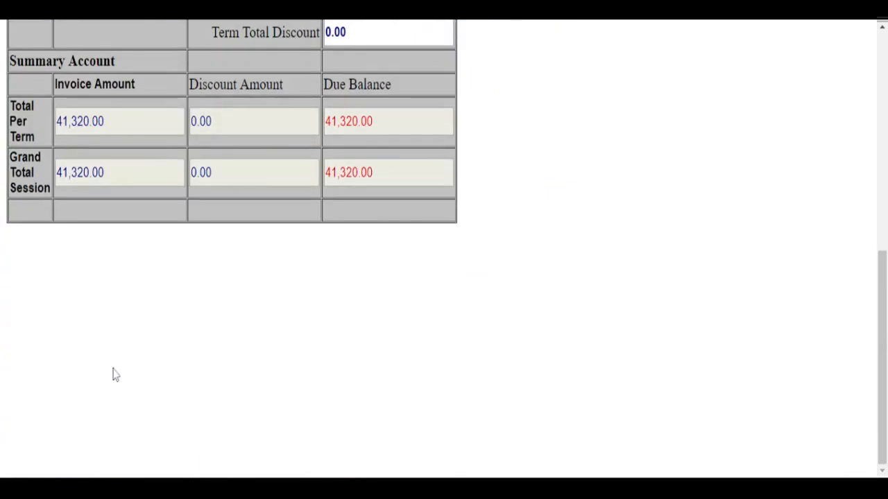
{"action": "scroll", "coordinate": [111, 374], "scroll_direction": "up", "scroll_amount": 1}
{"action": "scroll", "coordinate": [108, 376], "scroll_direction": "up", "scroll_amount": 2}
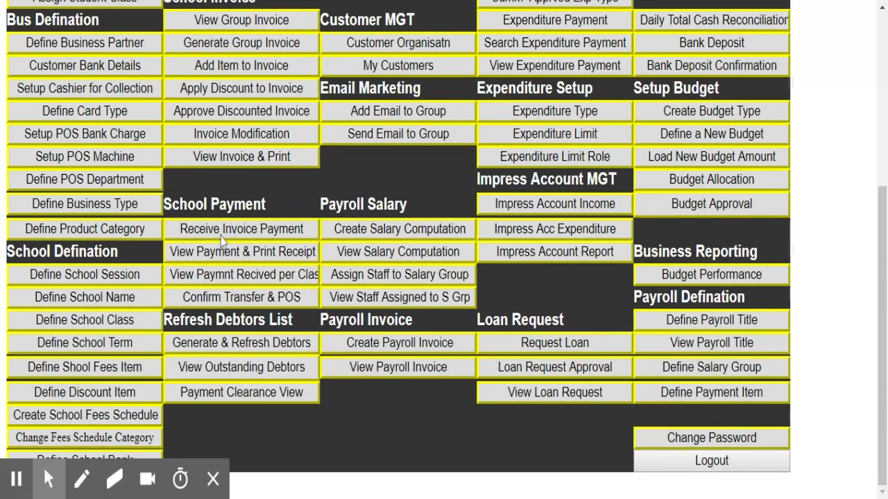
- Open Receive Invoice Payment with the 2018/2019 session and Junior School selected
{"action": "left_click", "coordinate": [221, 233]}
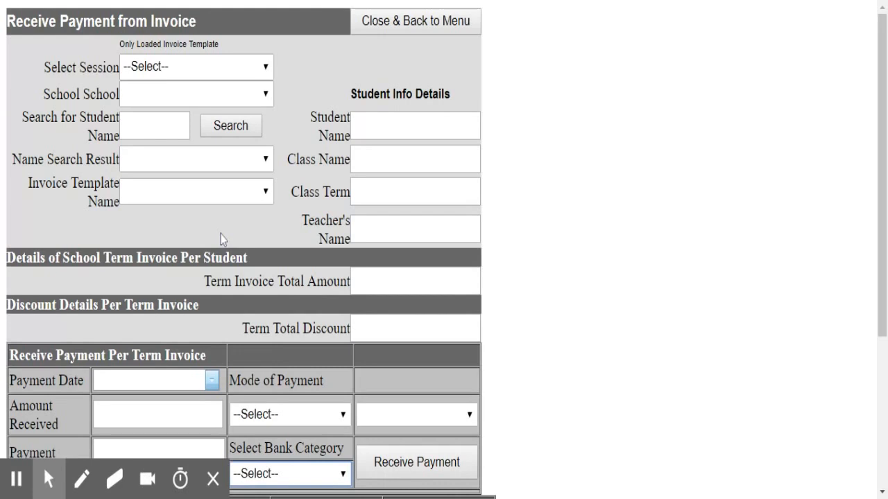
{"action": "left_click", "coordinate": [212, 479]}
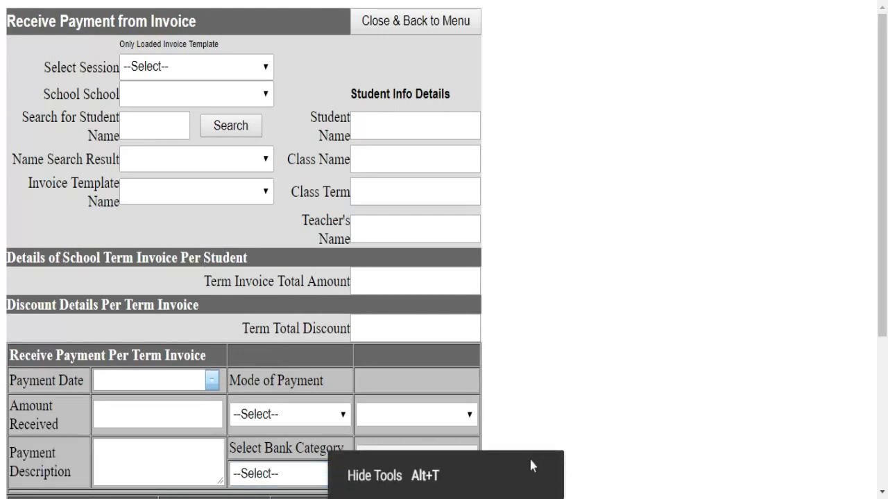
{"action": "left_click", "coordinate": [208, 71]}
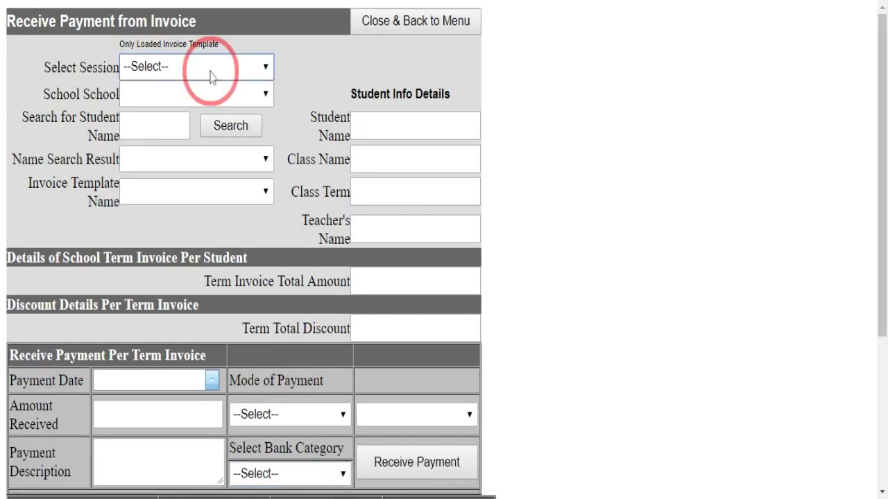
{"action": "left_click", "coordinate": [200, 88]}
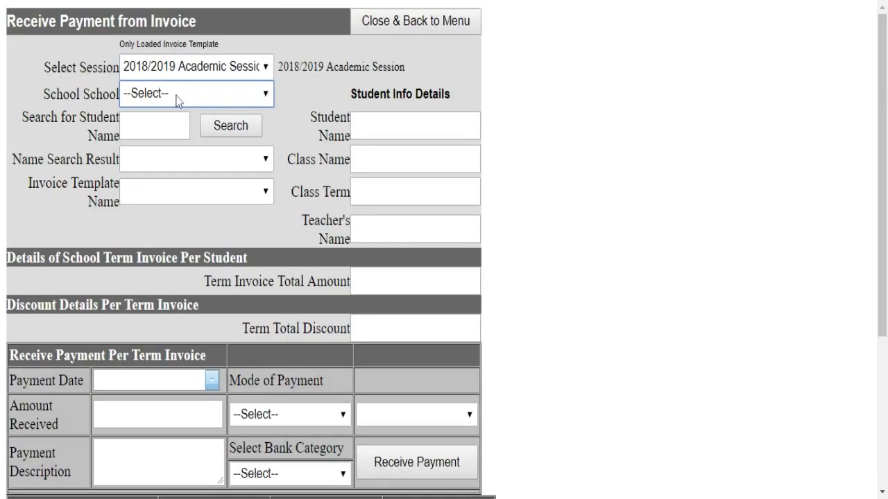
{"action": "left_click", "coordinate": [175, 95]}
{"action": "left_click", "coordinate": [174, 117]}
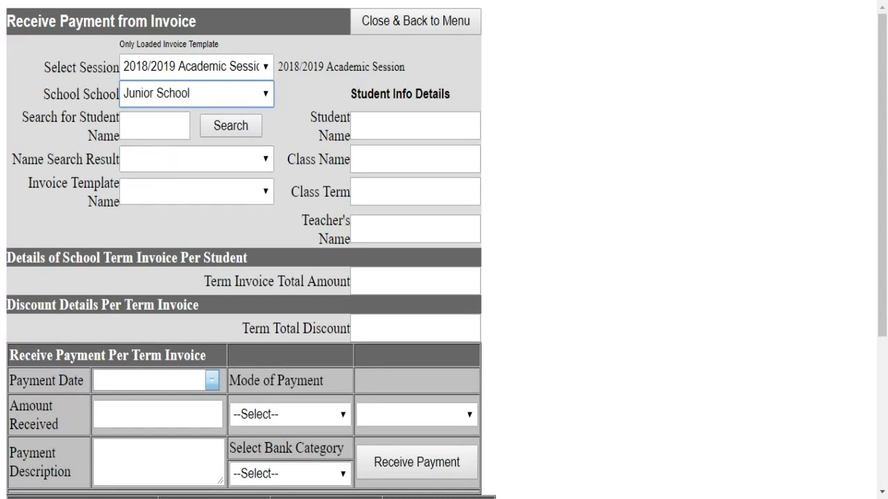
- Search for the JS 2 student by name and select their 2018/2019 invoice template
{"action": "left_click", "coordinate": [153, 125]}
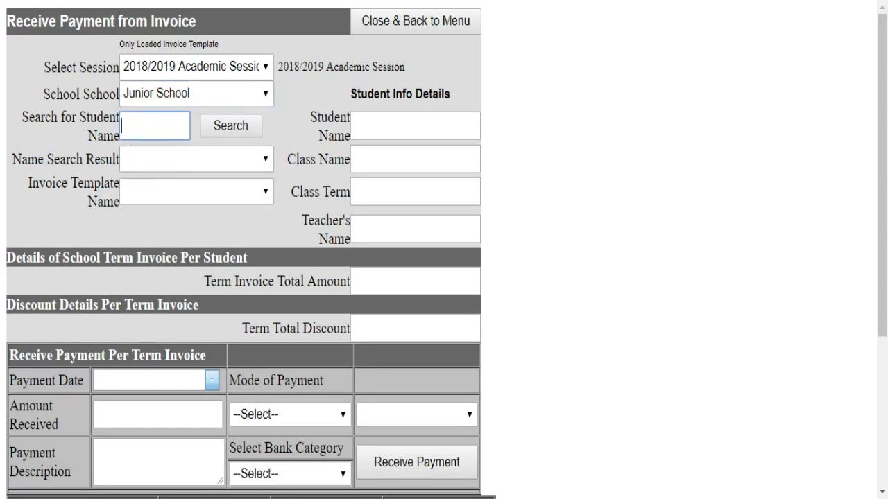
{"action": "type", "text": "yemi"}
{"action": "left_click", "coordinate": [222, 131]}
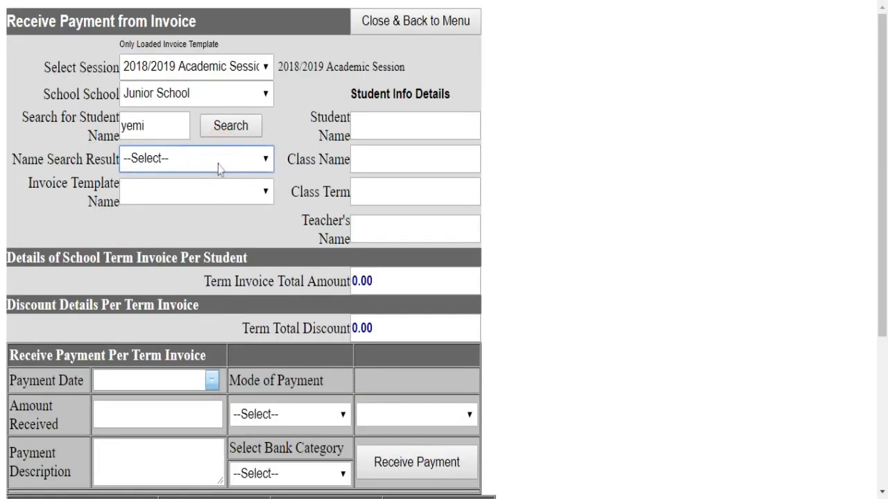
{"action": "left_click", "coordinate": [211, 173]}
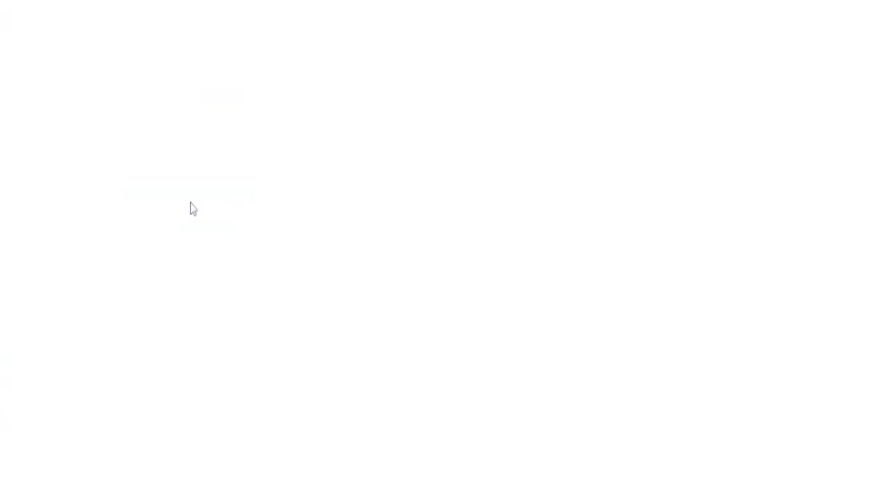
{"action": "left_click", "coordinate": [198, 192]}
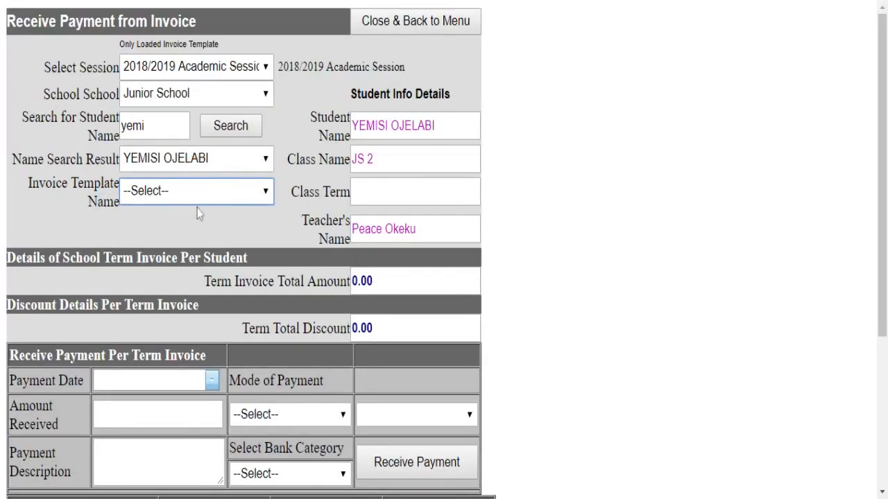
{"action": "left_click", "coordinate": [197, 216]}
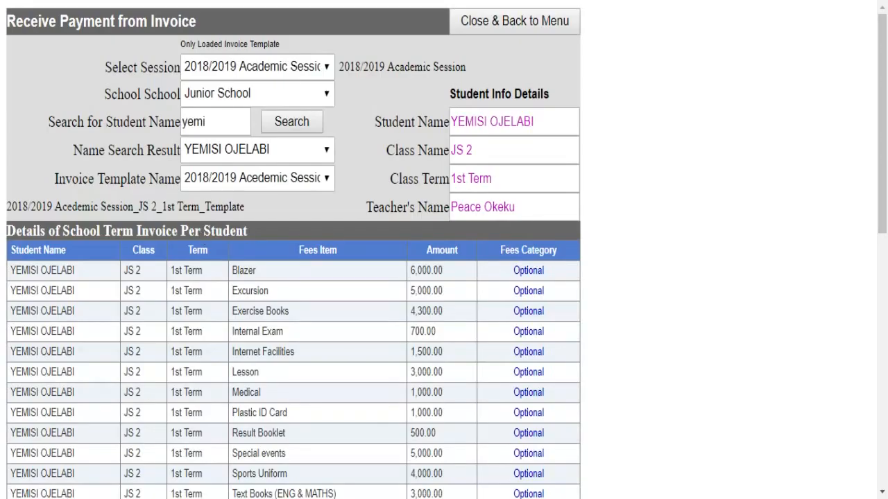
- Date the payment 19 March 2019 and enter 20000 as the amount received
{"action": "scroll", "coordinate": [236, 169], "scroll_direction": "down", "scroll_amount": 6}
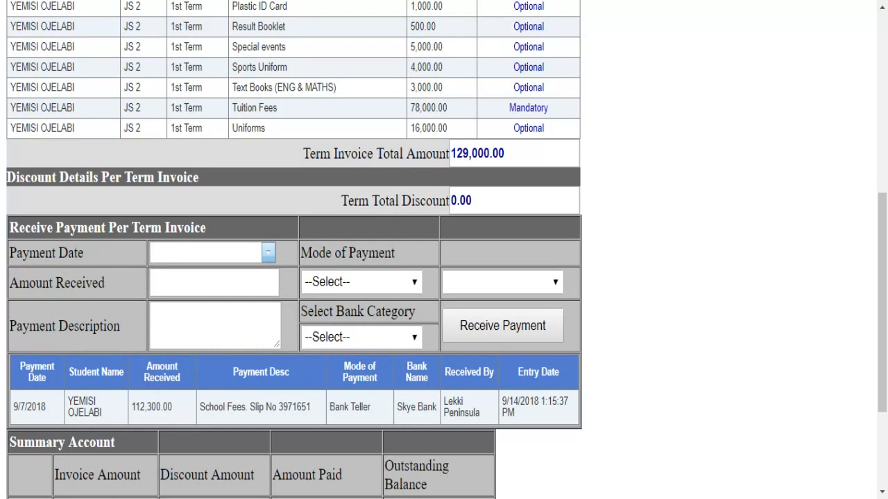
{"action": "left_click", "coordinate": [264, 255]}
{"action": "left_click", "coordinate": [268, 256]}
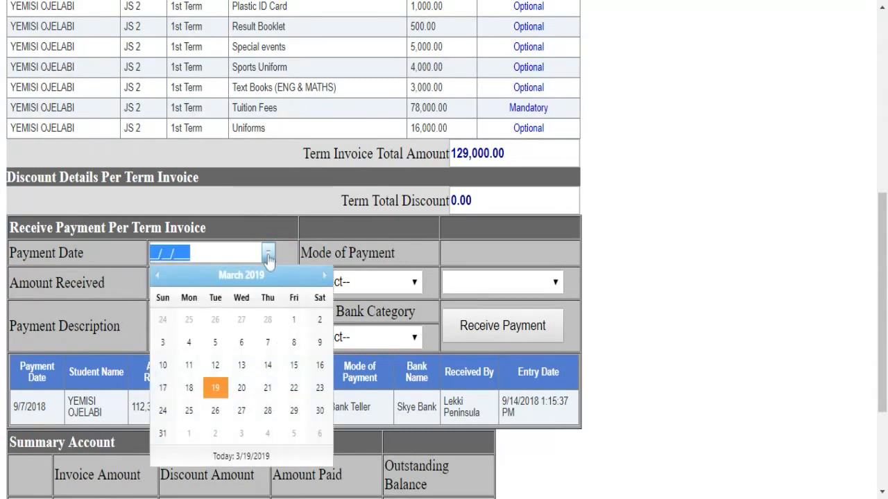
{"action": "left_click", "coordinate": [215, 387]}
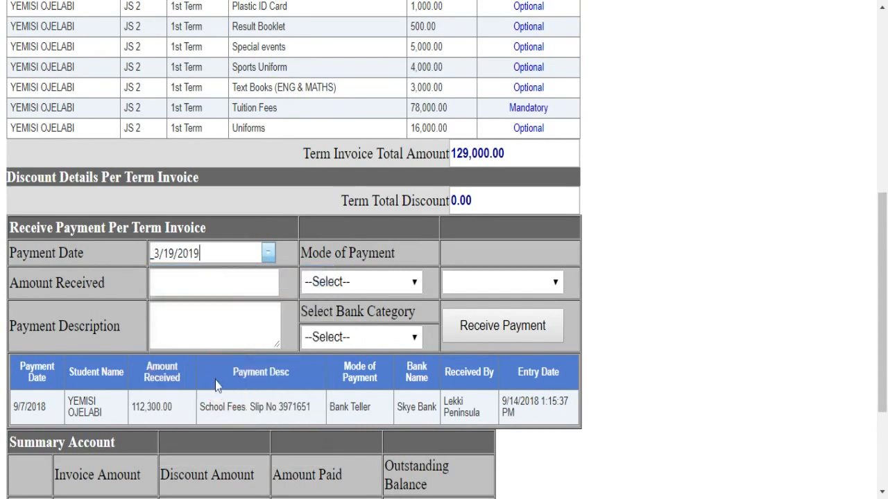
{"action": "left_click", "coordinate": [198, 282]}
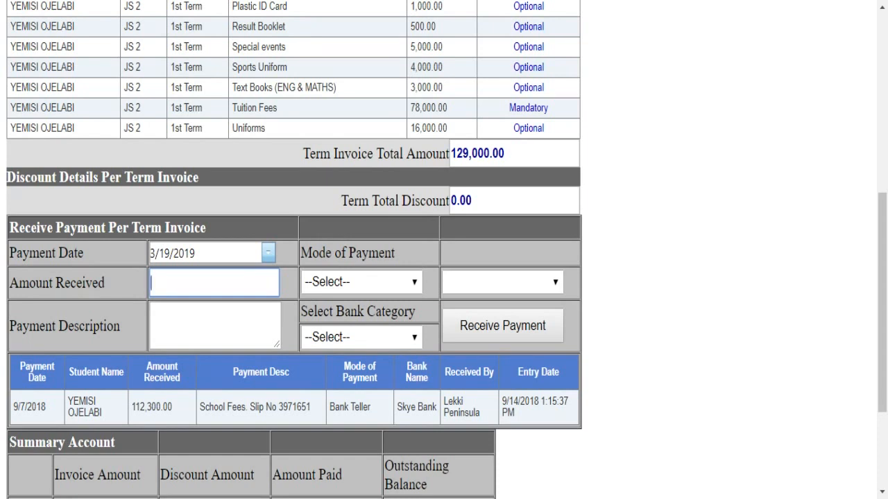
{"action": "type", "text": "20000"}
{"action": "left_click", "coordinate": [205, 332]}
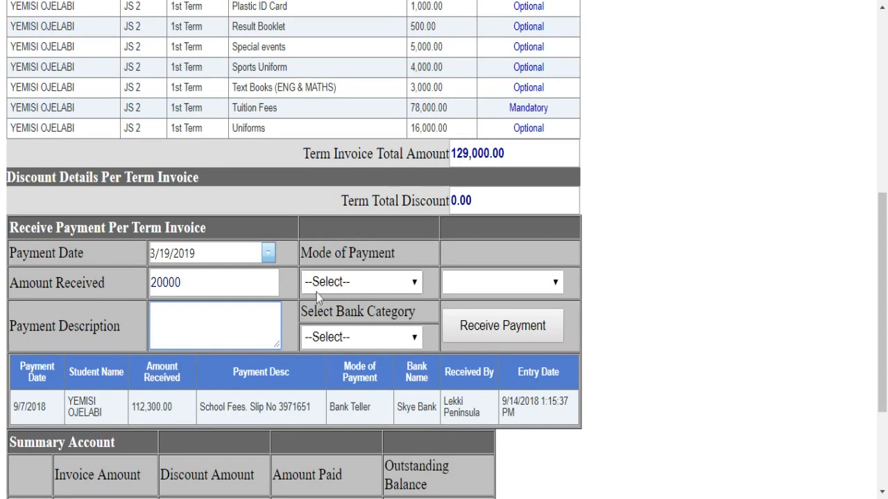
- Set the payment mode to Bank Transfer
{"action": "left_click", "coordinate": [347, 288]}
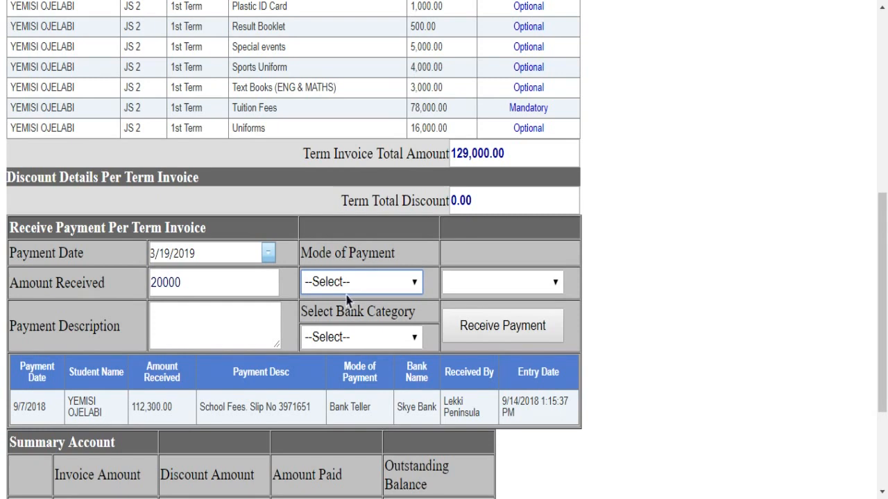
{"action": "left_click", "coordinate": [350, 304]}
{"action": "left_click", "coordinate": [409, 284]}
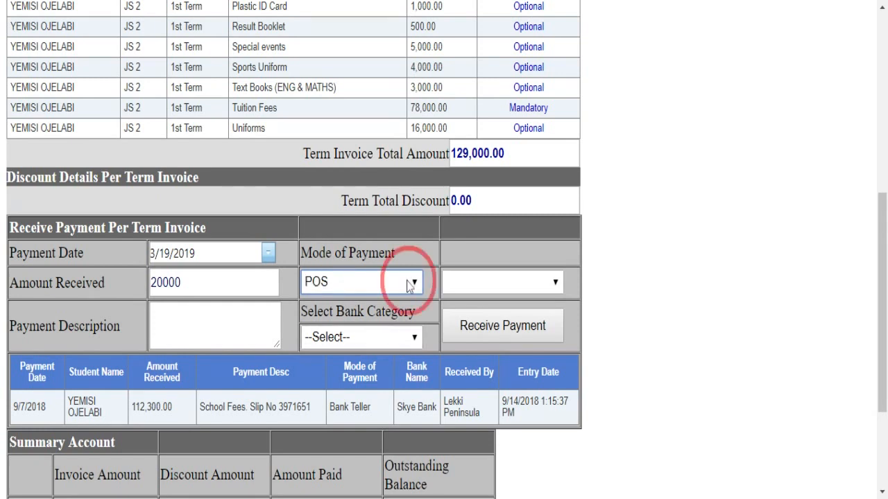
{"action": "left_click", "coordinate": [365, 319]}
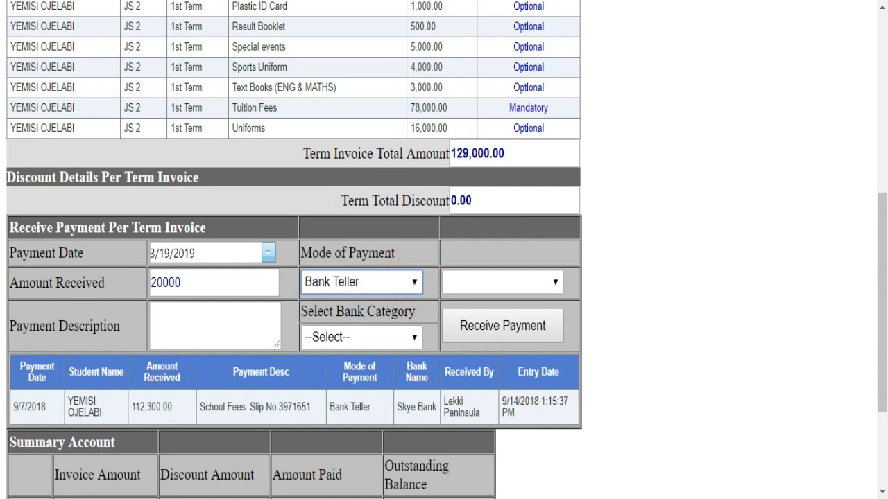
{"action": "left_click", "coordinate": [384, 283]}
{"action": "left_click", "coordinate": [383, 297]}
- Choose the primary bank account category and Zenith Bank, then review the Summary Account table
{"action": "left_click", "coordinate": [376, 340]}
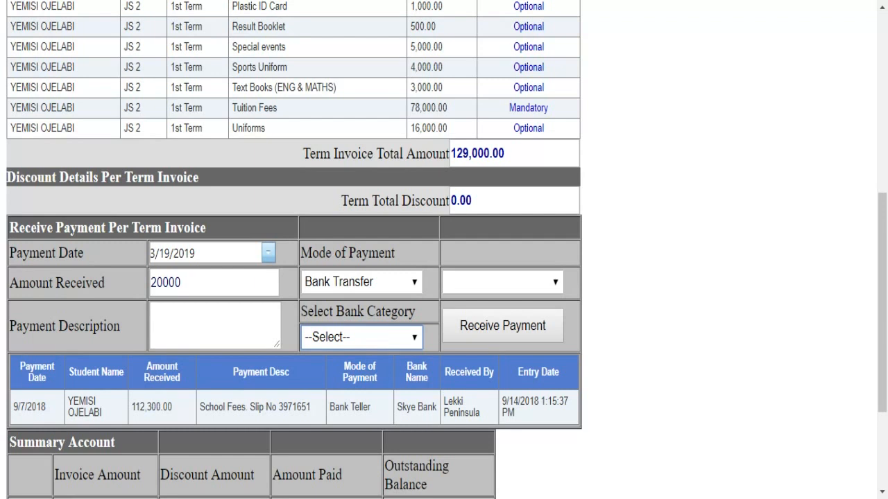
{"action": "left_click", "coordinate": [381, 361]}
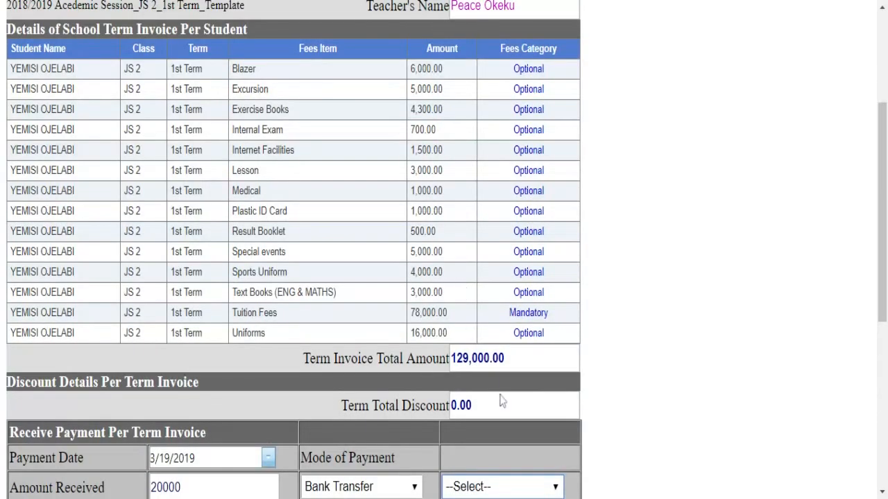
{"action": "scroll", "coordinate": [574, 390], "scroll_direction": "down", "scroll_amount": 4}
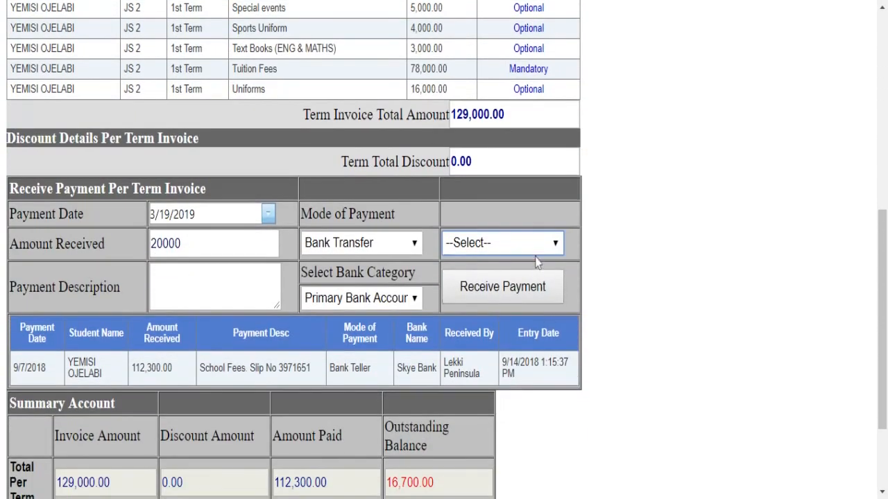
{"action": "left_click", "coordinate": [544, 245]}
{"action": "left_click", "coordinate": [524, 266]}
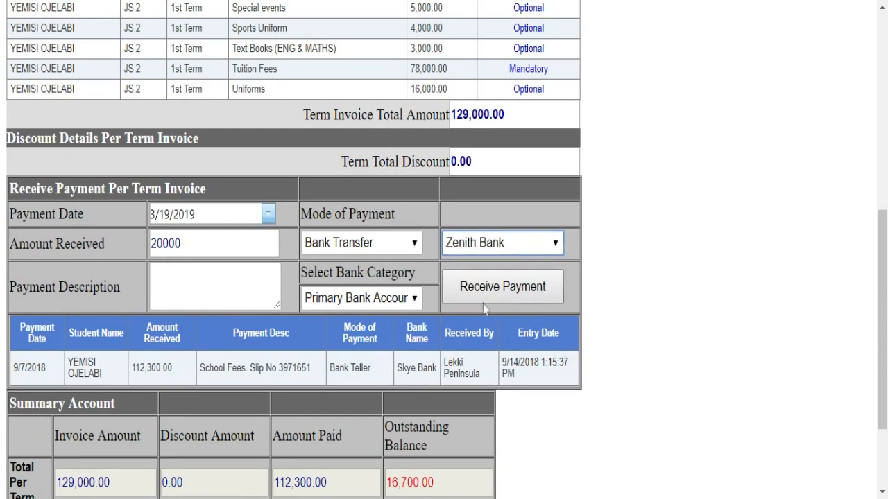
{"action": "left_click", "coordinate": [507, 296]}
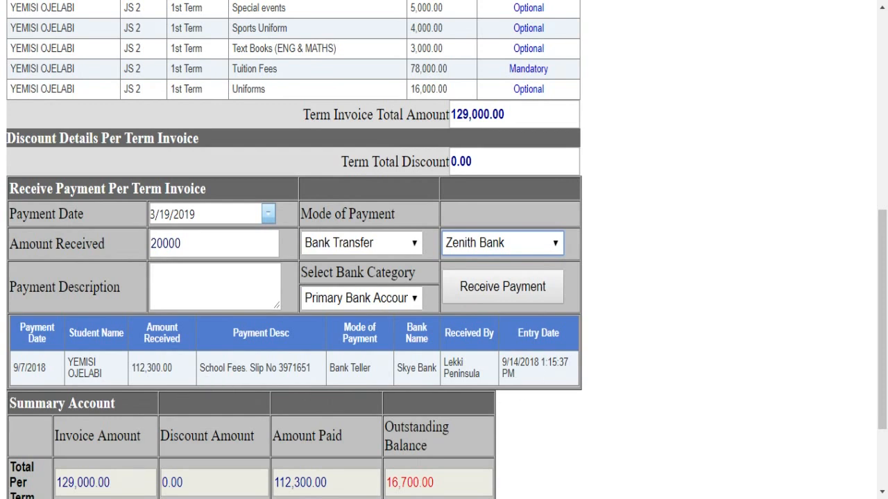
{"action": "scroll", "coordinate": [539, 370], "scroll_direction": "down", "scroll_amount": 2}
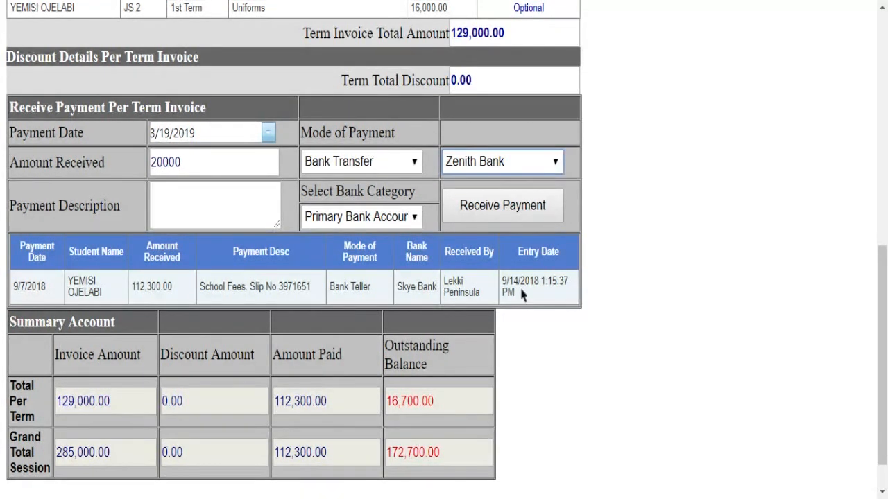
{"action": "scroll", "coordinate": [523, 291], "scroll_direction": "down", "scroll_amount": 1}
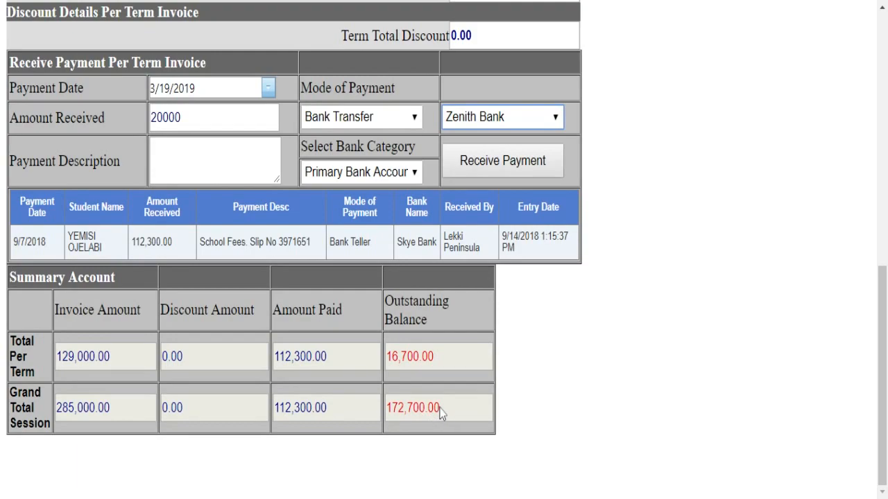
{"action": "scroll", "coordinate": [440, 414], "scroll_direction": "up", "scroll_amount": 10}
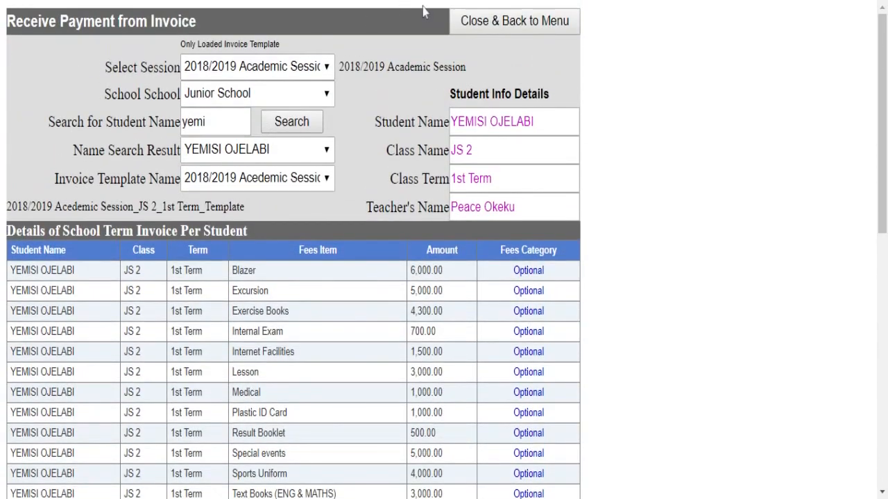
- Open the payment receipt lookup for the 2018/2019 session and Junior School
{"action": "left_click", "coordinate": [477, 26]}
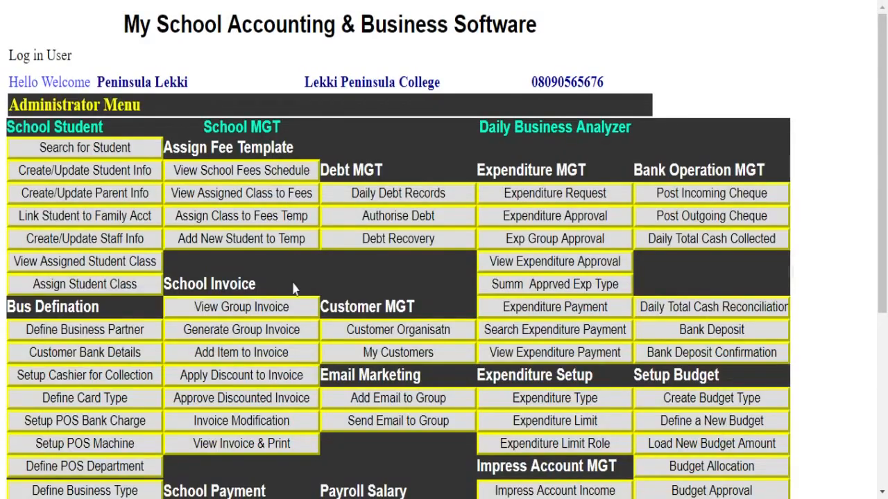
{"action": "scroll", "coordinate": [293, 288], "scroll_direction": "down", "scroll_amount": 5}
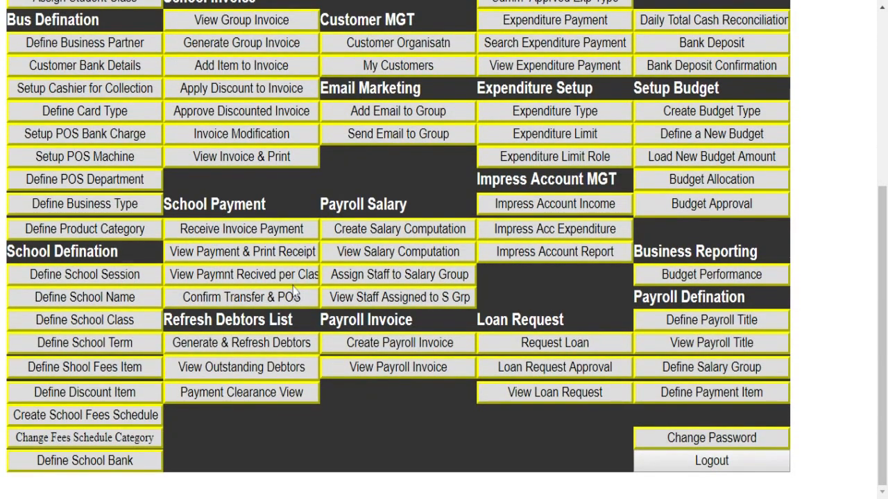
{"action": "left_click", "coordinate": [245, 253]}
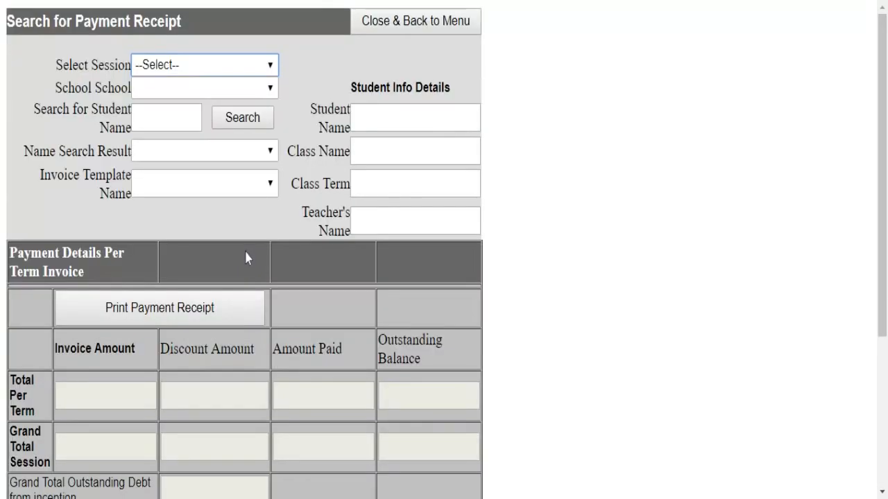
{"action": "left_click", "coordinate": [261, 66]}
{"action": "left_click", "coordinate": [250, 82]}
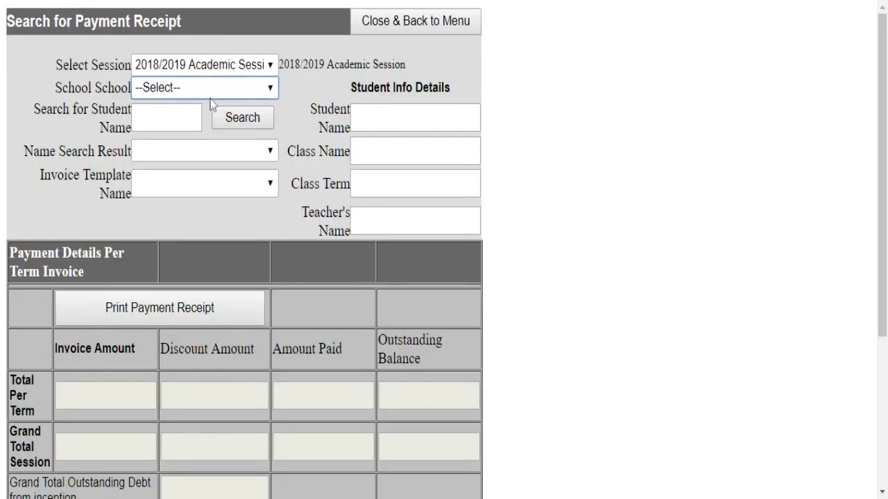
{"action": "left_click", "coordinate": [184, 164]}
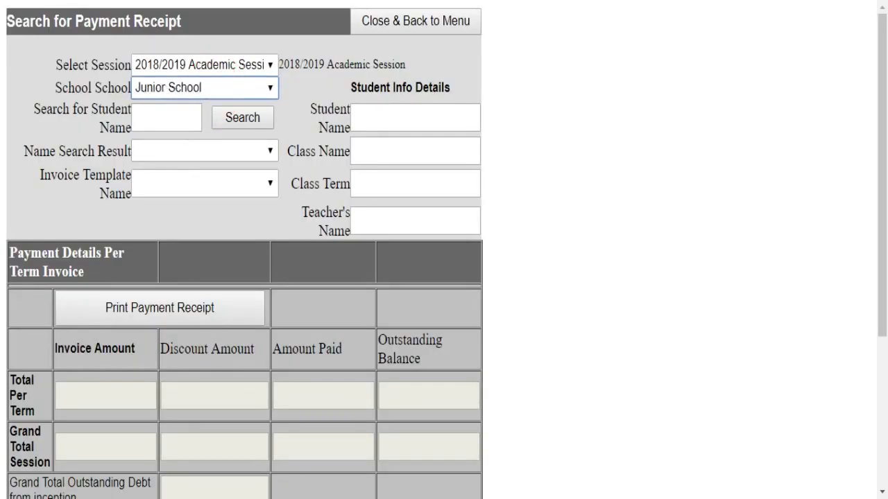
{"action": "left_click", "coordinate": [167, 118]}
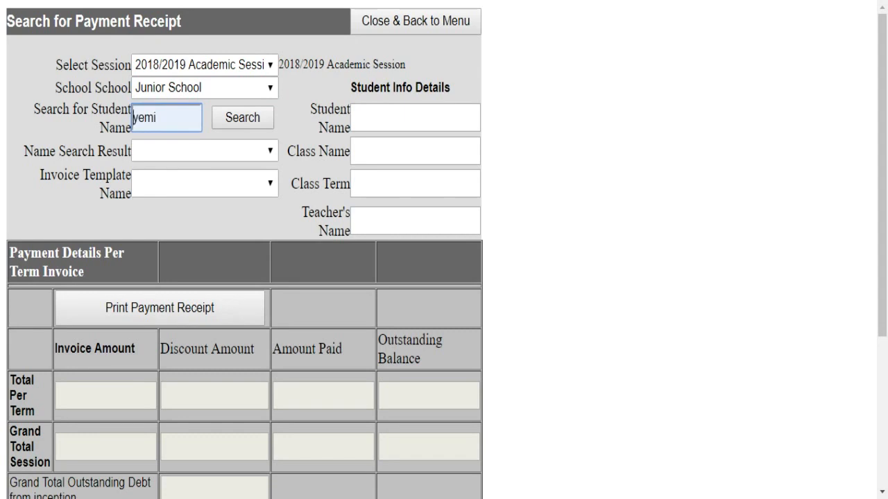
- Find the JS 2 student, pick the 2018/2019 template, review the receipt and return to the menu
{"action": "left_click", "coordinate": [242, 118]}
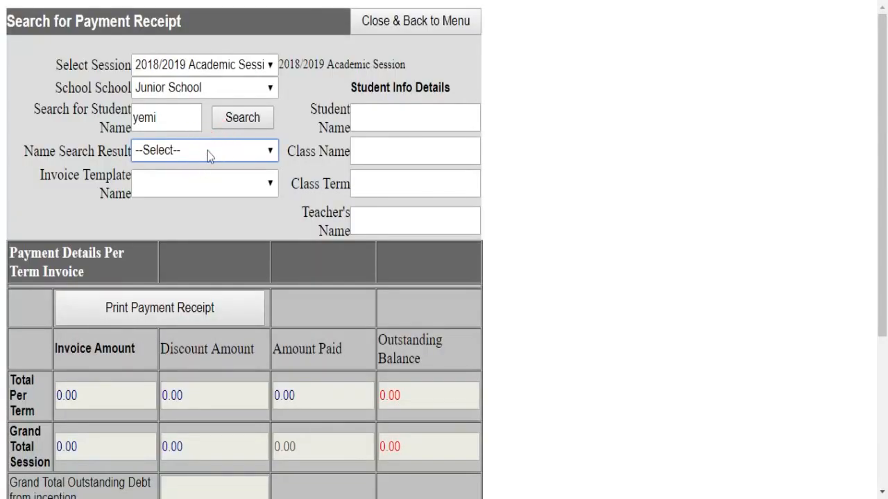
{"action": "key", "text": "Down"}
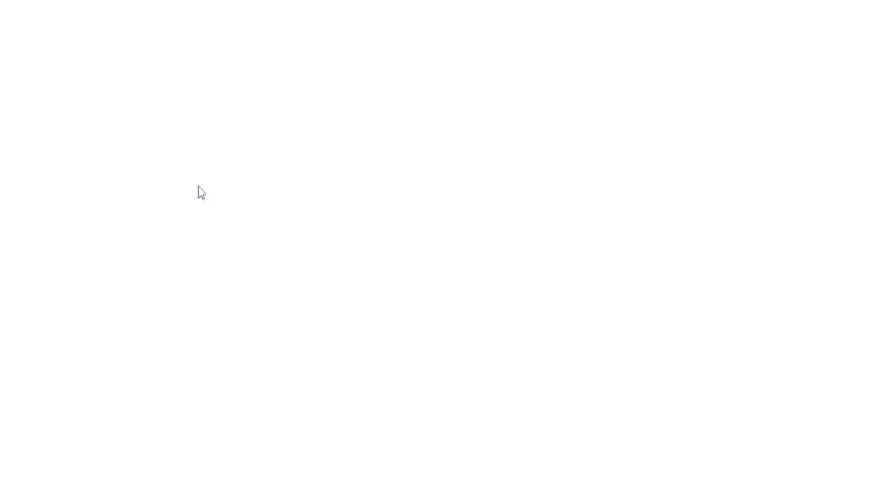
{"action": "key", "text": "Down"}
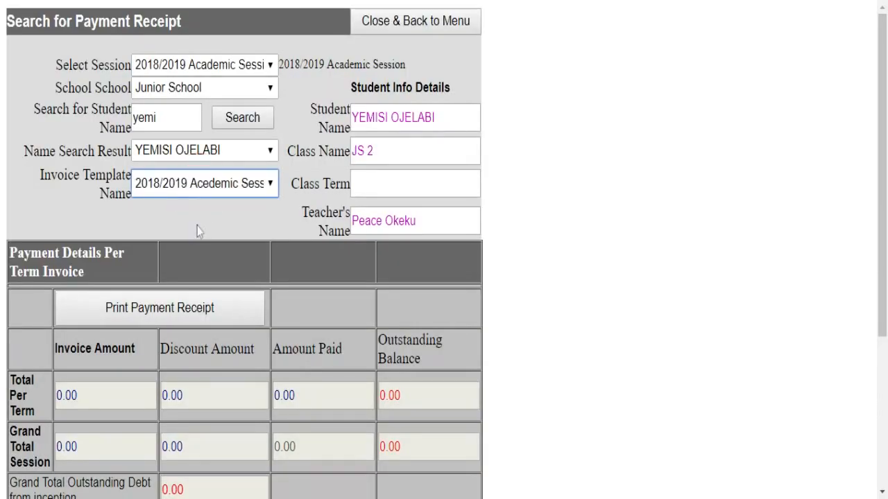
{"action": "scroll", "coordinate": [333, 281], "scroll_direction": "down", "scroll_amount": 3}
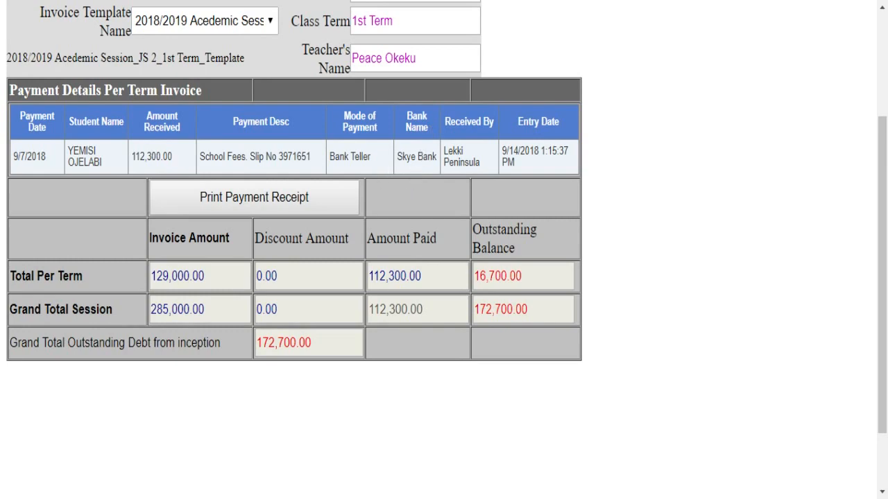
{"action": "scroll", "coordinate": [295, 250], "scroll_direction": "up", "scroll_amount": 2}
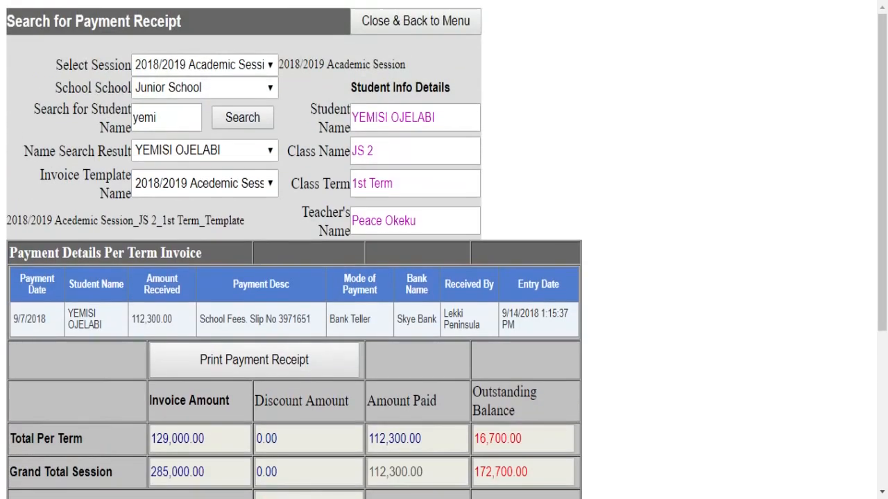
{"action": "left_click", "coordinate": [411, 32]}
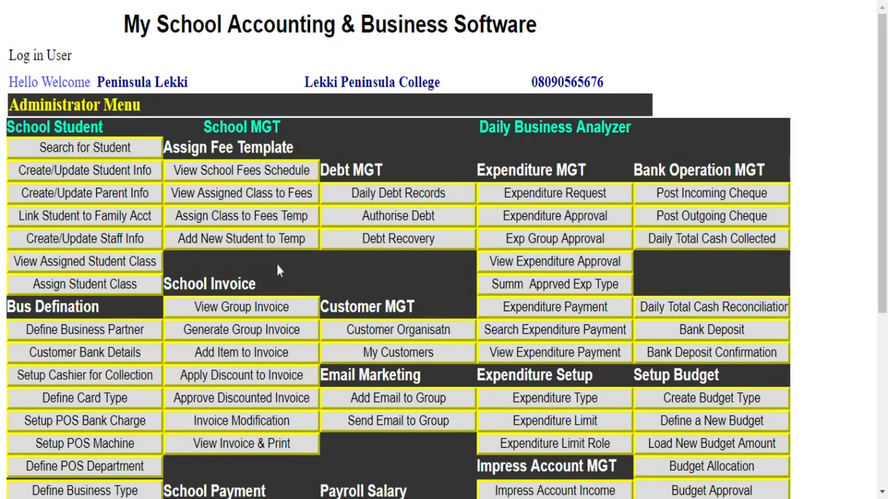
- Load the class payment list for 2018/2019, Junior School, JS 1, 1st Term
{"action": "scroll", "coordinate": [276, 262], "scroll_direction": "down", "scroll_amount": 2}
{"action": "scroll", "coordinate": [276, 271], "scroll_direction": "down", "scroll_amount": 5}
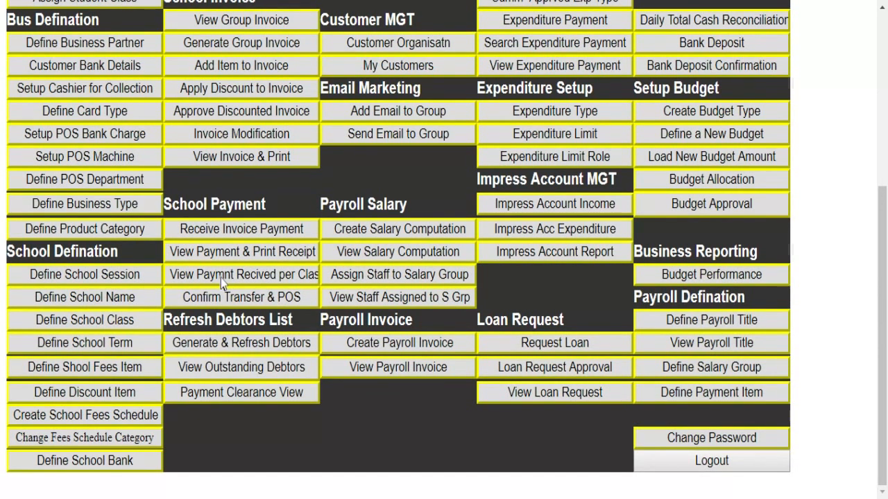
{"action": "left_click", "coordinate": [222, 281]}
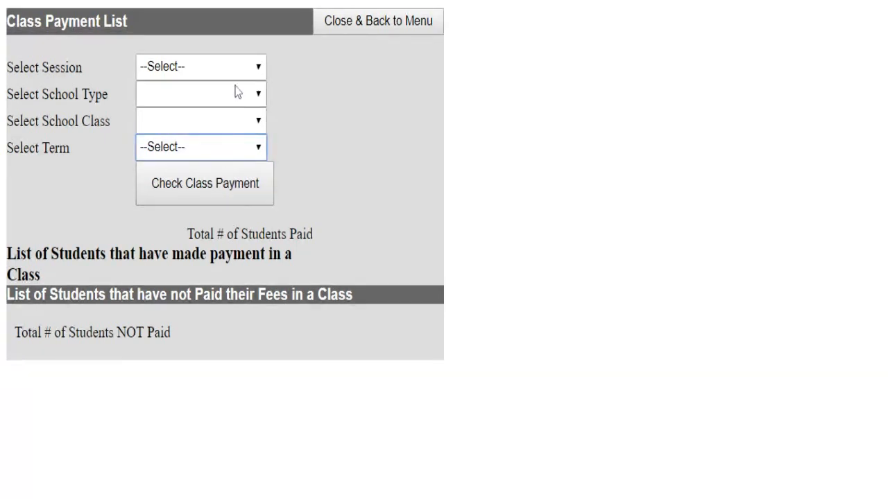
{"action": "left_click", "coordinate": [258, 68]}
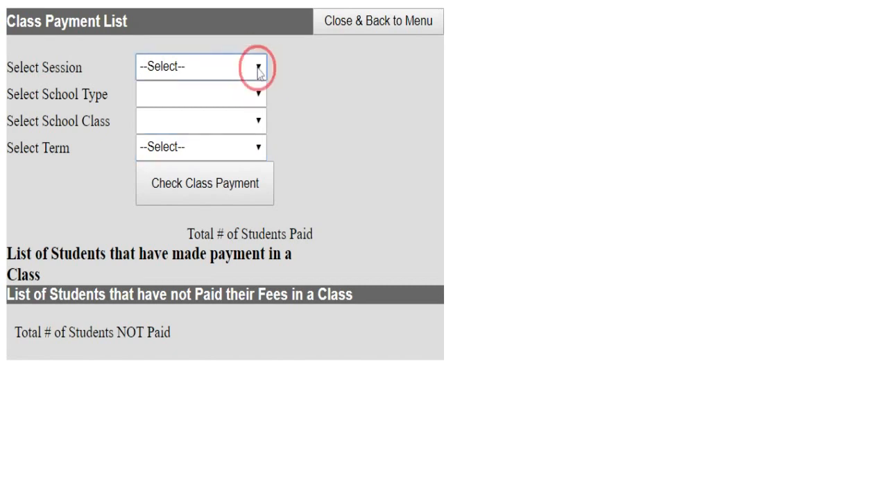
{"action": "left_click", "coordinate": [237, 100]}
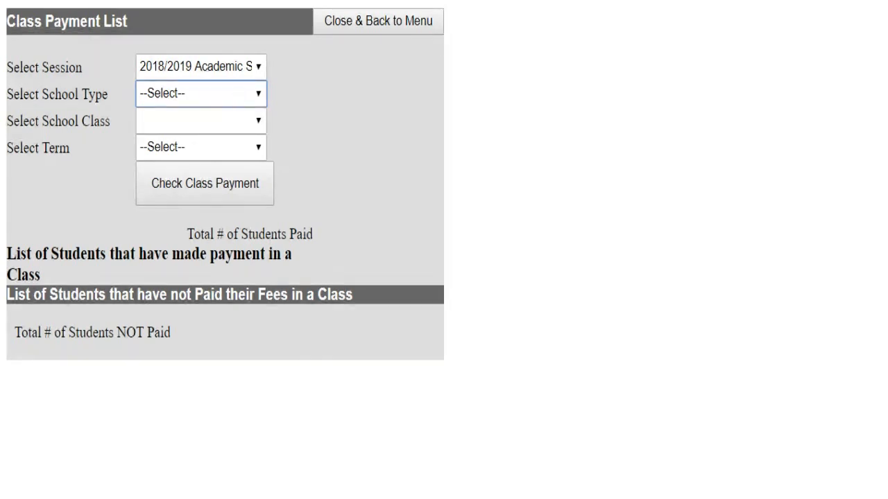
{"action": "left_click", "coordinate": [216, 115]}
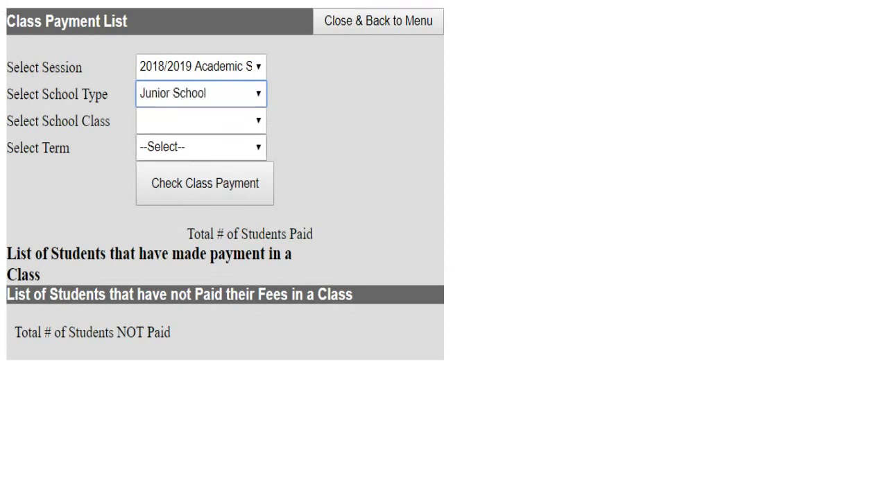
{"action": "left_click", "coordinate": [218, 122]}
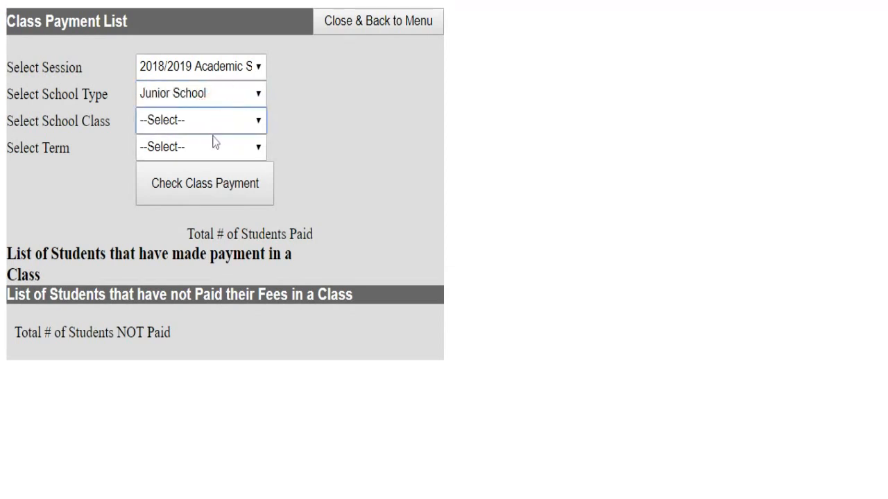
{"action": "left_click", "coordinate": [215, 143]}
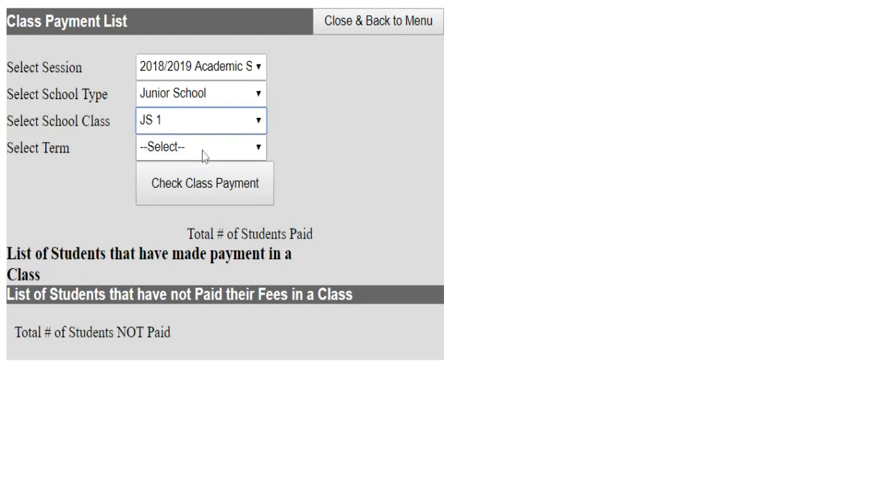
{"action": "left_click", "coordinate": [205, 152]}
{"action": "left_click", "coordinate": [200, 167]}
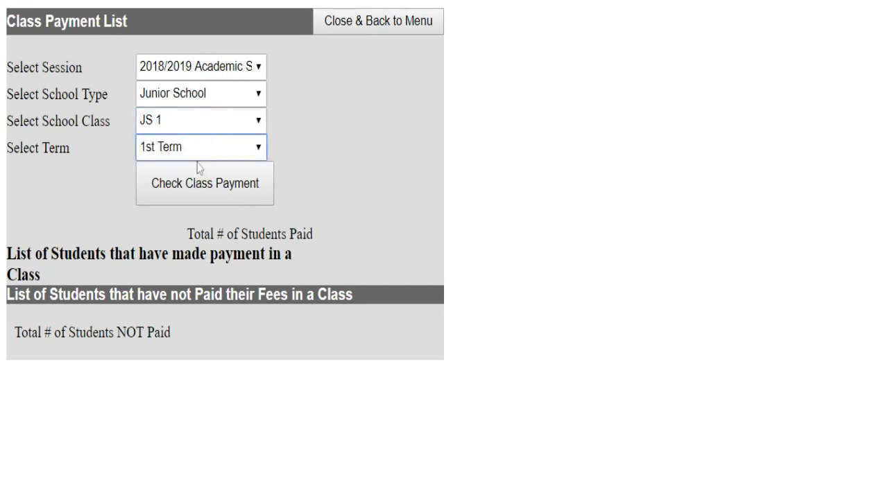
{"action": "left_click", "coordinate": [232, 181]}
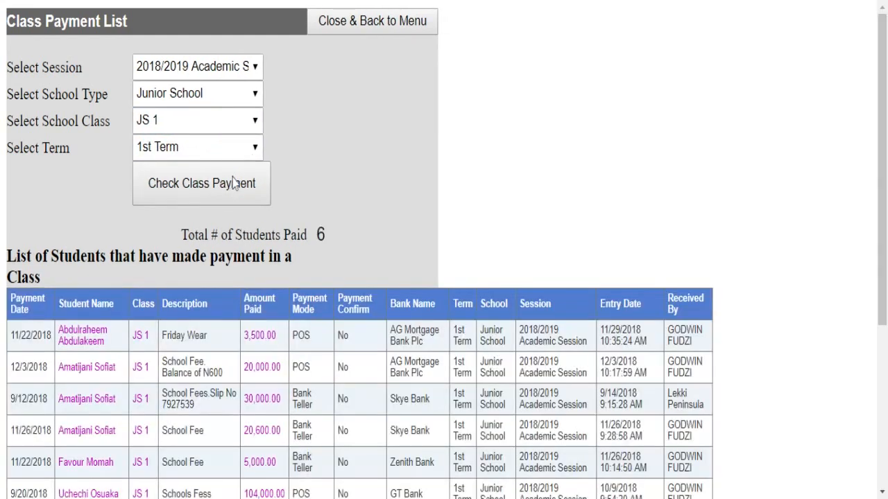
{"action": "scroll", "coordinate": [383, 306], "scroll_direction": "down", "scroll_amount": 2}
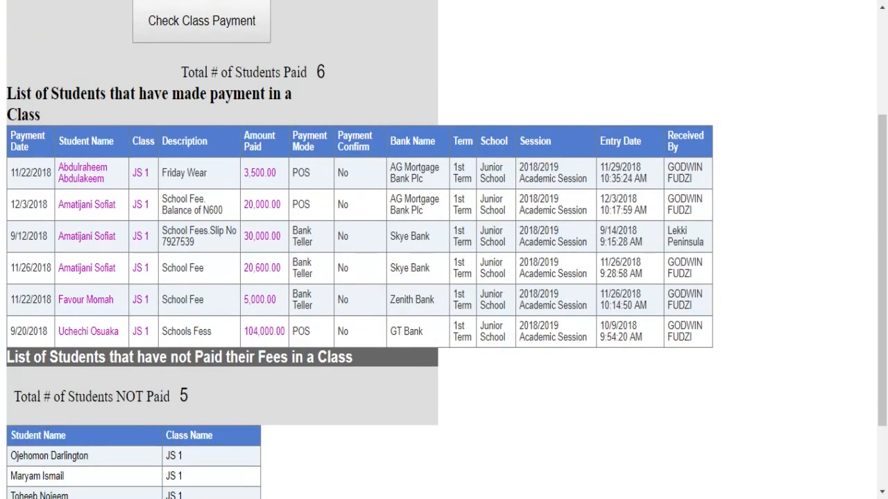
{"action": "scroll", "coordinate": [236, 222], "scroll_direction": "up", "scroll_amount": 2}
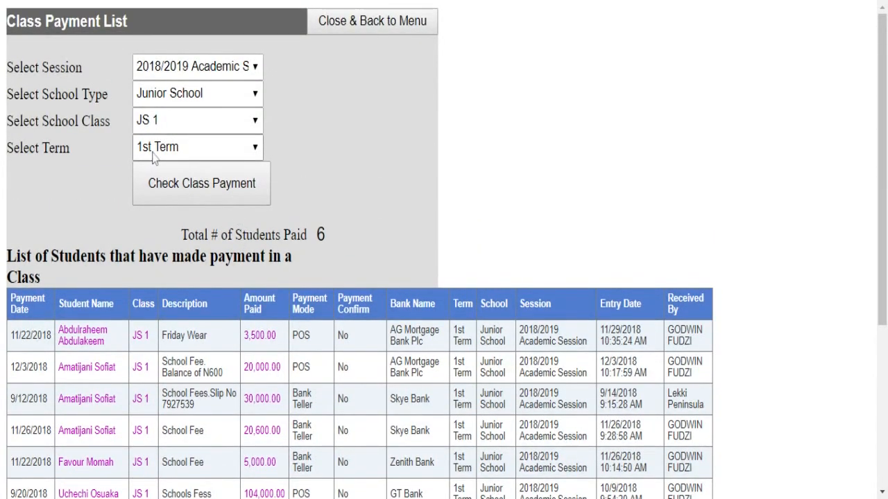
{"action": "scroll", "coordinate": [208, 264], "scroll_direction": "down", "scroll_amount": 1}
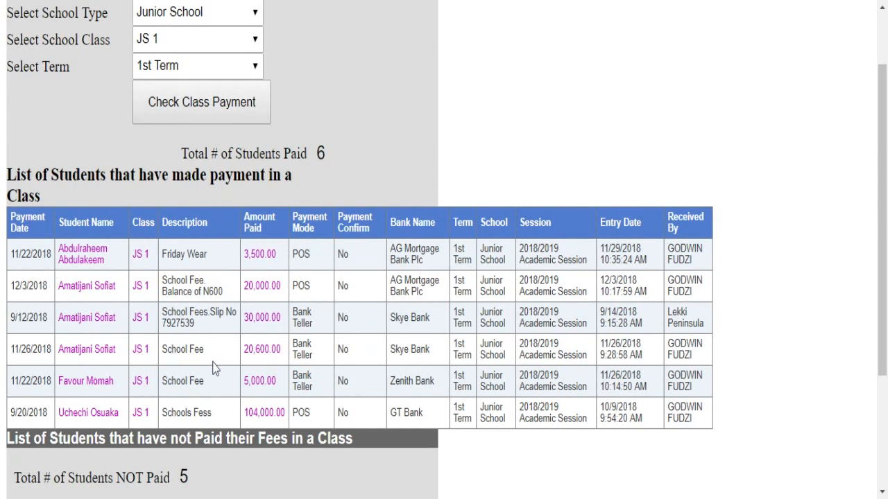
{"action": "scroll", "coordinate": [214, 370], "scroll_direction": "down", "scroll_amount": 2}
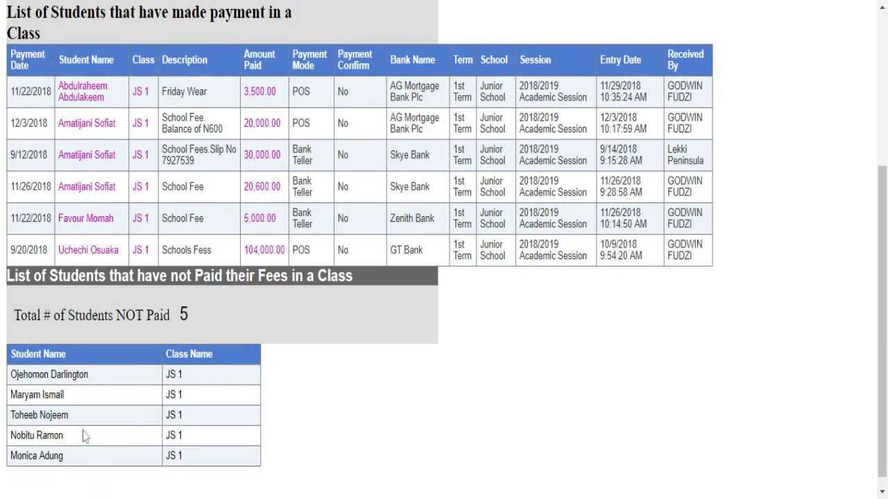
{"action": "scroll", "coordinate": [85, 433], "scroll_direction": "up", "scroll_amount": 1}
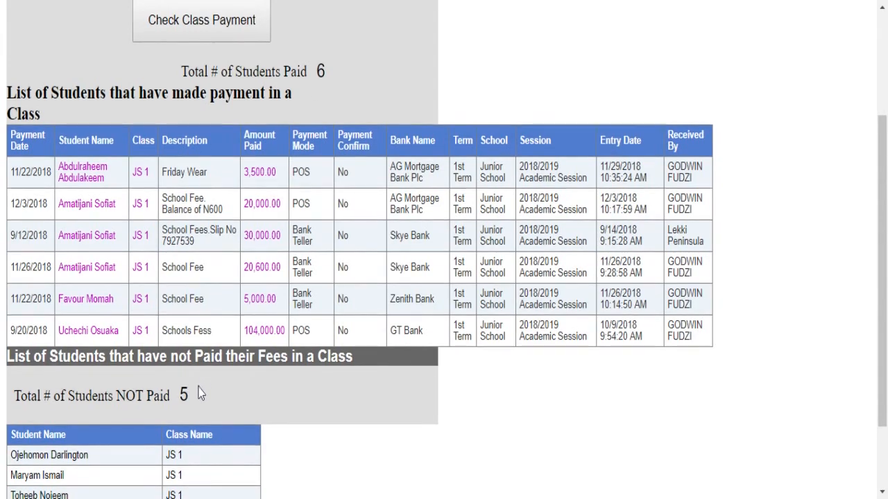
{"action": "scroll", "coordinate": [200, 389], "scroll_direction": "down", "scroll_amount": 1}
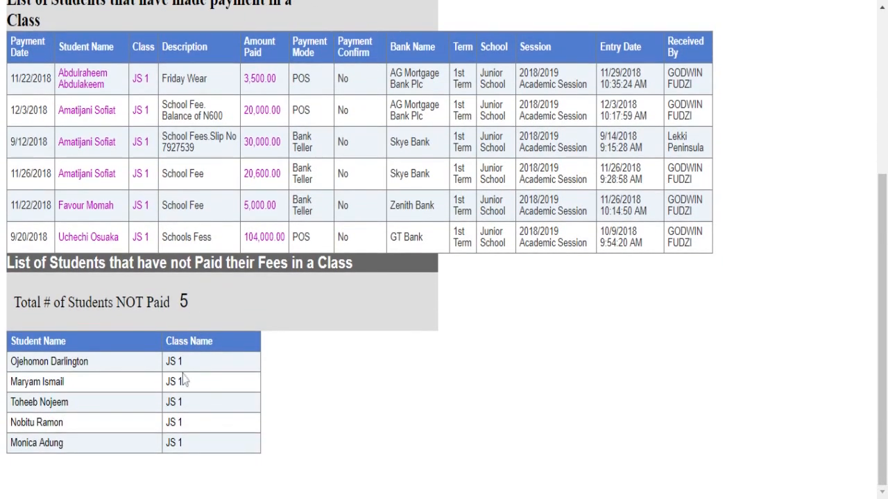
{"action": "scroll", "coordinate": [184, 380], "scroll_direction": "up", "scroll_amount": 3}
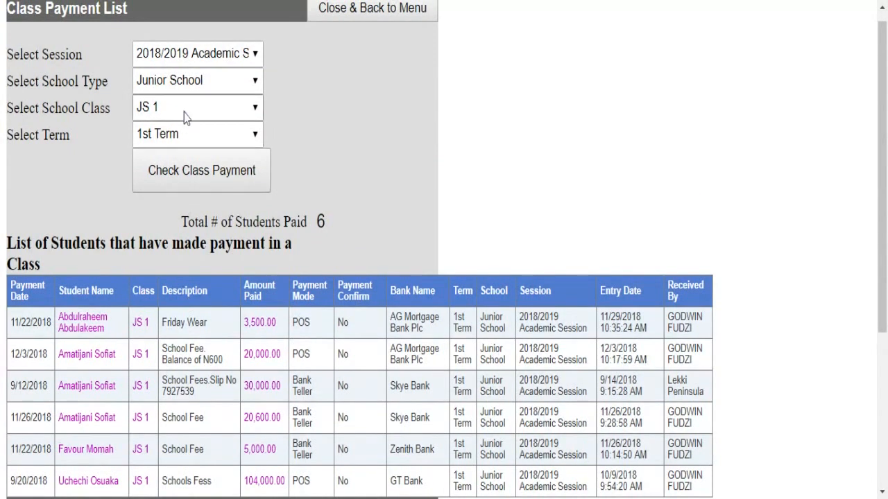
{"action": "scroll", "coordinate": [284, 313], "scroll_direction": "down", "scroll_amount": 2}
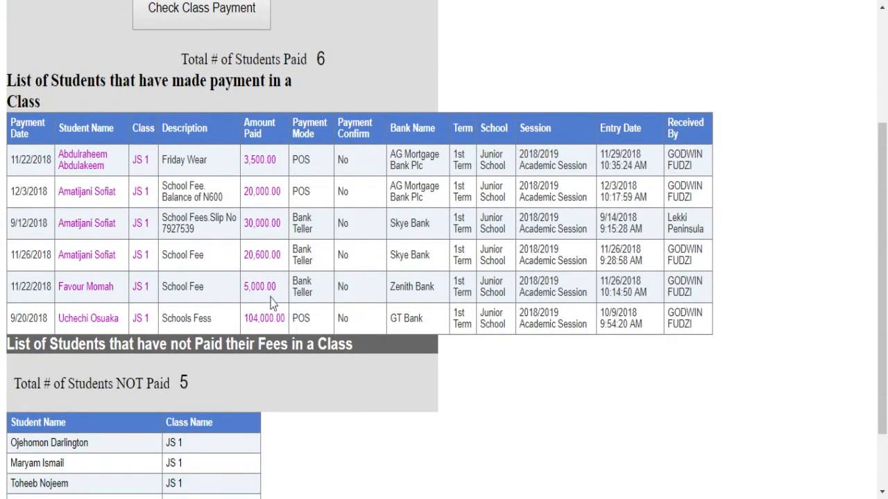
{"action": "scroll", "coordinate": [201, 423], "scroll_direction": "down", "scroll_amount": 2}
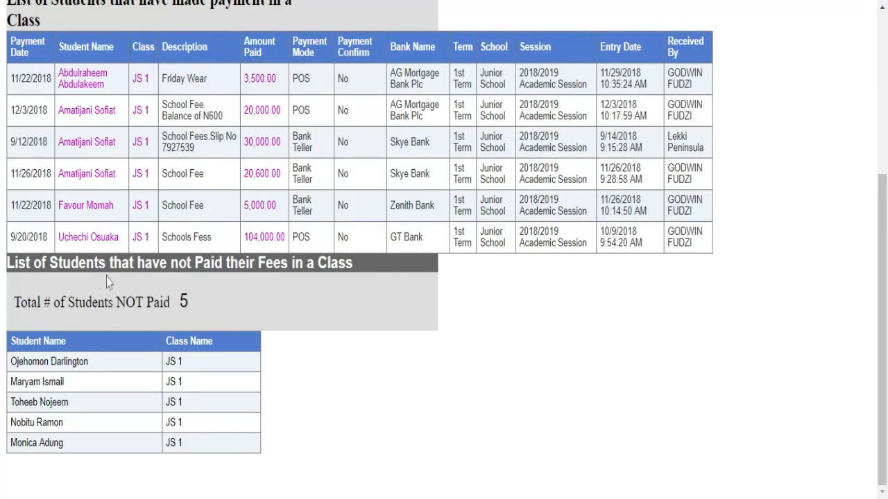
{"action": "scroll", "coordinate": [109, 283], "scroll_direction": "up", "scroll_amount": 2}
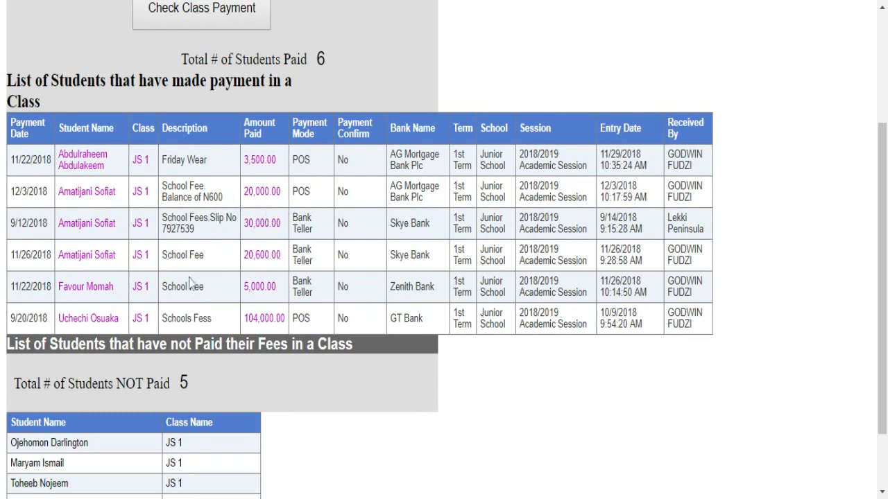
{"action": "scroll", "coordinate": [189, 286], "scroll_direction": "up", "scroll_amount": 3}
{"action": "scroll", "coordinate": [187, 291], "scroll_direction": "down", "scroll_amount": 1}
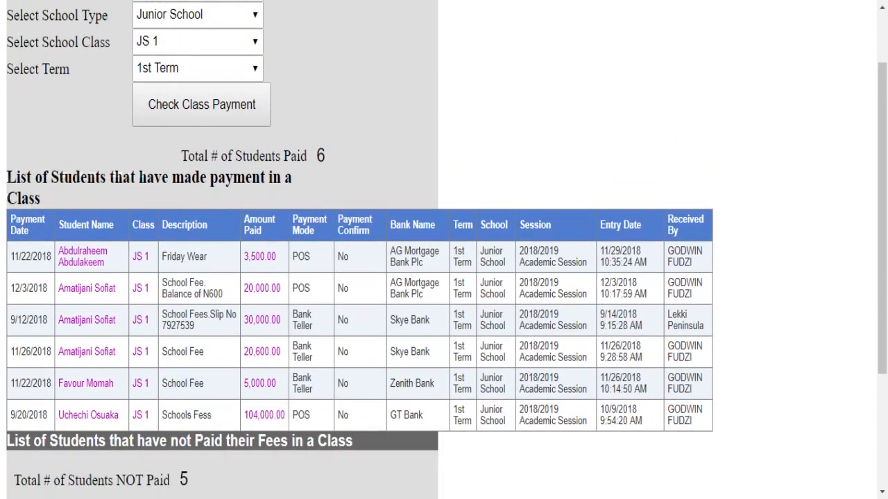
{"action": "scroll", "coordinate": [190, 297], "scroll_direction": "down", "scroll_amount": 1}
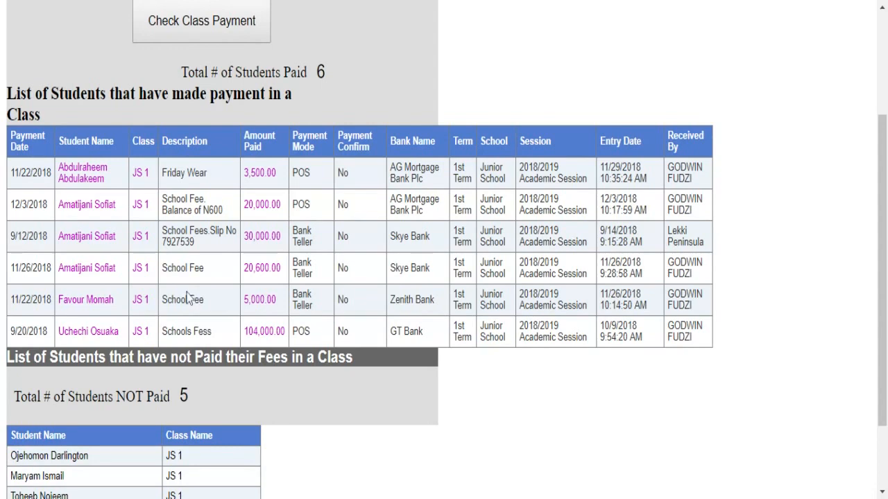
{"action": "scroll", "coordinate": [188, 297], "scroll_direction": "up", "scroll_amount": 2}
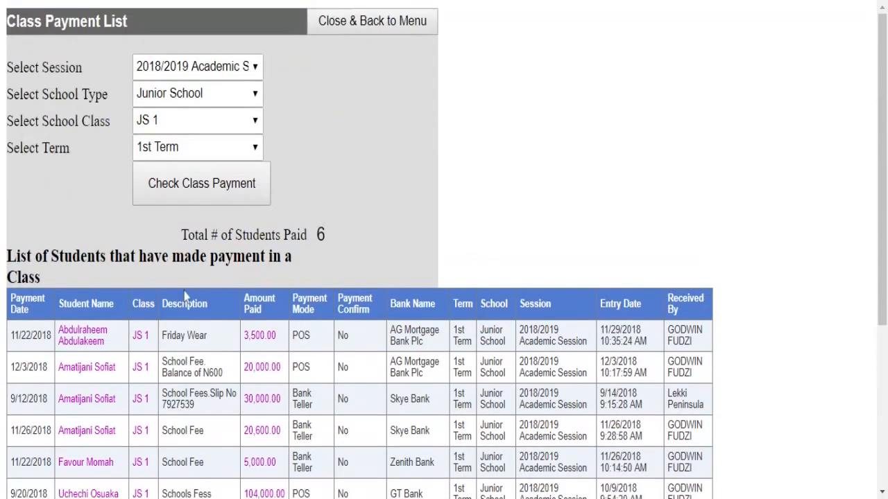
- Switch the class to JS 2 and review its 12 paid and 10 unpaid students
{"action": "left_click", "coordinate": [255, 121]}
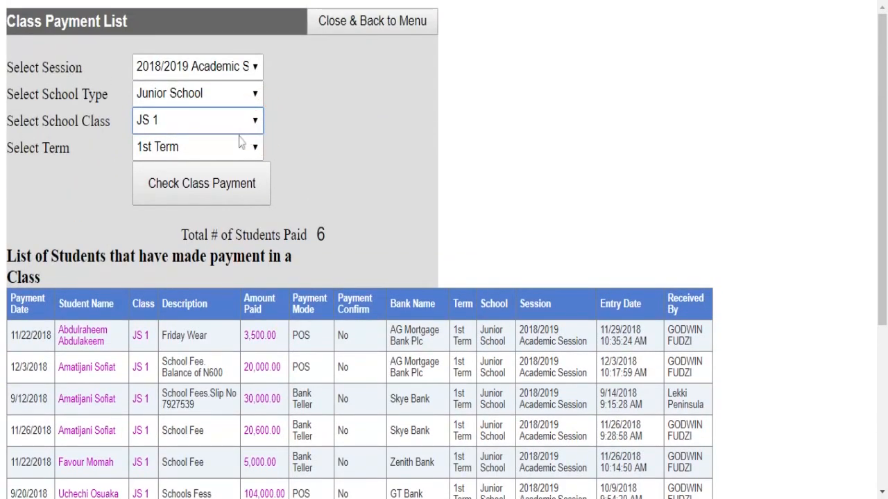
{"action": "key", "text": "Down"}
{"action": "left_click", "coordinate": [195, 193]}
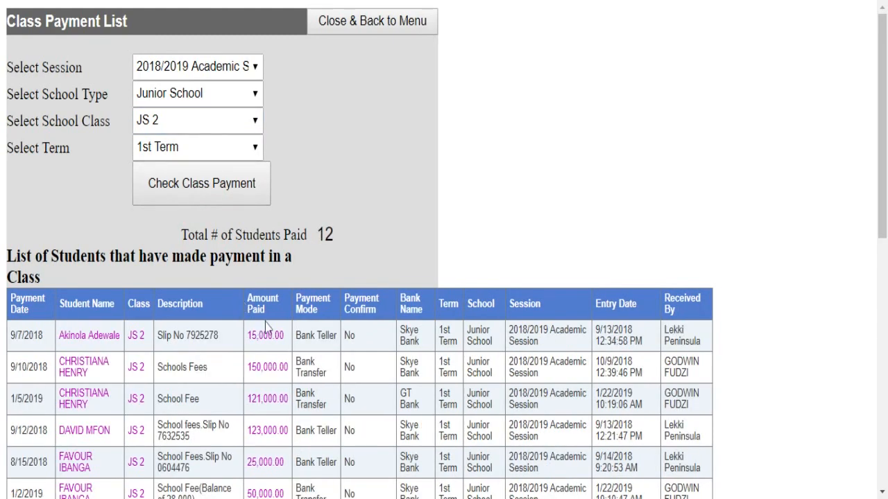
{"action": "scroll", "coordinate": [267, 326], "scroll_direction": "down", "scroll_amount": 1}
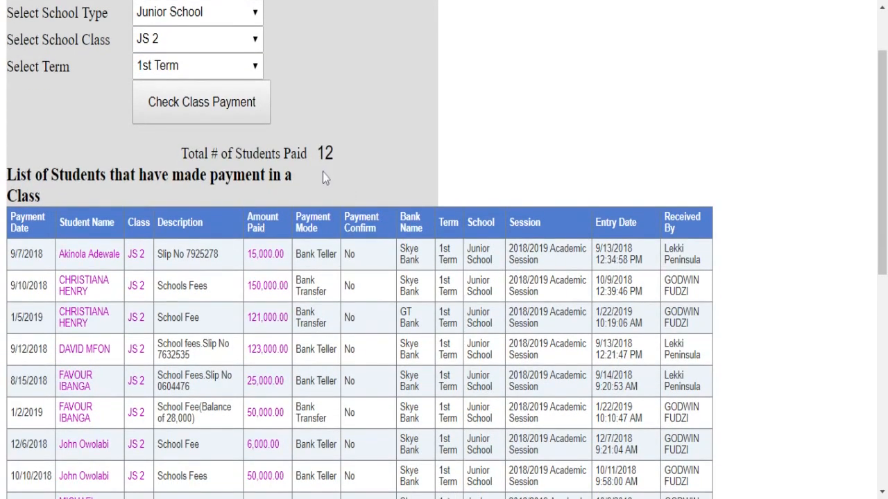
{"action": "scroll", "coordinate": [322, 172], "scroll_direction": "down", "scroll_amount": 4}
{"action": "scroll", "coordinate": [174, 366], "scroll_direction": "down", "scroll_amount": 2}
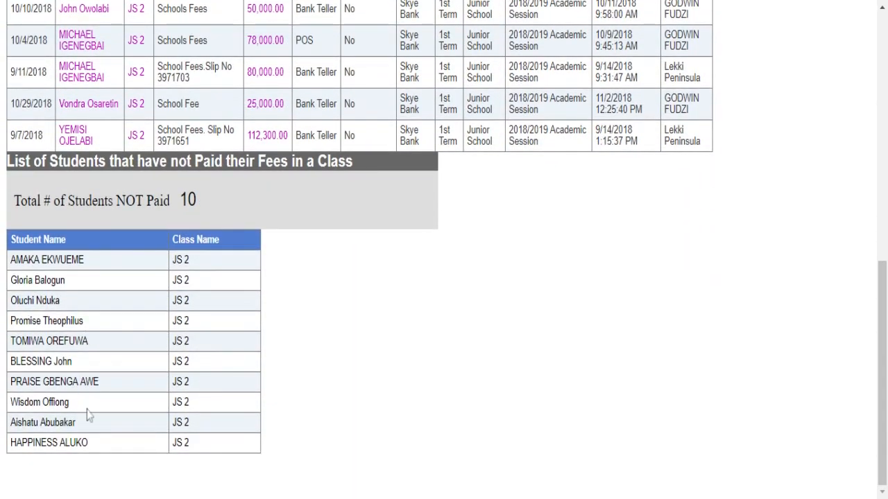
{"action": "scroll", "coordinate": [104, 423], "scroll_direction": "up", "scroll_amount": 8}
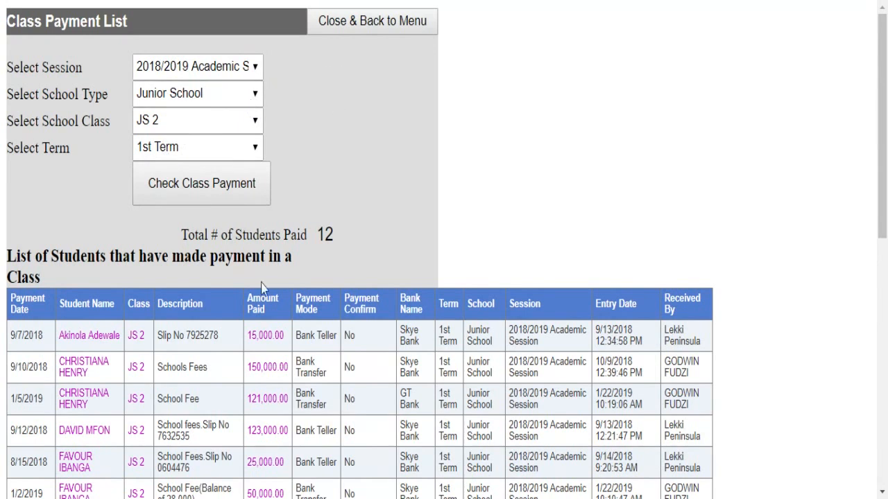
{"action": "left_click", "coordinate": [340, 32]}
- Open Confirm Transfer & POS and select the 2018/2019 session, 1st Term
{"action": "scroll", "coordinate": [291, 194], "scroll_direction": "down", "scroll_amount": 2}
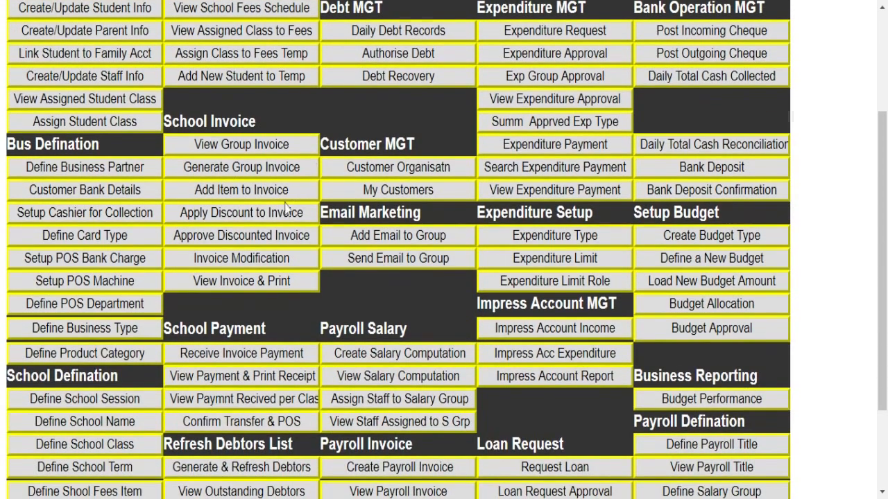
{"action": "scroll", "coordinate": [265, 266], "scroll_direction": "down", "scroll_amount": 2}
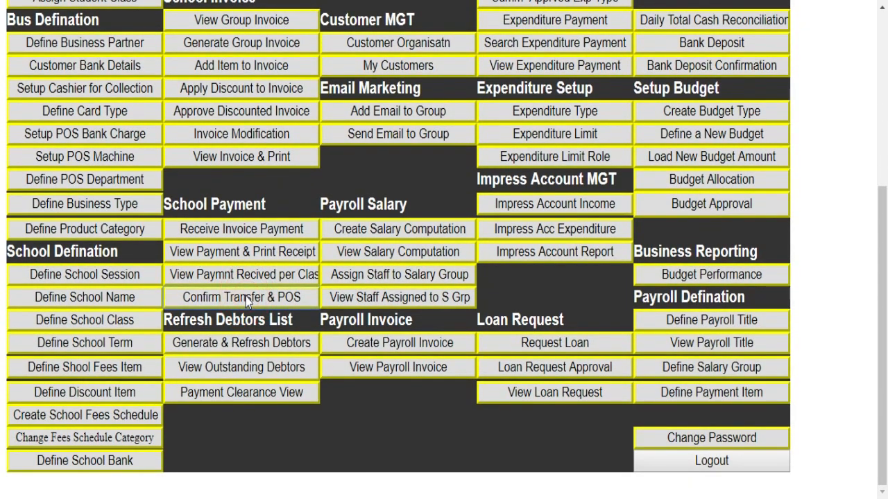
{"action": "left_click", "coordinate": [246, 299]}
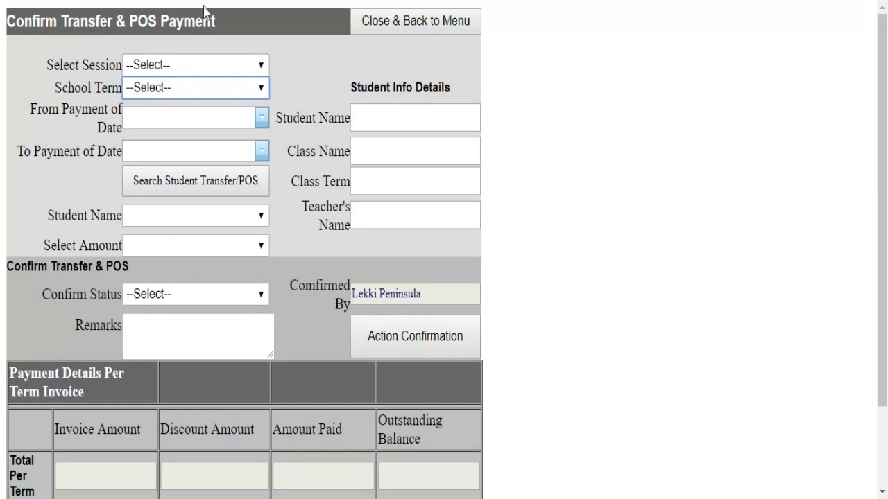
{"action": "left_click", "coordinate": [221, 69]}
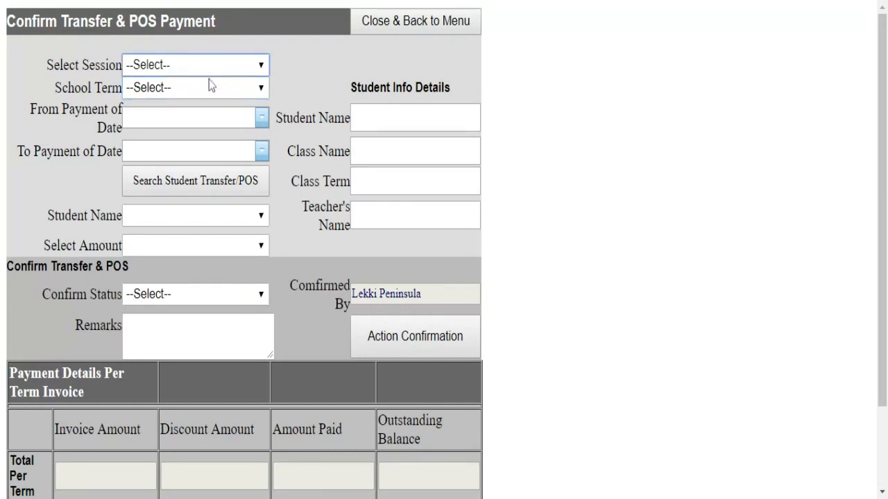
{"action": "left_click", "coordinate": [213, 85]}
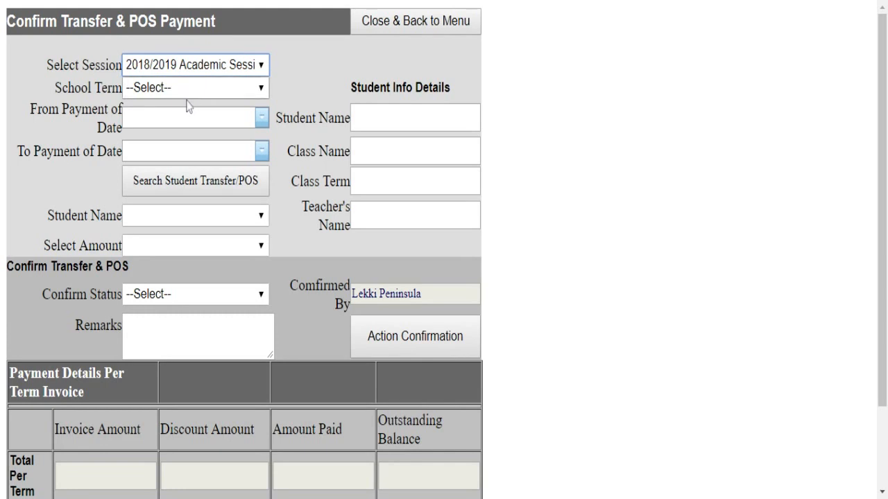
{"action": "left_click", "coordinate": [197, 92]}
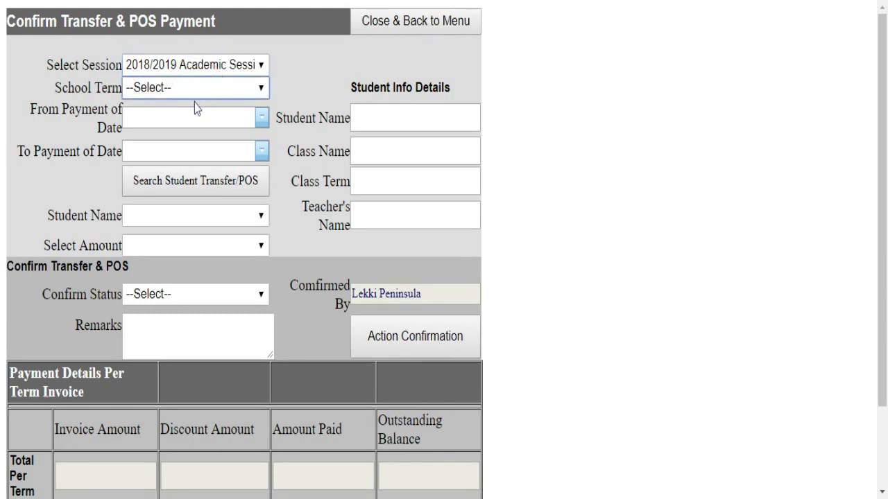
{"action": "left_click", "coordinate": [194, 103]}
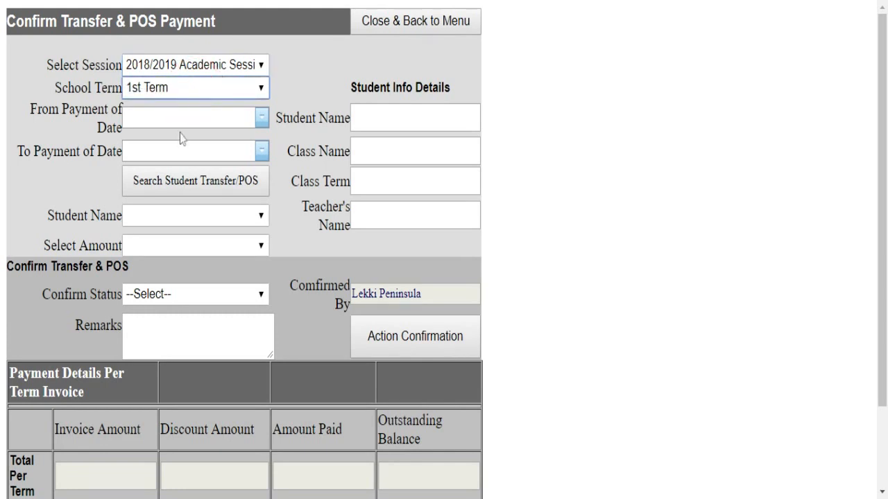
- Search transfer and POS payments from August 1, 2018 to 3/19/2019
{"action": "left_click", "coordinate": [262, 118]}
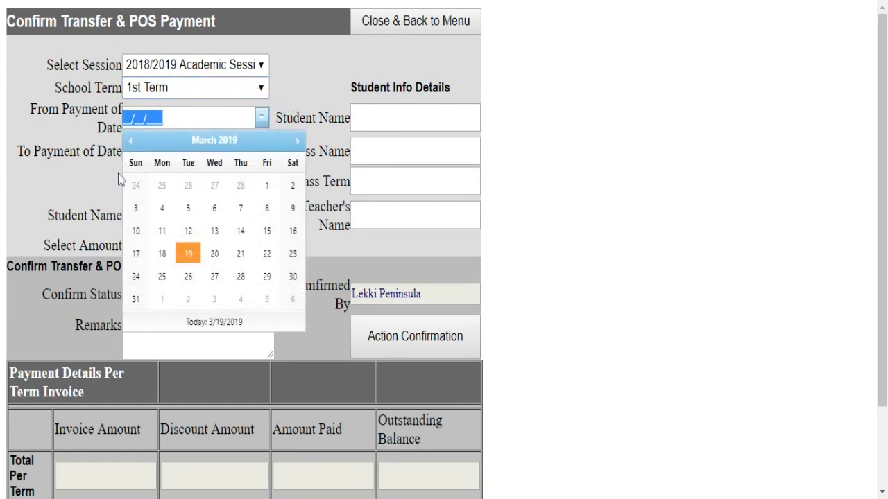
{"action": "left_click", "coordinate": [130, 141]}
{"action": "left_click", "coordinate": [130, 141]}
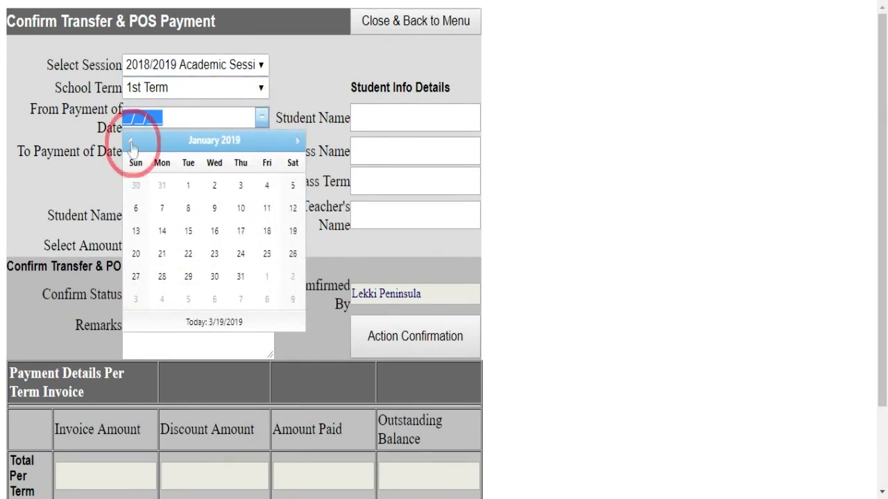
{"action": "left_click", "coordinate": [131, 142]}
{"action": "left_click", "coordinate": [130, 142]}
{"action": "left_click", "coordinate": [131, 142]}
{"action": "left_click", "coordinate": [130, 141]}
{"action": "left_click", "coordinate": [130, 141]}
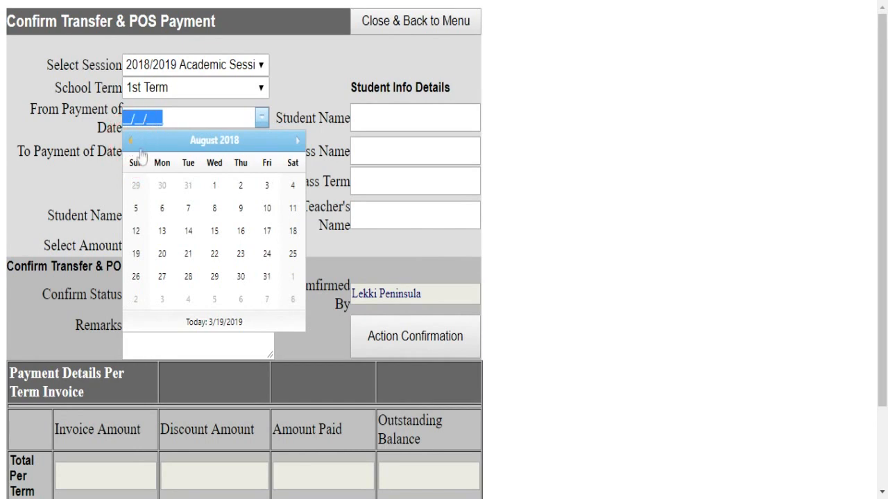
{"action": "left_click", "coordinate": [216, 192]}
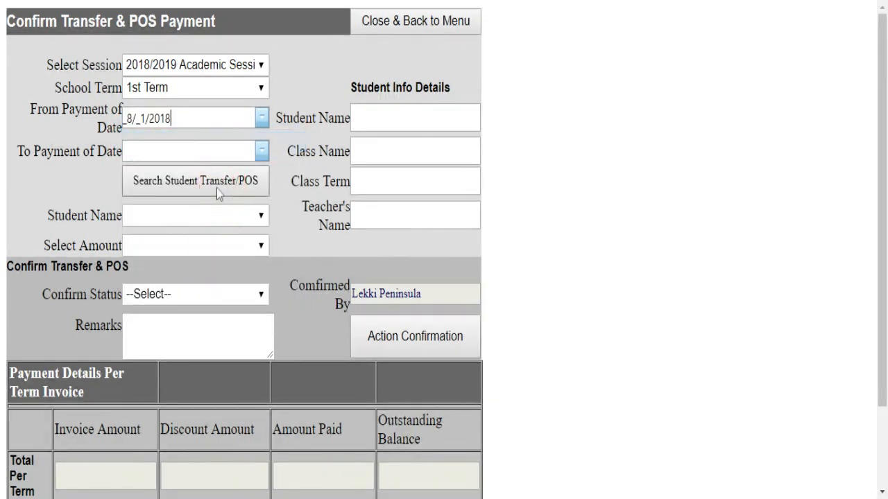
{"action": "left_click", "coordinate": [263, 153]}
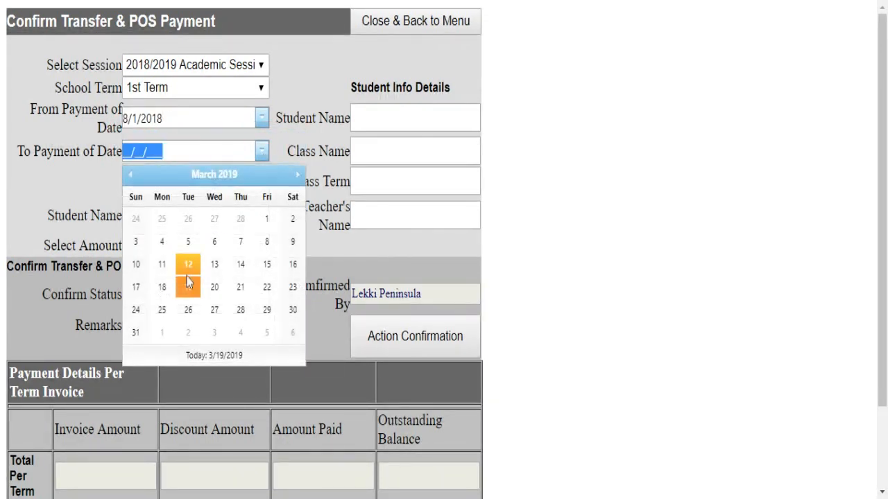
{"action": "left_click", "coordinate": [188, 288]}
{"action": "left_click", "coordinate": [184, 187]}
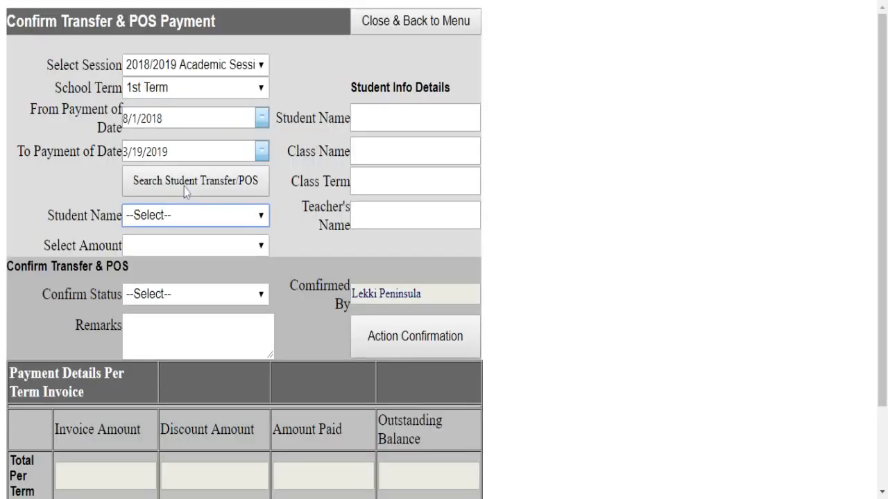
- Pick the Primary 4A student and the POS - 2,500.00 payment
{"action": "scroll", "coordinate": [222, 306], "scroll_direction": "down", "scroll_amount": 3}
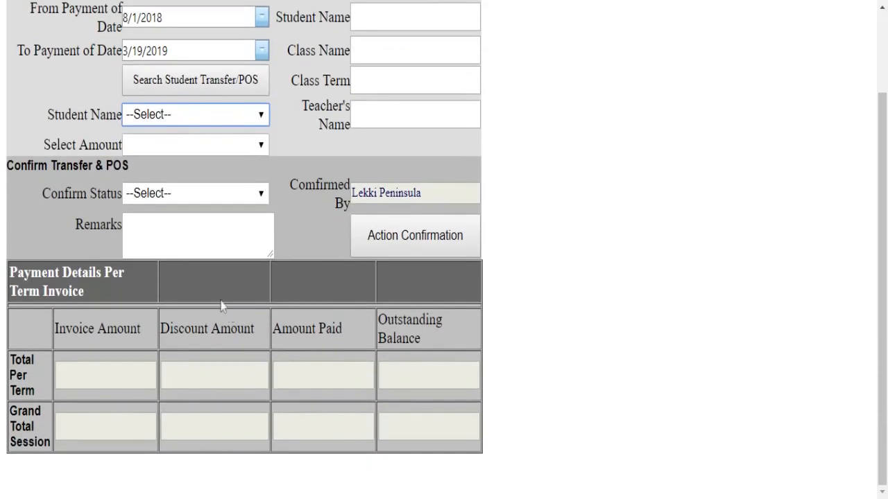
{"action": "left_click", "coordinate": [227, 118]}
{"action": "left_click", "coordinate": [226, 136]}
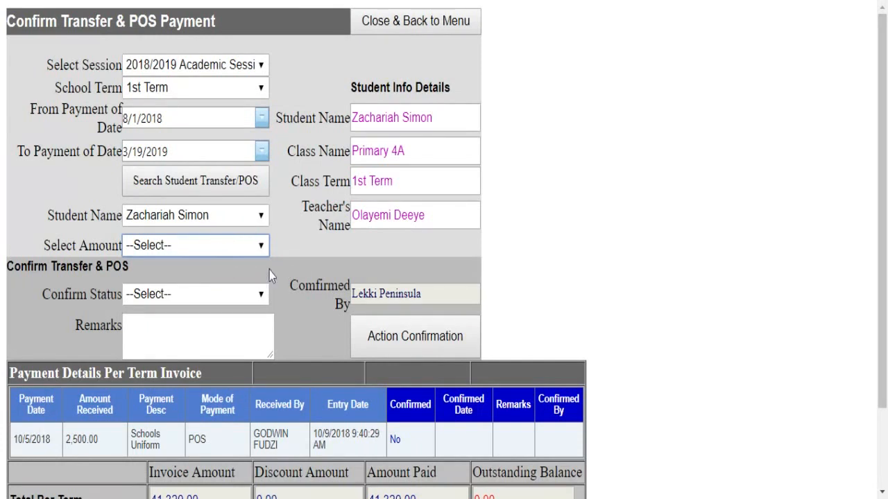
{"action": "left_click", "coordinate": [214, 278]}
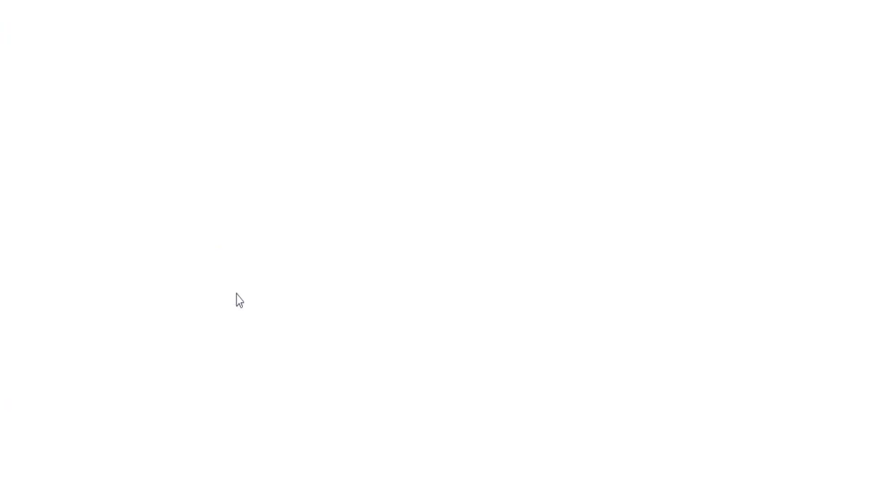
- Confirm the payment as Yes with remark 'seen in Account Statement', then return to the menu
{"action": "scroll", "coordinate": [228, 306], "scroll_direction": "down", "scroll_amount": 3}
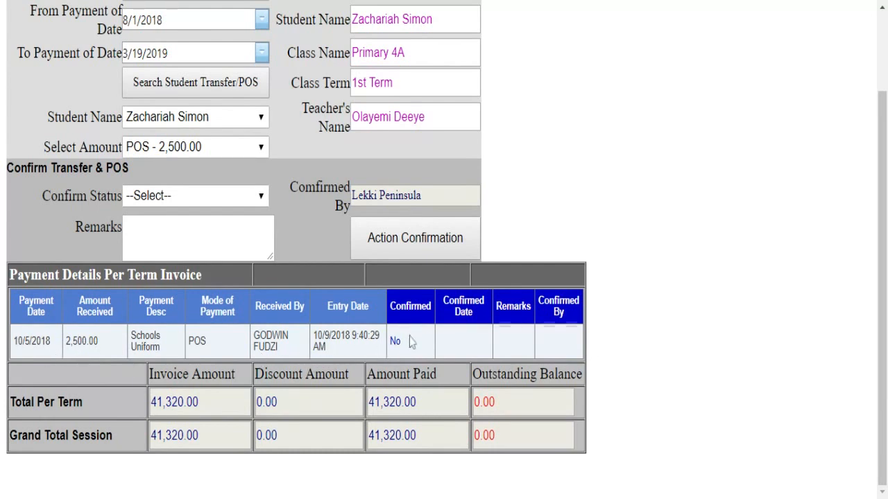
{"action": "left_click", "coordinate": [250, 194]}
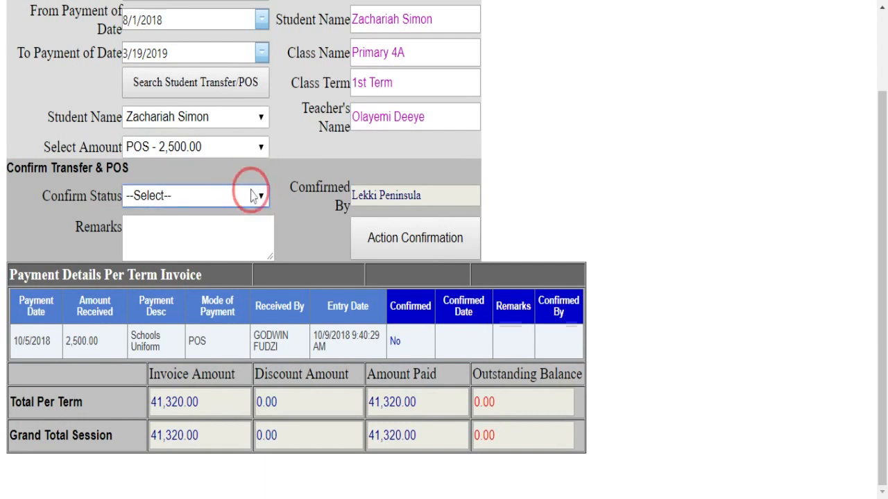
{"action": "left_click", "coordinate": [223, 216]}
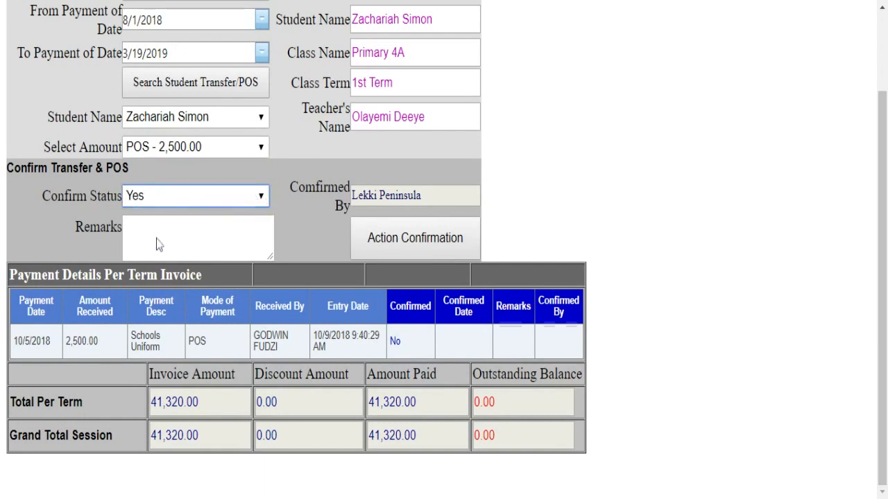
{"action": "left_click", "coordinate": [157, 238]}
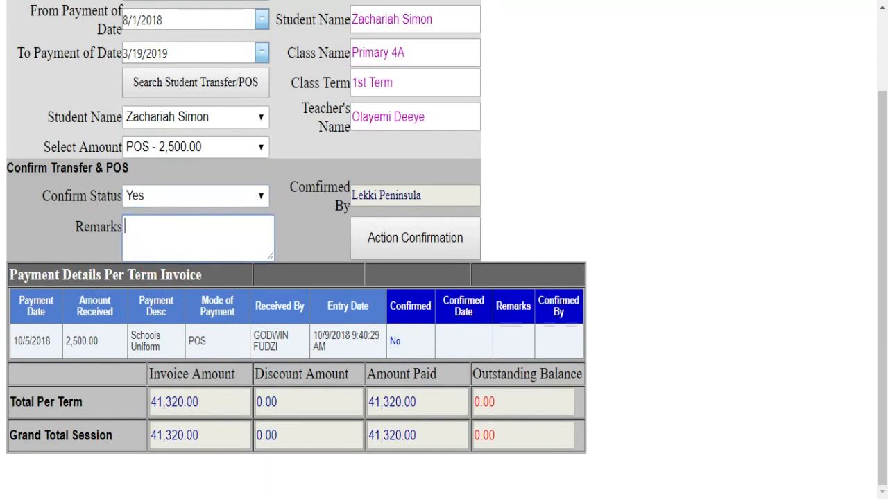
{"action": "left_click", "coordinate": [403, 239]}
{"action": "type", "text": "seen"}
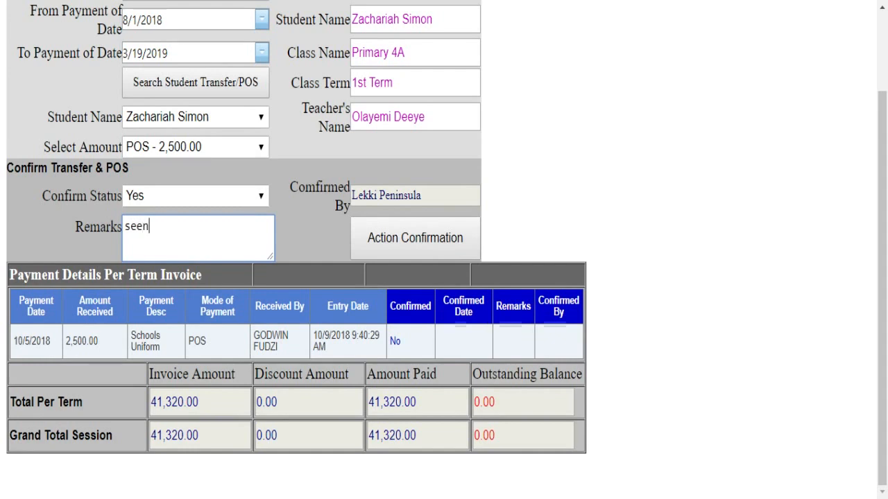
{"action": "type", "text": " in Account "}
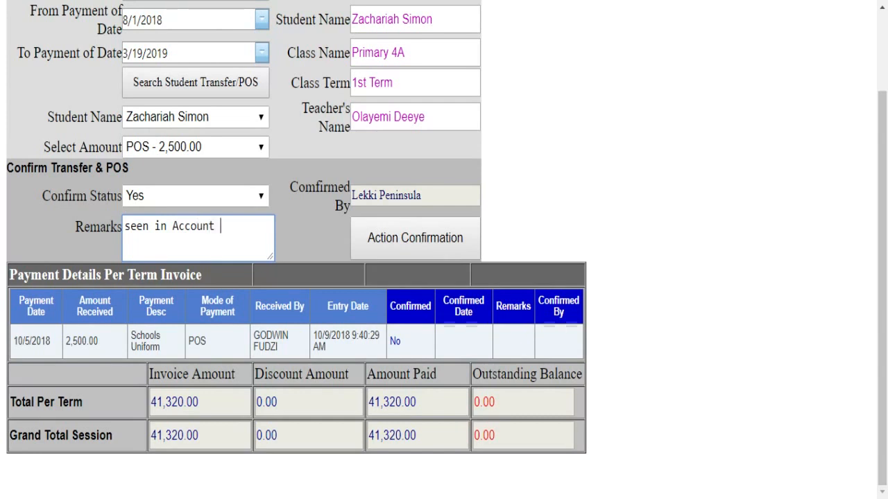
{"action": "type", "text": "Statement"}
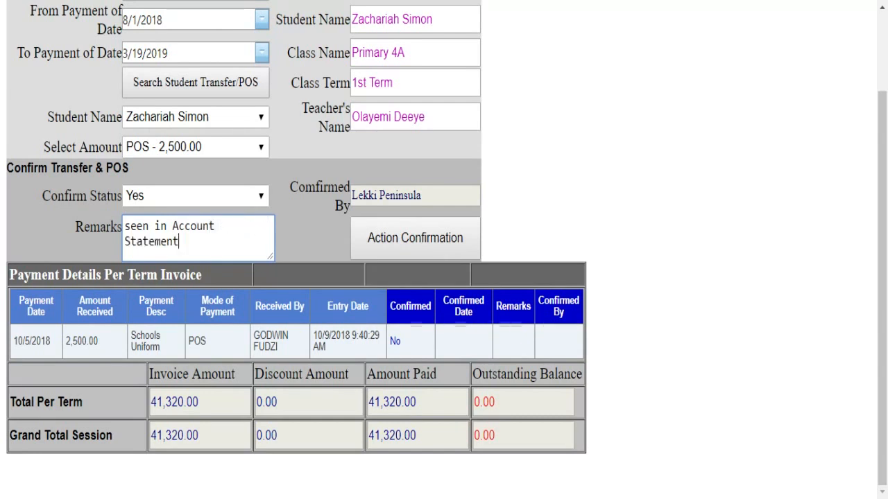
{"action": "left_click", "coordinate": [367, 244]}
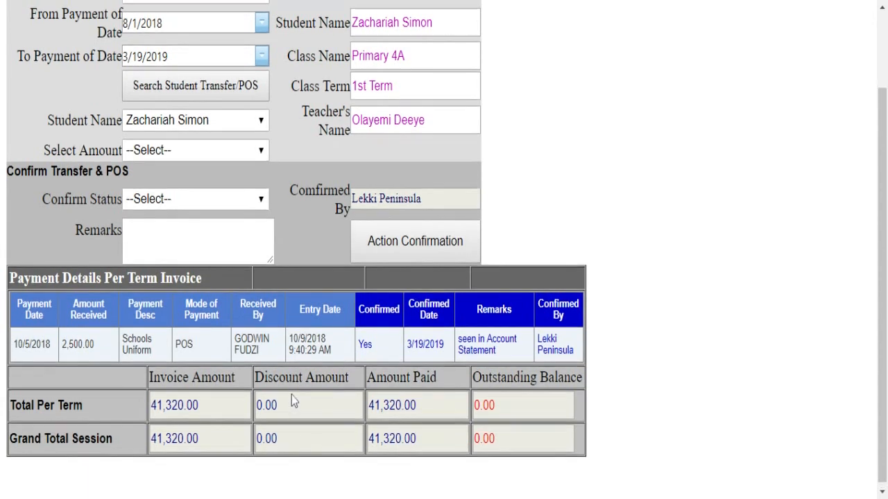
{"action": "scroll", "coordinate": [294, 393], "scroll_direction": "up", "scroll_amount": 2}
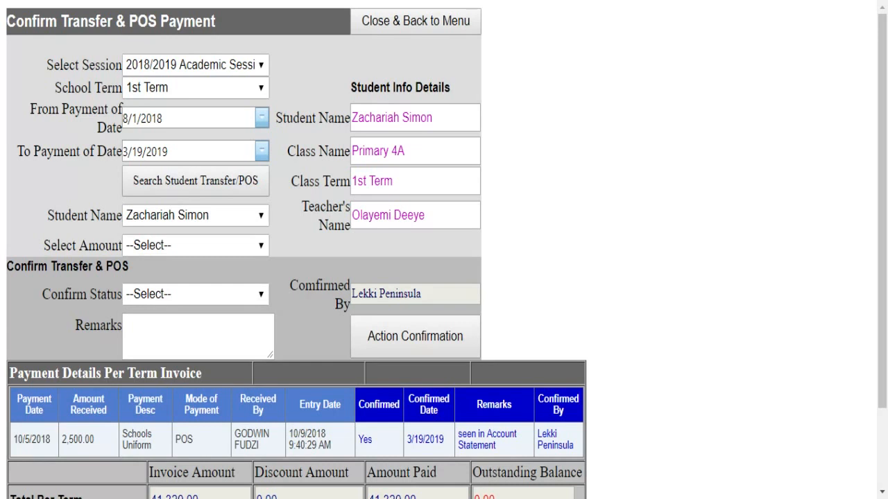
{"action": "left_click", "coordinate": [378, 22]}
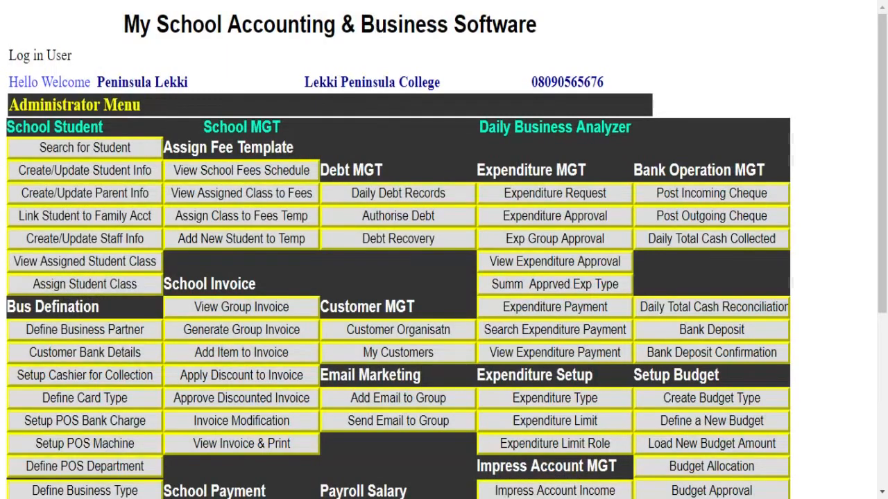
- Go to Generate & Refresh Debtors from the Administrator Menu
{"action": "scroll", "coordinate": [401, 236], "scroll_direction": "down", "scroll_amount": 3}
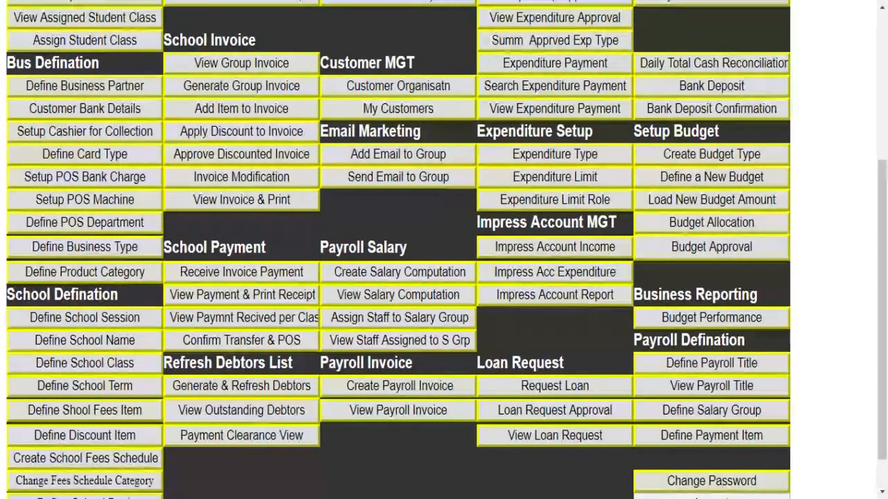
{"action": "scroll", "coordinate": [364, 281], "scroll_direction": "down", "scroll_amount": 1}
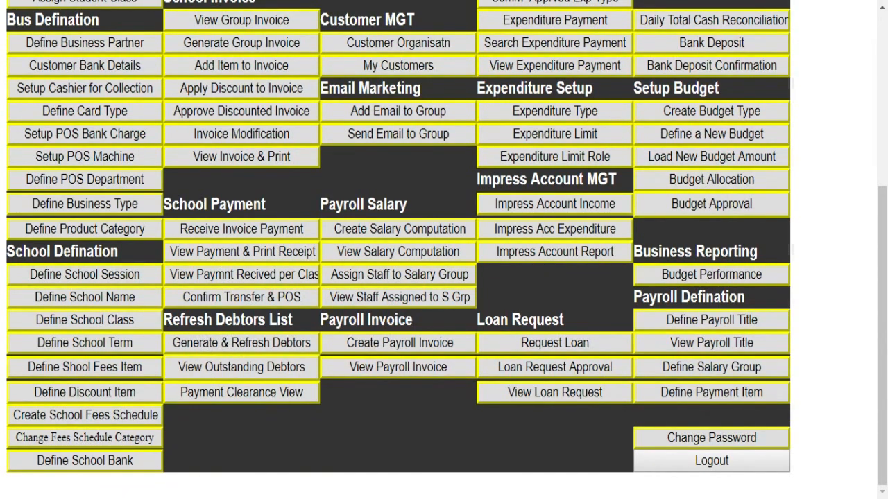
{"action": "left_click", "coordinate": [238, 350]}
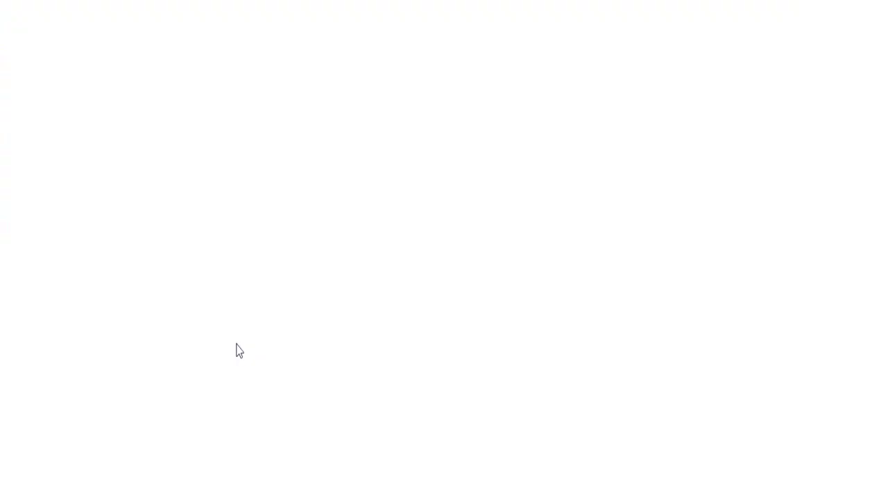
- Regenerate outstanding debts for the 2018/2019 session
{"action": "left_click", "coordinate": [243, 86]}
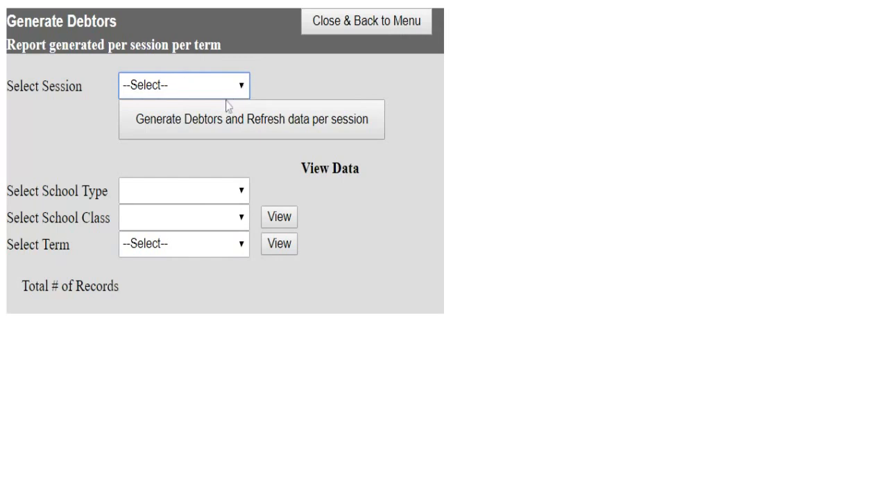
{"action": "left_click", "coordinate": [227, 106]}
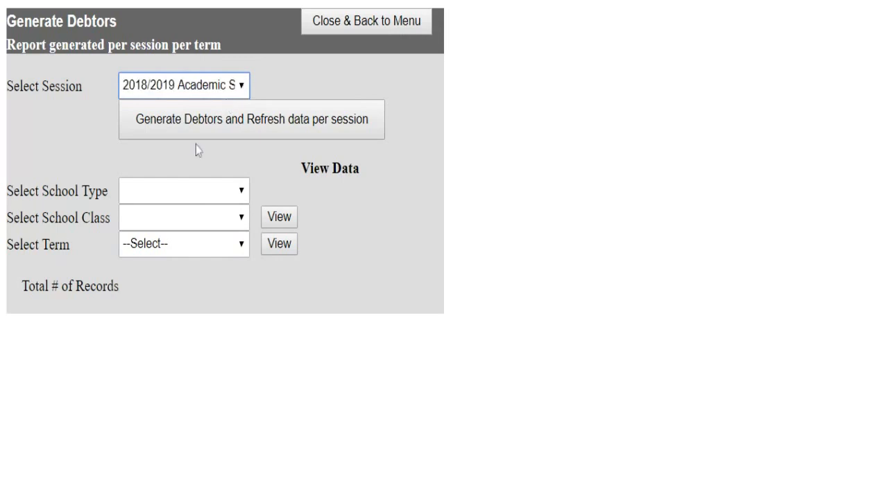
{"action": "left_click", "coordinate": [302, 132]}
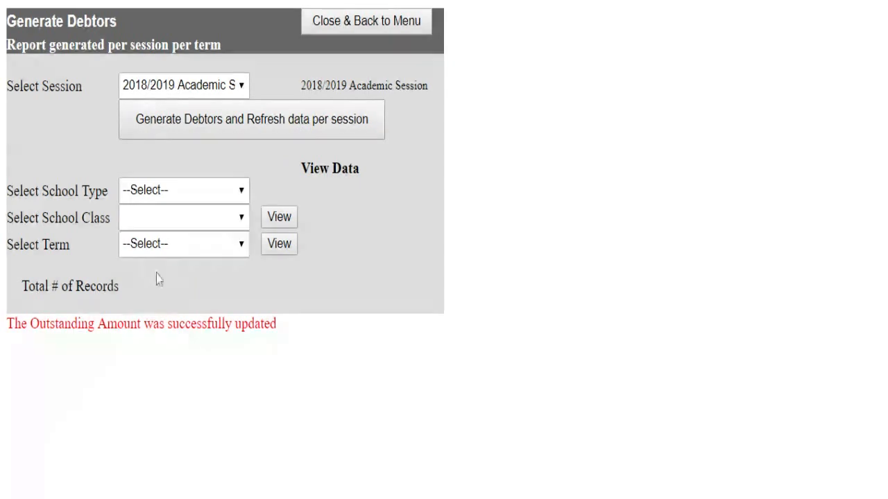
- List the 8 Junior School JS 1 debtors, then return to the menu
{"action": "left_click", "coordinate": [176, 195]}
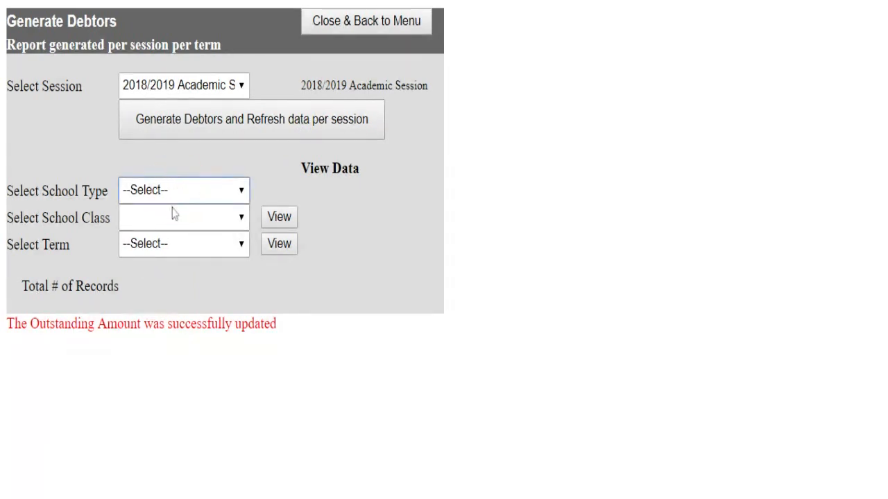
{"action": "left_click", "coordinate": [175, 215]}
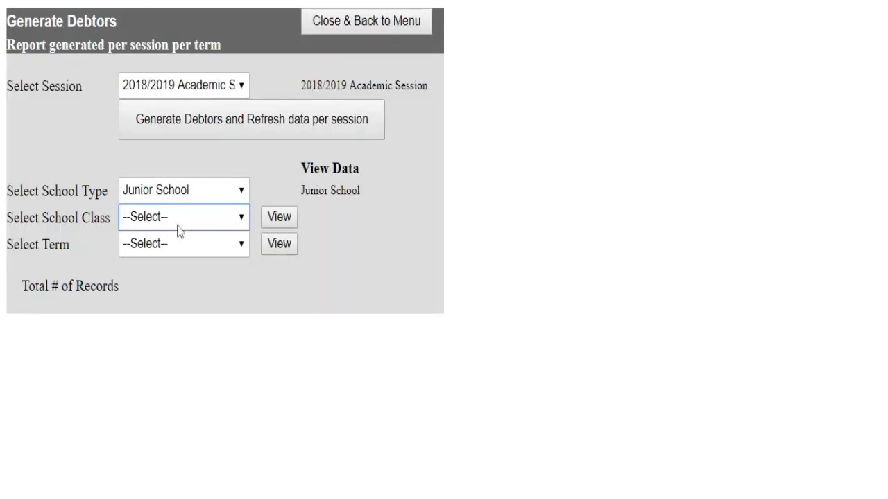
{"action": "left_click", "coordinate": [184, 220]}
{"action": "key", "text": "Down"}
{"action": "left_click", "coordinate": [279, 217]}
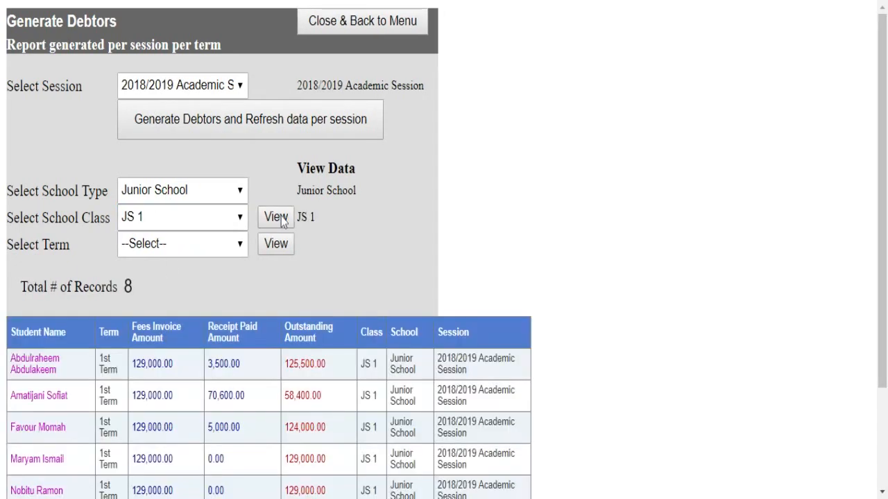
{"action": "scroll", "coordinate": [364, 374], "scroll_direction": "down", "scroll_amount": 2}
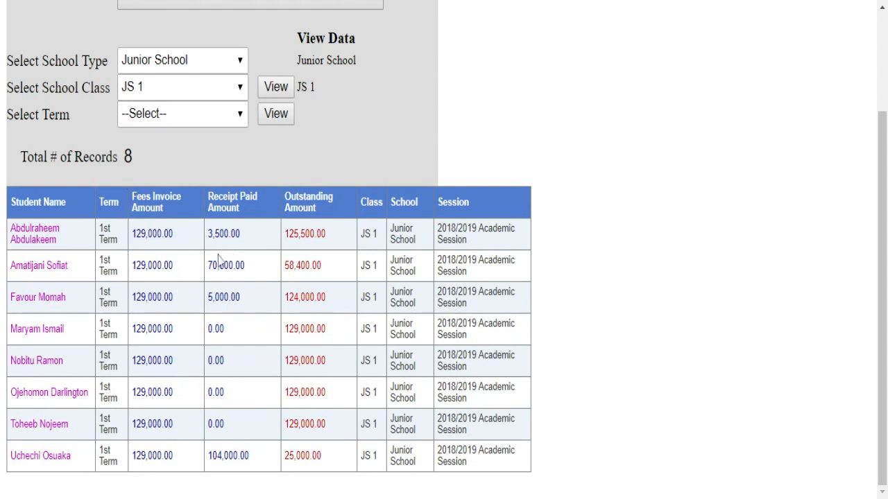
{"action": "scroll", "coordinate": [264, 359], "scroll_direction": "up", "scroll_amount": 2}
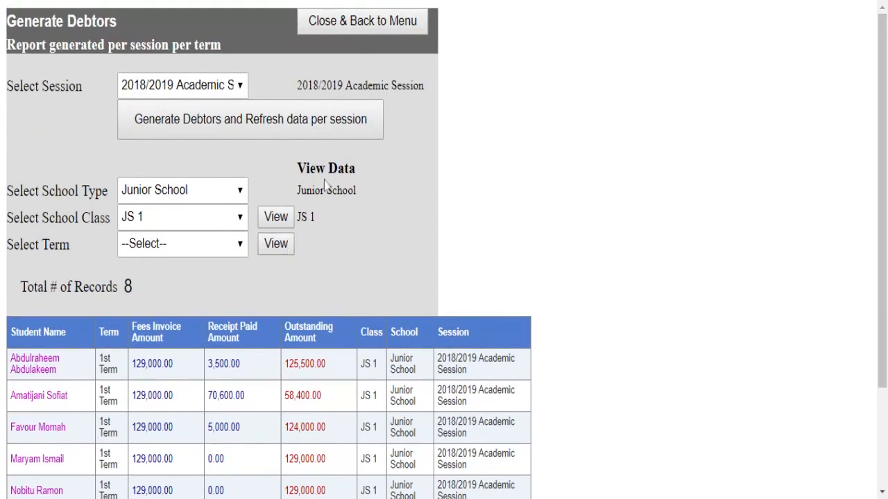
{"action": "left_click", "coordinate": [363, 23]}
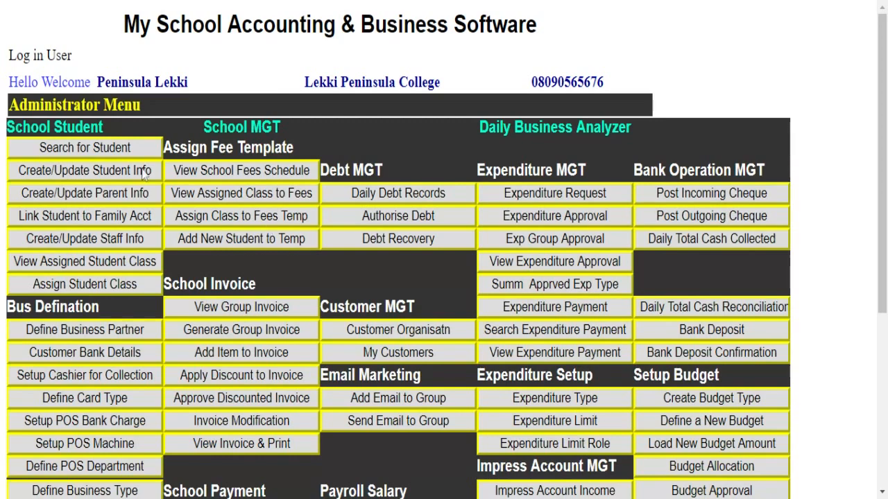
{"action": "scroll", "coordinate": [186, 255], "scroll_direction": "down", "scroll_amount": 4}
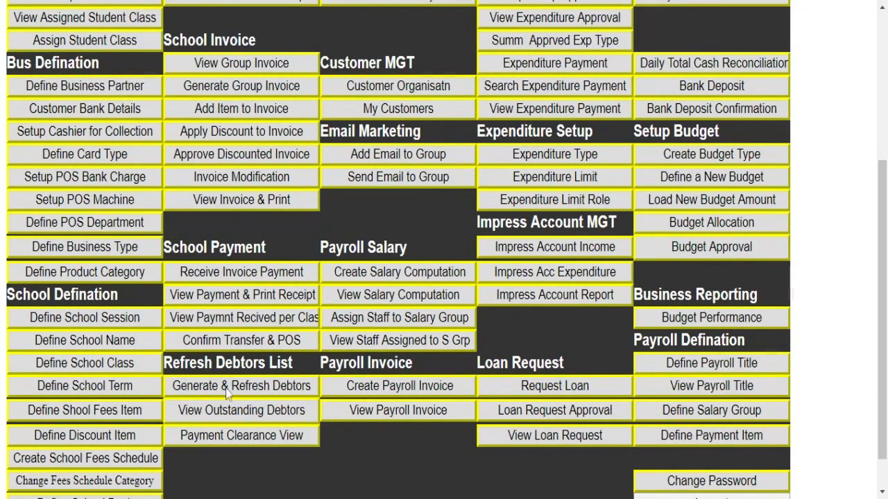
{"action": "scroll", "coordinate": [229, 399], "scroll_direction": "down", "scroll_amount": 1}
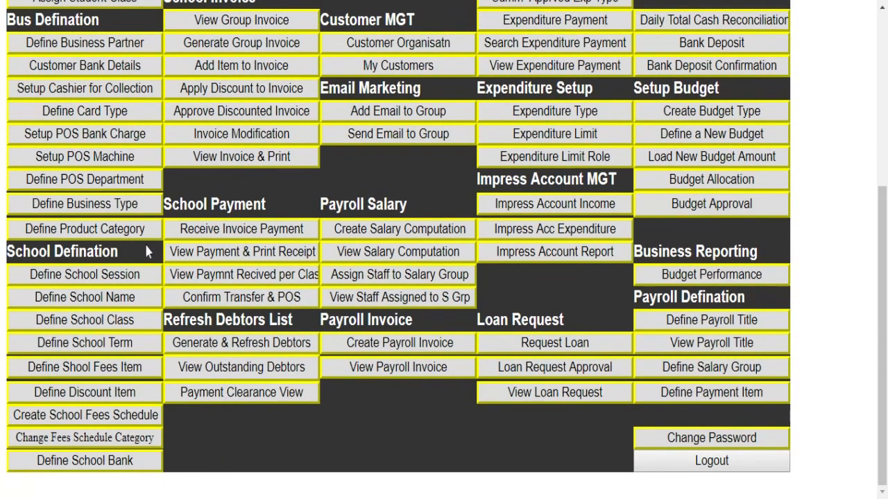
{"action": "scroll", "coordinate": [156, 241], "scroll_direction": "up", "scroll_amount": 2}
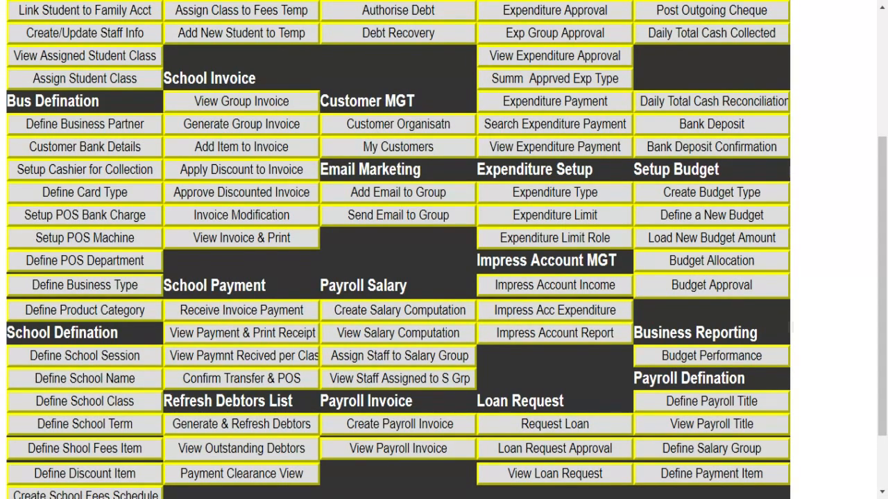
{"action": "scroll", "coordinate": [139, 255], "scroll_direction": "up", "scroll_amount": 3}
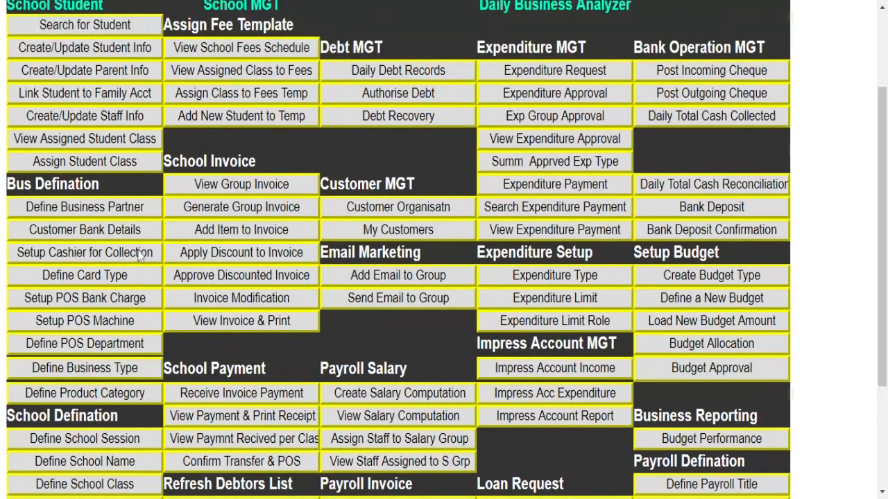